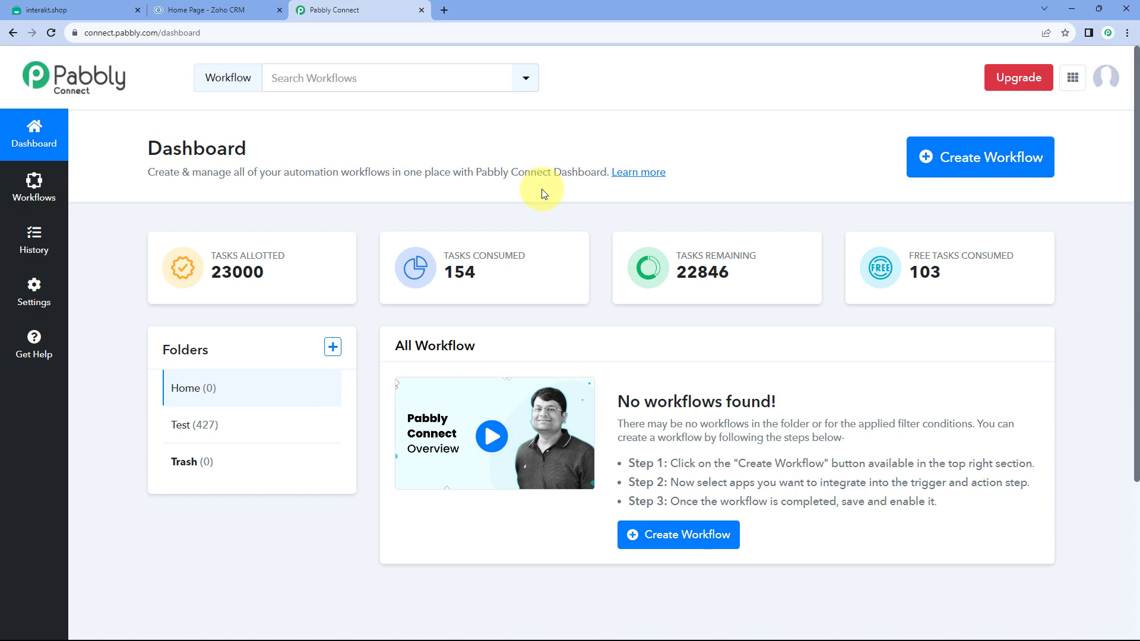
Create a new workflow named "Interakt to Zoho CRM"
left_click(962, 158)
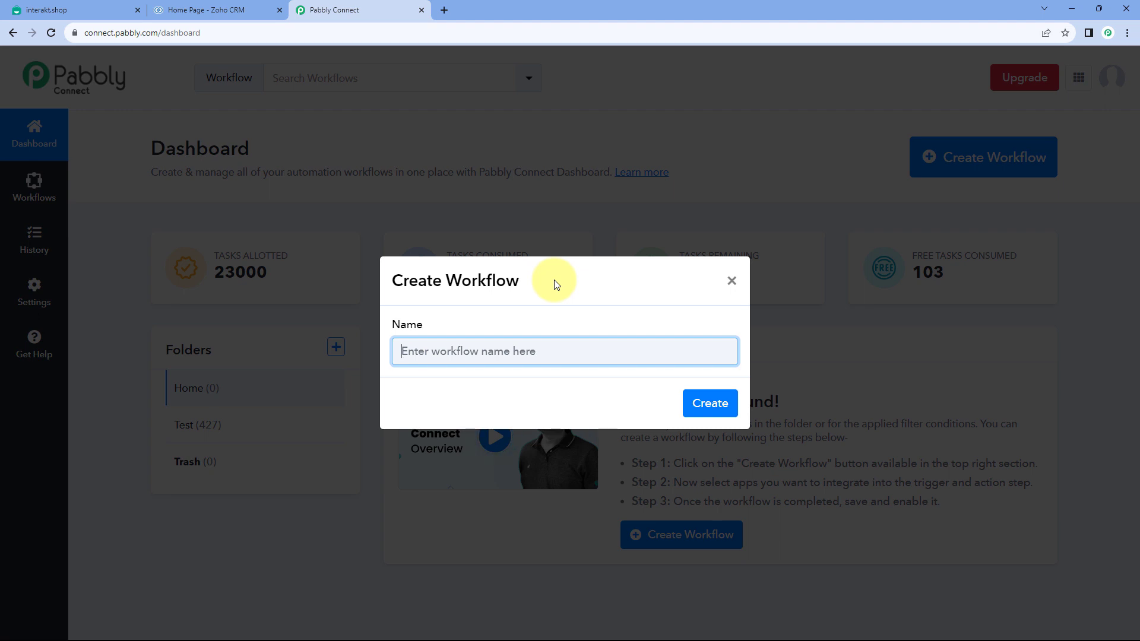
type("Interakt to Zoho CRM")
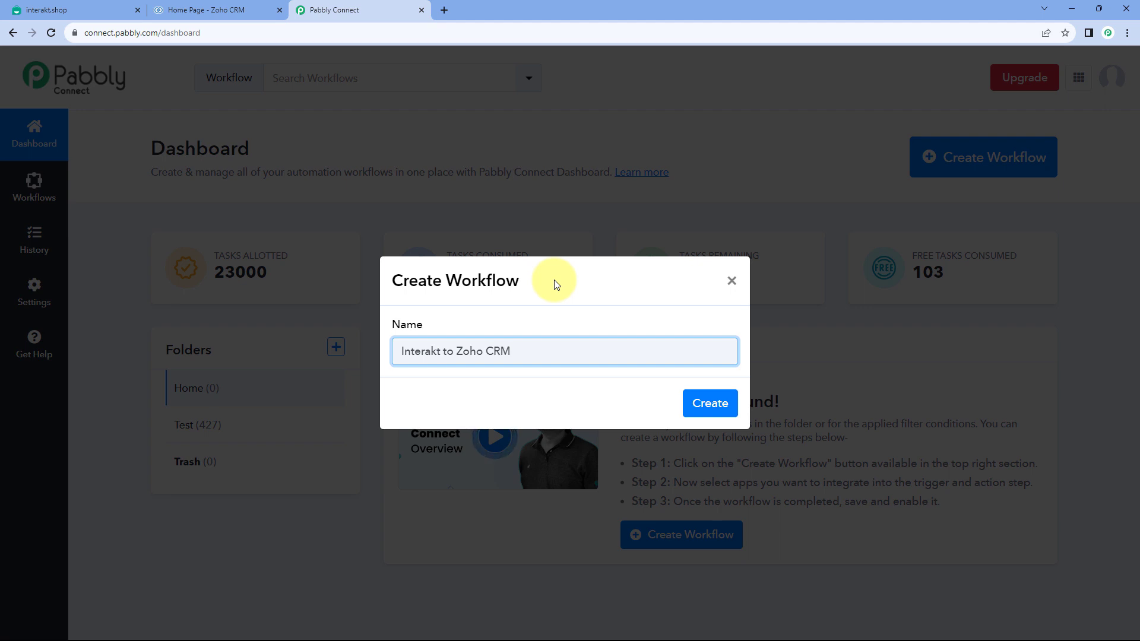
left_click(707, 402)
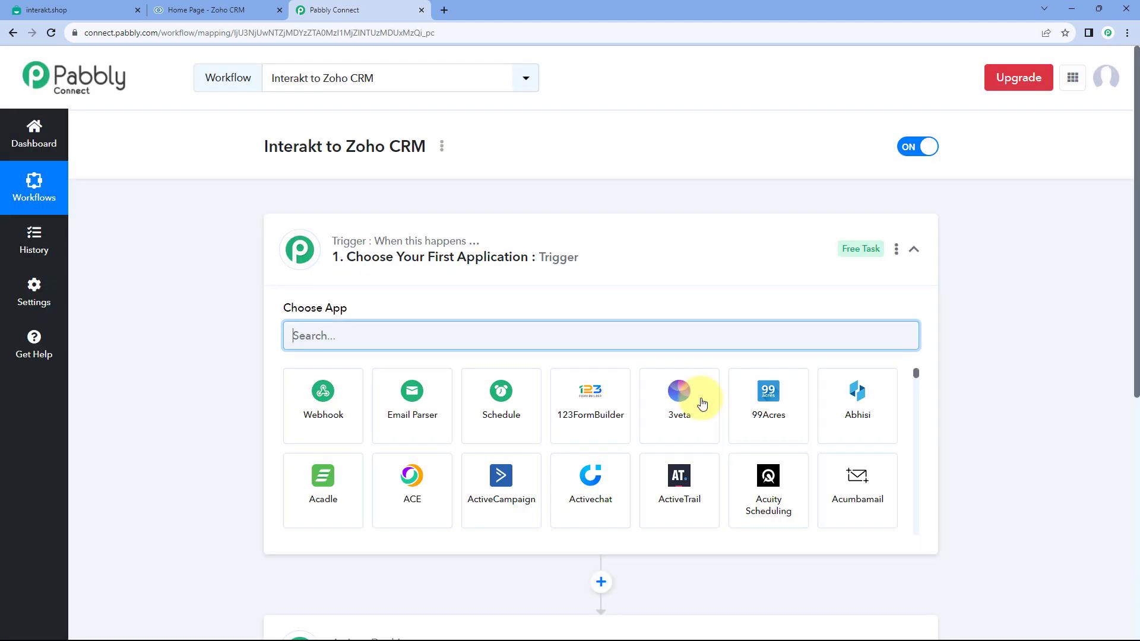
left_click(592, 252)
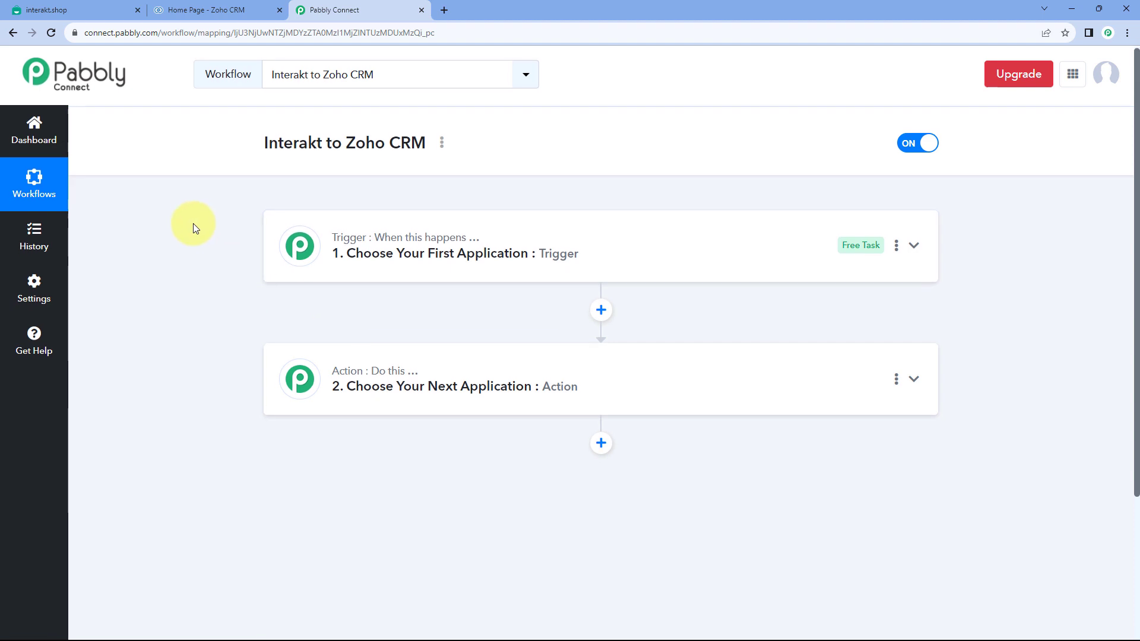
scroll(194, 223, "down", 1)
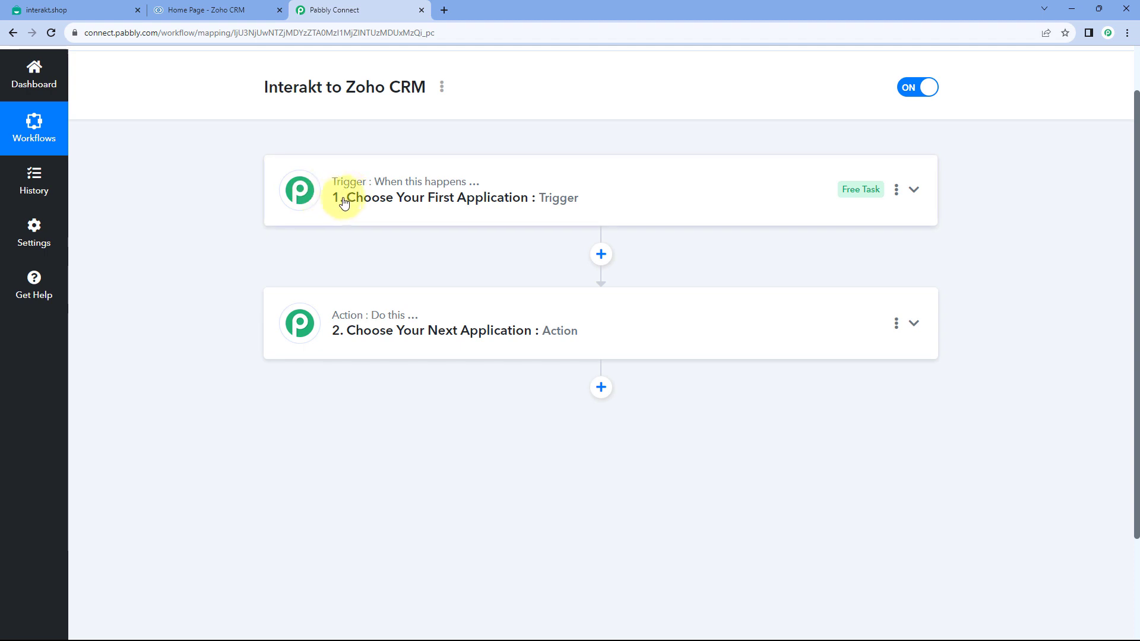
mouse_move(390, 194)
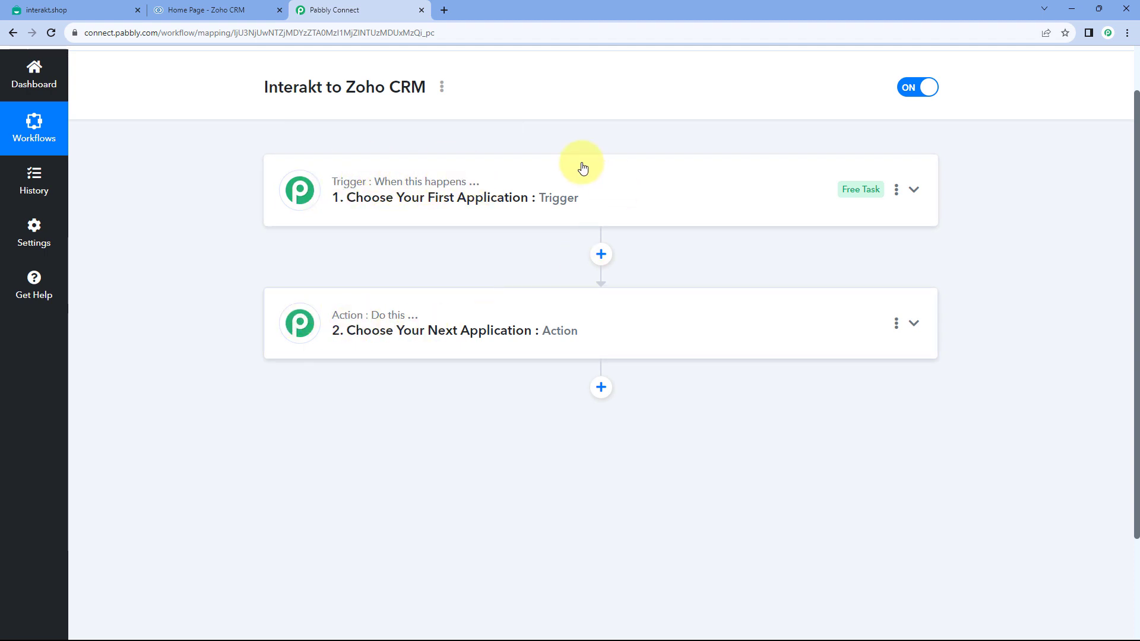
left_click(540, 190)
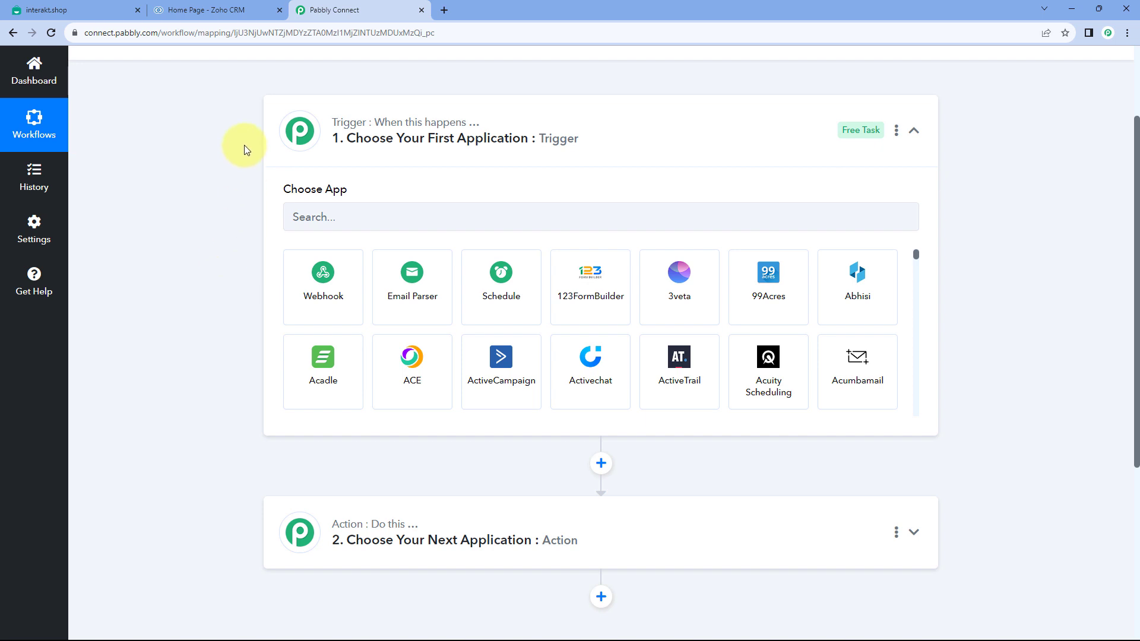
Look at the Interakt contacts list and the Zoho CRM home page, and return to the trigger choice in Pabbly Connect
left_click(84, 9)
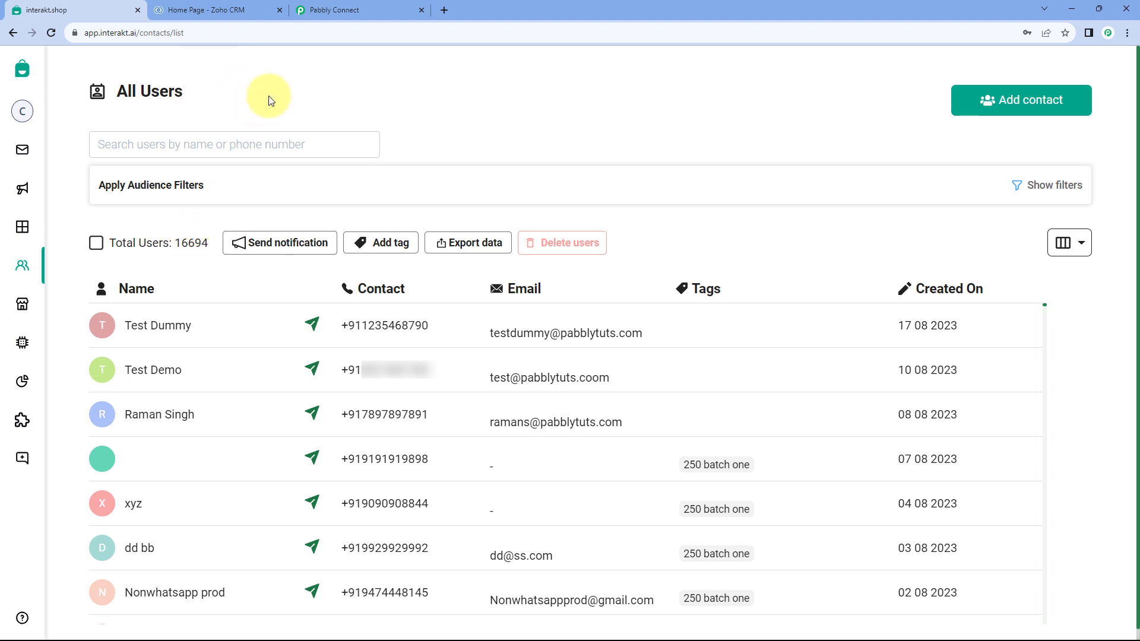
left_click(225, 9)
left_click(334, 9)
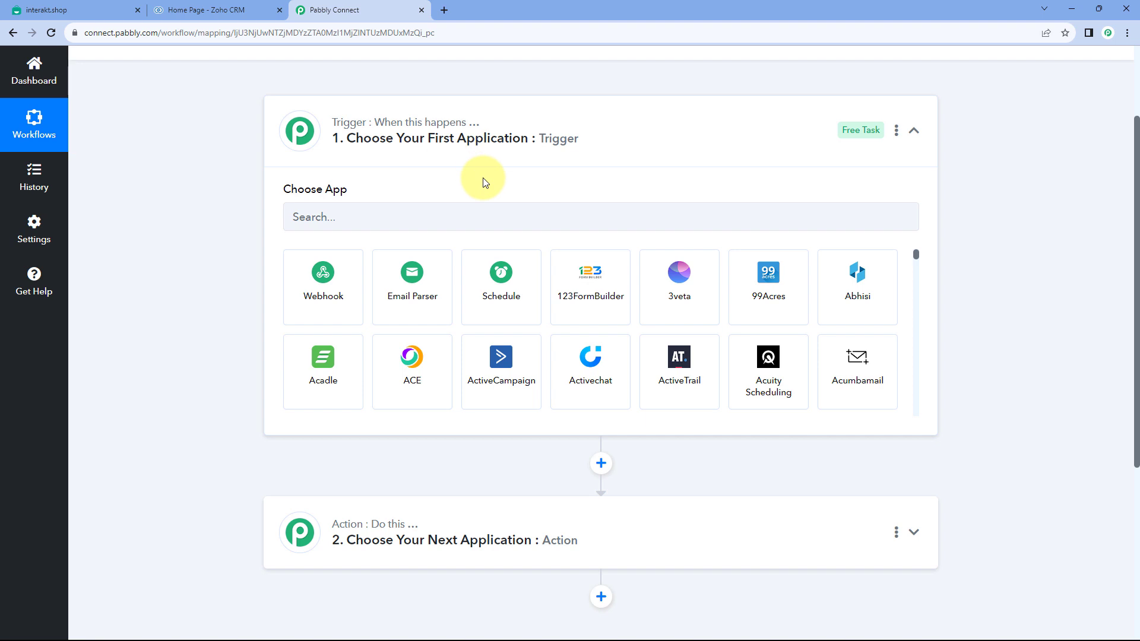
scroll(208, 209, "down", 2)
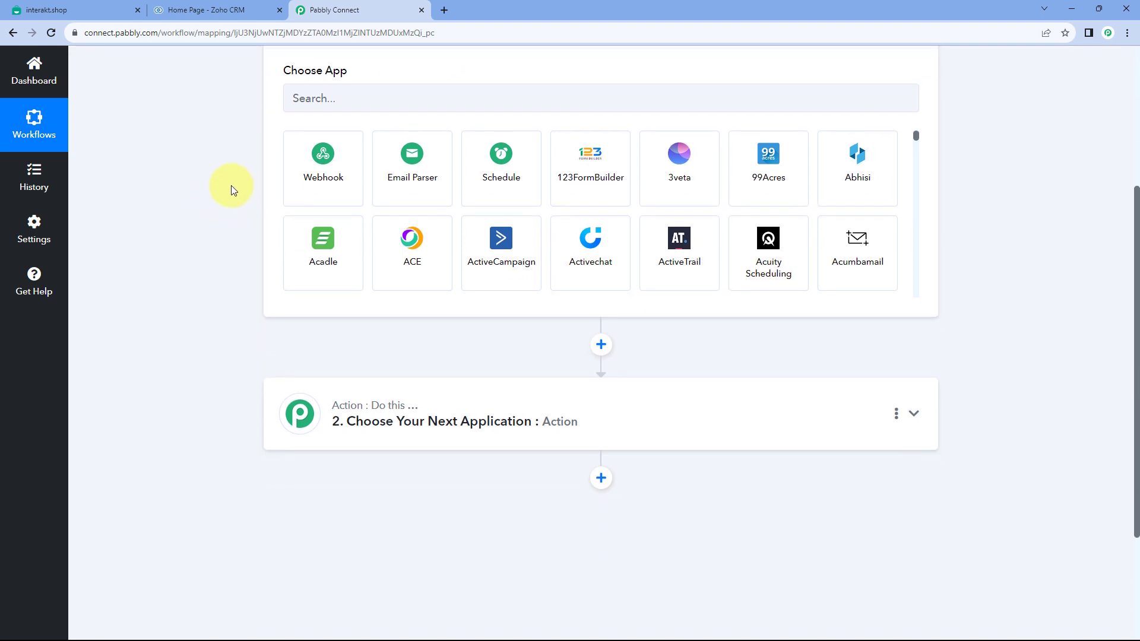
left_click(106, 11)
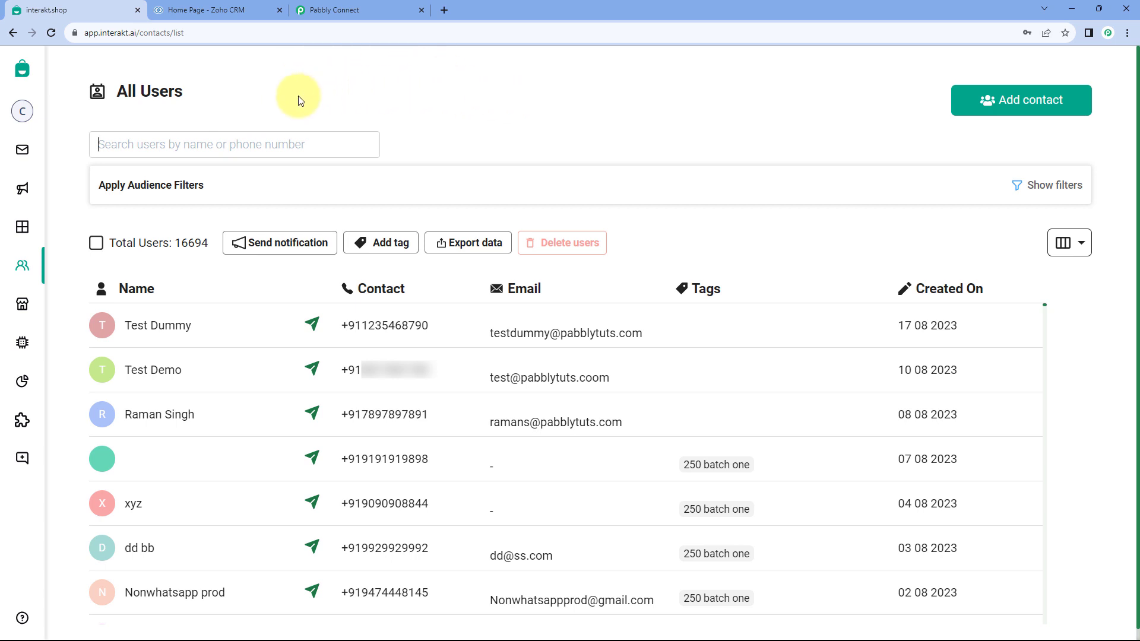
left_click(309, 10)
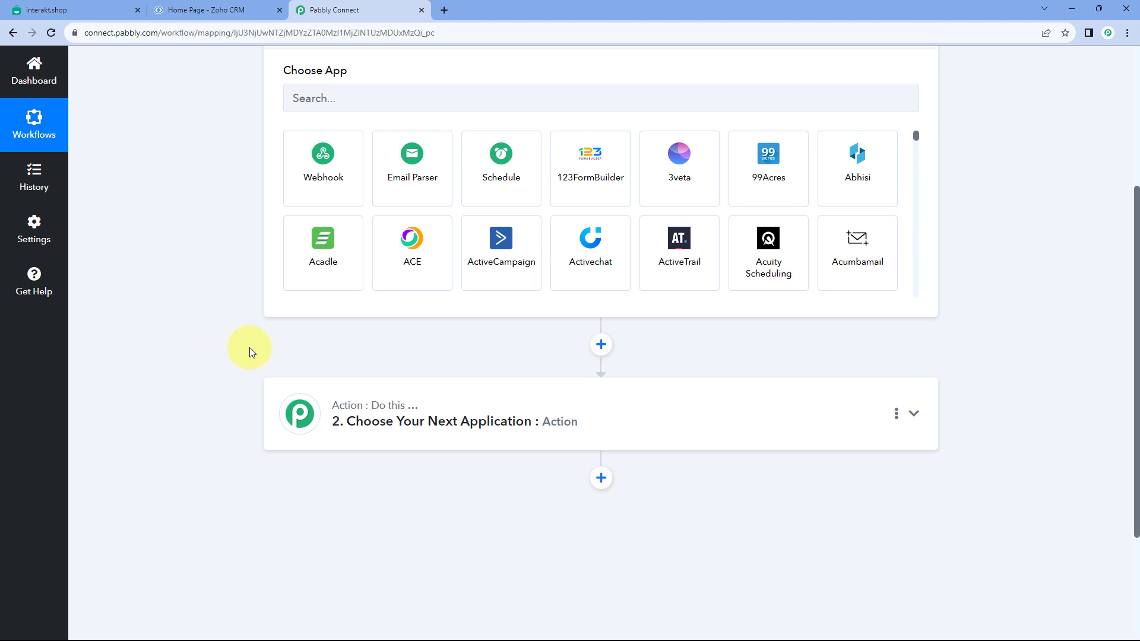
scroll(249, 347, "up", 2)
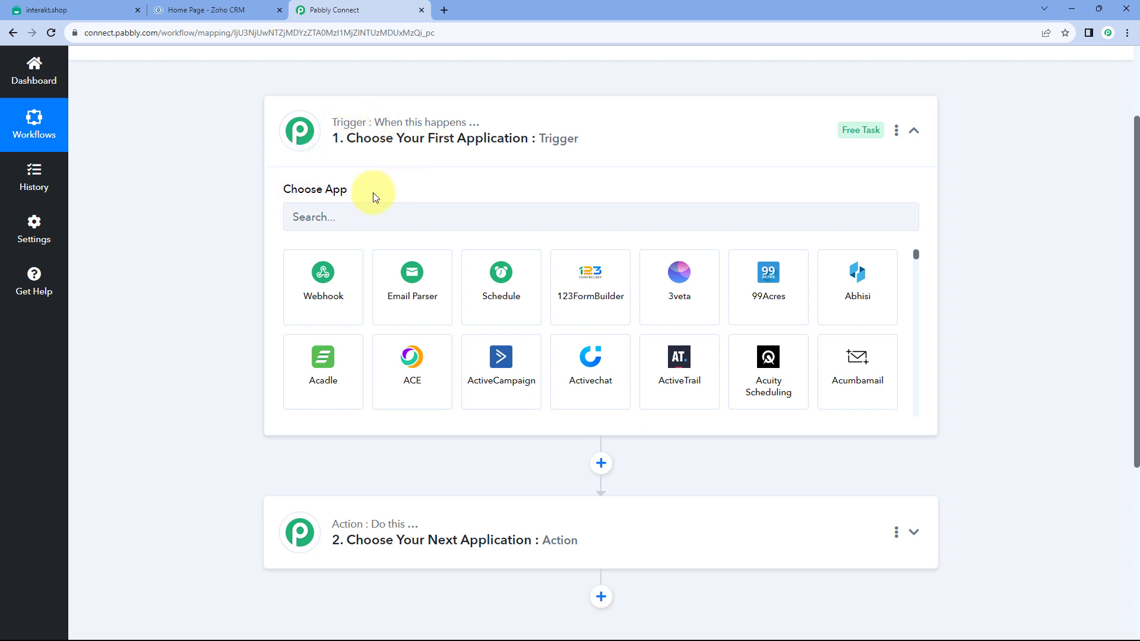
Choose Schedule by Pabbly as the trigger app and set the workflow to run on days of the week
left_click(499, 309)
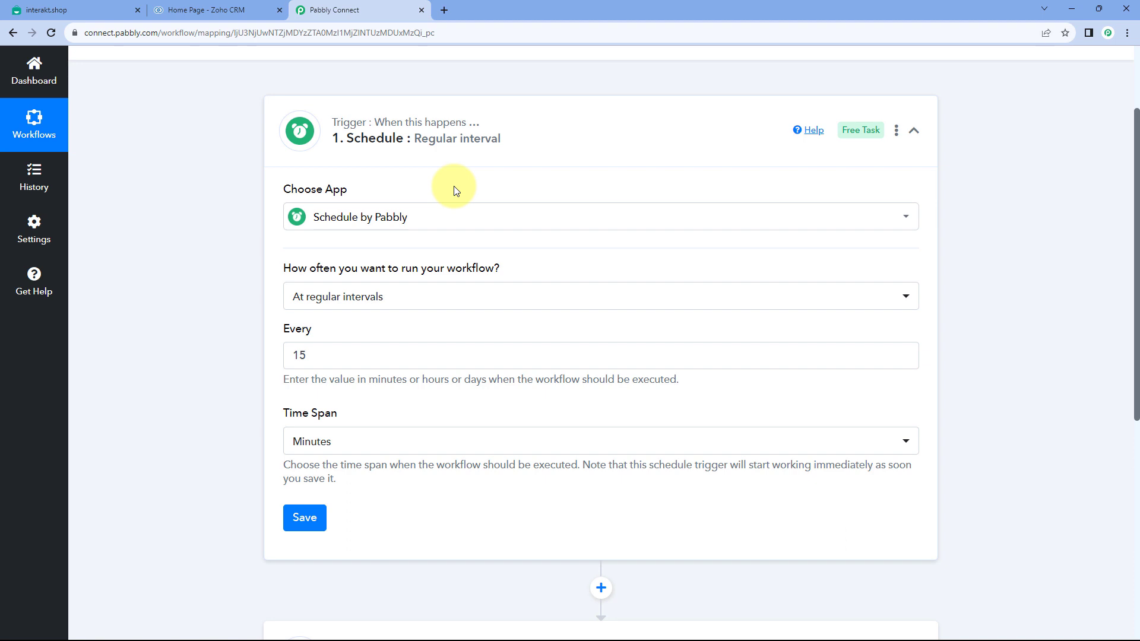
scroll(279, 209, "down", 2)
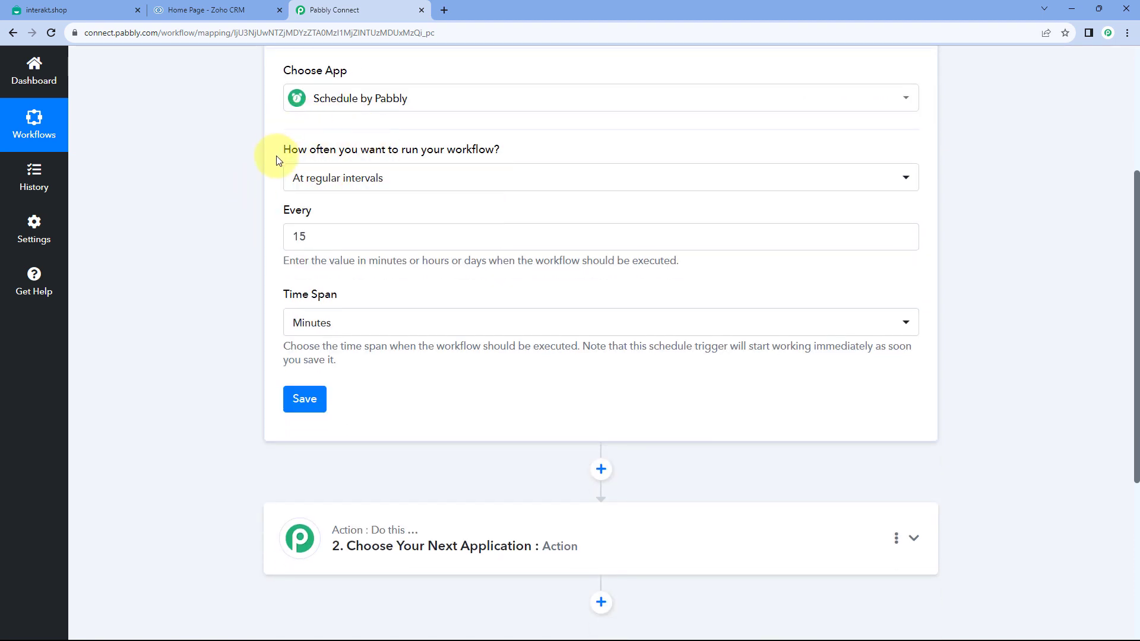
left_click(433, 192)
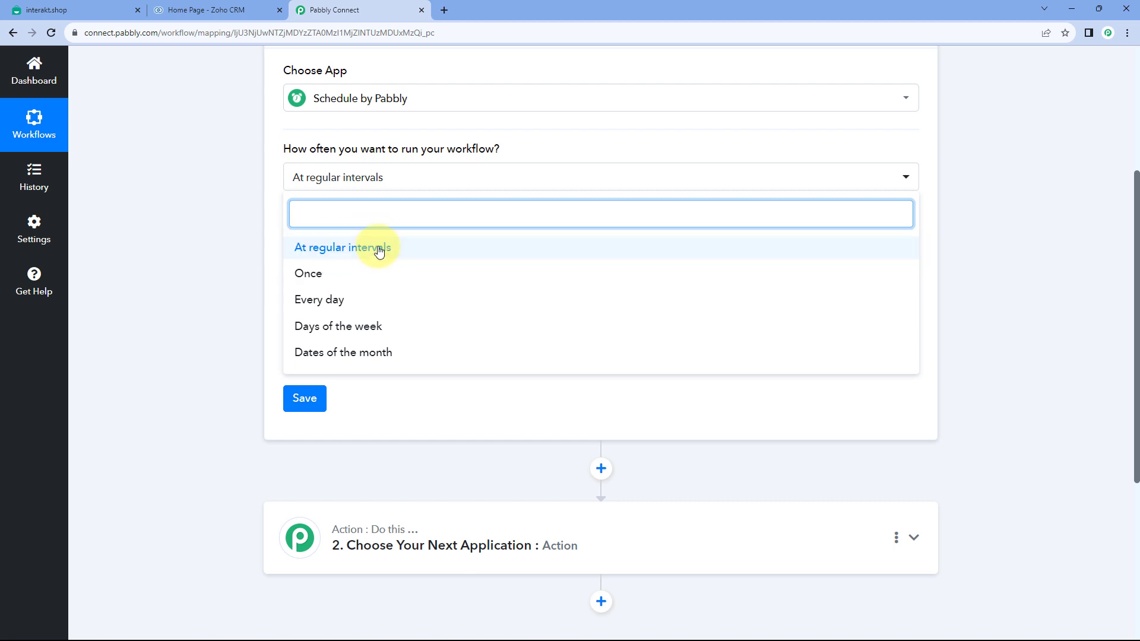
left_click(359, 331)
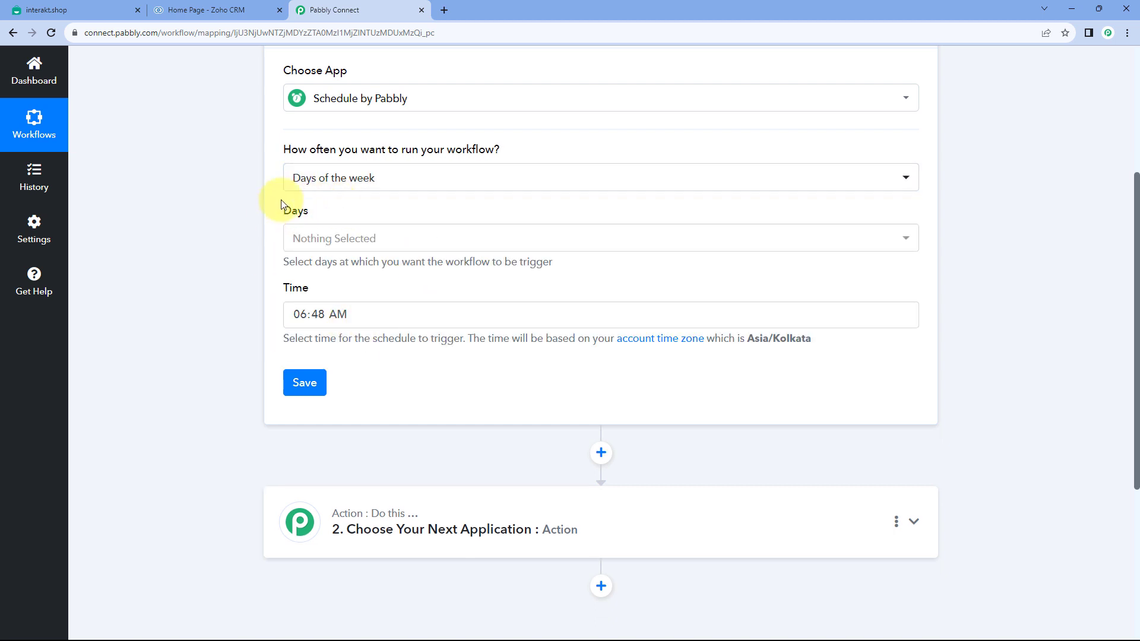
Select Friday as the day that triggers the workflow
left_click(366, 241)
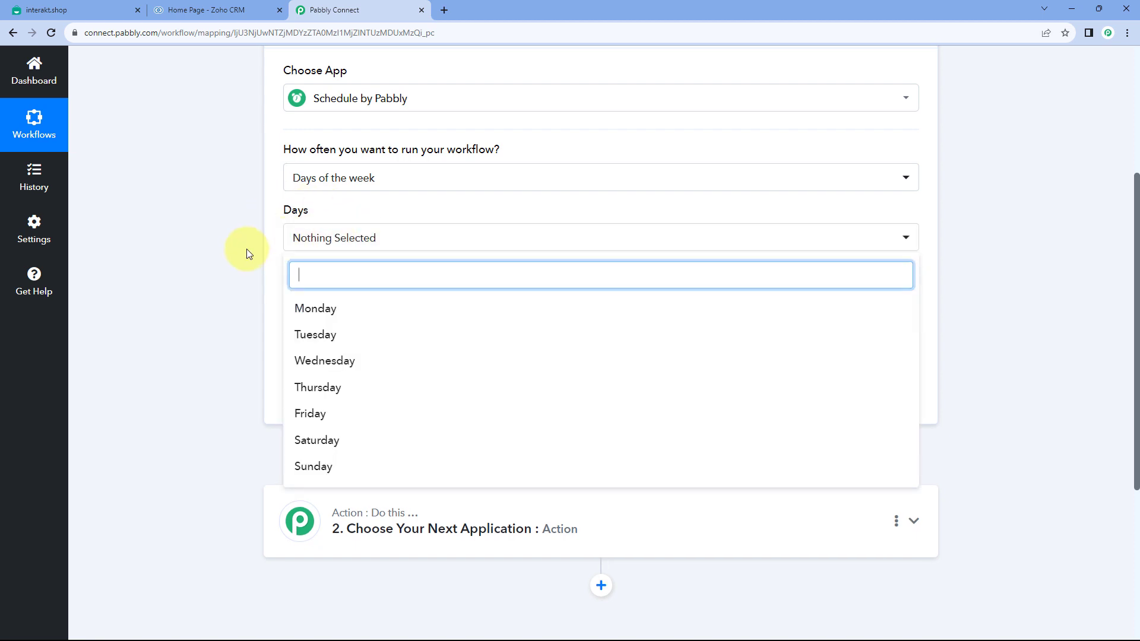
scroll(247, 248, "down", 1)
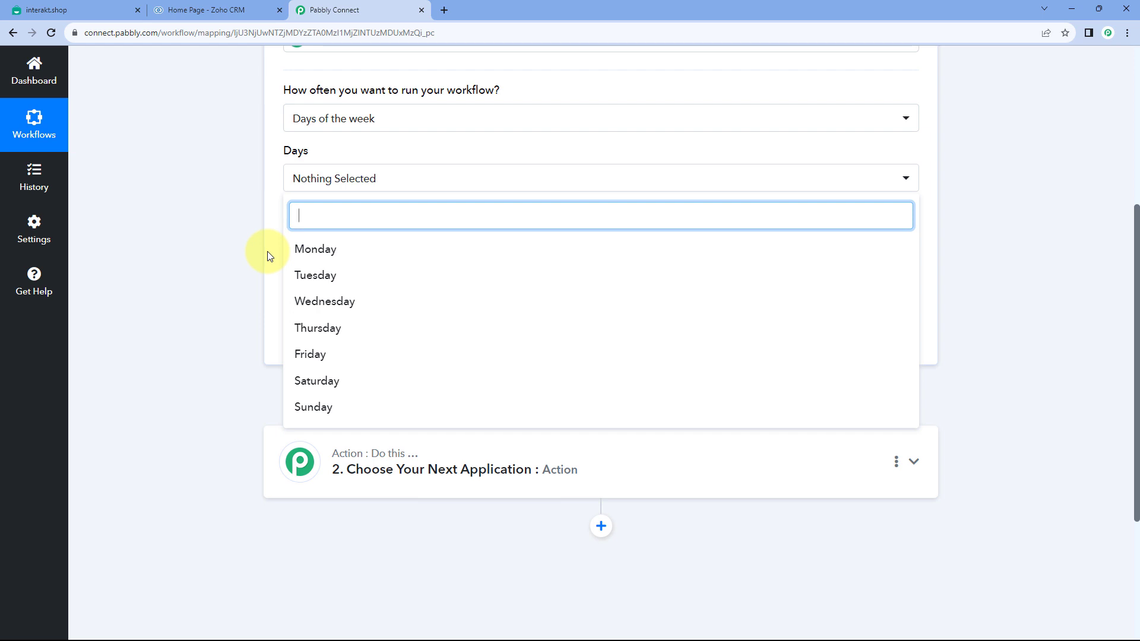
left_click(330, 358)
left_click(261, 190)
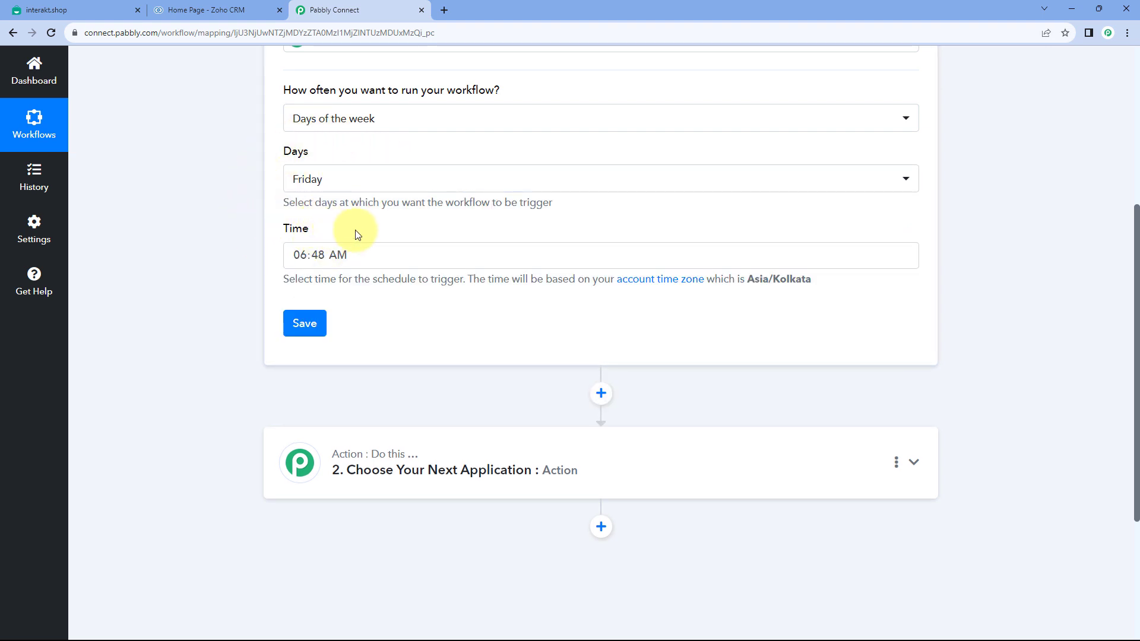
Set the schedule's trigger time to 10:00 AM and save the schedule
left_click(299, 252)
left_click(305, 389)
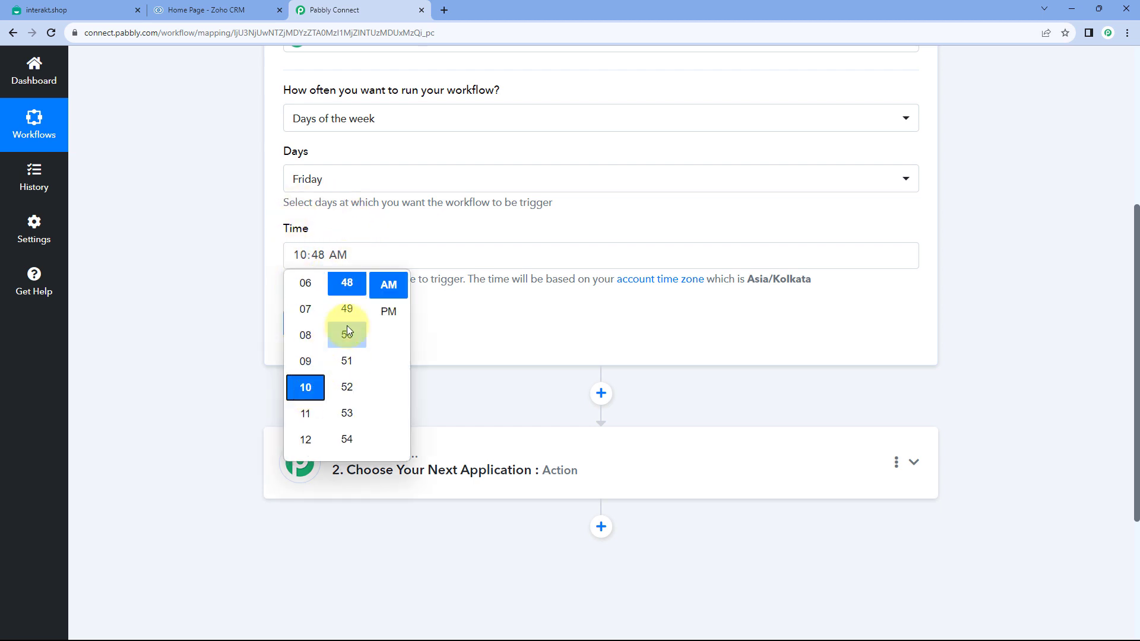
scroll(346, 326, "down", 3)
left_click(342, 359)
left_click(392, 227)
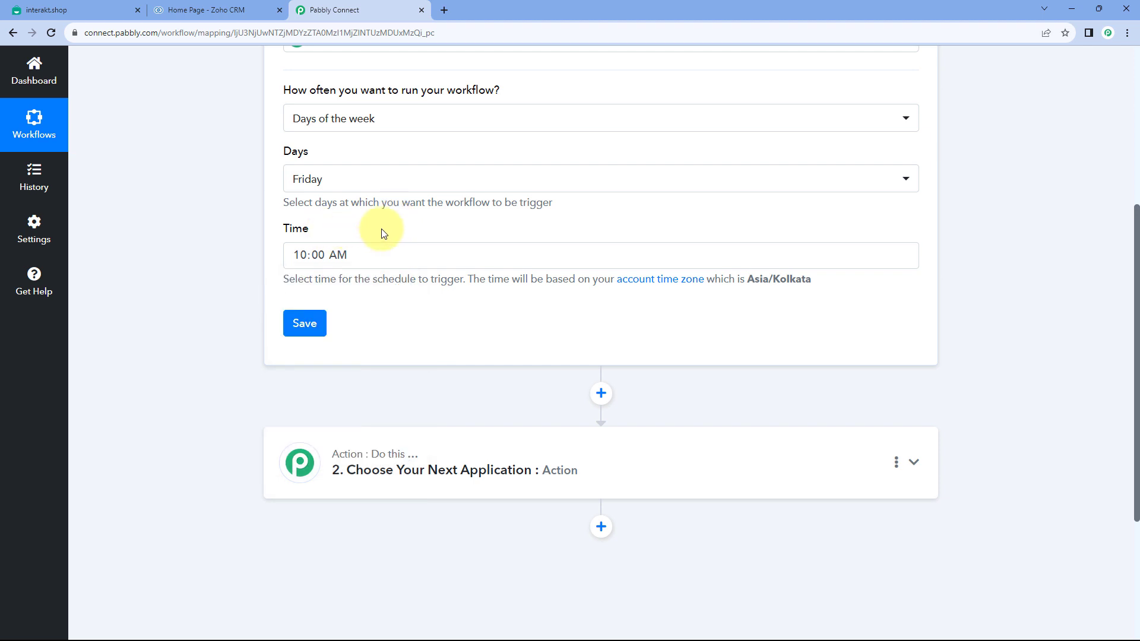
left_click(307, 326)
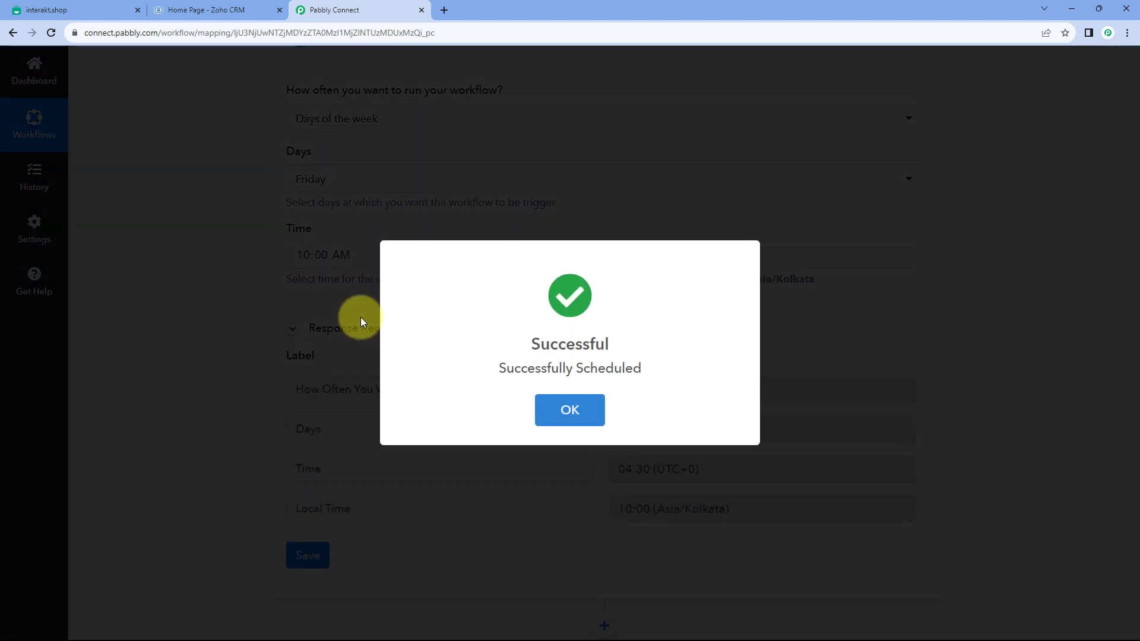
left_click(361, 318)
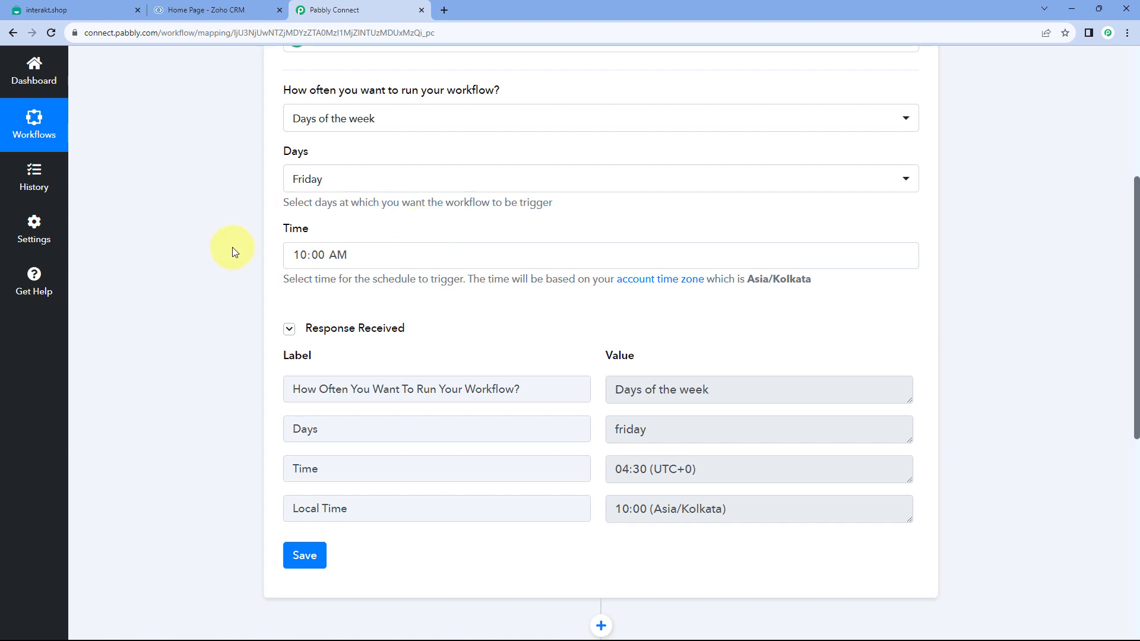
Check the saved schedule response and the Interakt contacts list, and return to the Pabbly Connect workflow
scroll(233, 246, "down", 3)
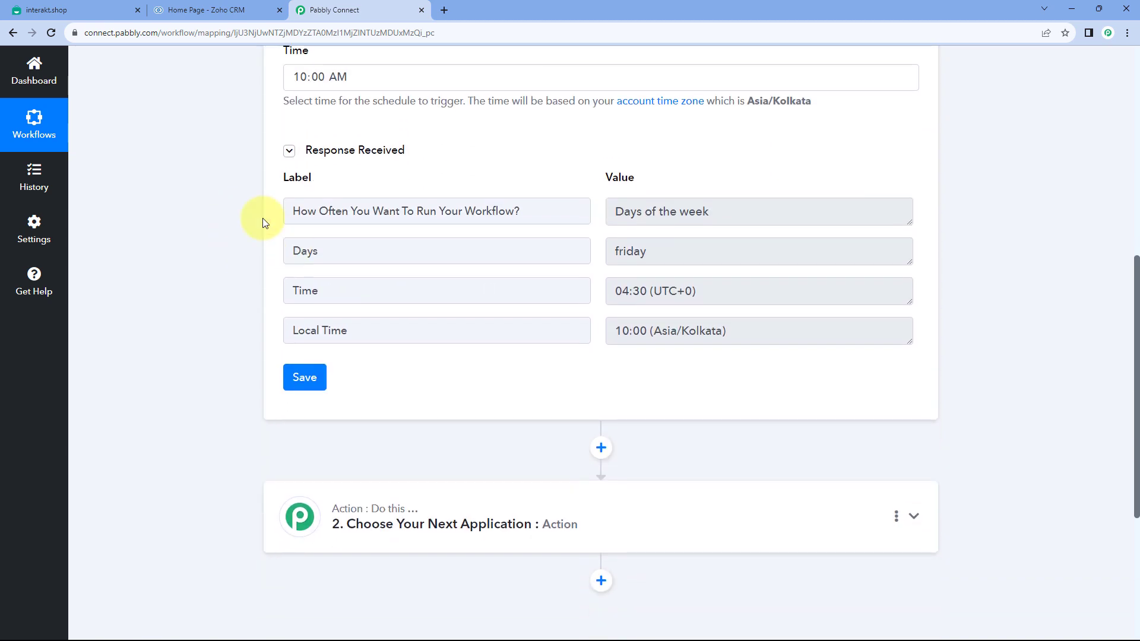
left_click(101, 9)
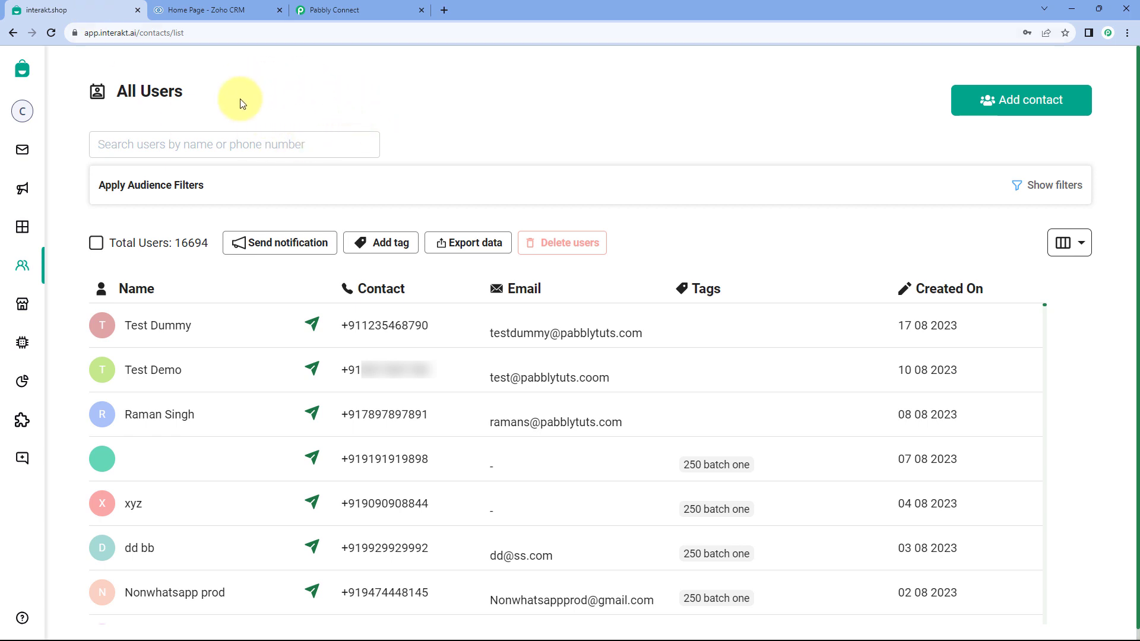
left_click(315, 15)
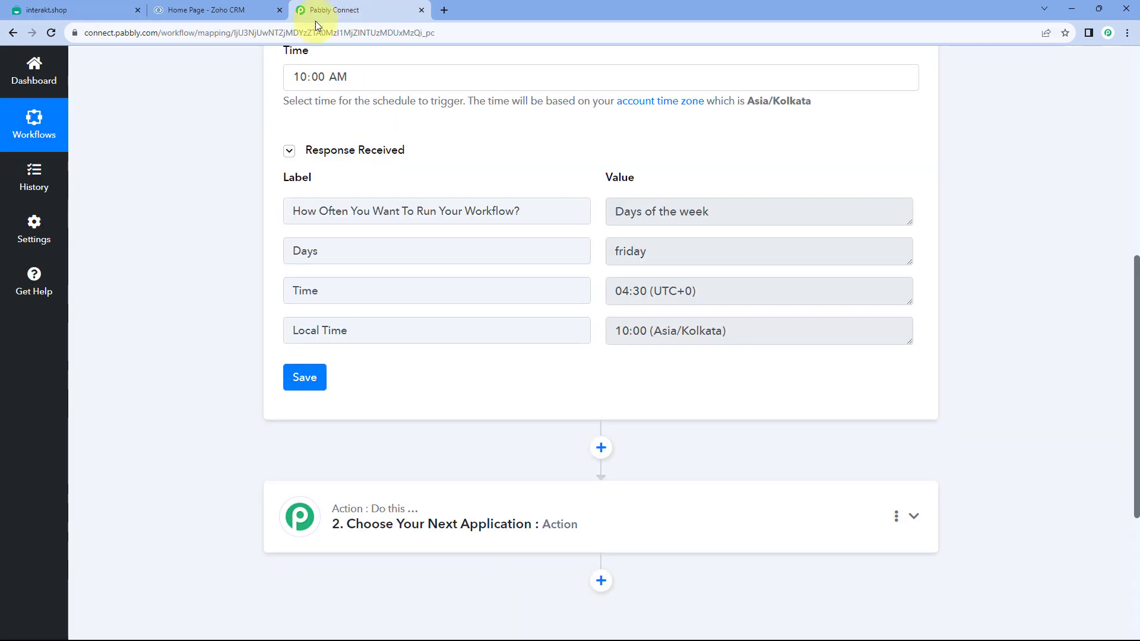
Search the apps for Interakt and choose it as the application for the action step
scroll(196, 225, "down", 5)
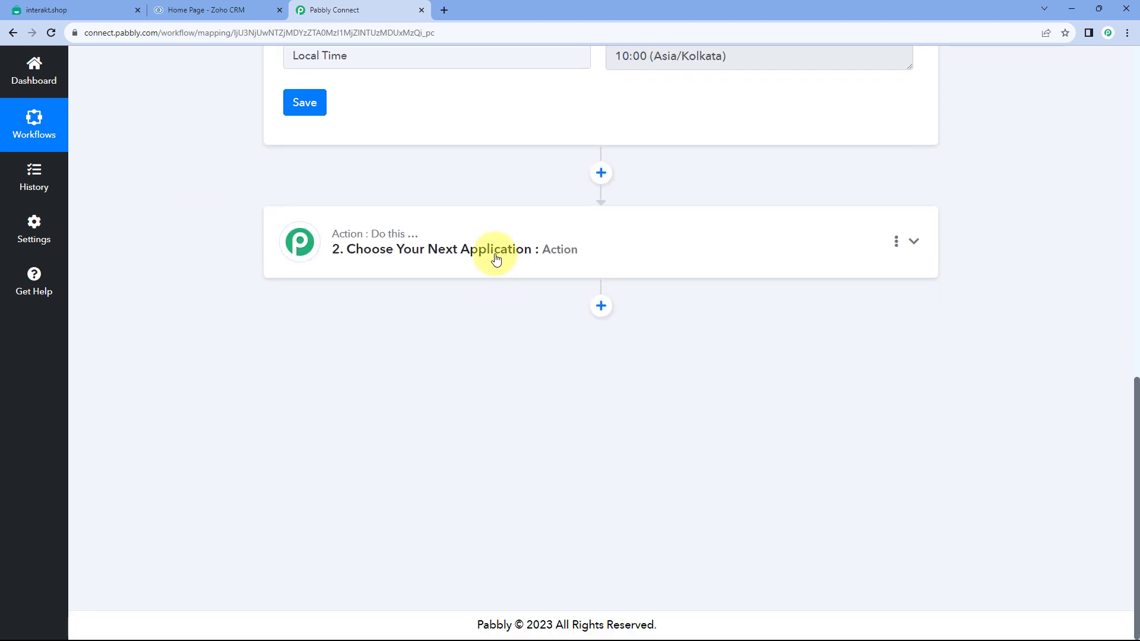
left_click(493, 240)
scroll(217, 290, "down", 2)
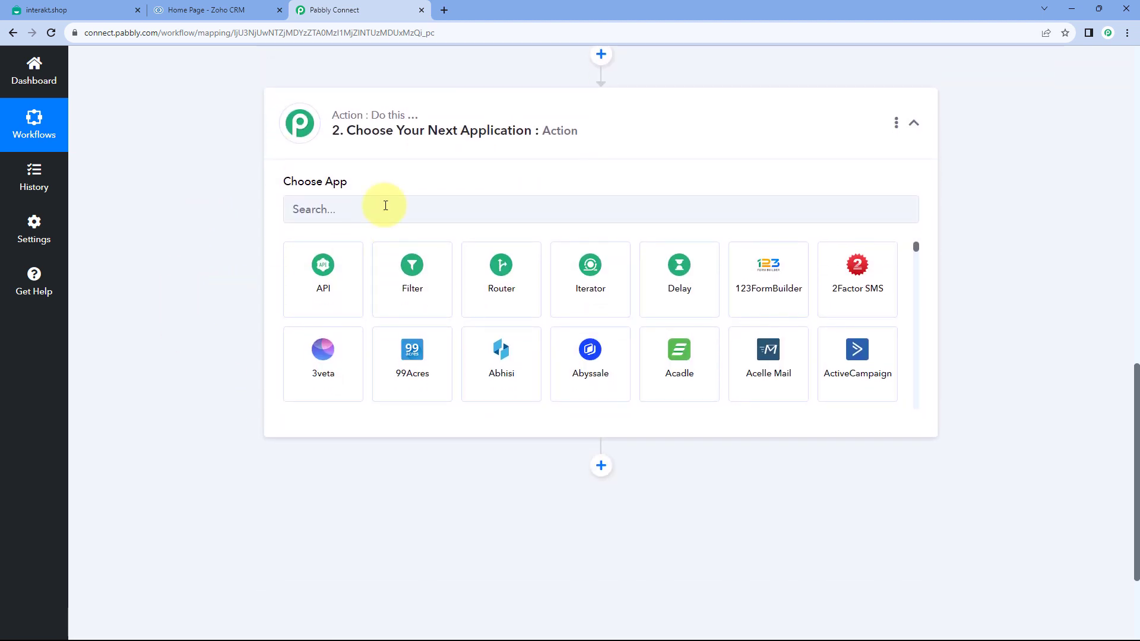
left_click(382, 203)
type("Interk")
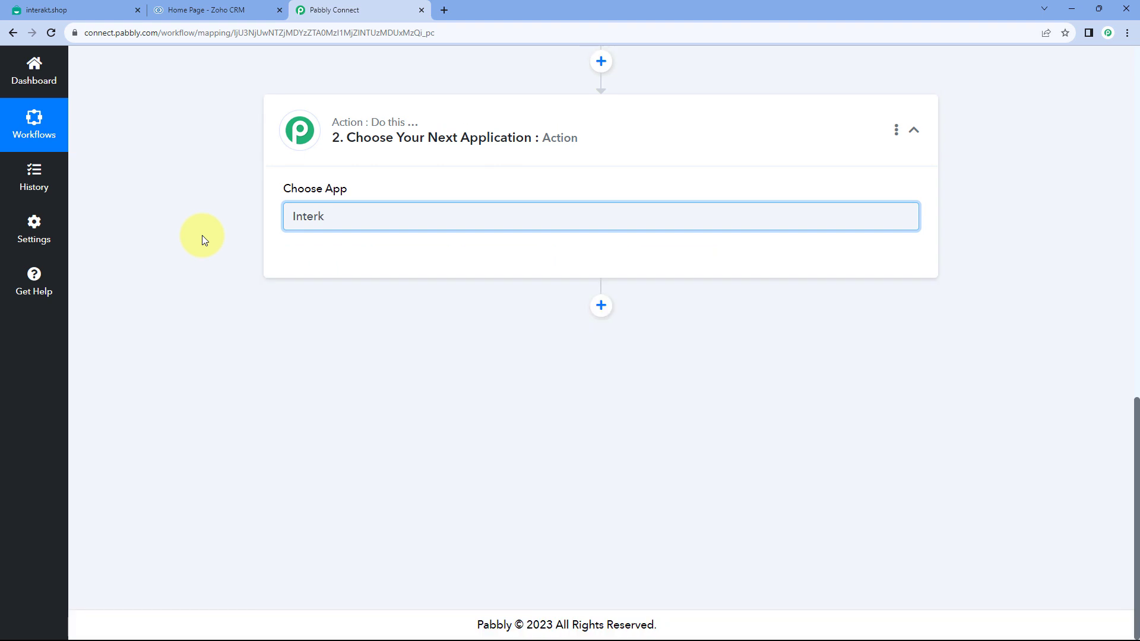
key("BackSpace")
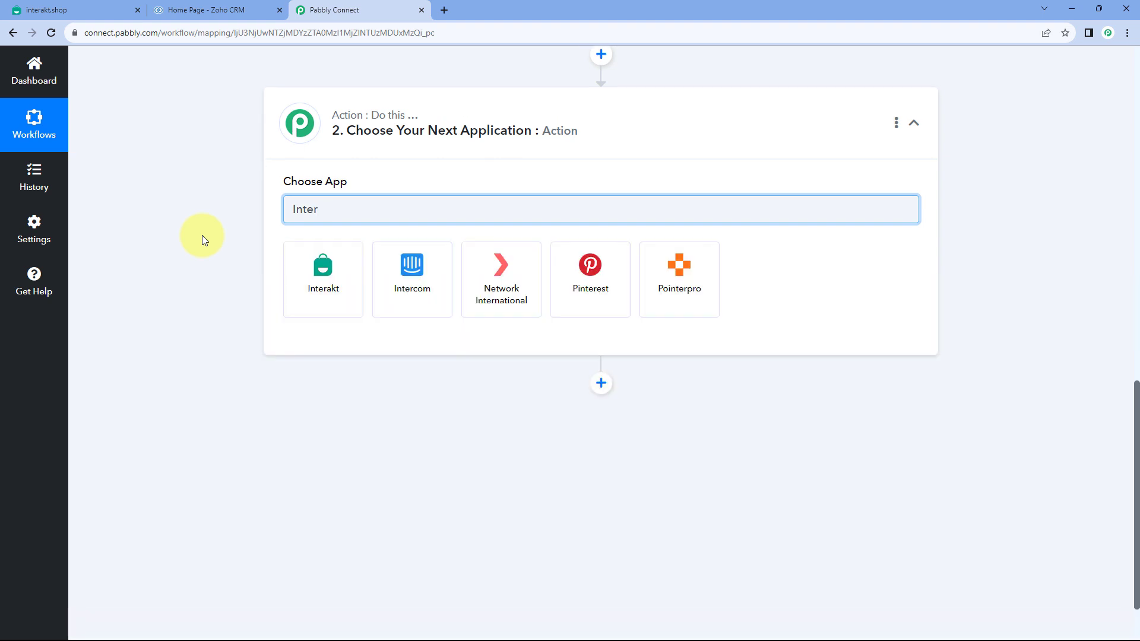
left_click(329, 281)
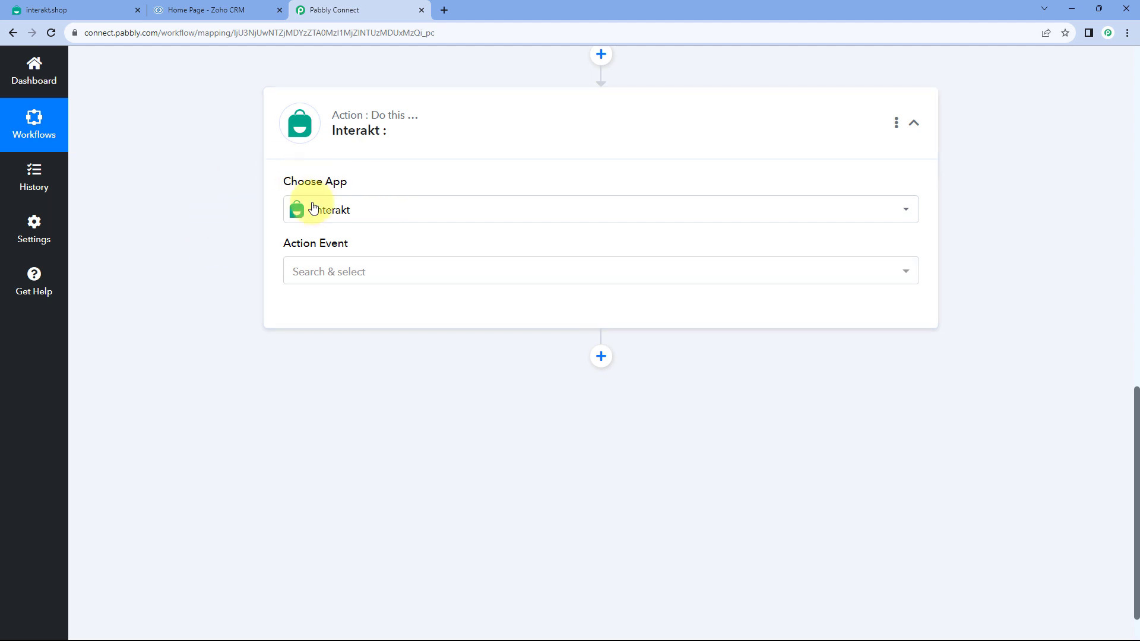
Set the Interakt action event to Fetch Created Users and start adding a new connection
left_click(399, 269)
scroll(241, 253, "down", 1)
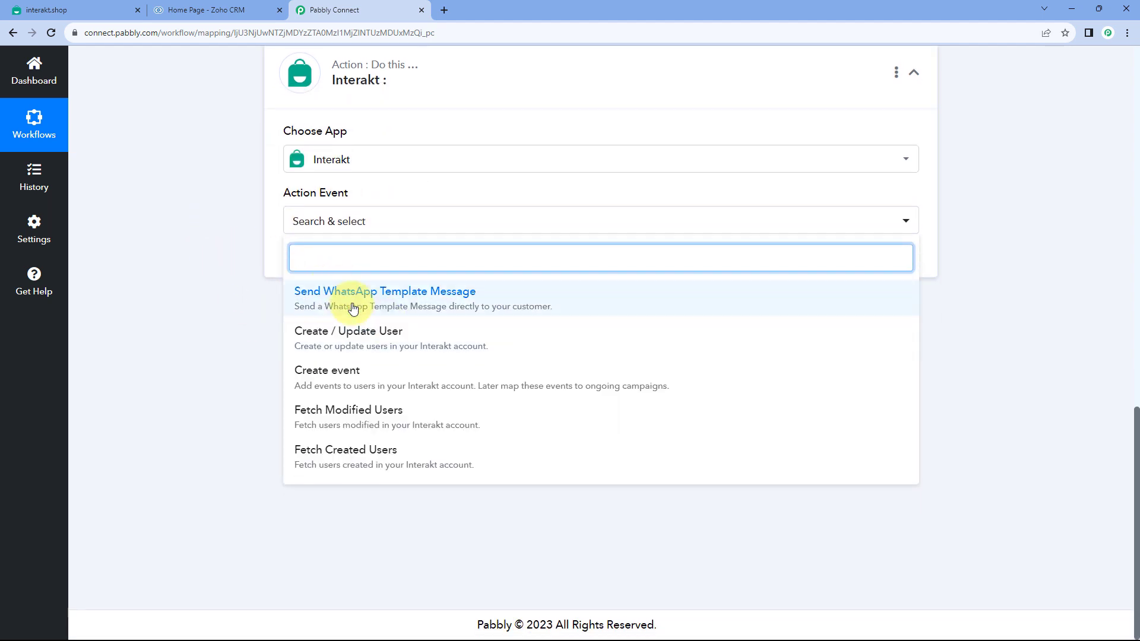
left_click(358, 455)
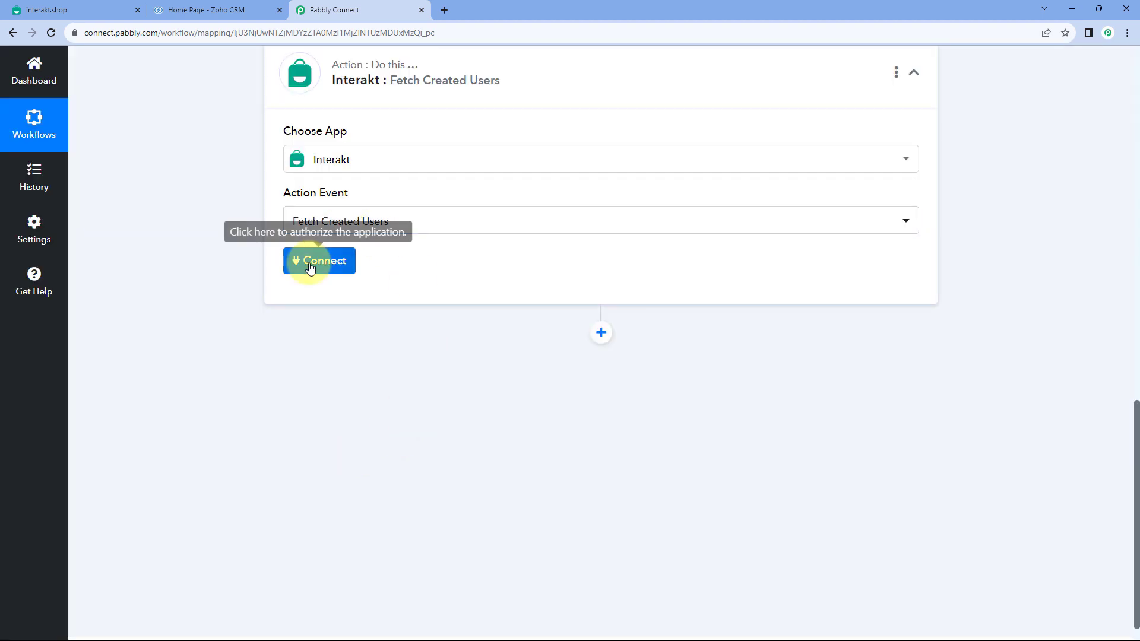
left_click(309, 266)
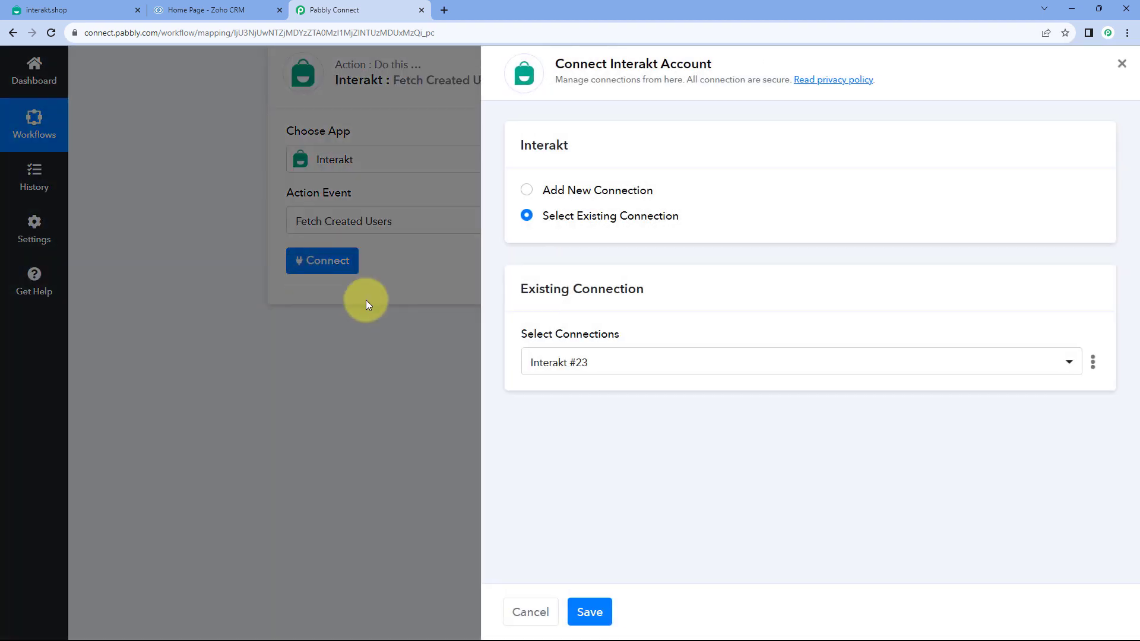
left_click(537, 191)
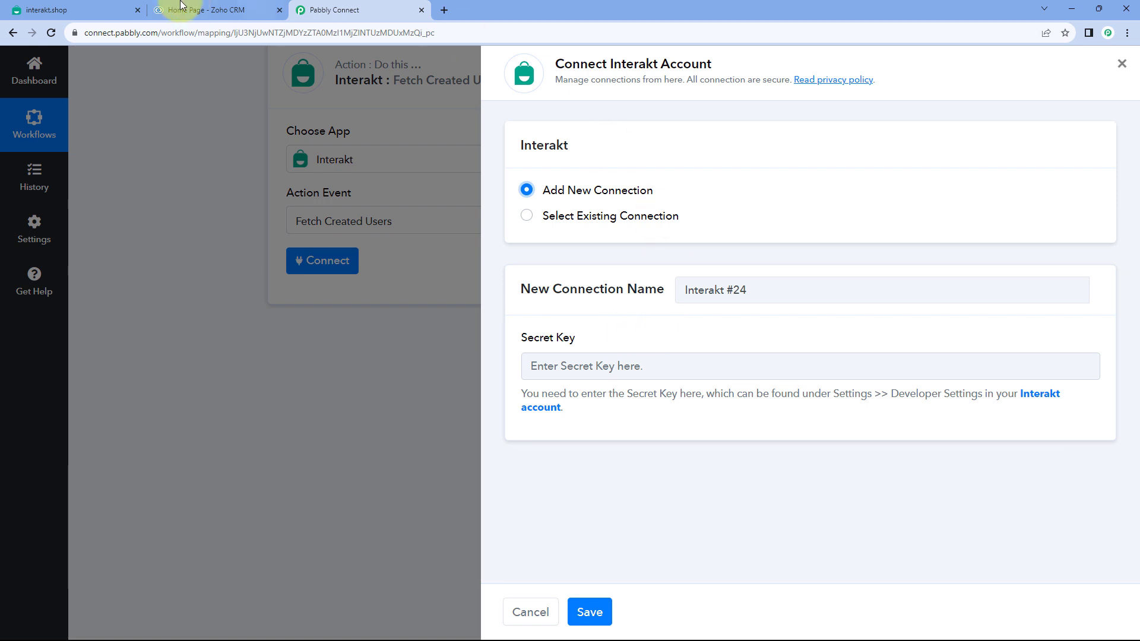
Switch to Interakt and copy the account's secret key from its developer settings
left_click(78, 10)
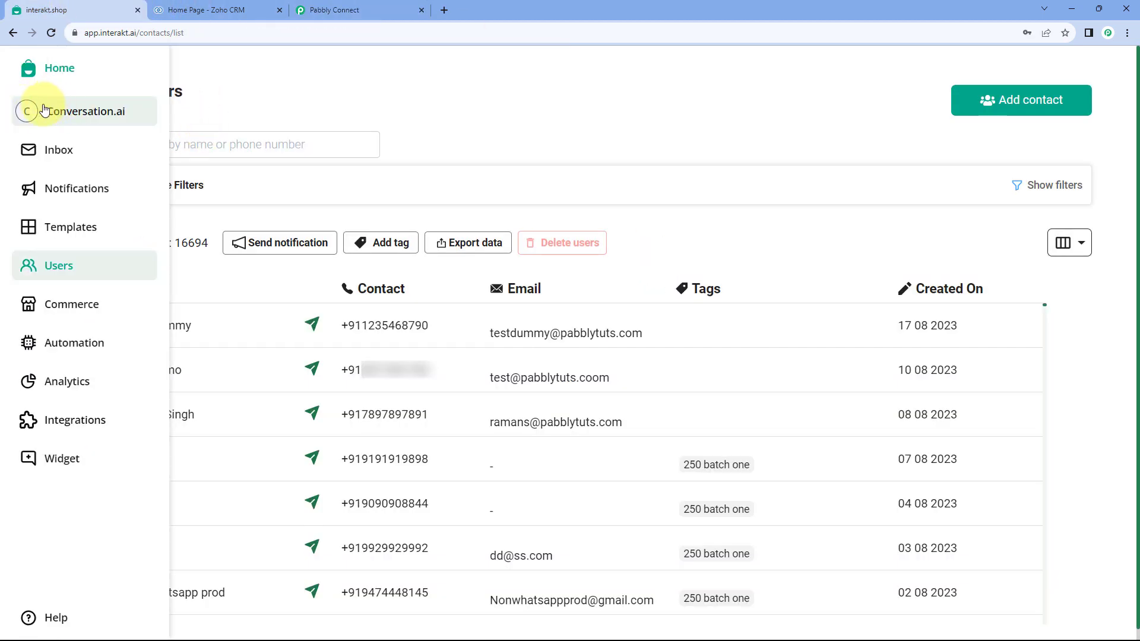
left_click(61, 121)
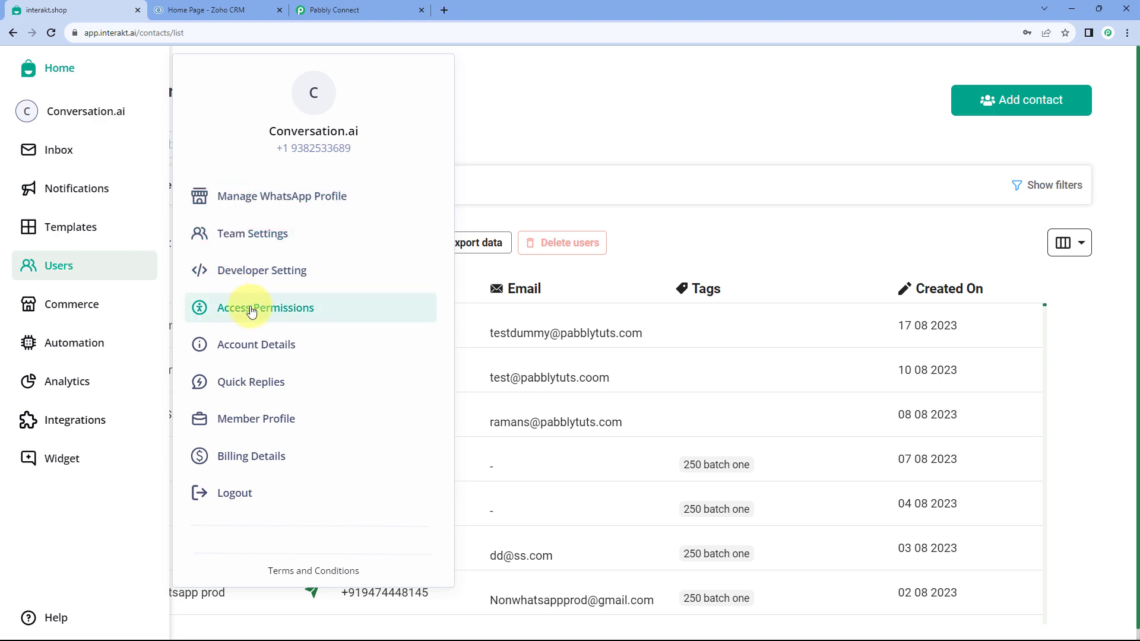
left_click(257, 272)
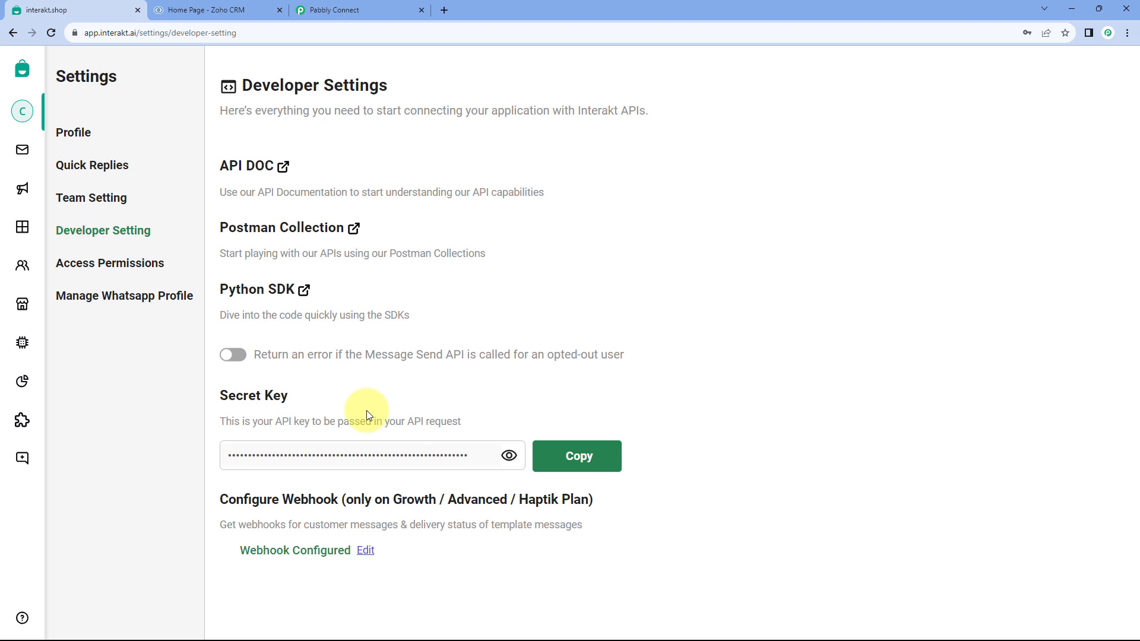
left_click(575, 458)
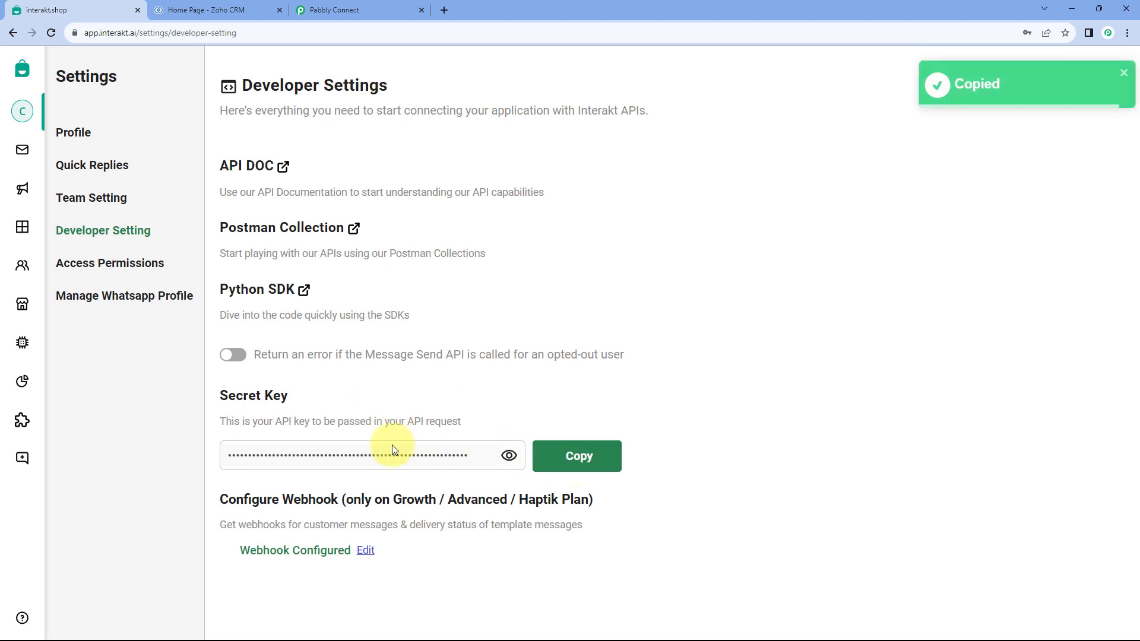
Return to Pabbly Connect, paste the secret key into the new Interakt connection and save it
left_click(324, 10)
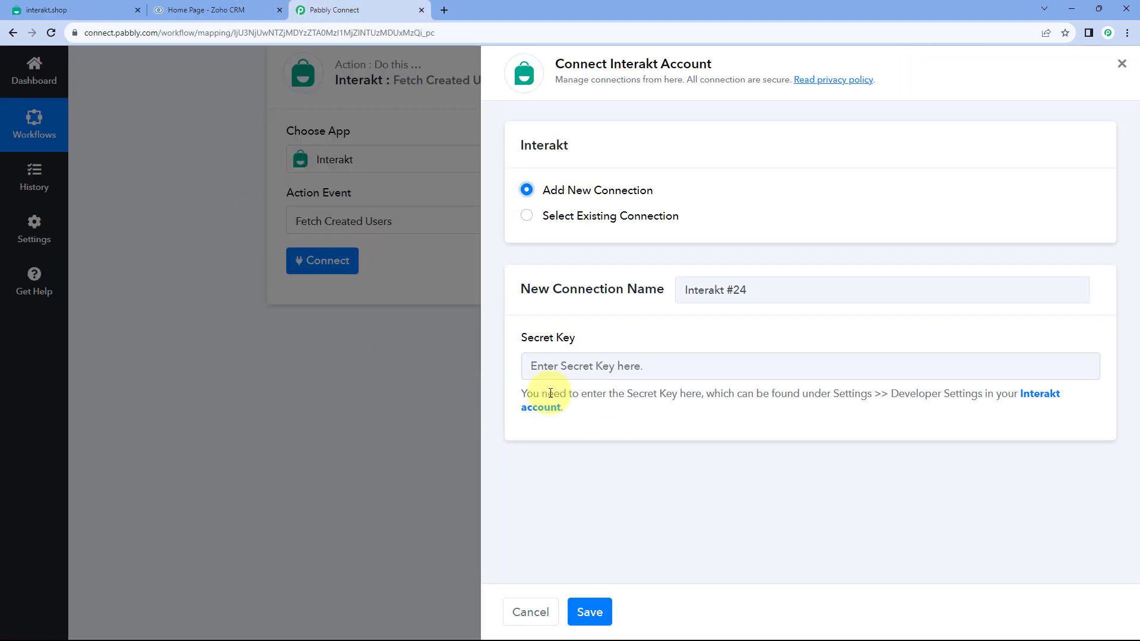
right_click(539, 366)
left_click(555, 458)
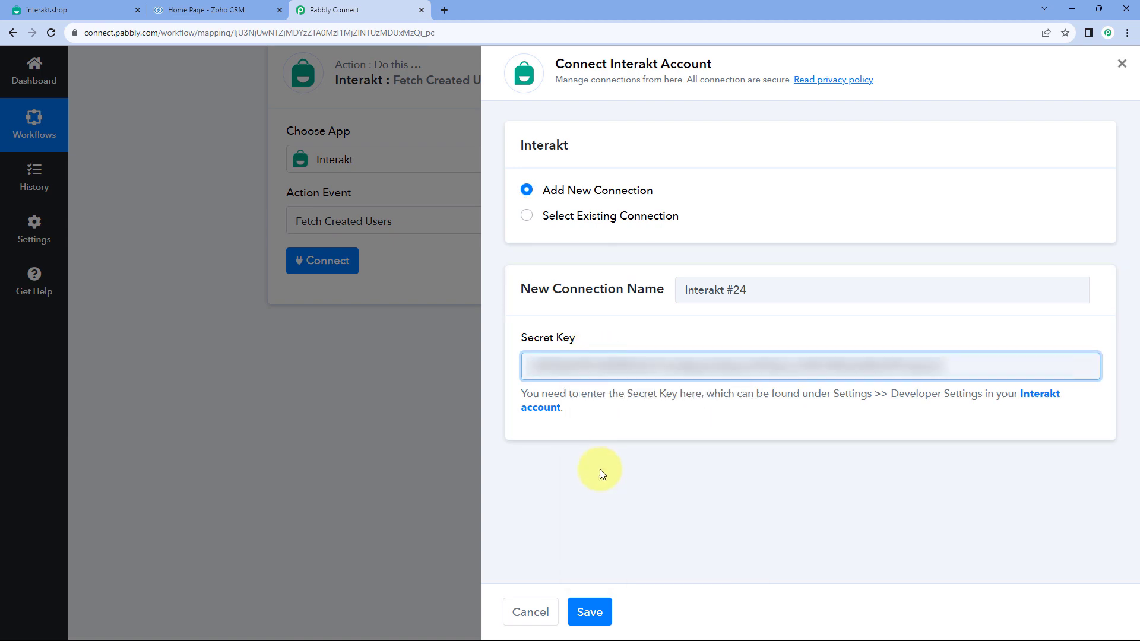
left_click(602, 610)
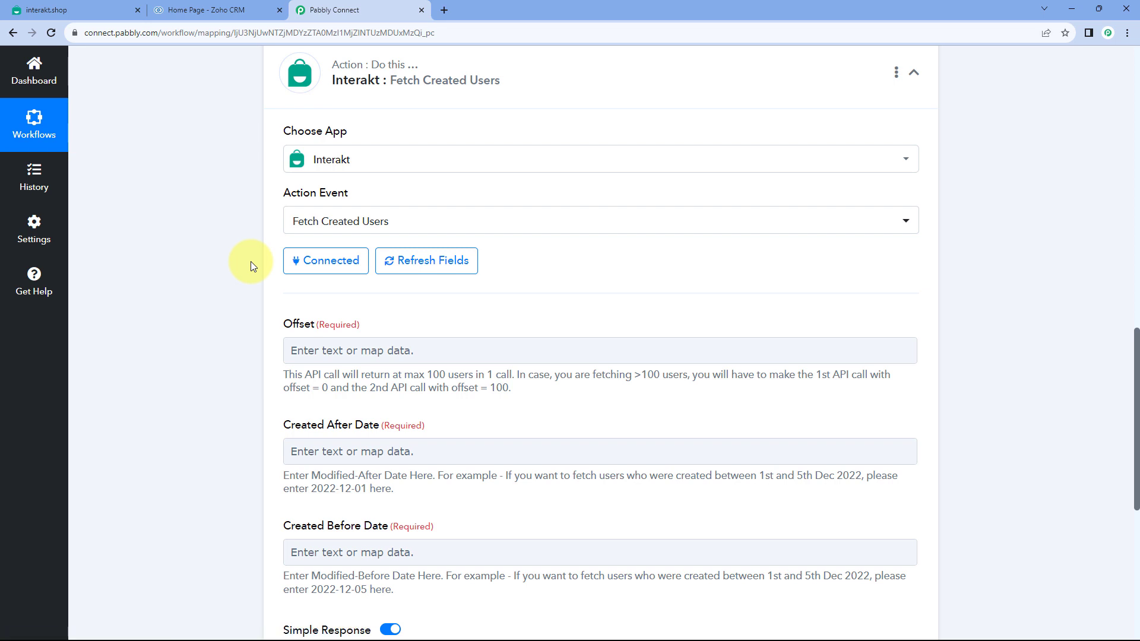
Set the Offset of the Fetch Created Users action to 0
scroll(250, 261, "down", 2)
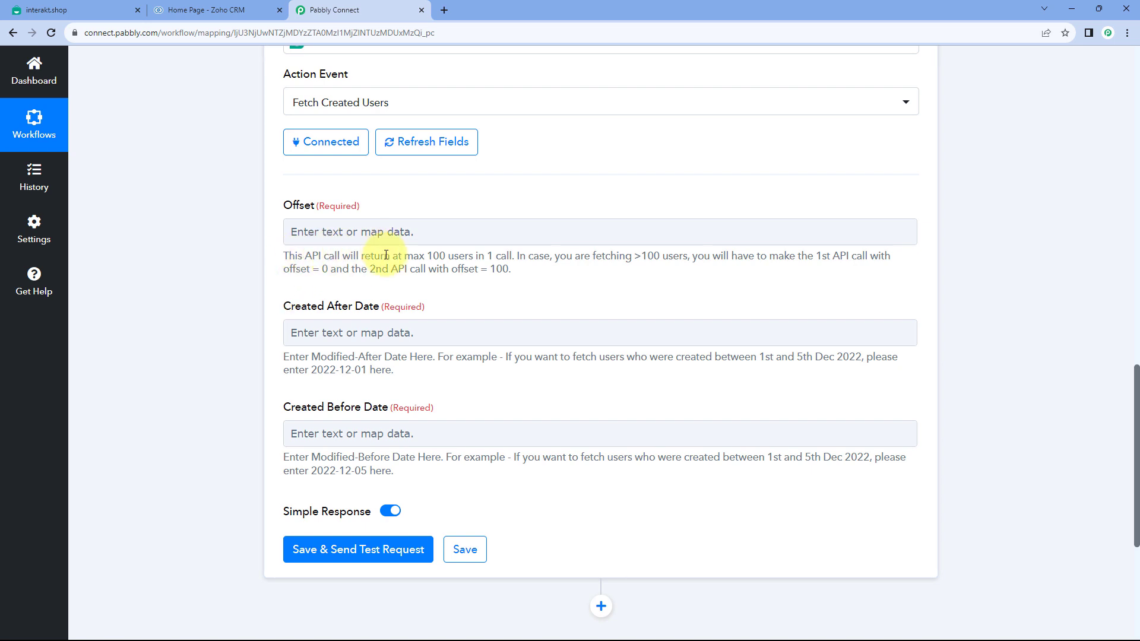
left_click(437, 243)
left_click(326, 232)
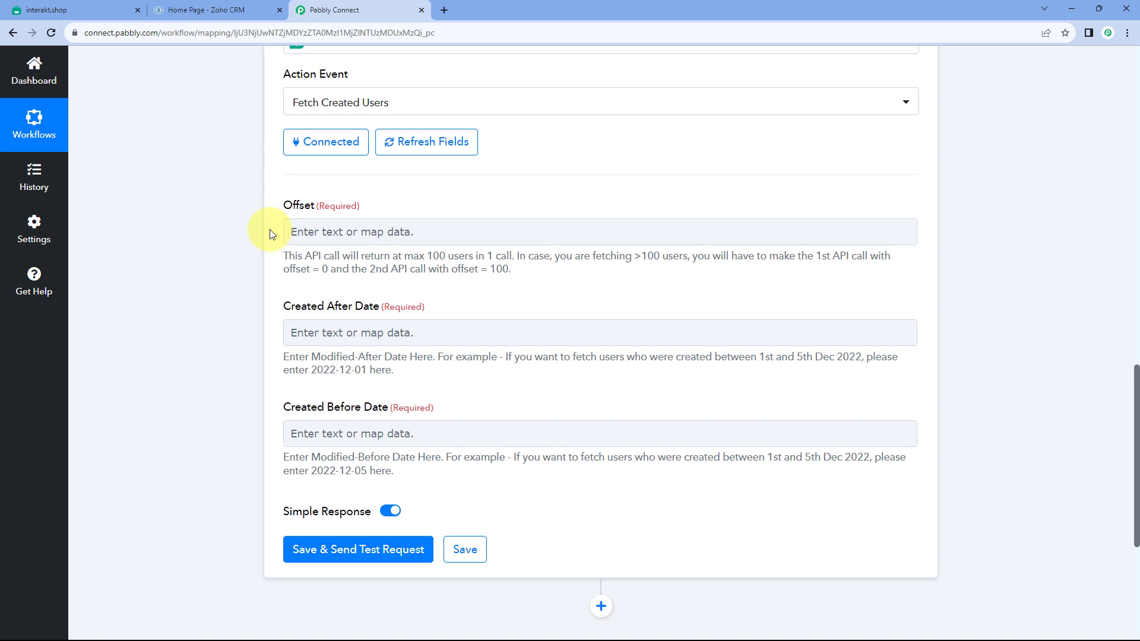
left_click(310, 227)
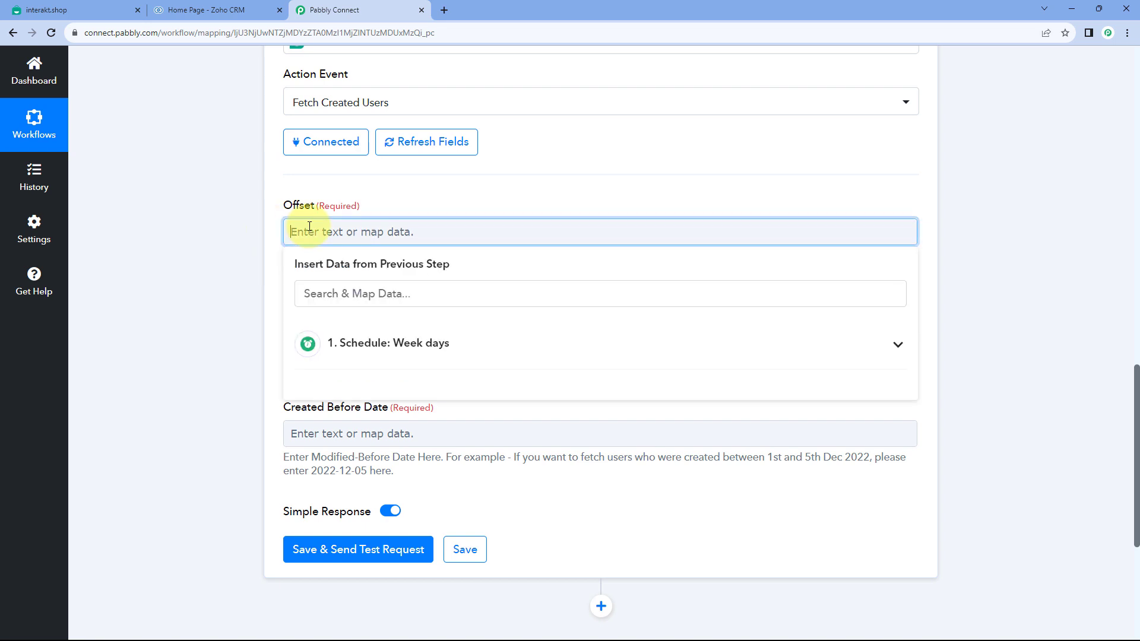
type("0")
left_click(298, 181)
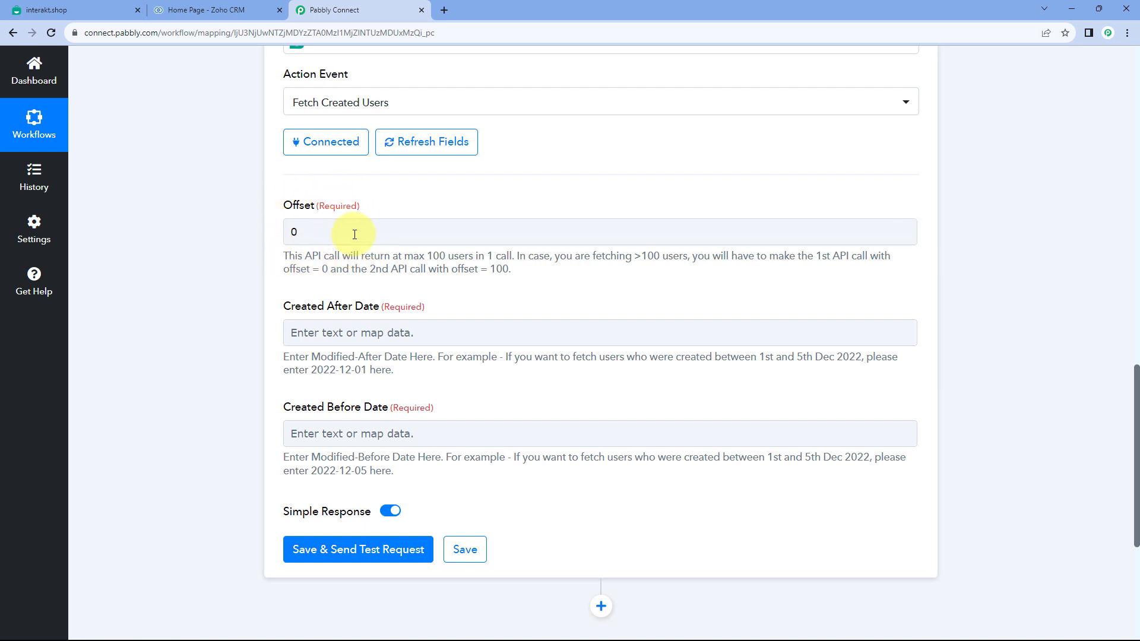
left_click(292, 232)
key("BackSpace")
type("0")
Examine the Created After and Created Before Date fields against the calendar and the workflow's weekly schedule settings
scroll(279, 231, "down", 1)
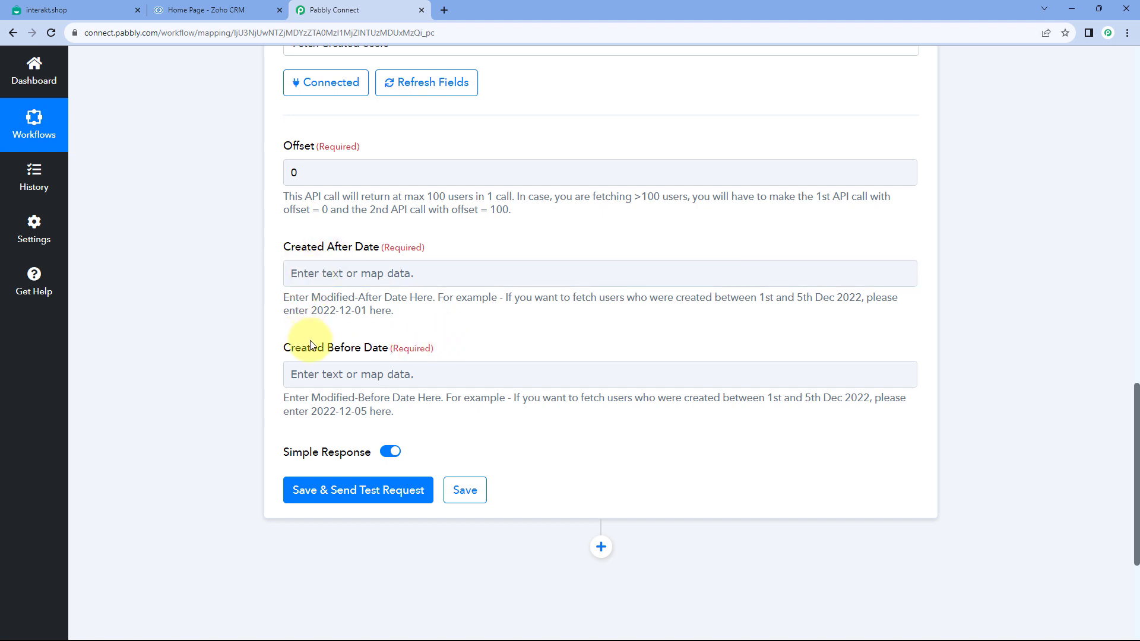
left_click(292, 271)
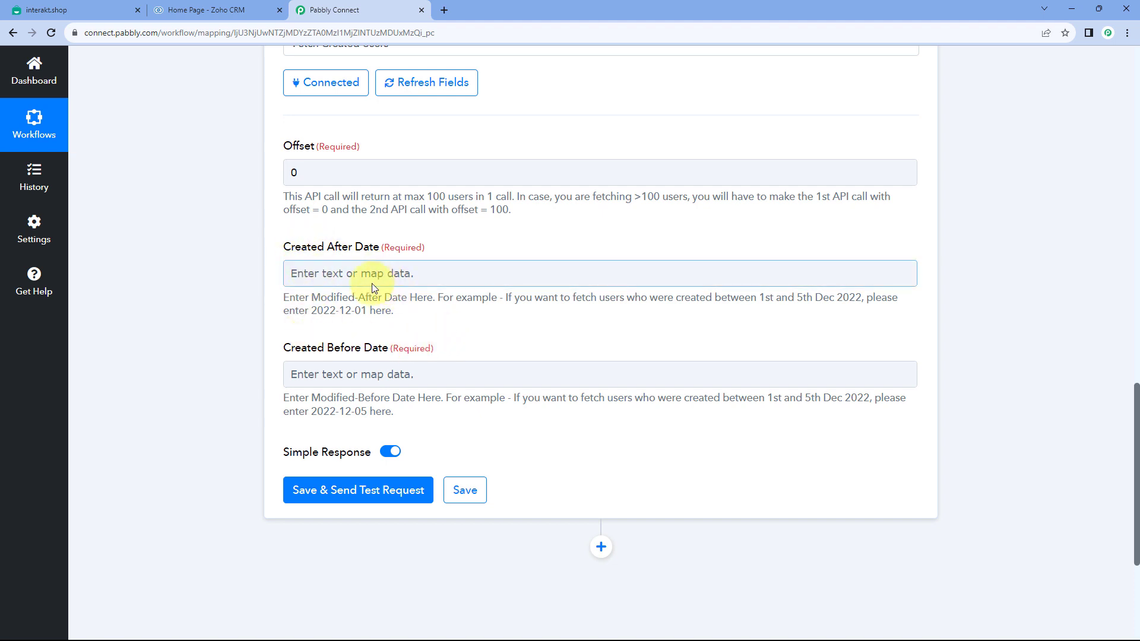
left_click(428, 370)
left_click(361, 323)
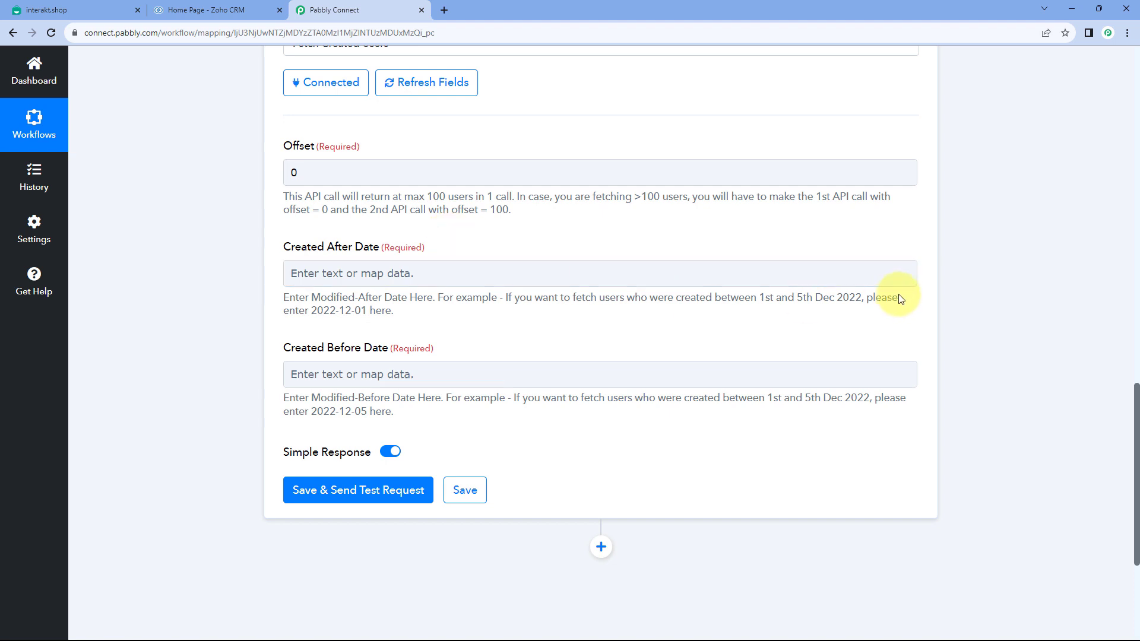
left_click(1095, 631)
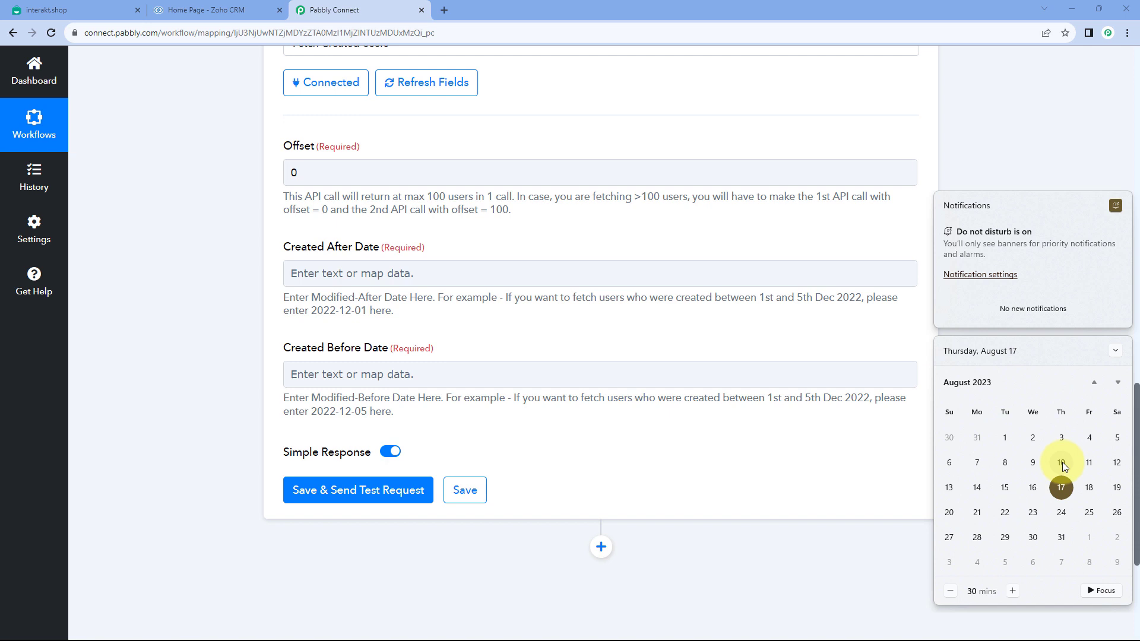
left_click(840, 224)
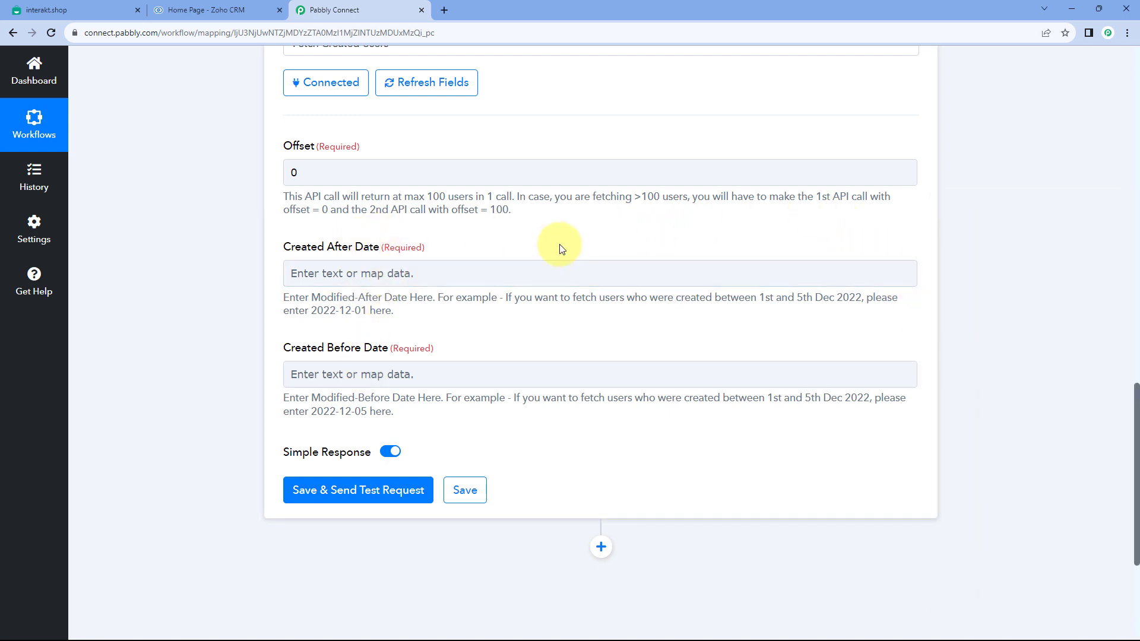
scroll(553, 250, "up", 1)
scroll(553, 254, "up", 10)
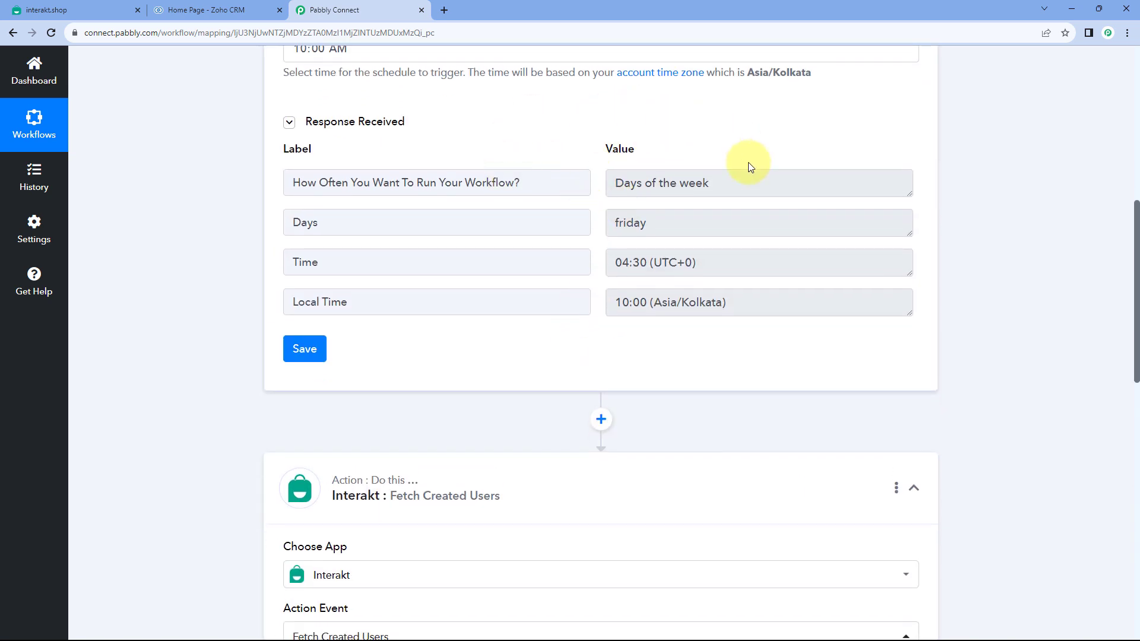
scroll(232, 290, "down", 8)
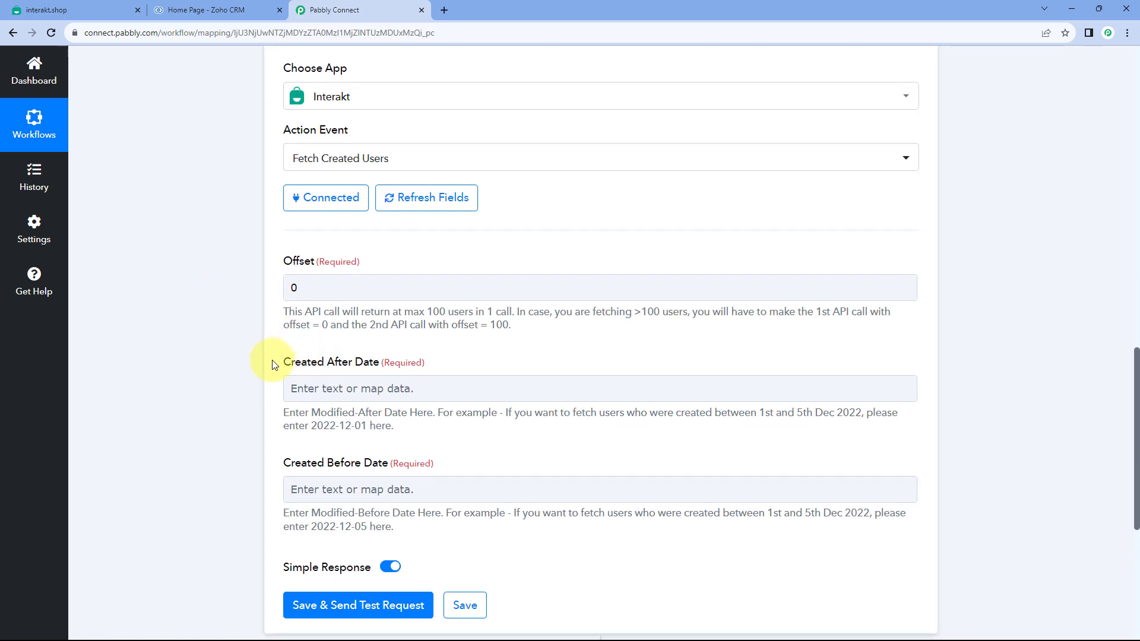
scroll(308, 356, "down", 2)
left_click(389, 370)
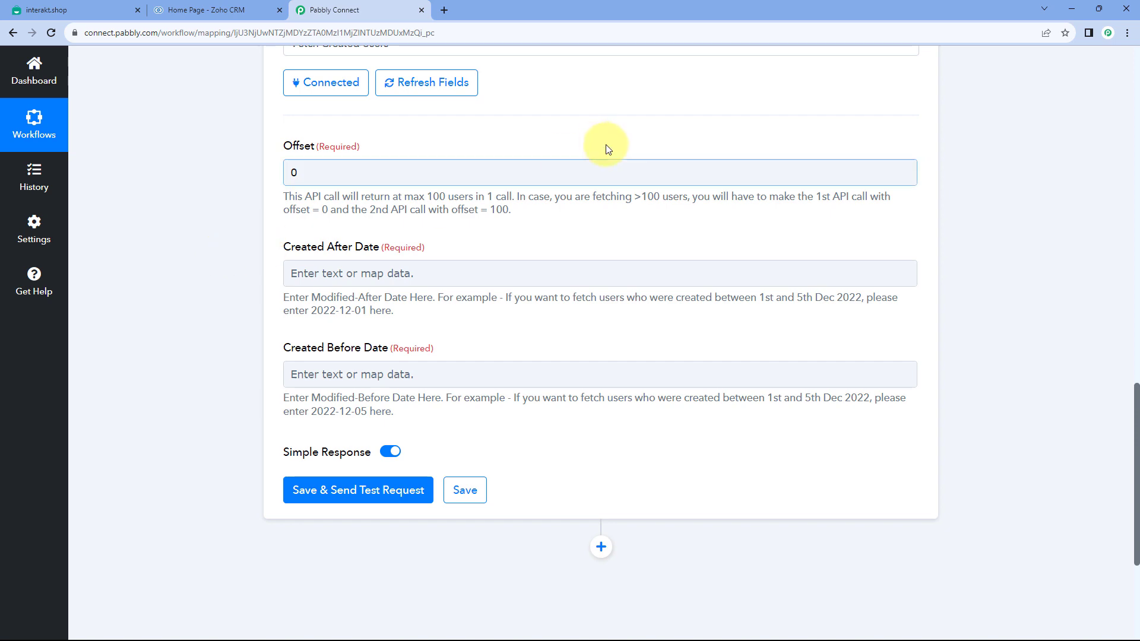
Insert an action step between the schedule and Interakt steps, using Date/Time Formatter as its app
scroll(616, 236, "up", 4)
scroll(615, 236, "up", 1)
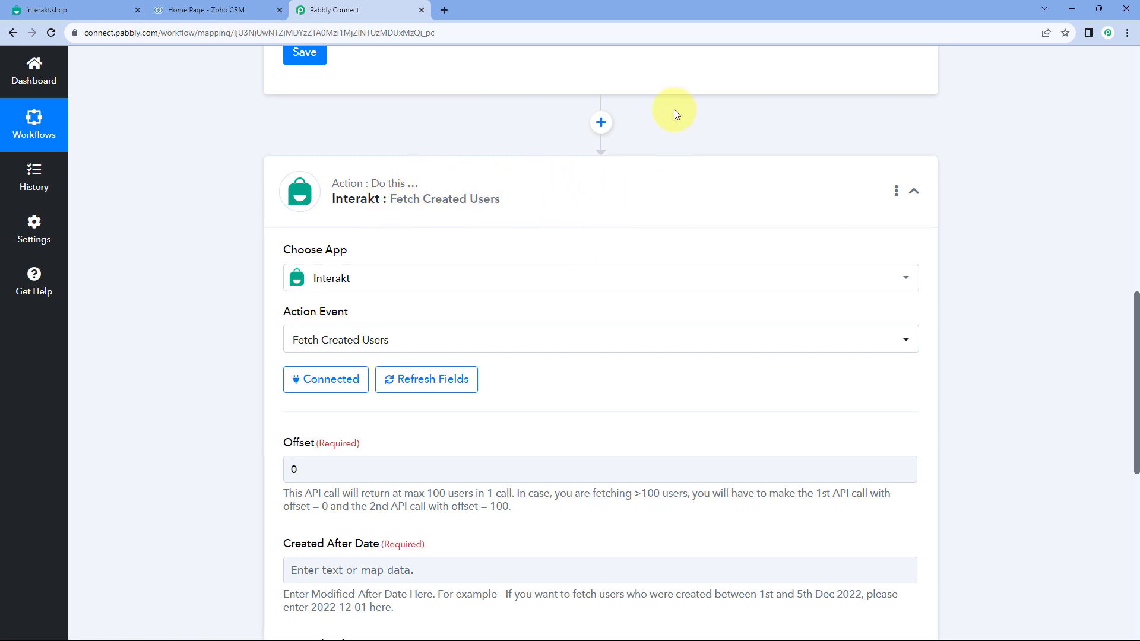
left_click(600, 122)
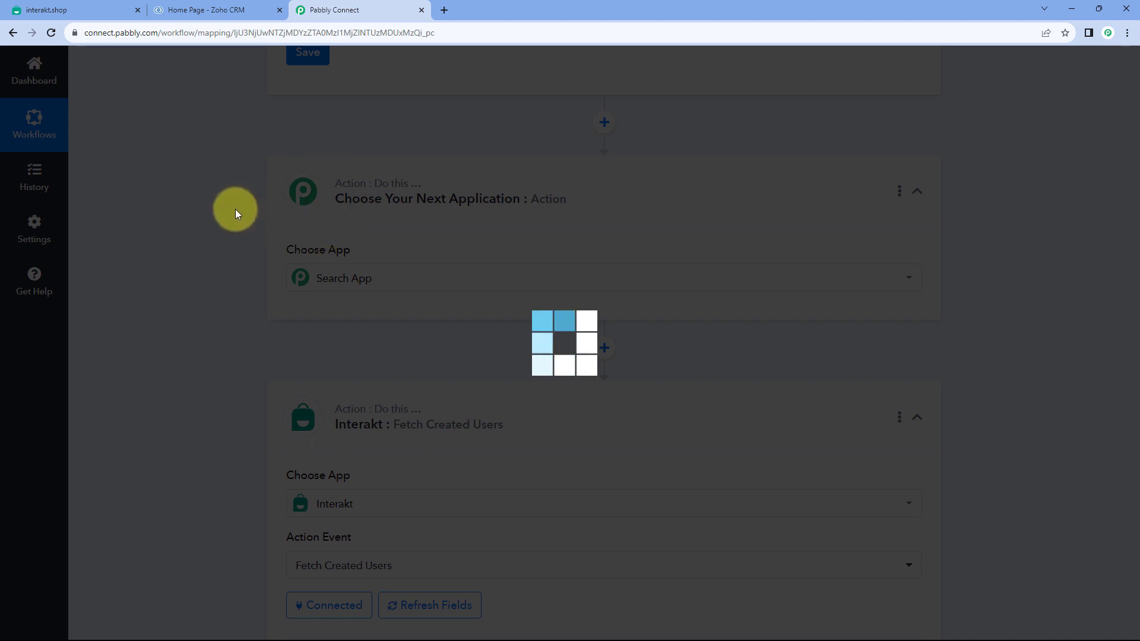
scroll(229, 202, "down", 1)
type("Date")
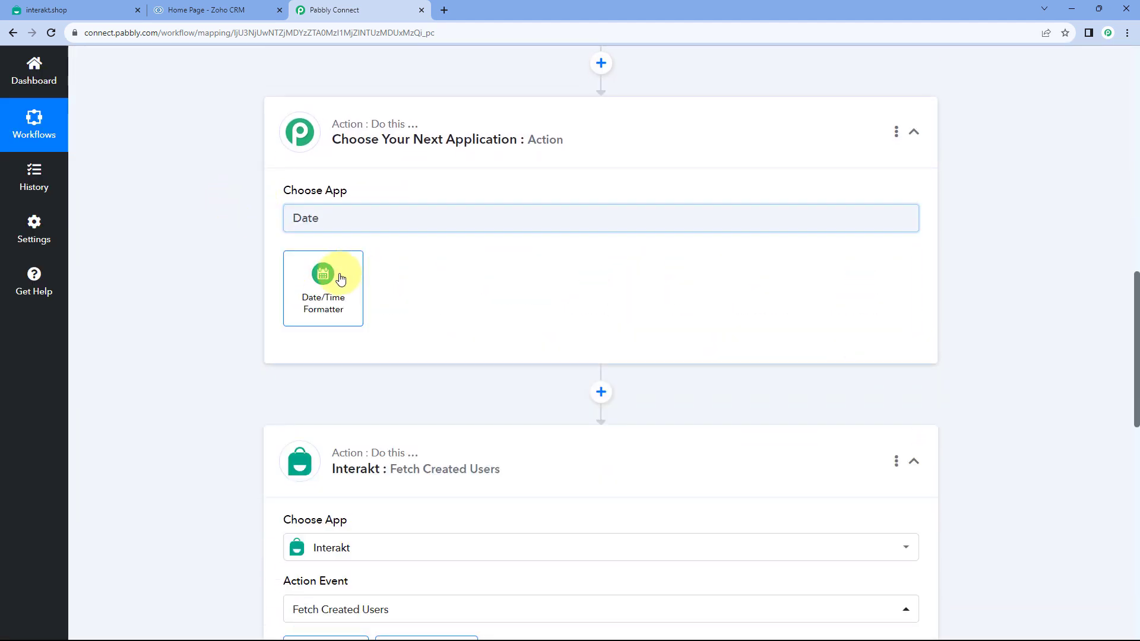
left_click(342, 275)
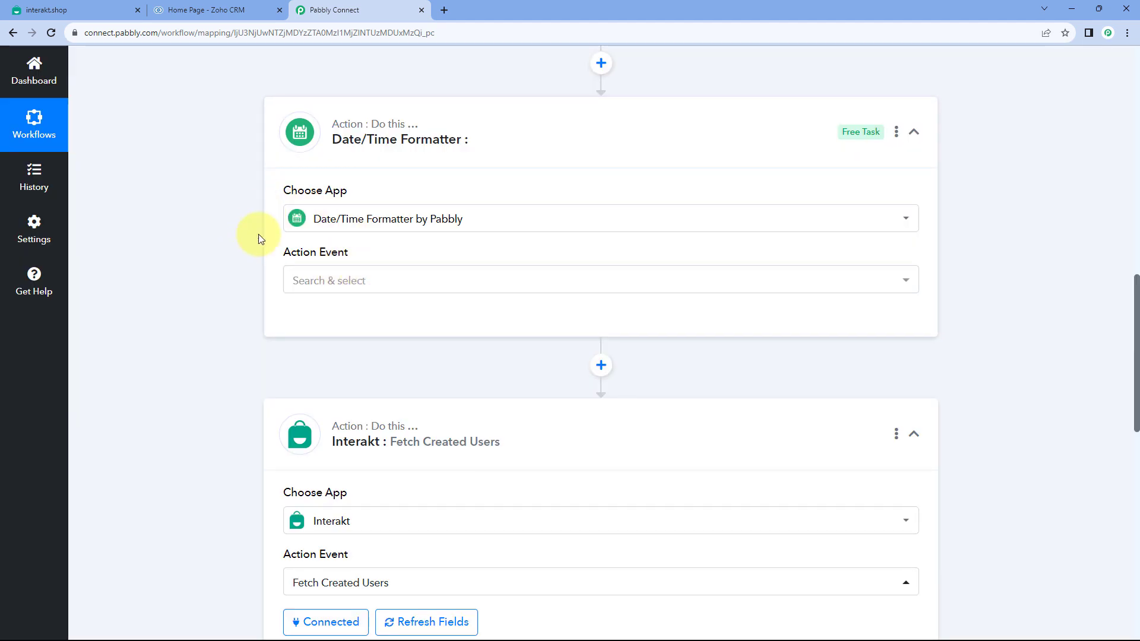
Set the Date/Time Formatter action event to Modify Current Date and connect it
left_click(363, 282)
scroll(256, 275, "down", 3)
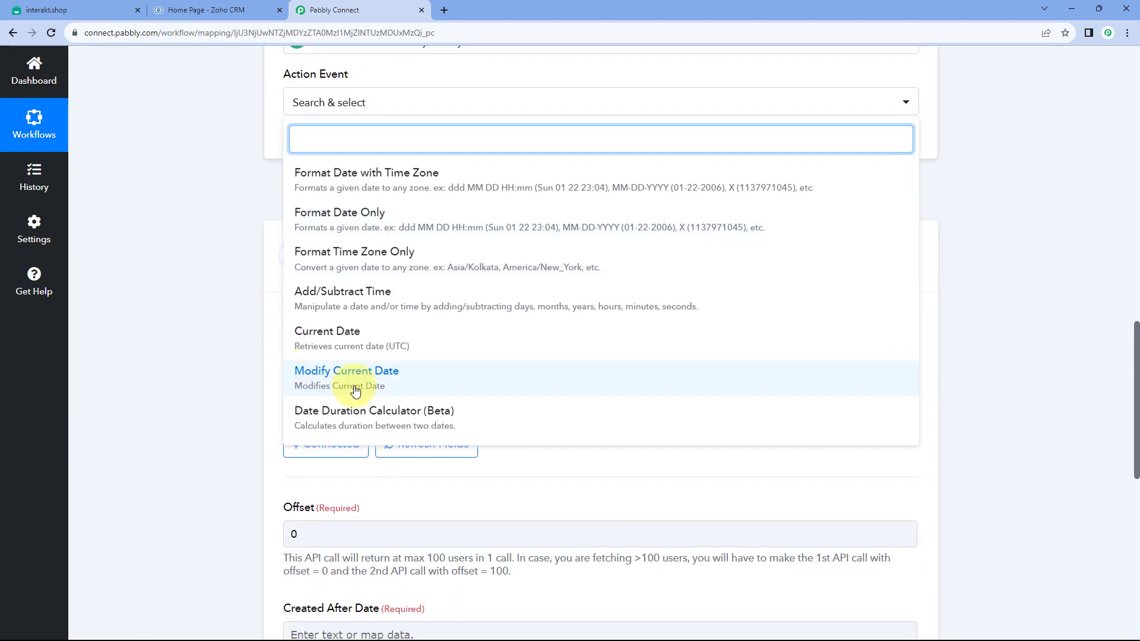
left_click(420, 385)
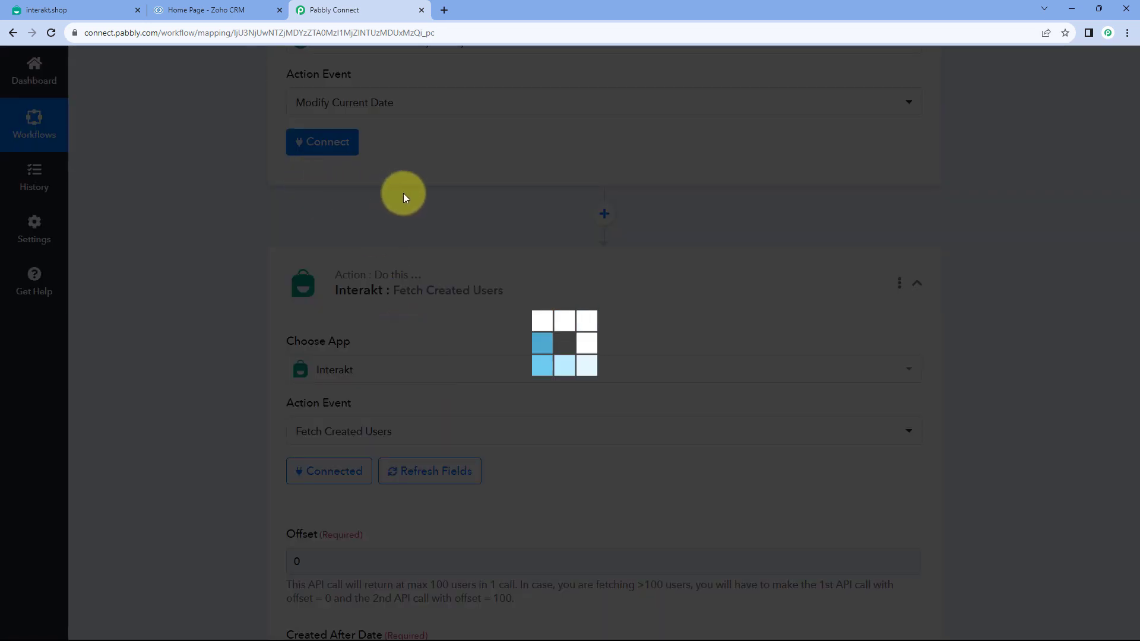
scroll(409, 214, "up", 1)
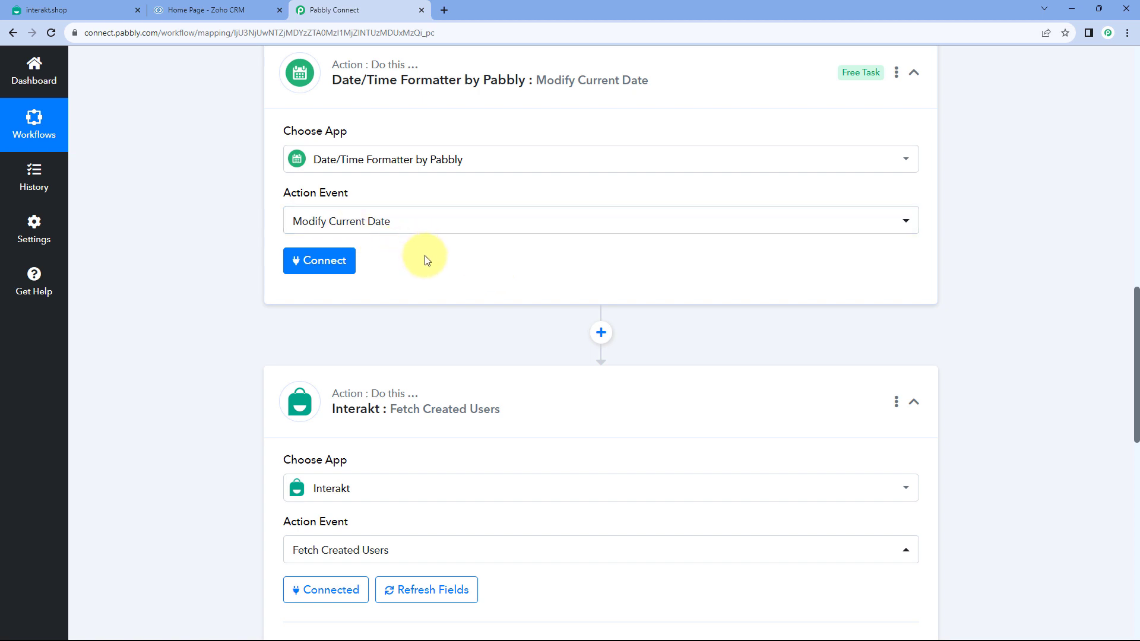
left_click(338, 261)
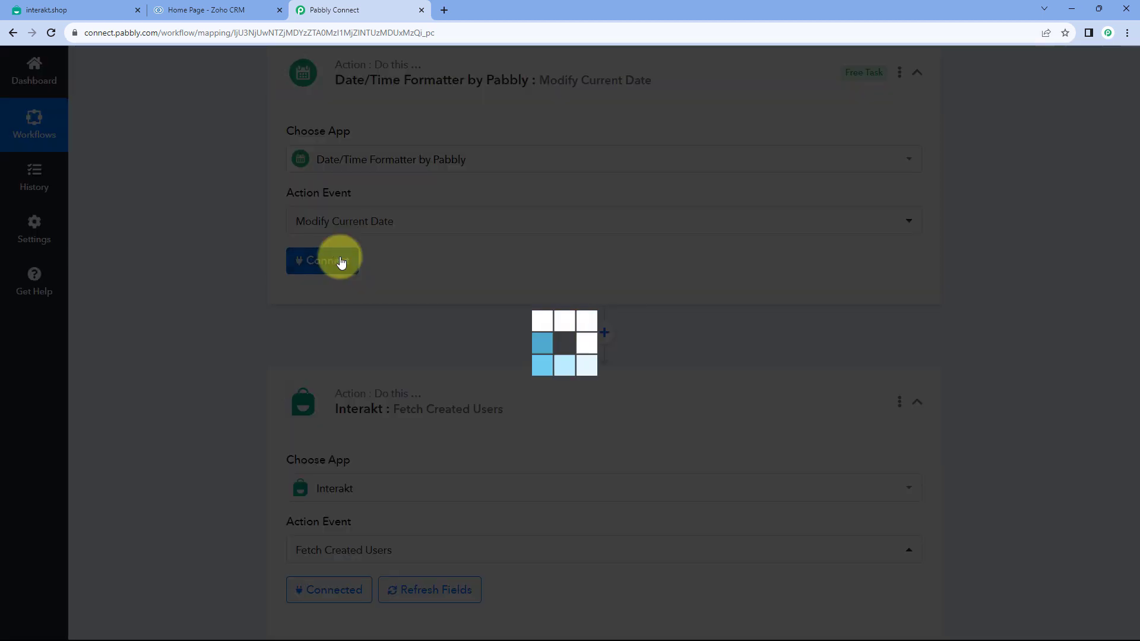
Check the date format the Interakt date fields expect and set the Date/Time Formatter's Date Format to YYYY-MM-DD
scroll(284, 277, "down", 1)
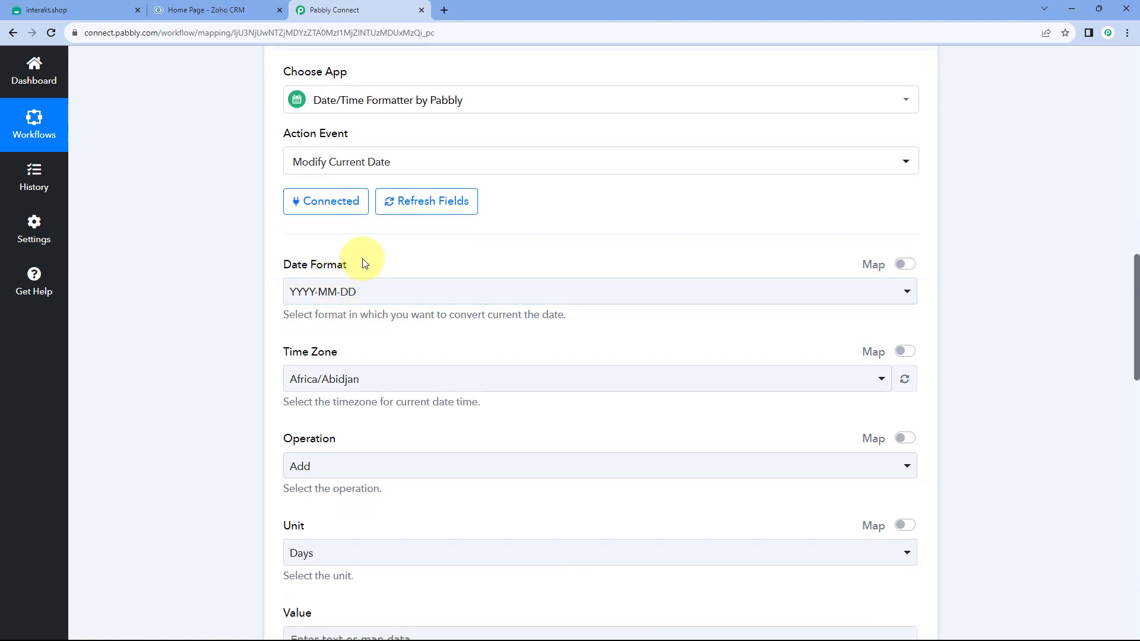
scroll(273, 278, "down", 10)
scroll(270, 279, "down", 5)
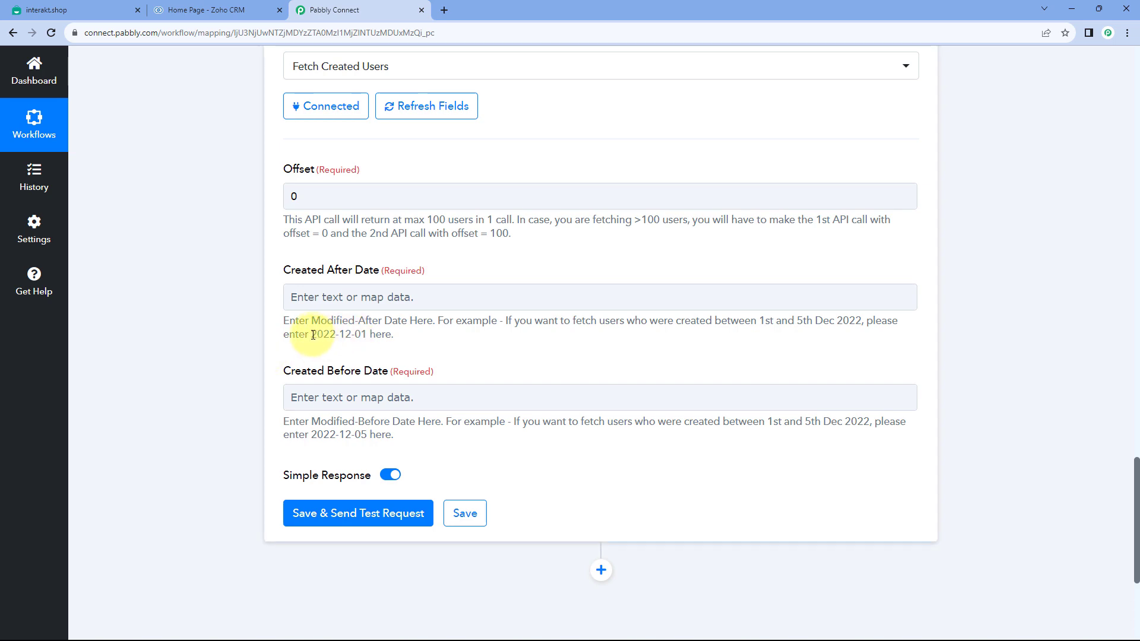
left_click_drag(312, 335, 367, 336)
left_click(313, 334)
scroll(464, 249, "up", 12)
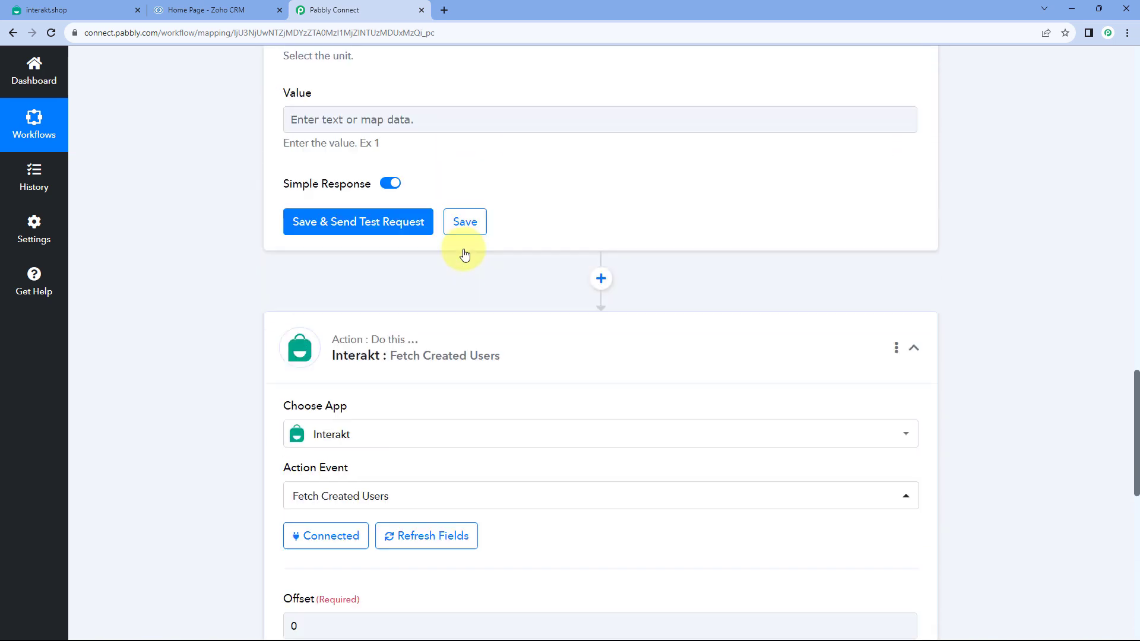
left_click(371, 179)
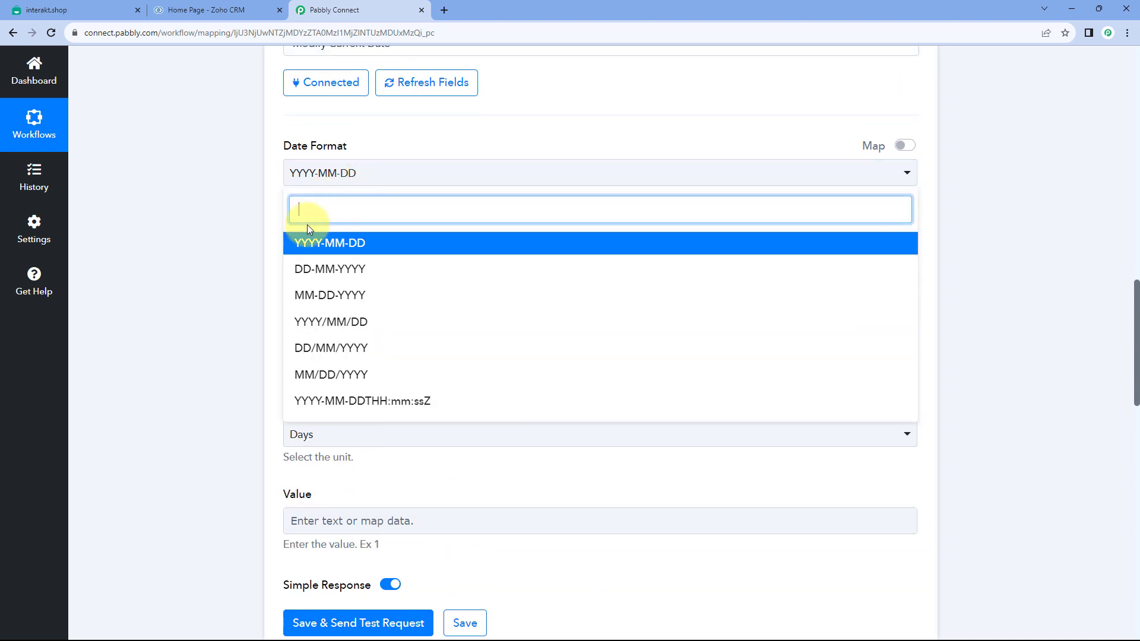
left_click(338, 244)
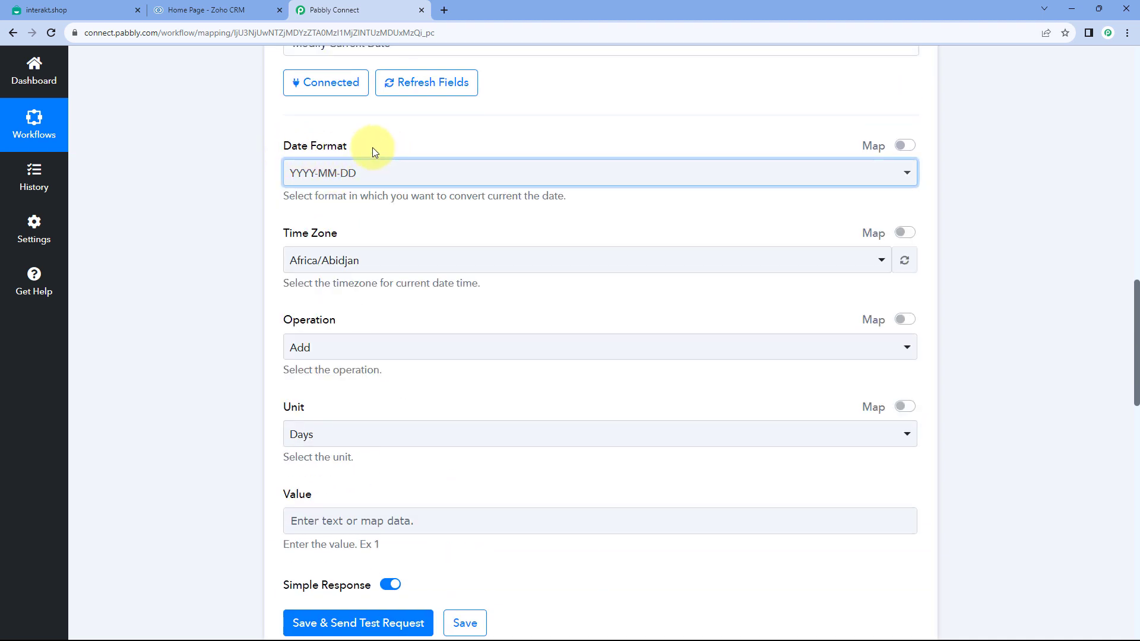
Set the Date/Time Formatter's Time Zone to Asia/Kolkata
scroll(356, 142, "down", 1)
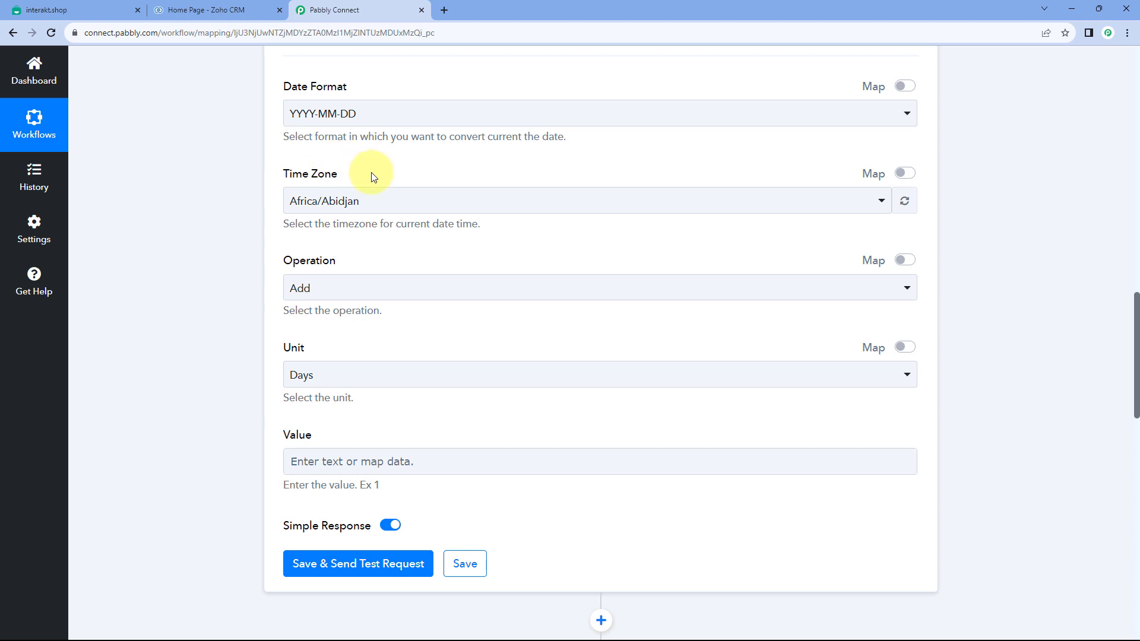
left_click(390, 203)
type("kol")
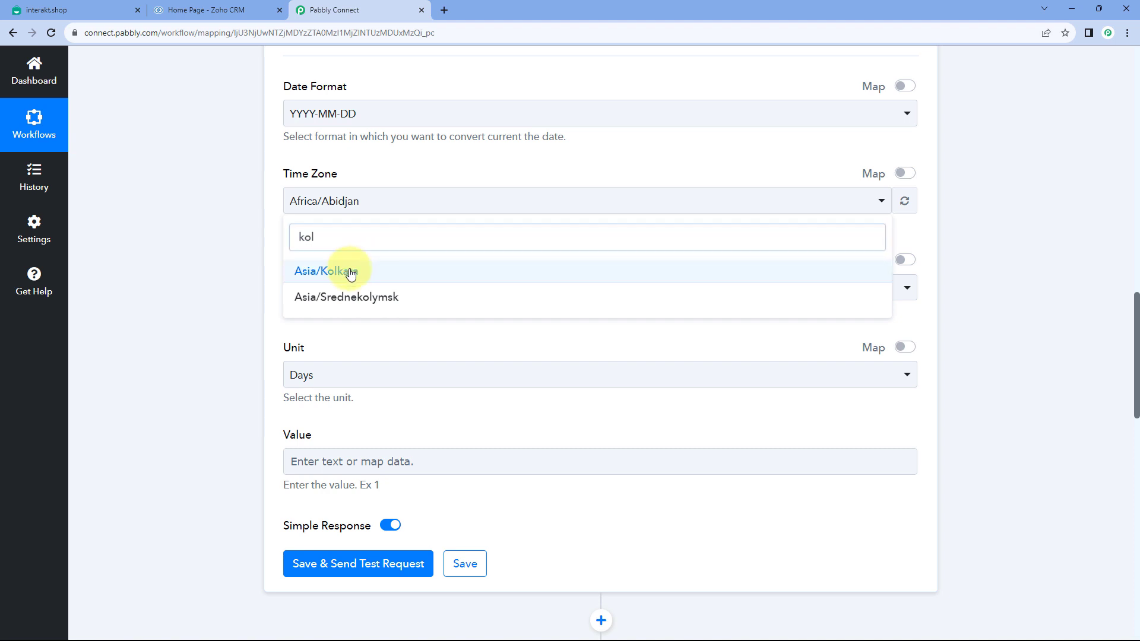
left_click(351, 270)
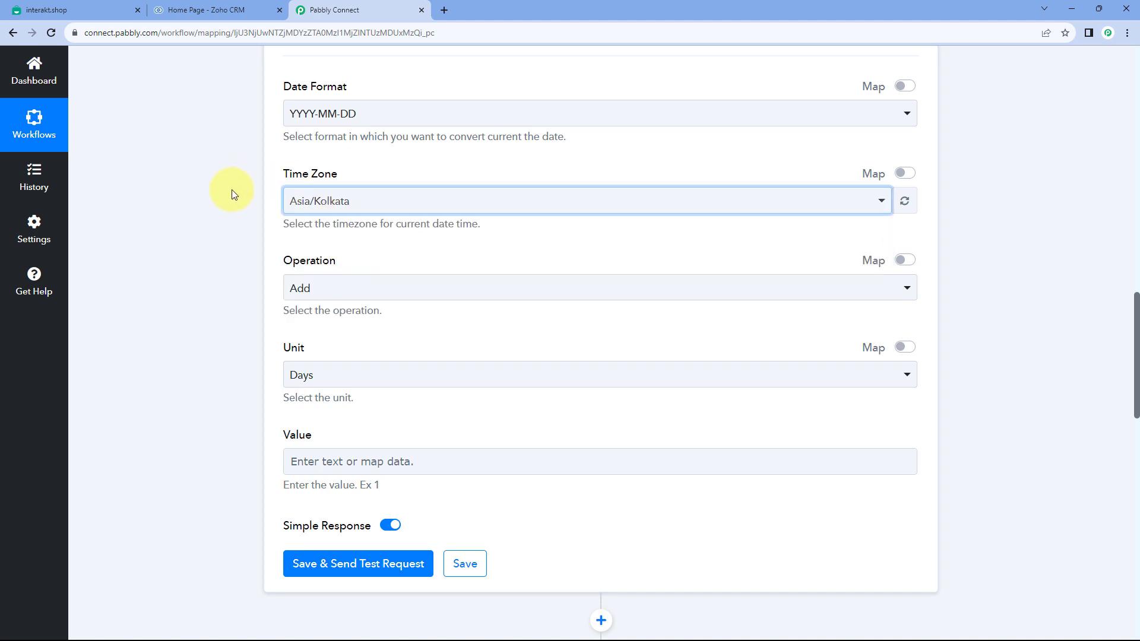
Configure the Date/Time Formatter to subtract 7 days from the current date
scroll(232, 191, "down", 1)
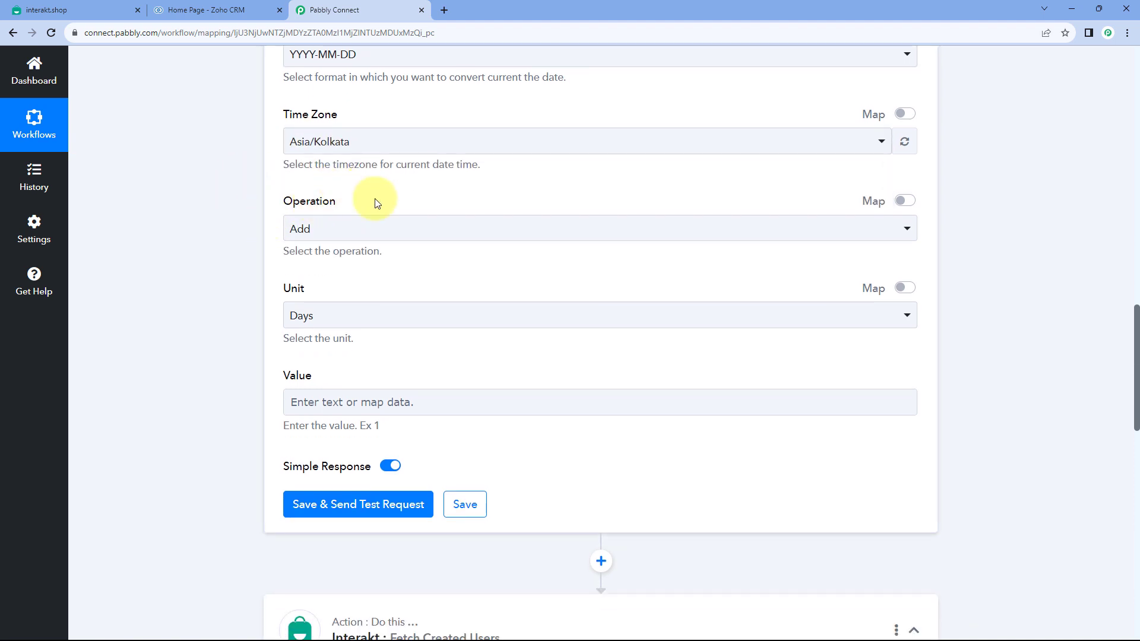
left_click(418, 233)
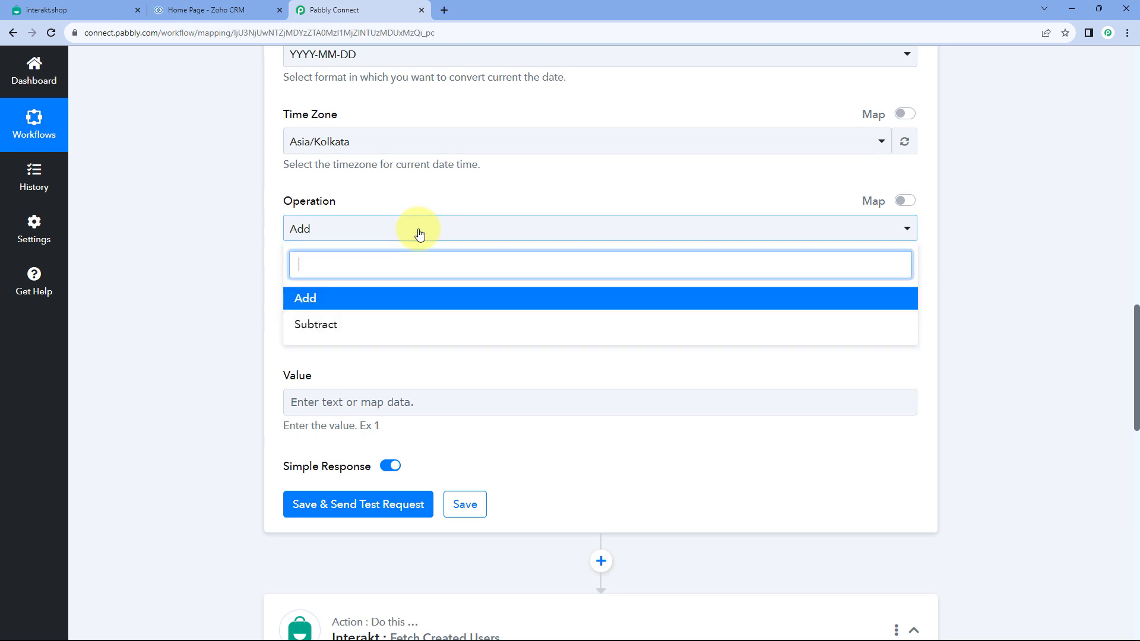
left_click(361, 325)
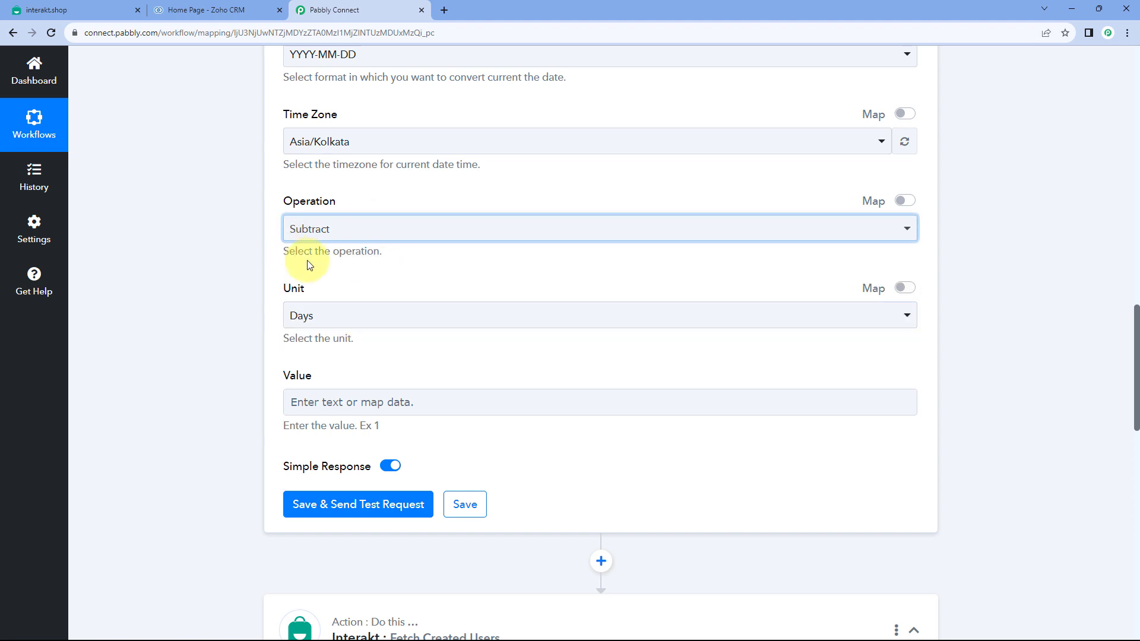
scroll(301, 256, "down", 2)
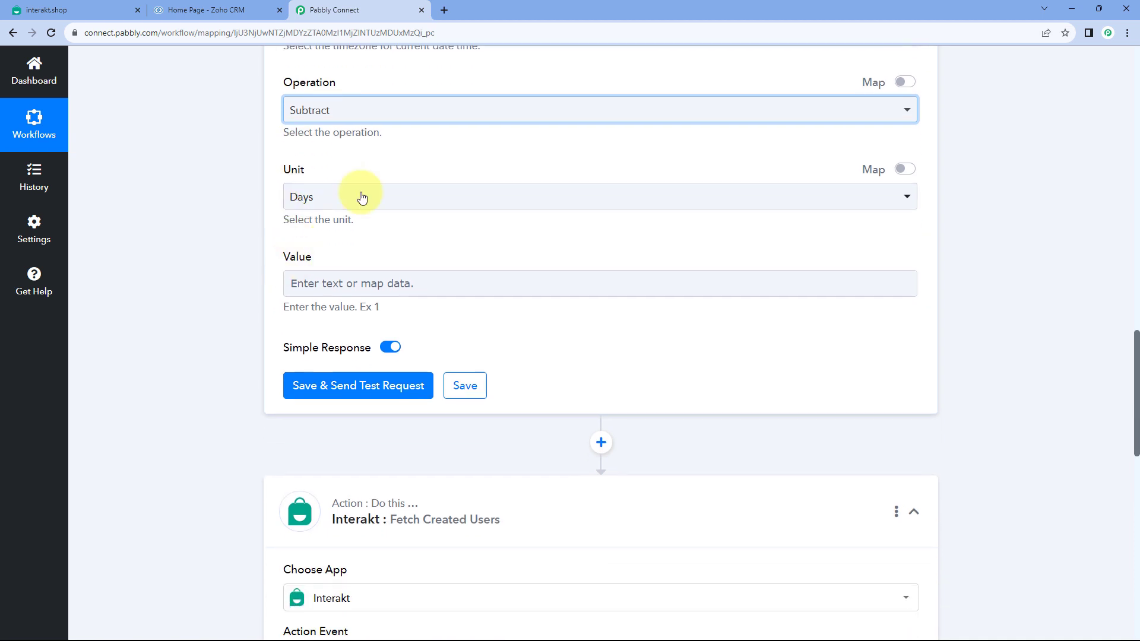
left_click(347, 199)
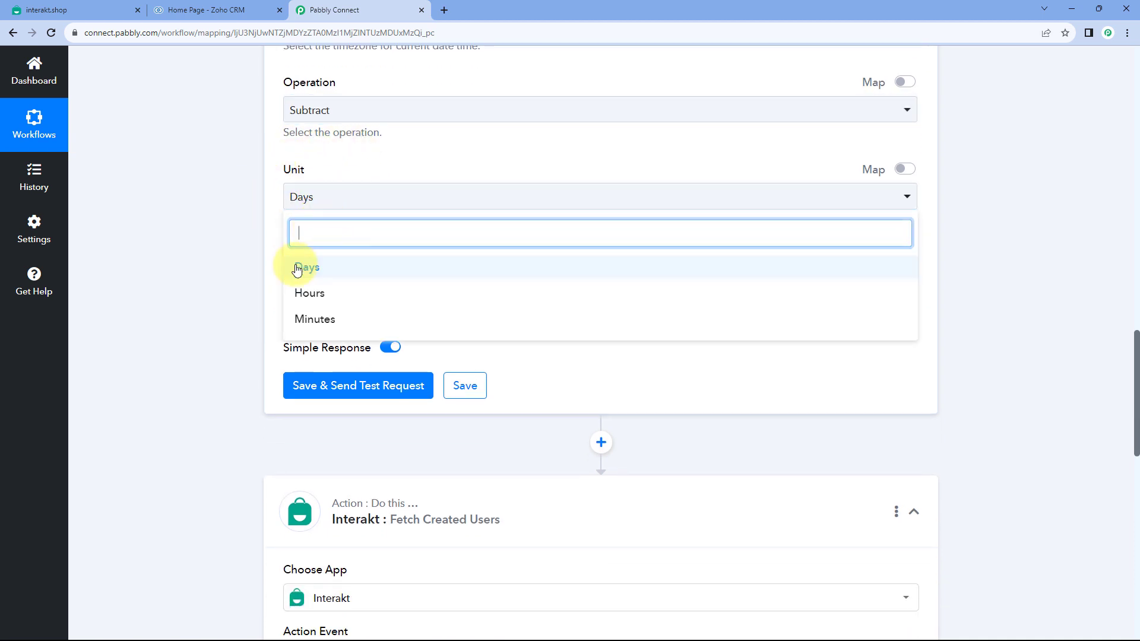
left_click(326, 267)
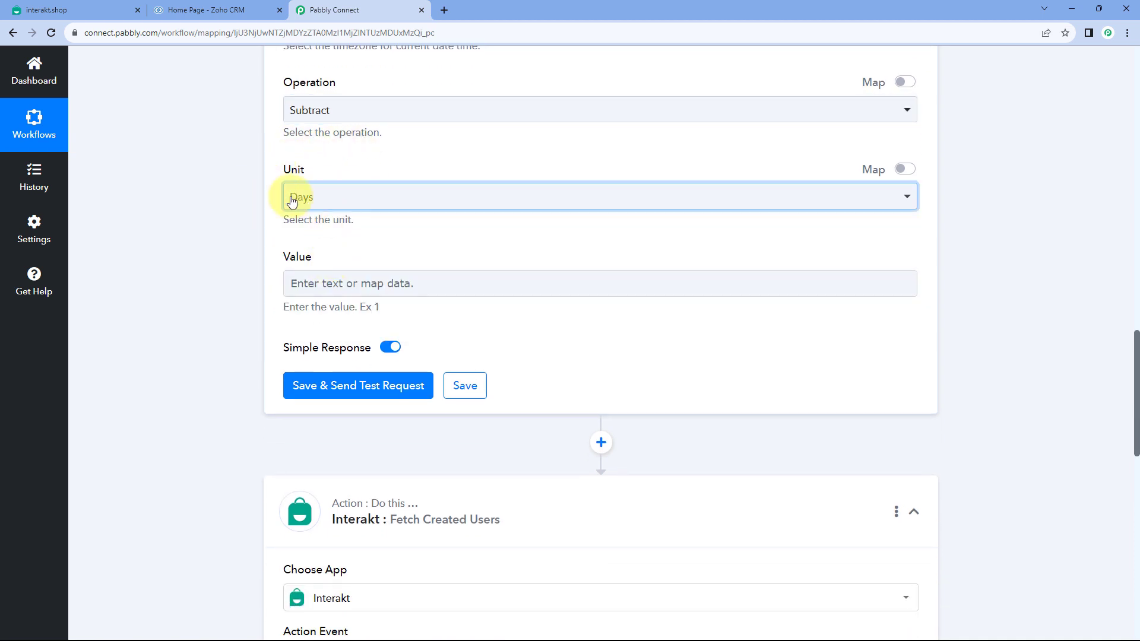
left_click(338, 287)
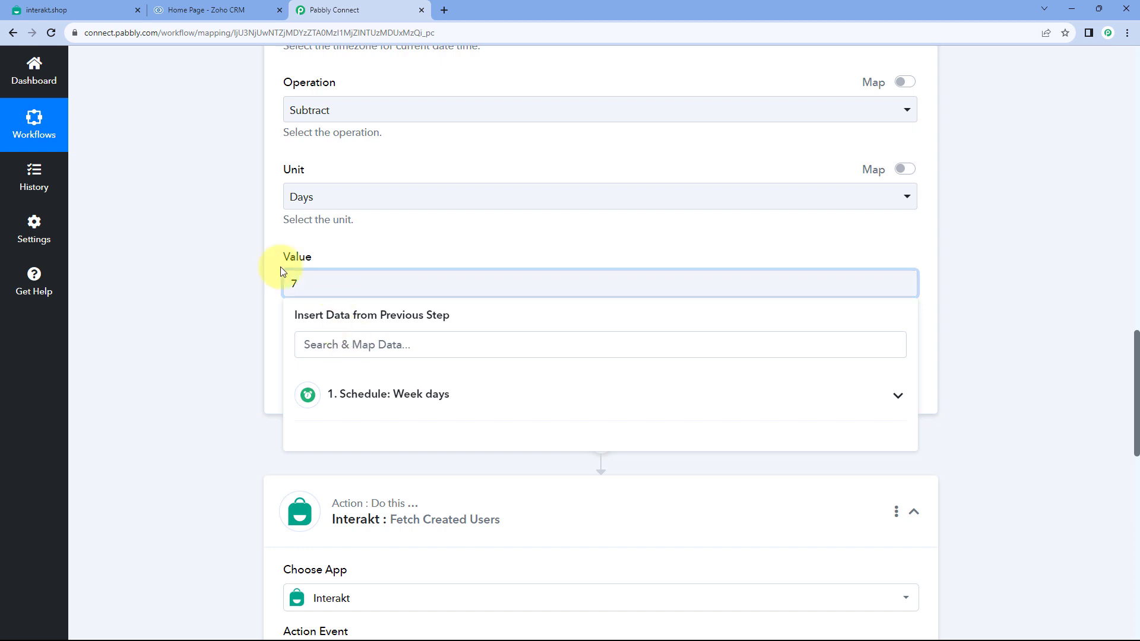
left_click(259, 236)
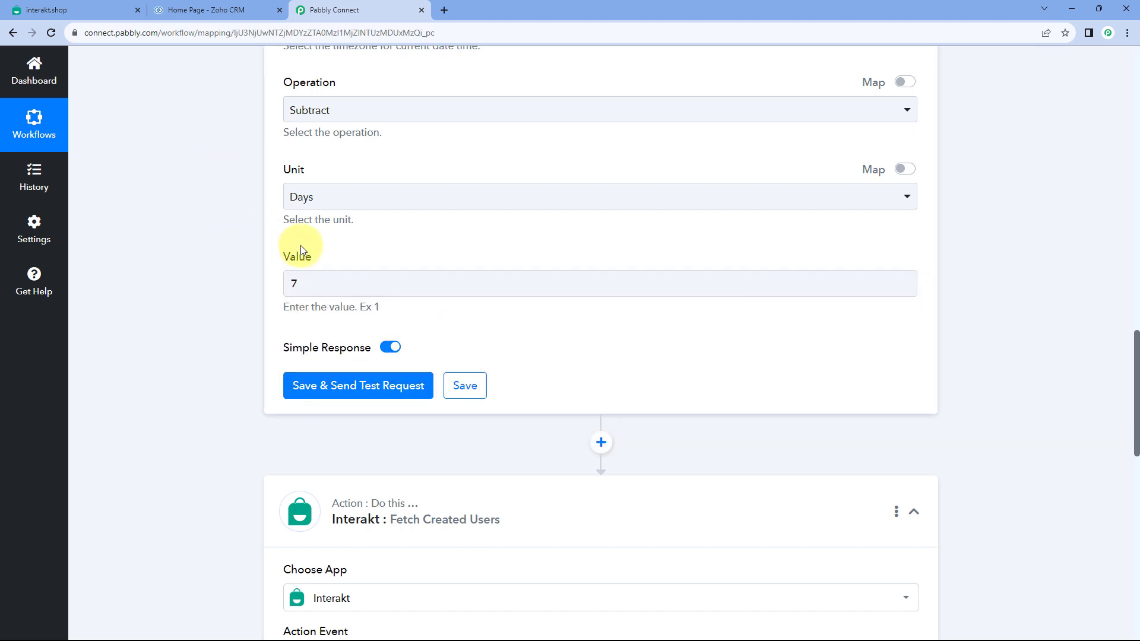
Save the Date/Time Formatter step with a test request and inspect the returned date
left_click(371, 389)
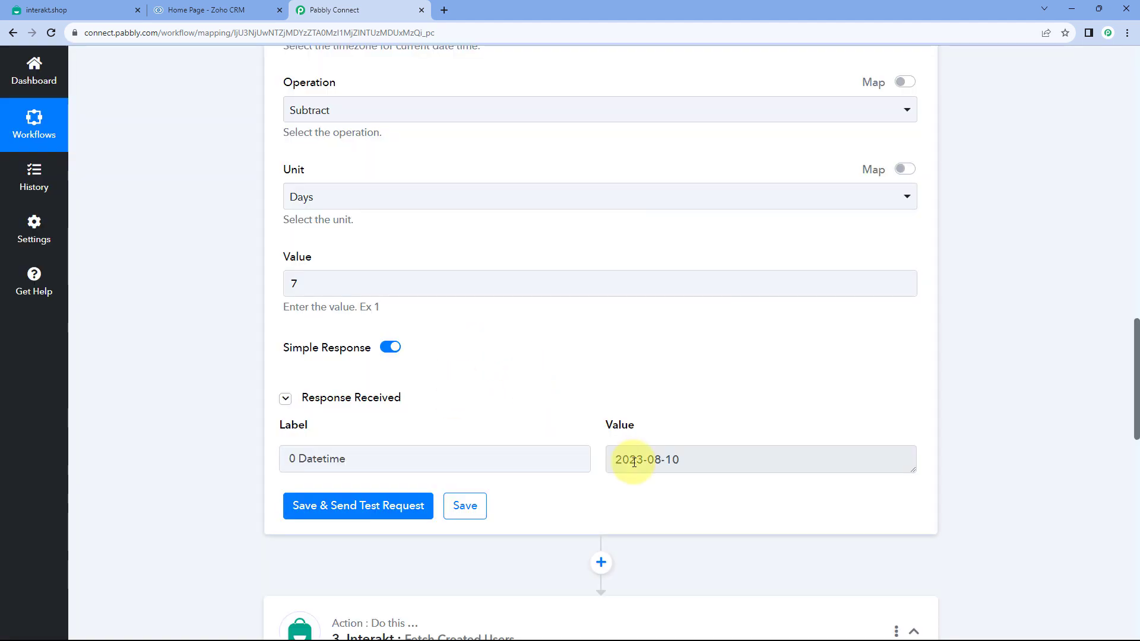
scroll(599, 412, "down", 2)
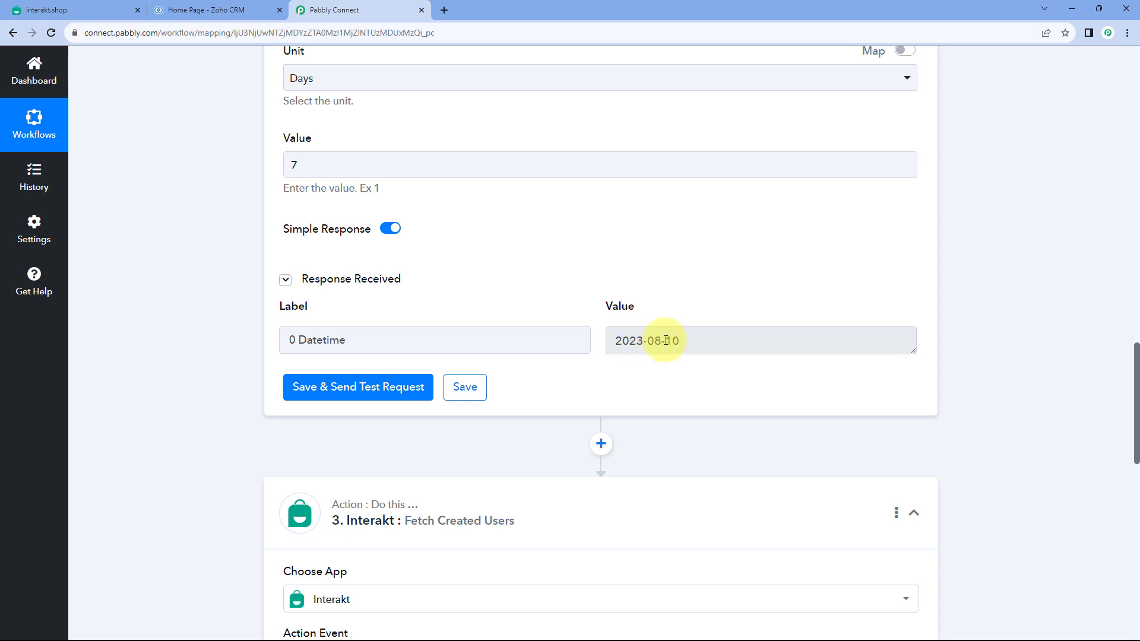
left_click_drag(685, 340, 616, 339)
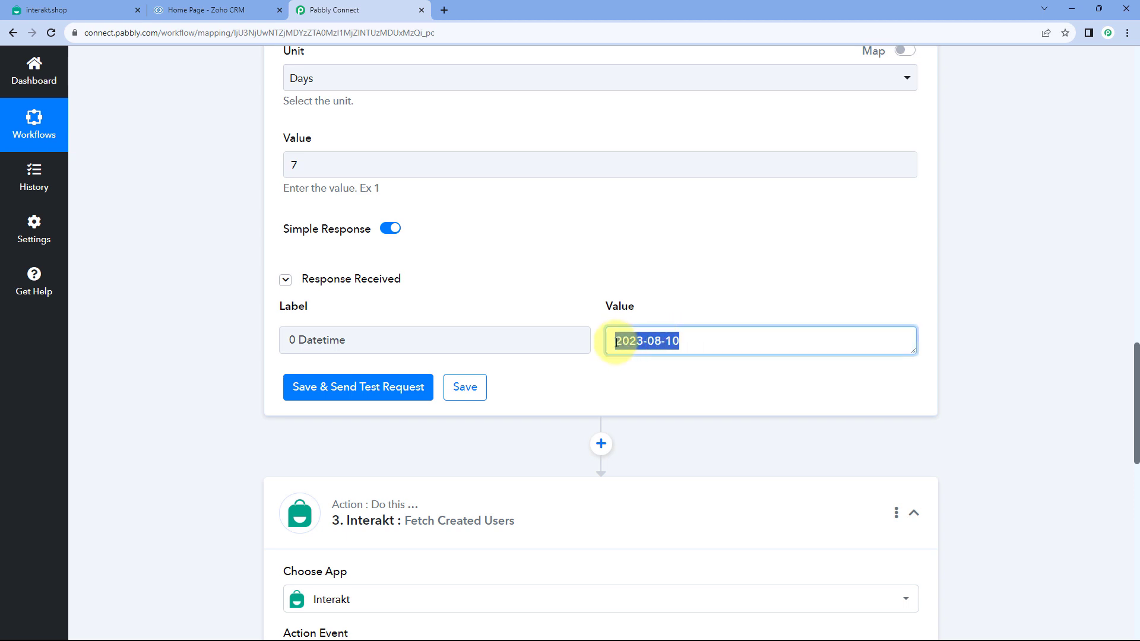
left_click(748, 339)
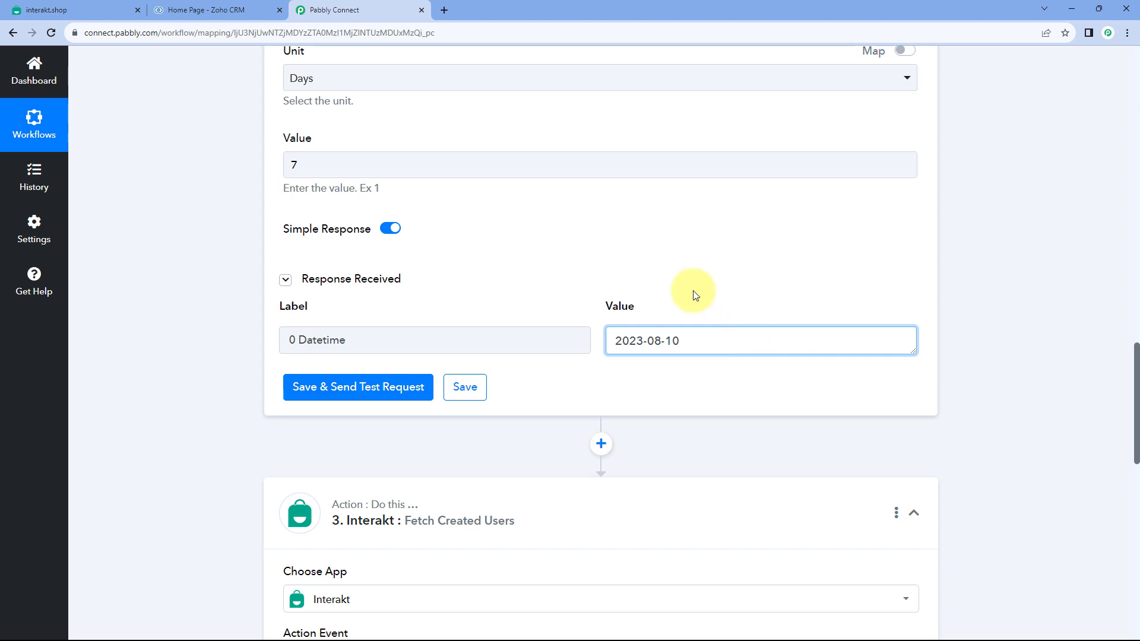
Compare the formatter's returned date with the Created After and Created Before Date fields of the Interakt step
scroll(682, 270, "down", 9)
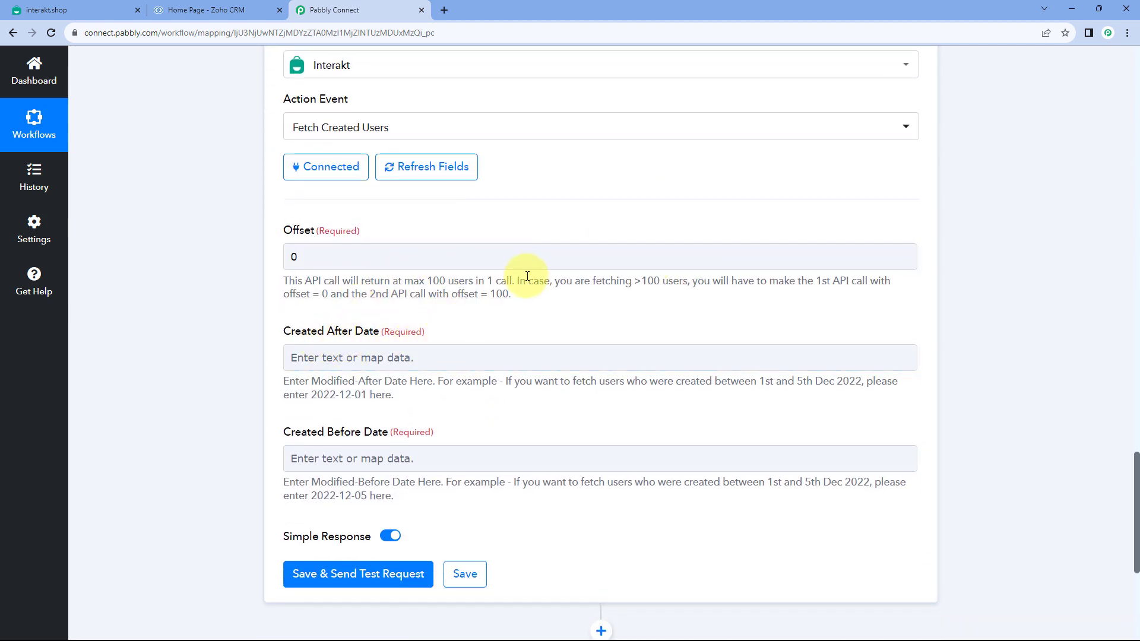
scroll(527, 276, "up", 8)
left_click_drag(690, 283, 606, 283)
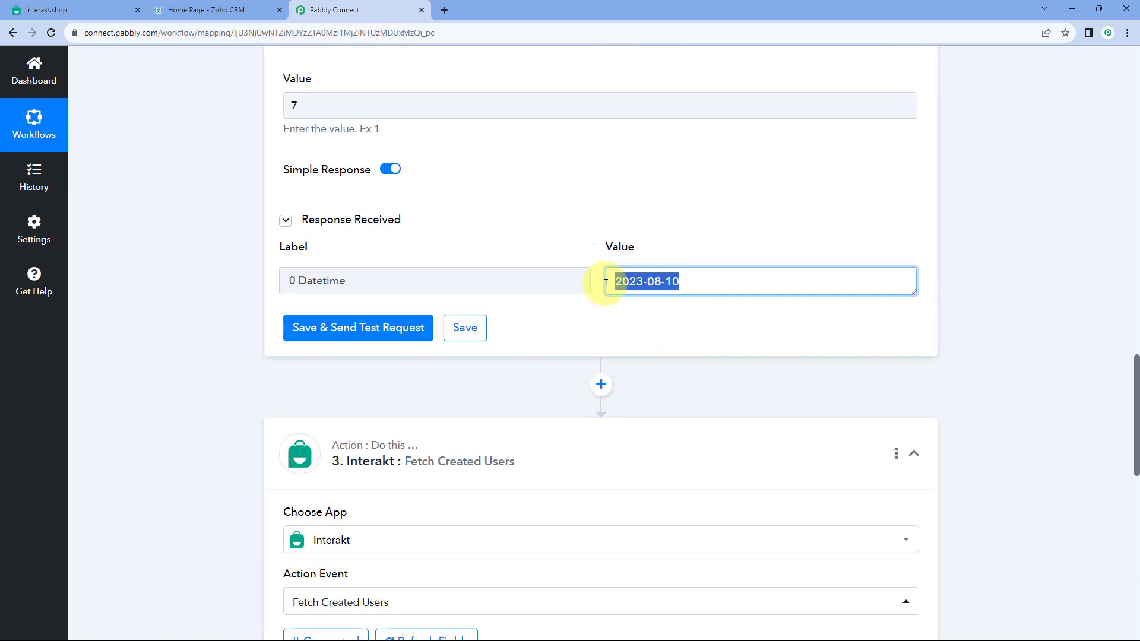
scroll(593, 283, "down", 8)
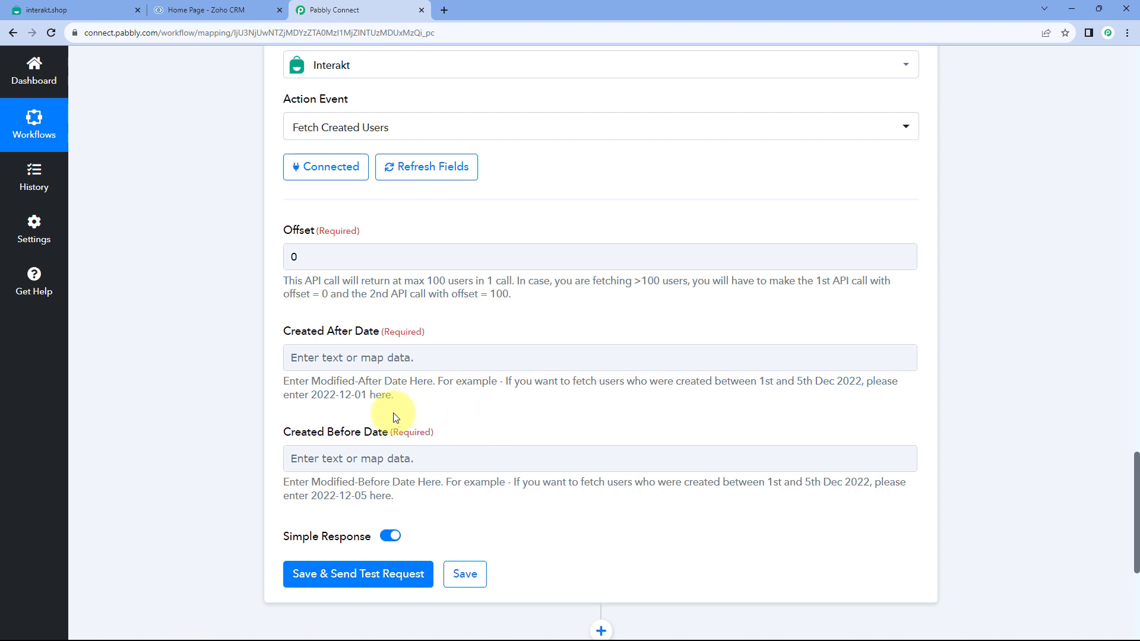
scroll(534, 416, "up", 6)
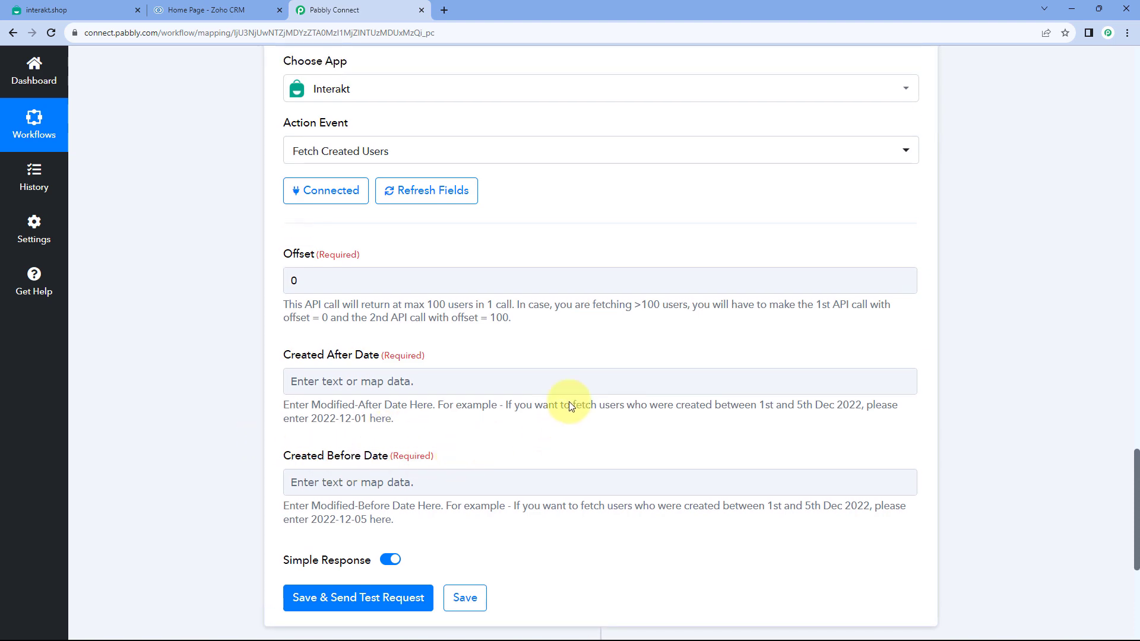
left_click(629, 217)
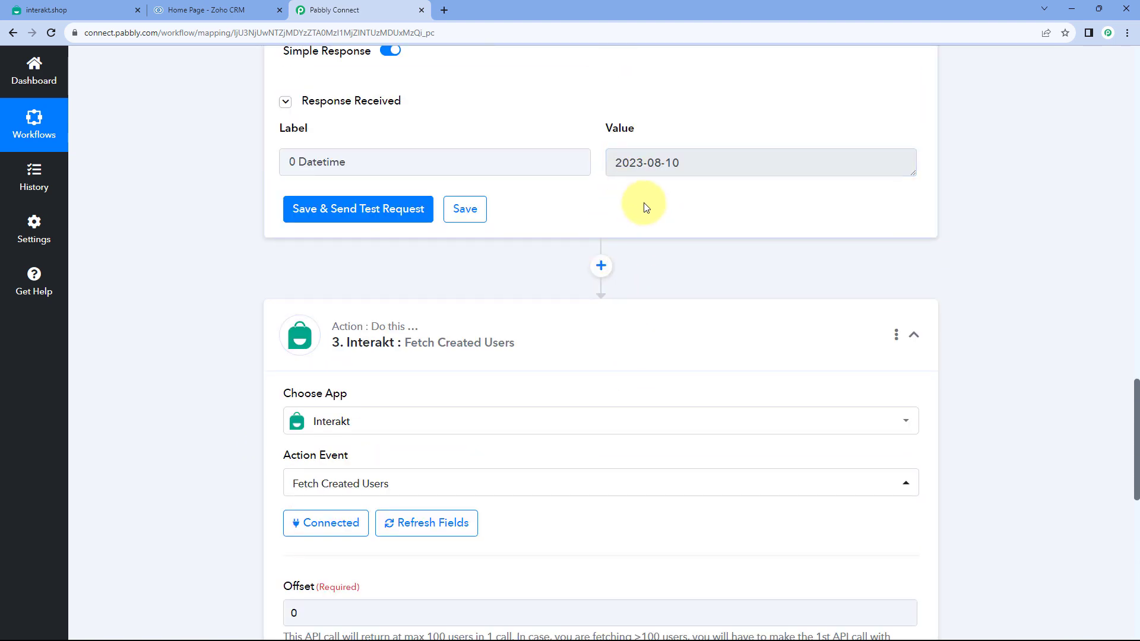
scroll(641, 208, "down", 3)
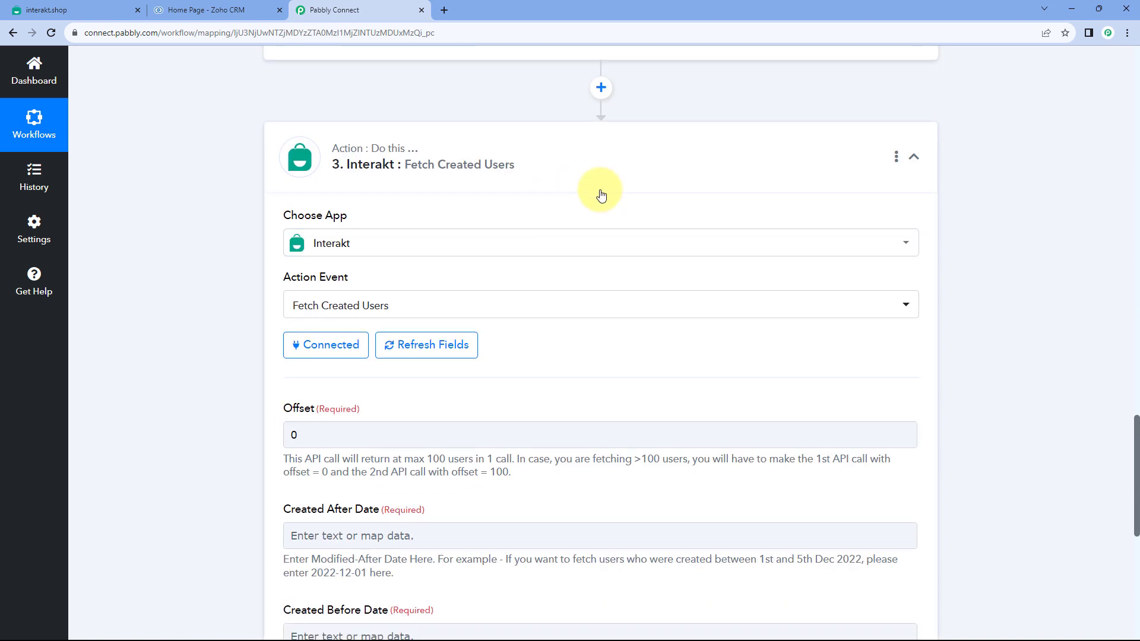
Review the Date/Time Formatter's operation, unit, value and returned date against the calendar
scroll(593, 195, "up", 6)
scroll(558, 247, "up", 9)
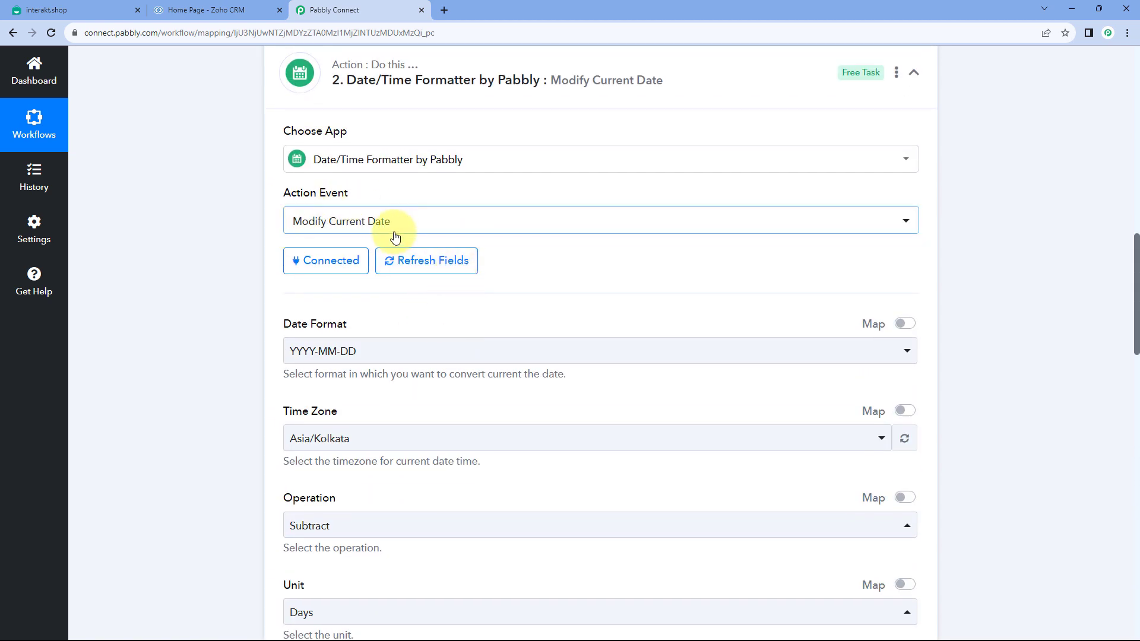
scroll(517, 250, "down", 8)
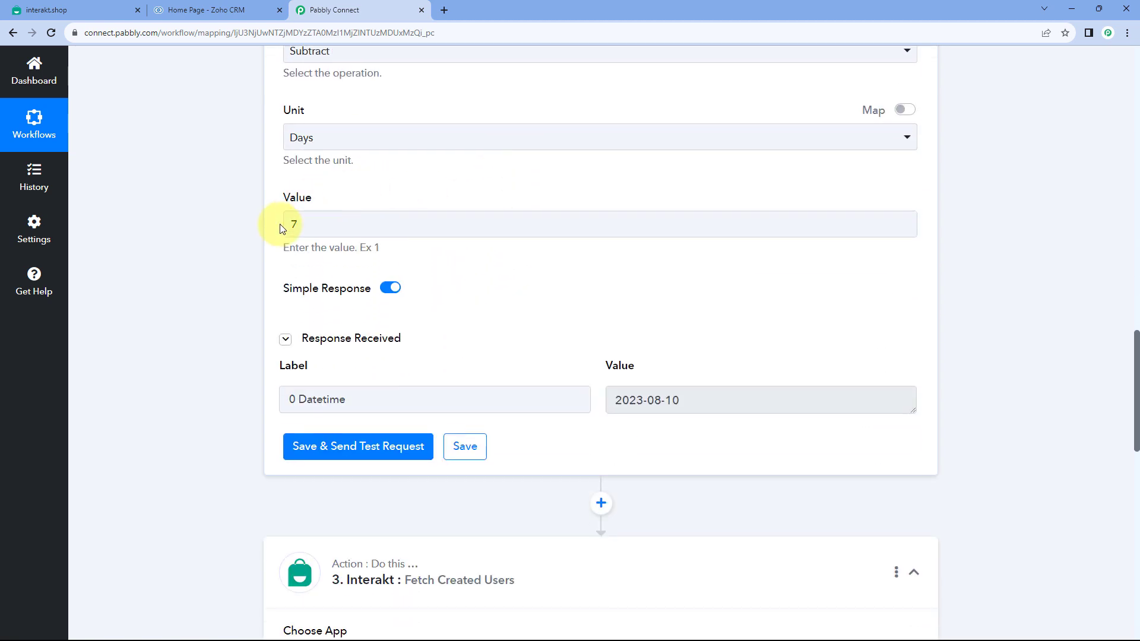
left_click(1108, 634)
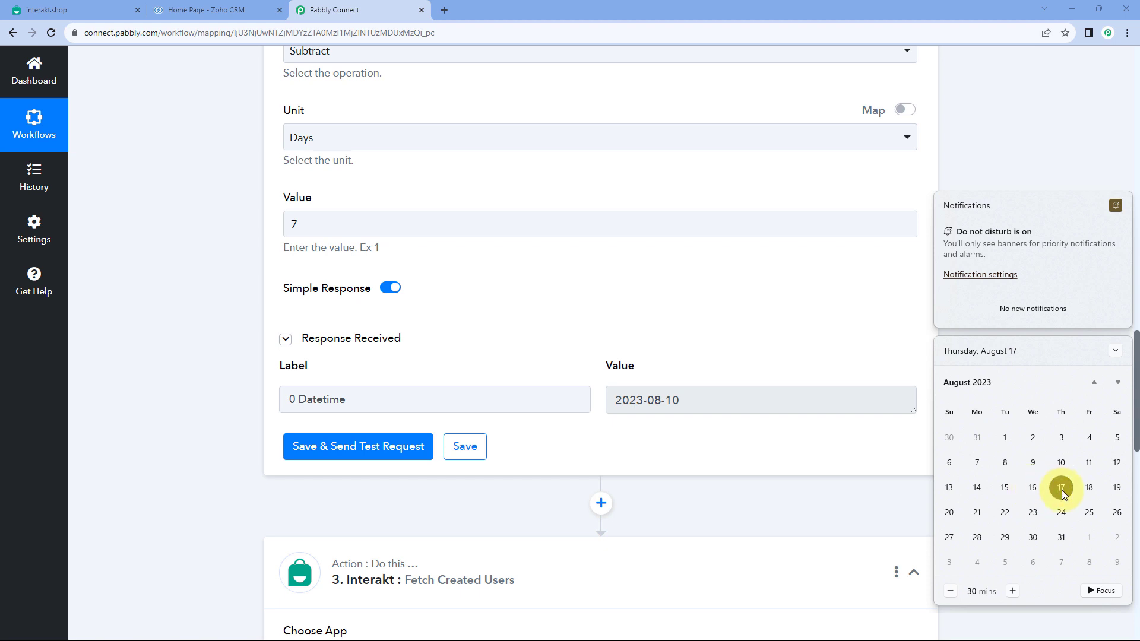
left_click(798, 326)
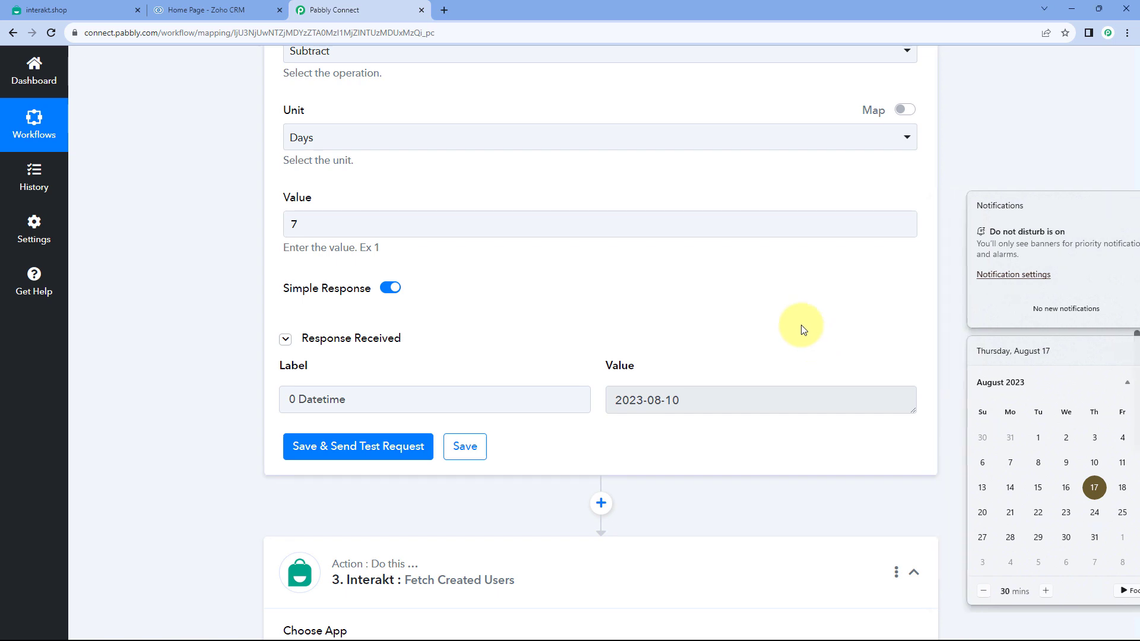
scroll(809, 311, "up", 4)
scroll(683, 285, "up", 5)
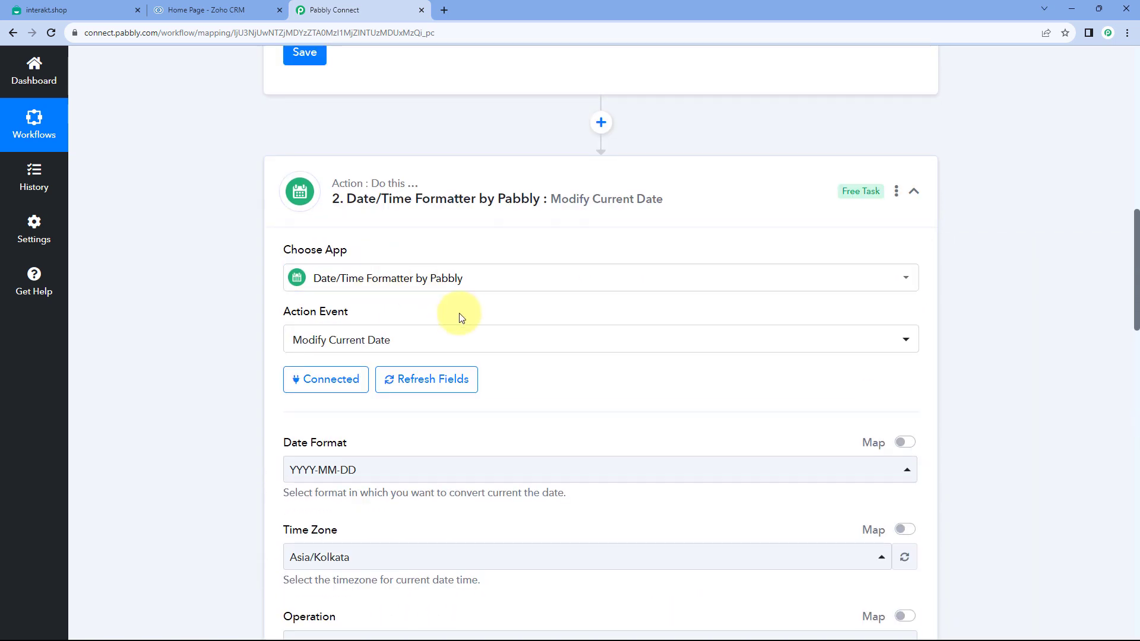
scroll(550, 324, "down", 7)
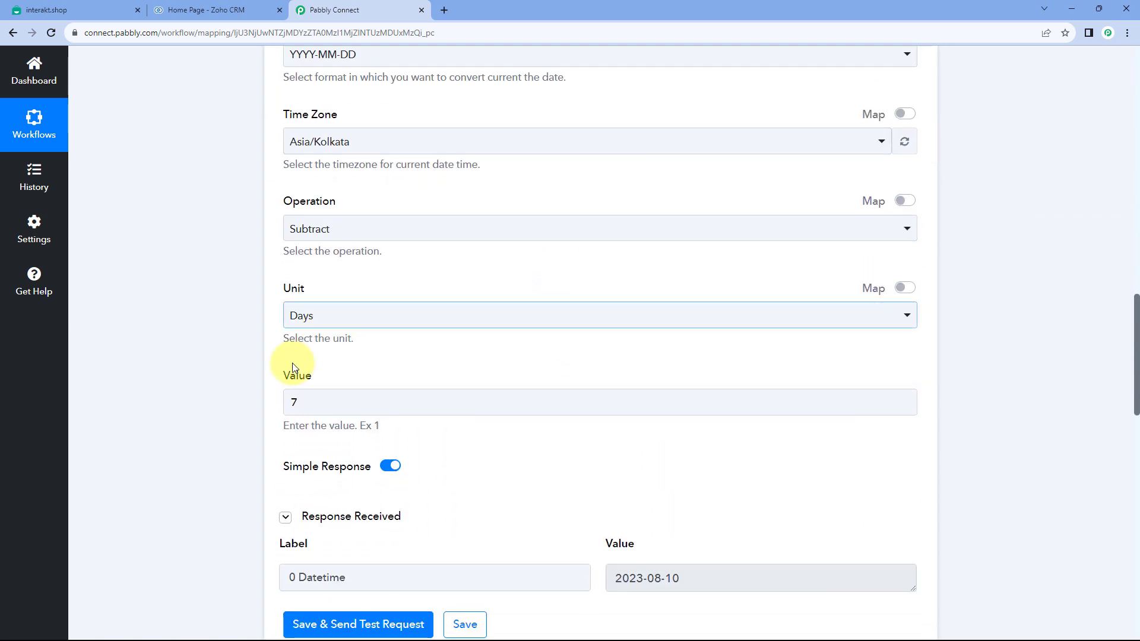
scroll(582, 355, "up", 7)
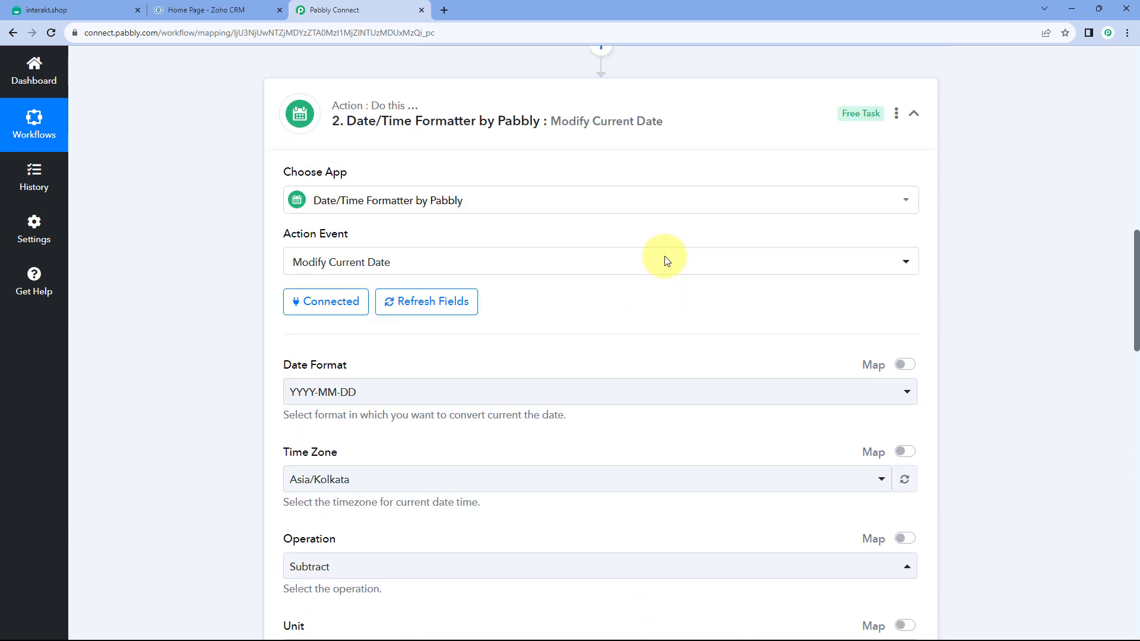
Duplicate the Date/Time Formatter action directly below itself in the workflow, ahead of the Interakt action
left_click(678, 195)
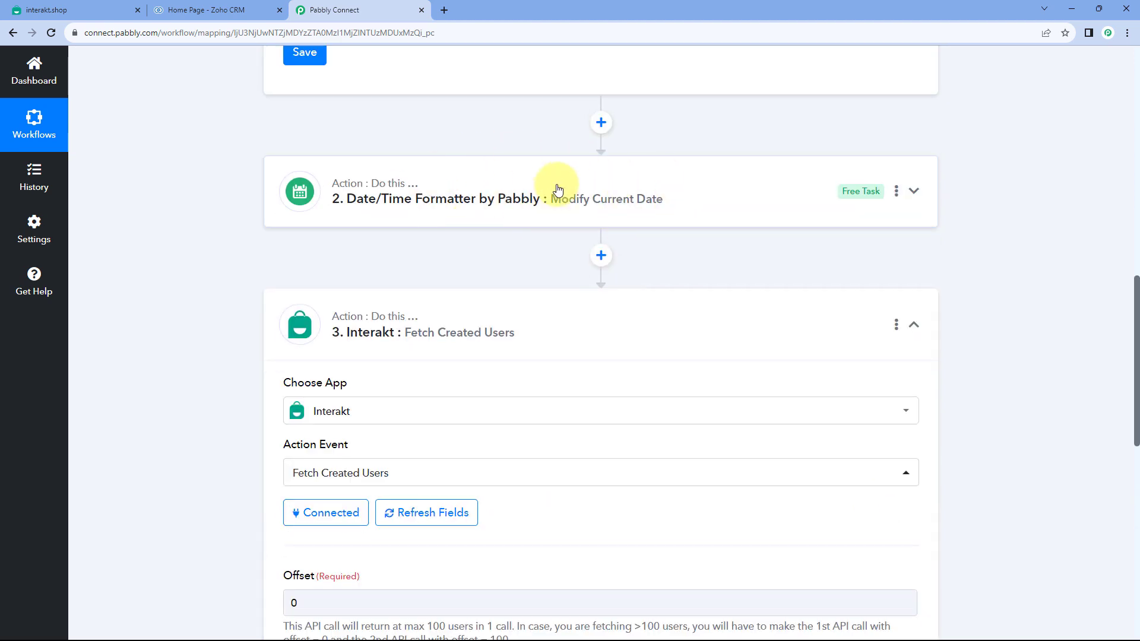
left_click(896, 191)
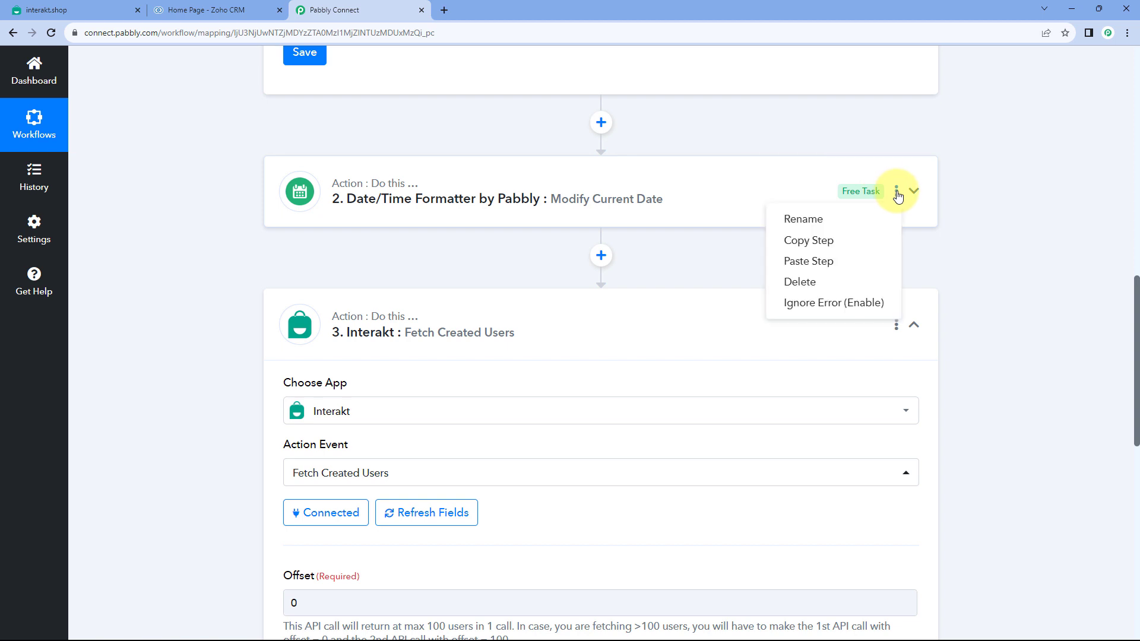
left_click(820, 242)
left_click(601, 407)
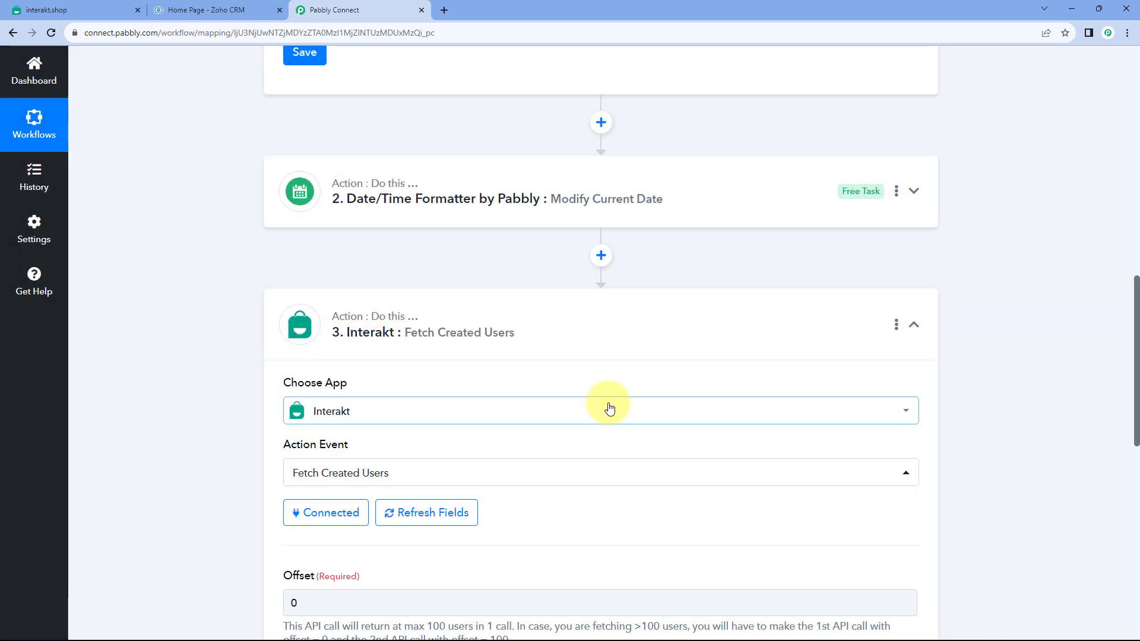
left_click(896, 193)
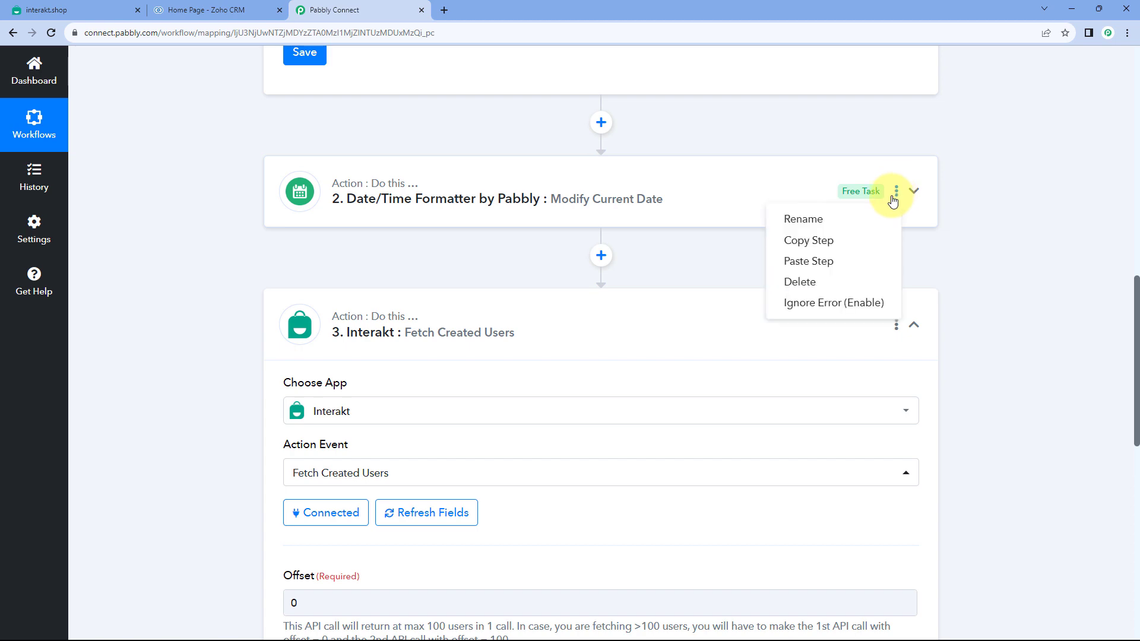
left_click(821, 264)
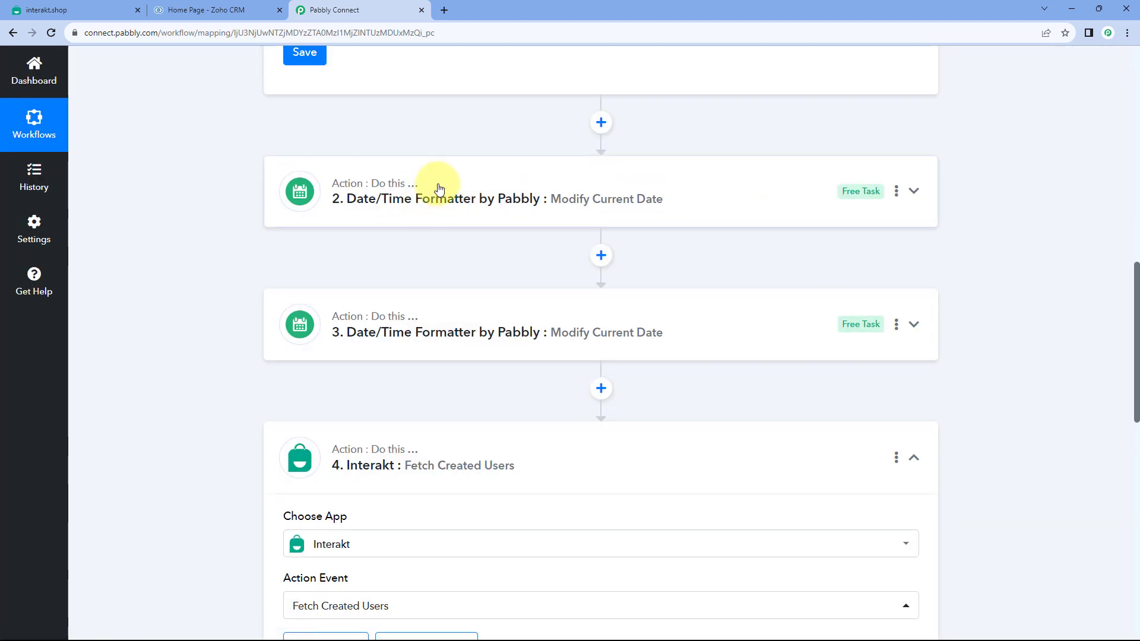
Set the number of days to subtract to 1 in the duplicated Date/Time Formatter, step 3
left_click(440, 189)
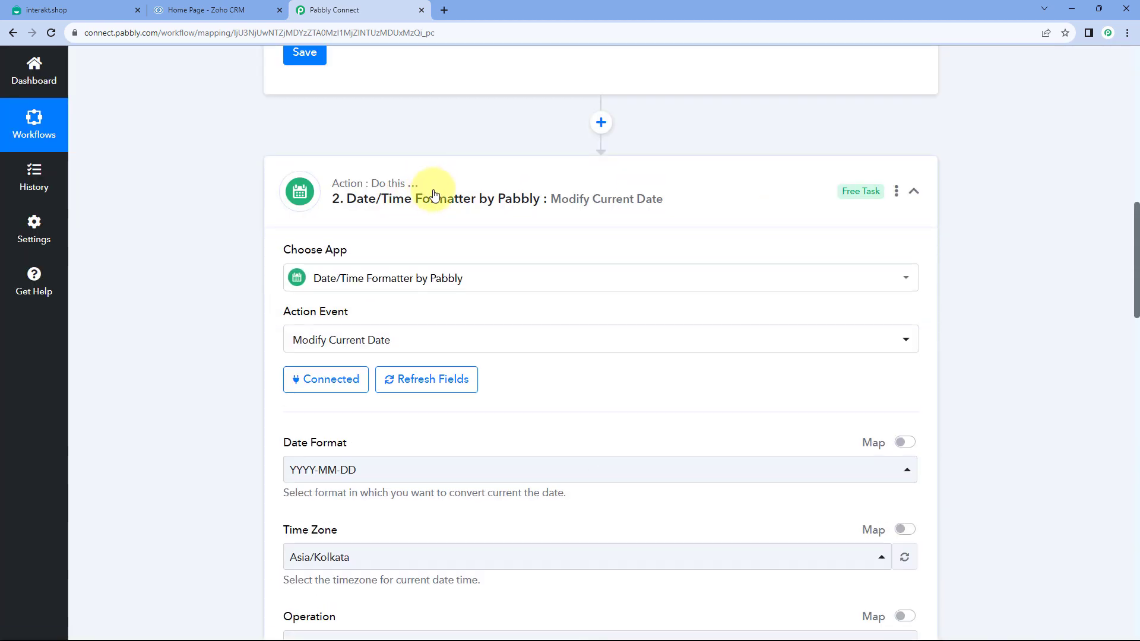
left_click(443, 188)
scroll(457, 190, "down", 1)
scroll(466, 193, "down", 1)
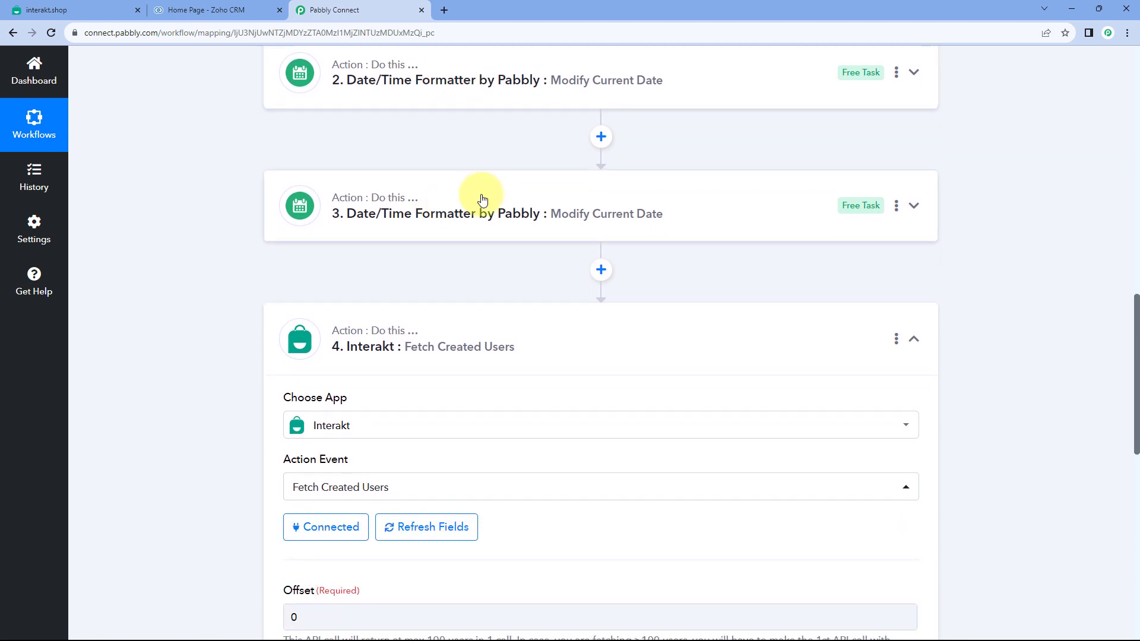
left_click(477, 194)
scroll(229, 229, "down", 5)
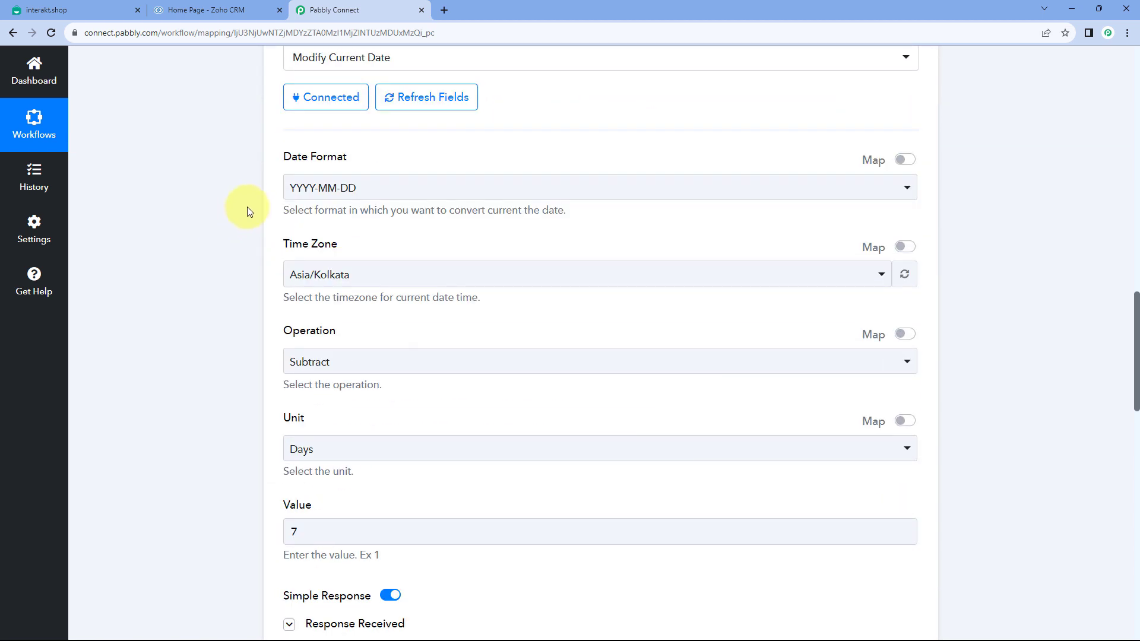
scroll(397, 237, "down", 2)
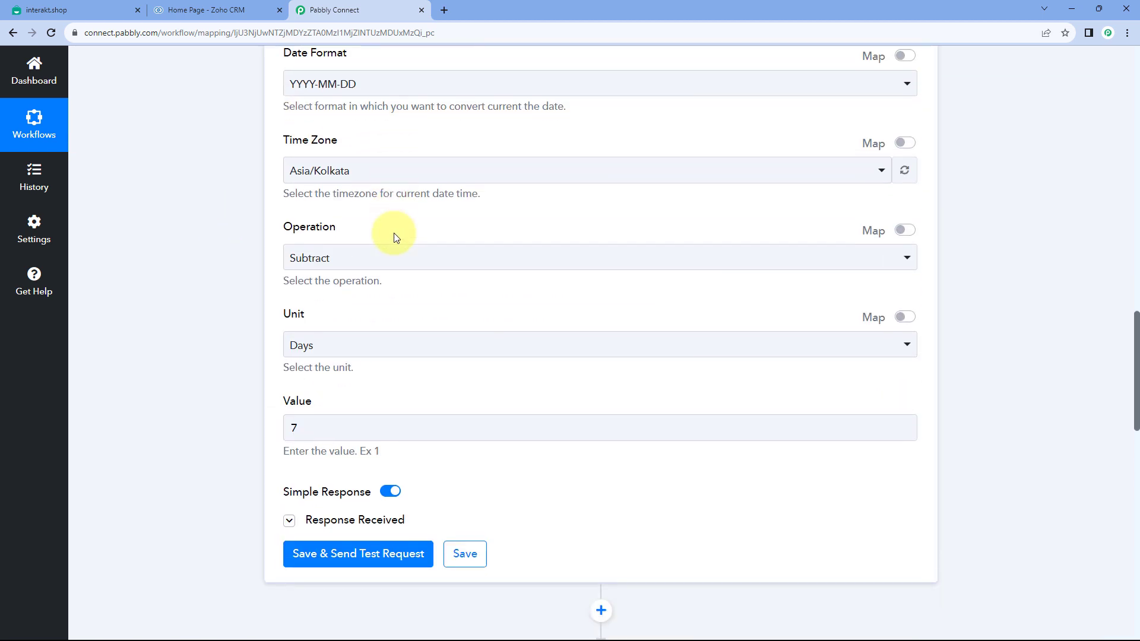
left_click(342, 411)
key("BackSpace")
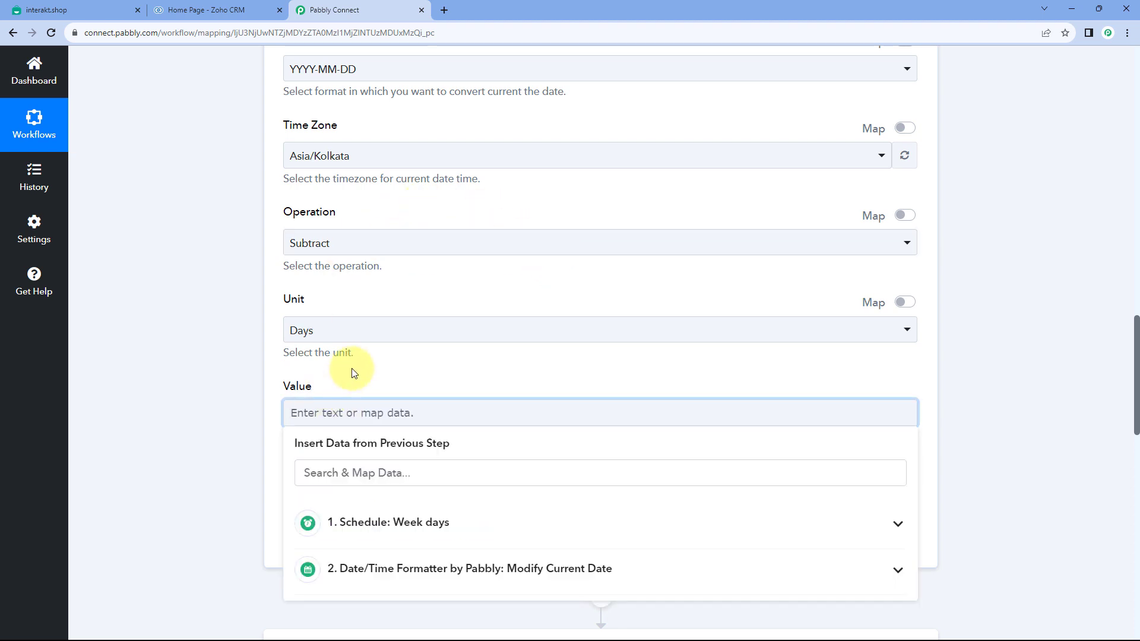
left_click(351, 372)
scroll(344, 372, "down", 2)
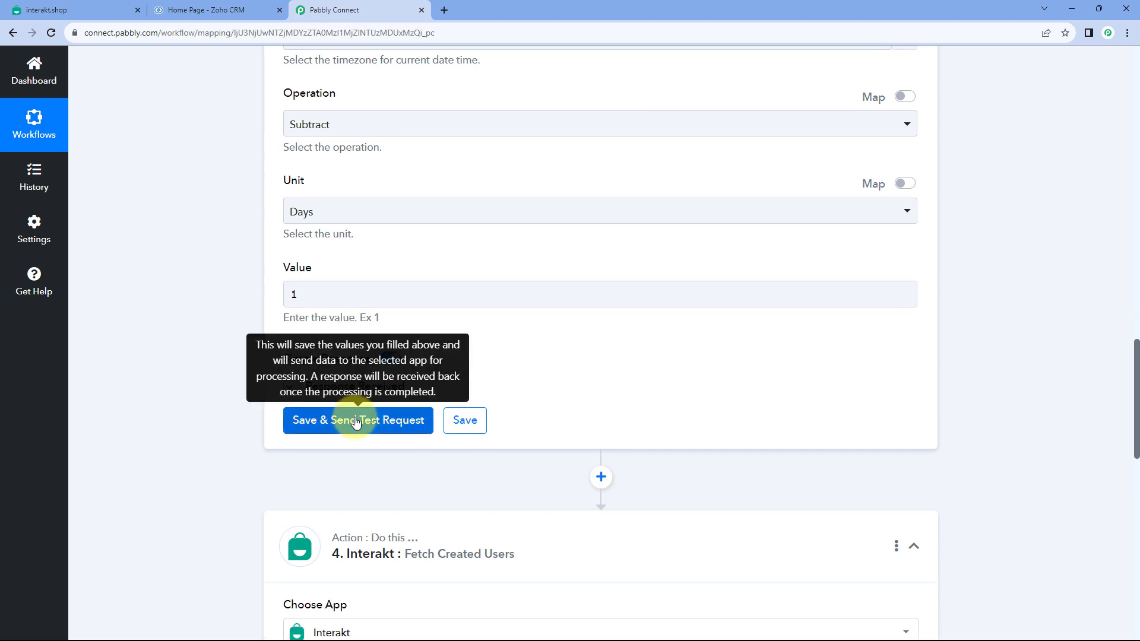
Save the duplicated Date/Time Formatter with a test request and inspect the returned date
left_click(356, 420)
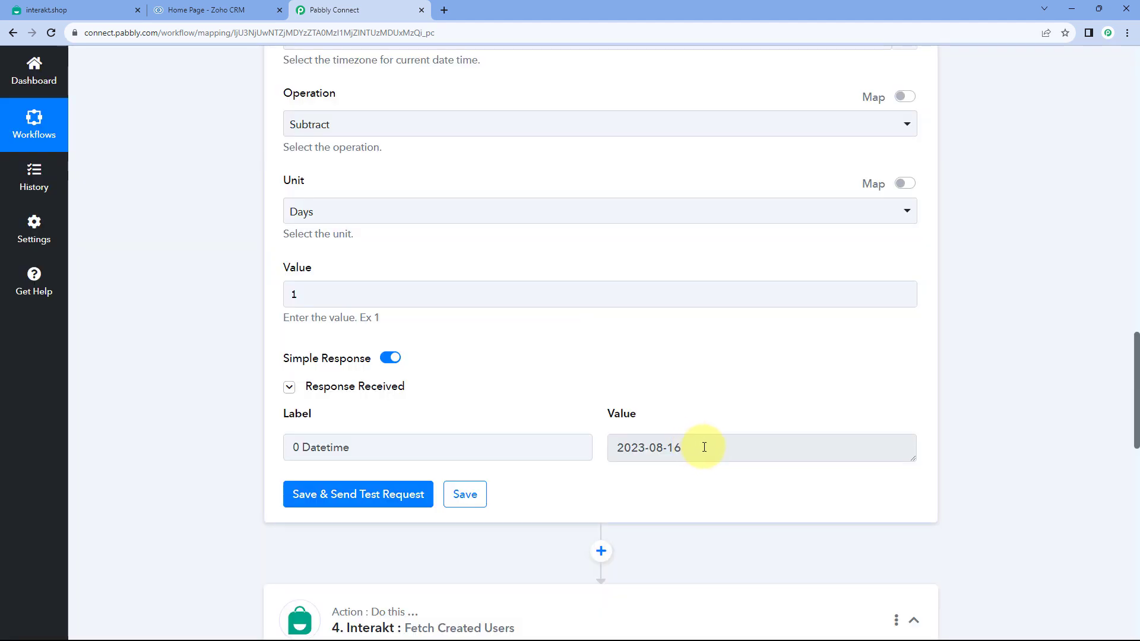
left_click_drag(704, 447, 611, 447)
left_click(692, 413)
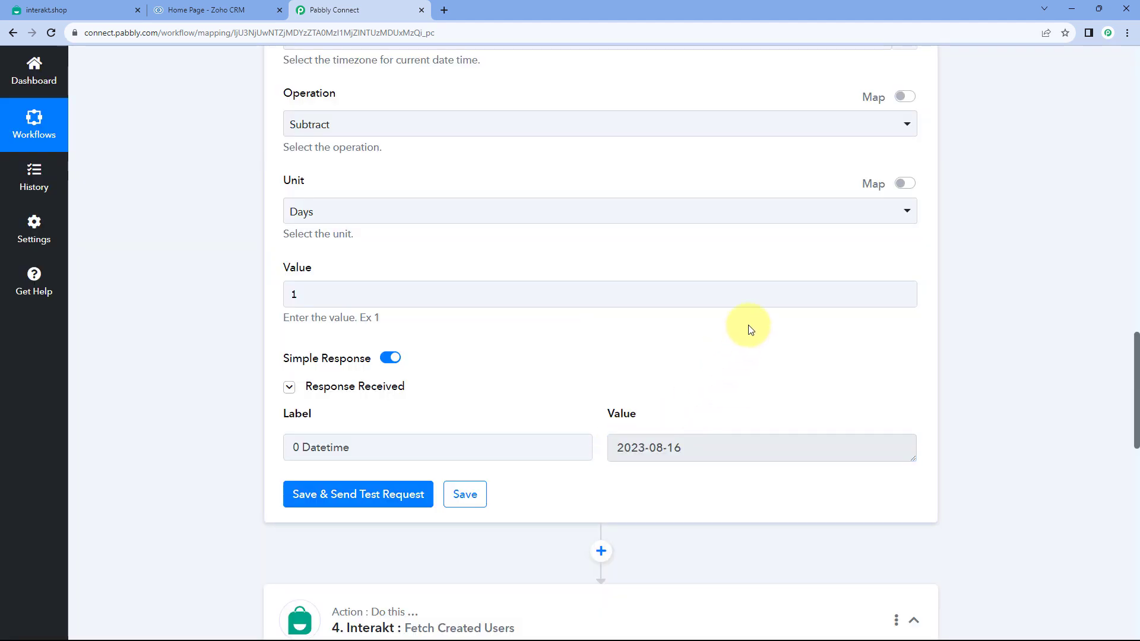
Review the settings of the two Date/Time Formatter steps and compare the dates they return
scroll(732, 323, "up", 5)
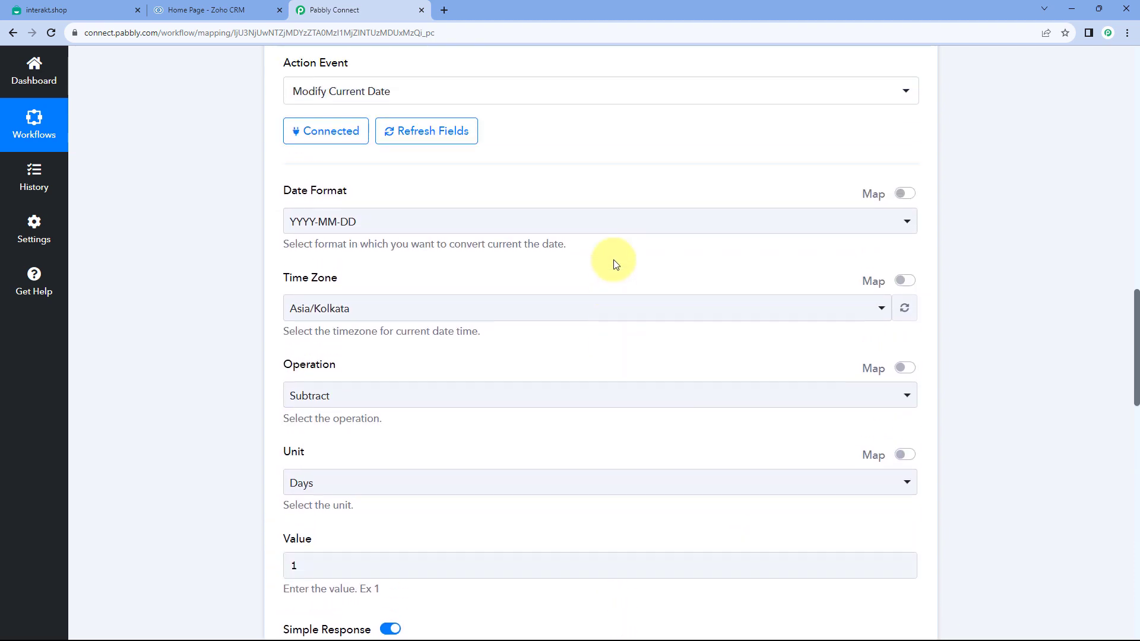
scroll(615, 264, "up", 3)
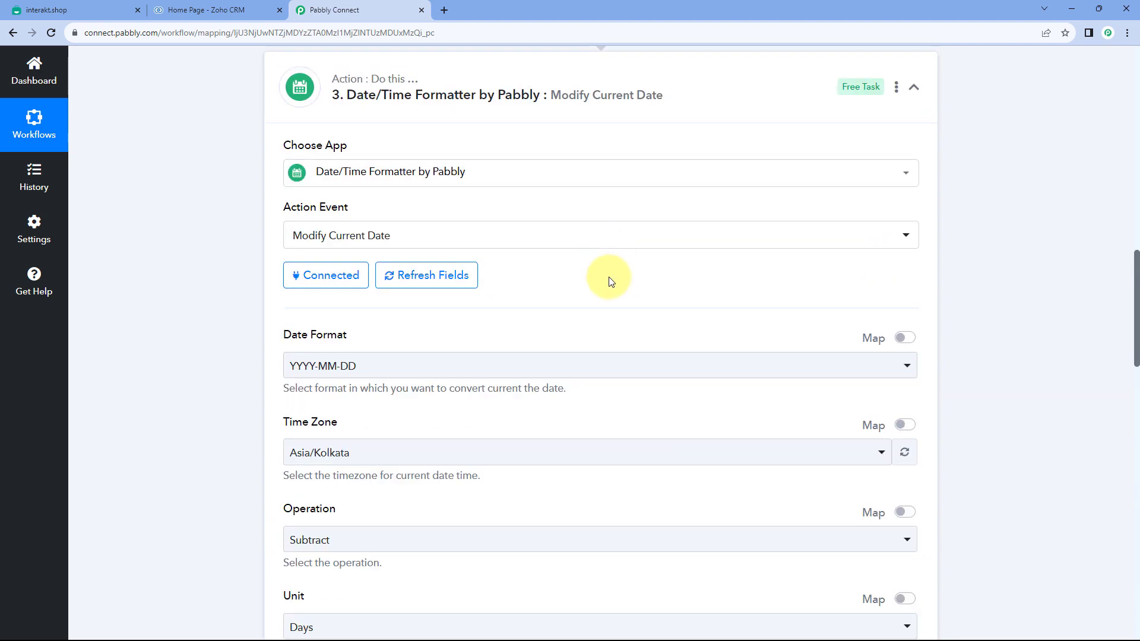
scroll(611, 281, "down", 7)
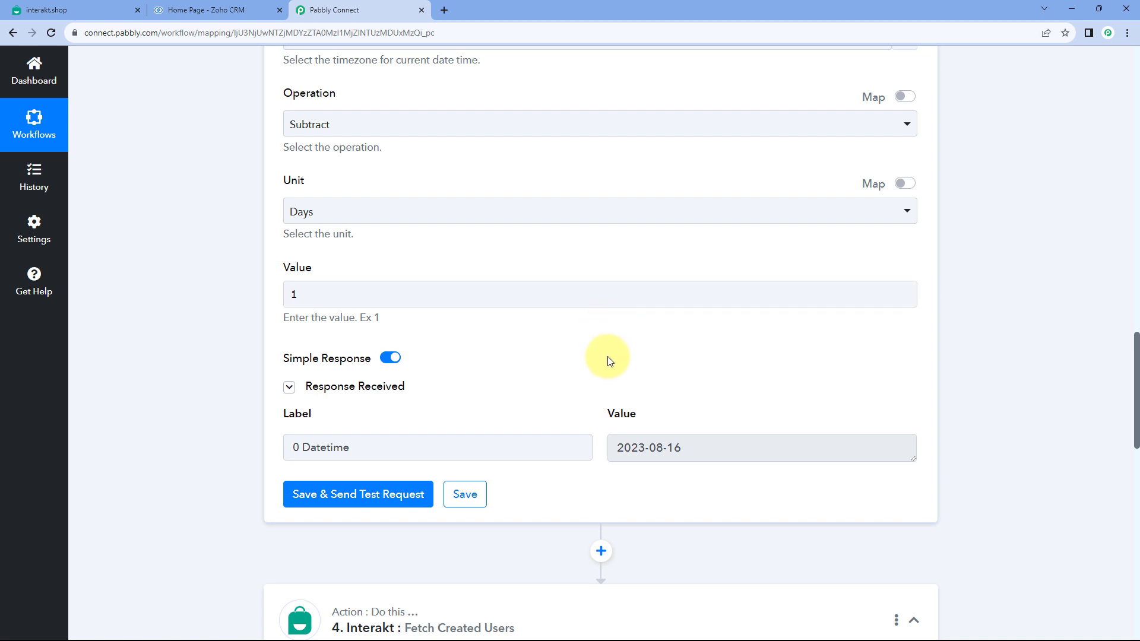
scroll(635, 269, "down", 2)
scroll(601, 272, "up", 6)
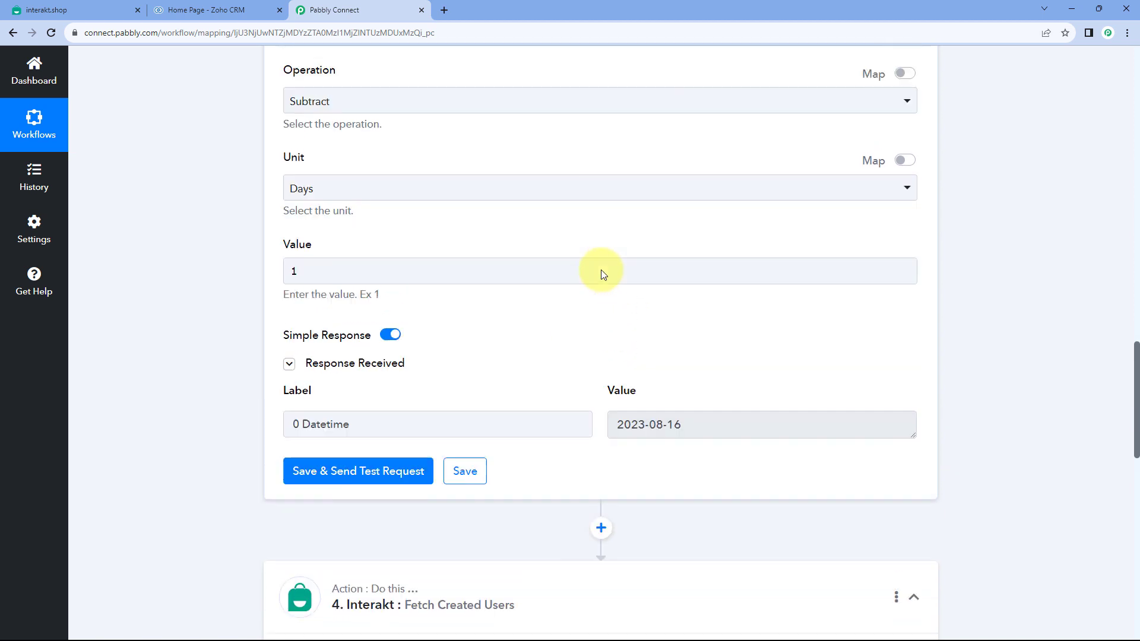
scroll(599, 273, "up", 8)
left_click(587, 255)
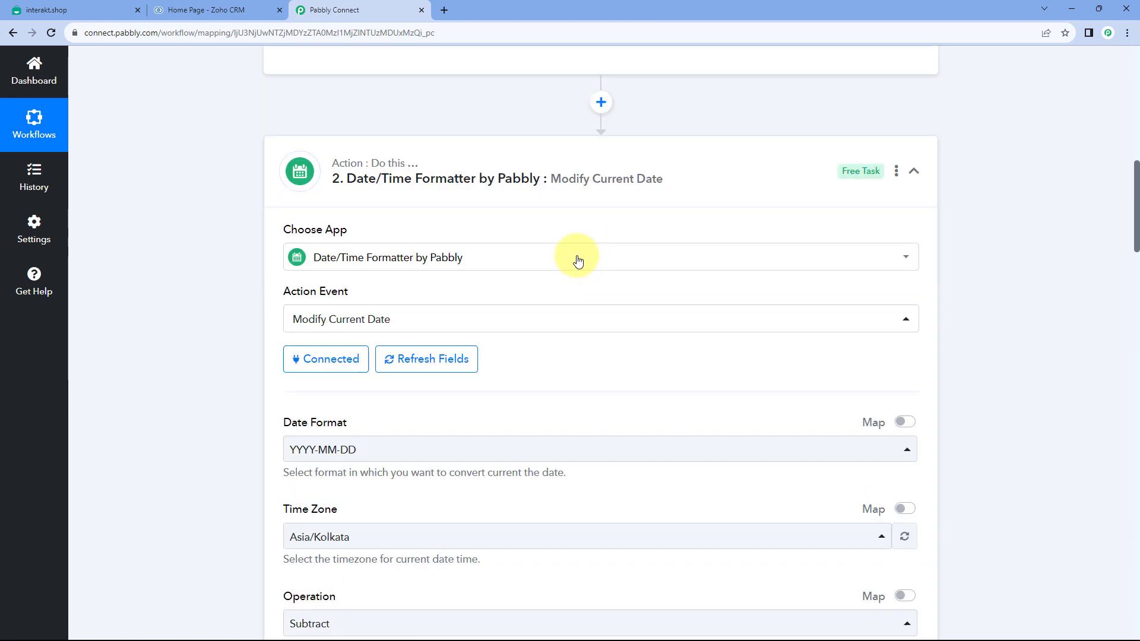
scroll(578, 259, "down", 9)
scroll(593, 256, "down", 2)
left_click_drag(692, 283, 600, 285)
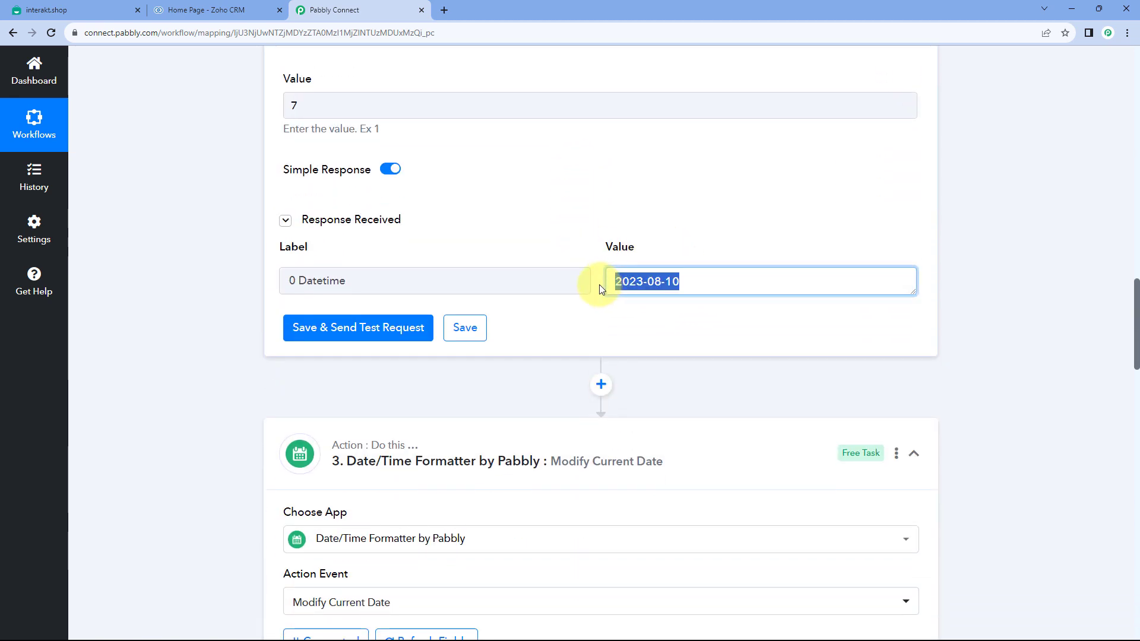
scroll(597, 290, "down", 18)
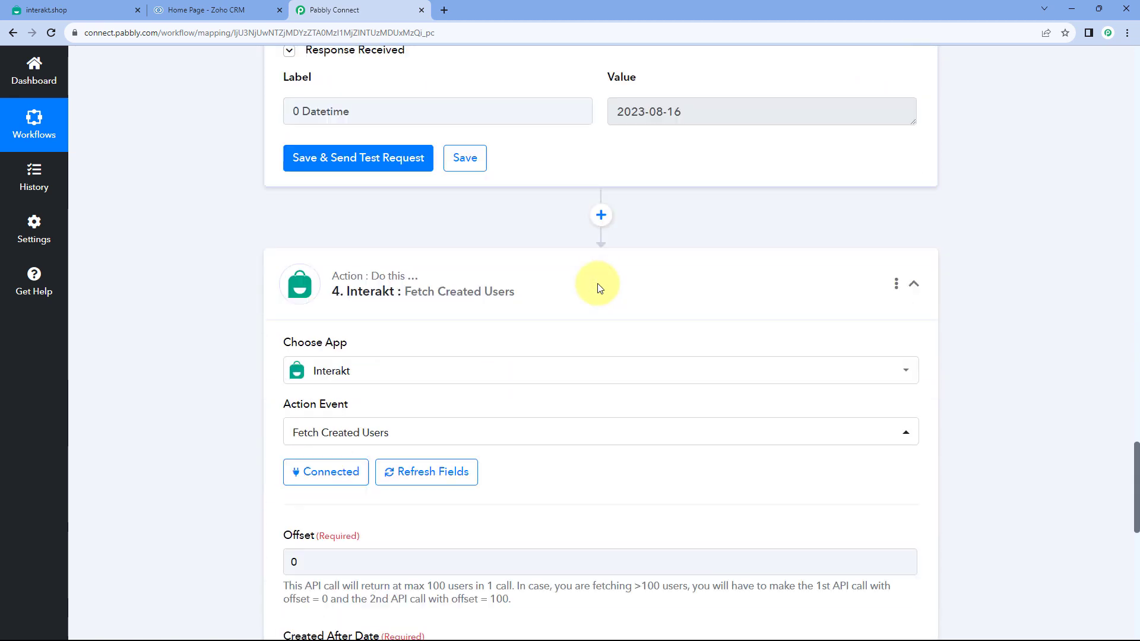
Refresh the fields of the Interakt Fetch Created Users step to reload the data available for mapping
scroll(597, 283, "down", 2)
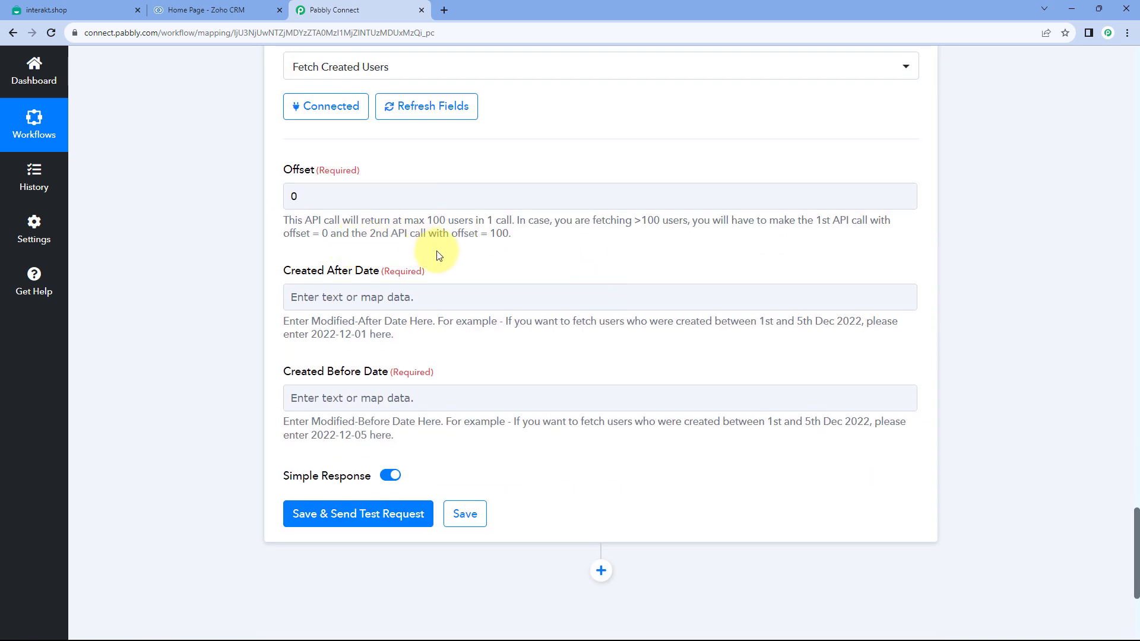
left_click(326, 307)
left_click(337, 300)
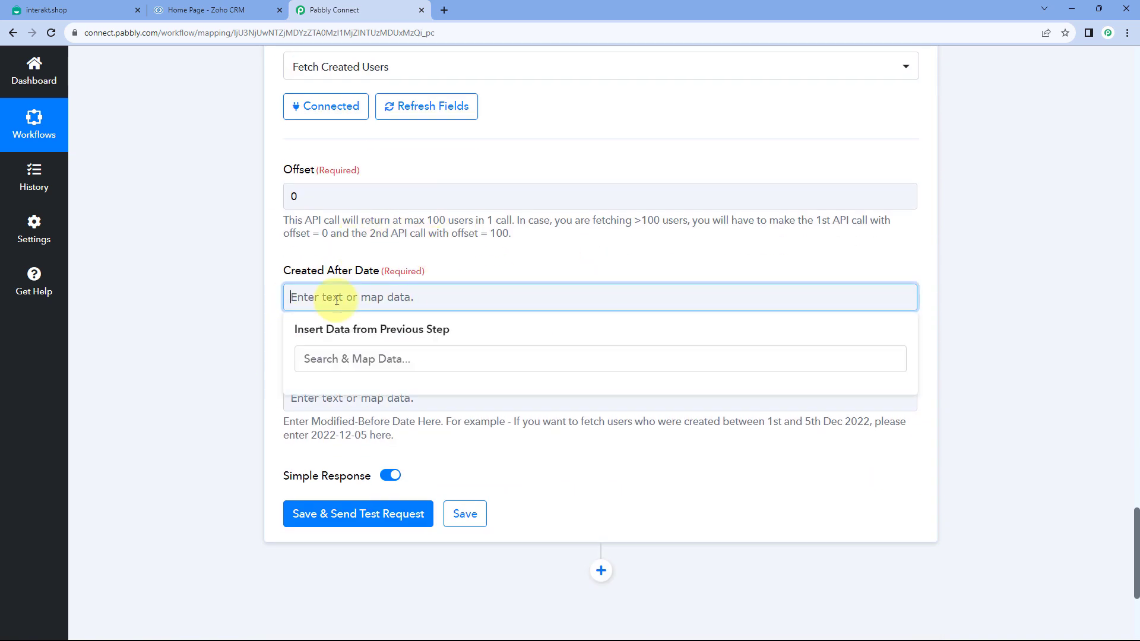
left_click(482, 273)
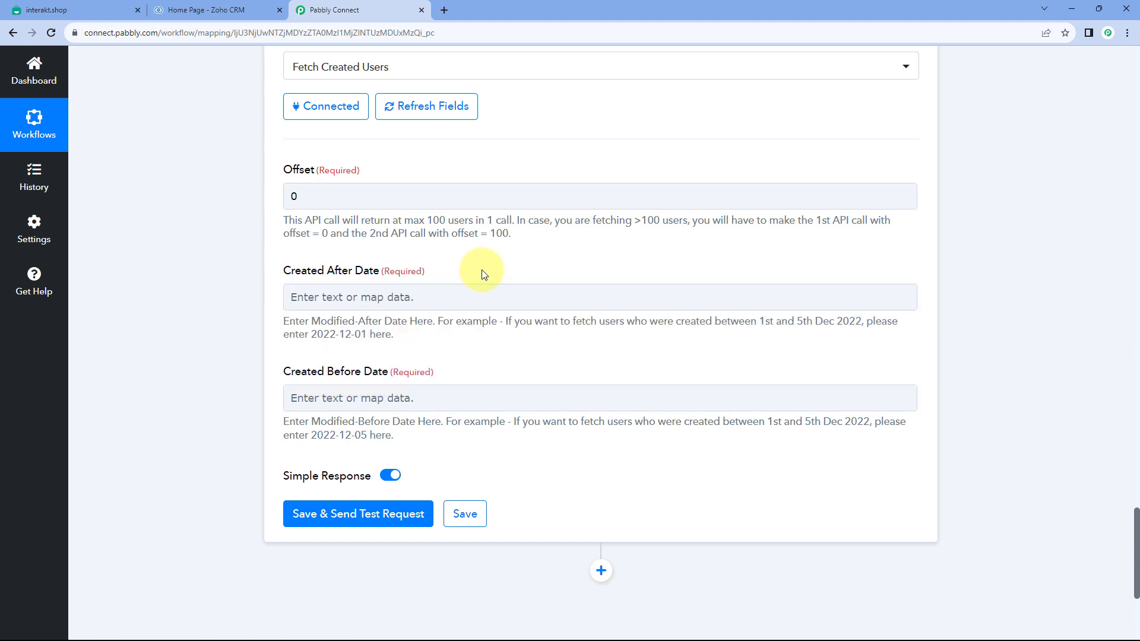
scroll(475, 237, "up", 1)
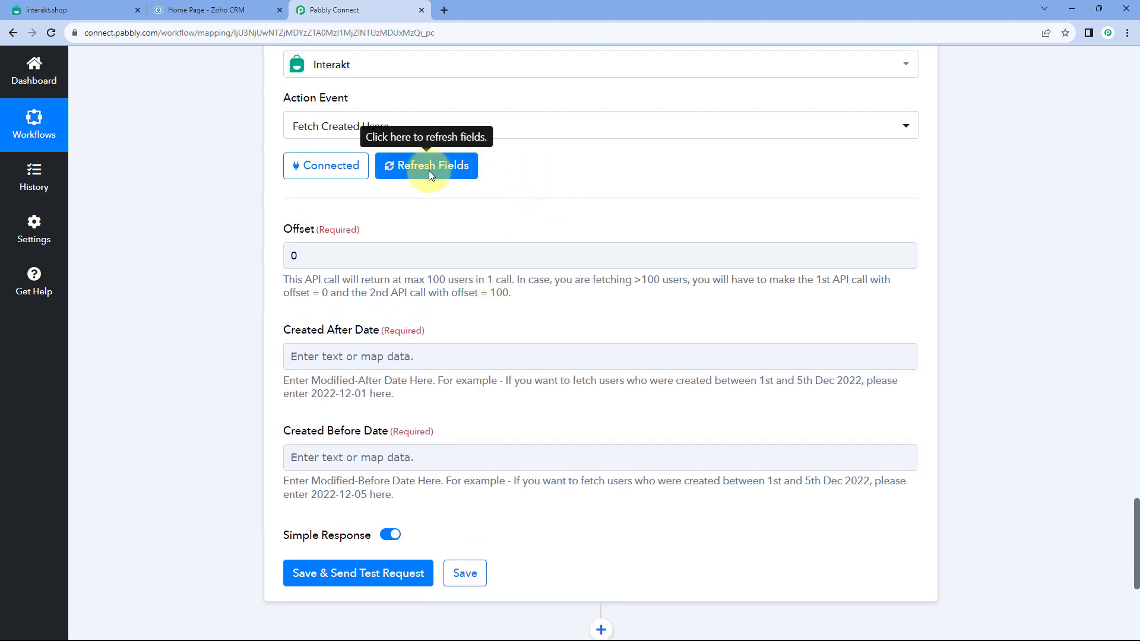
left_click(428, 170)
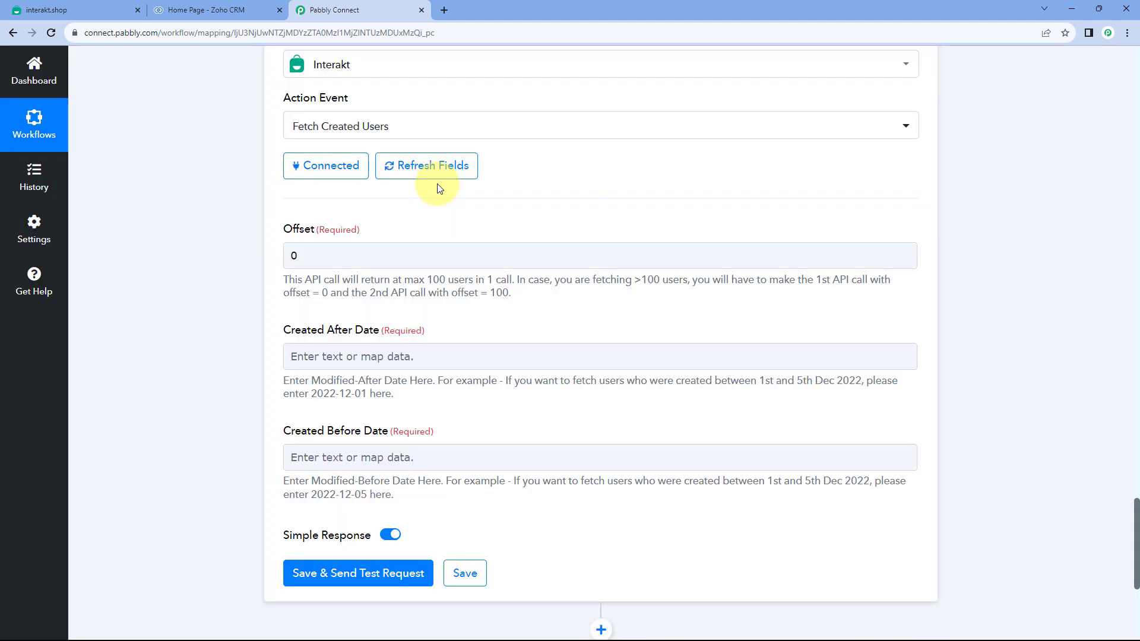
scroll(400, 295, "down", 1)
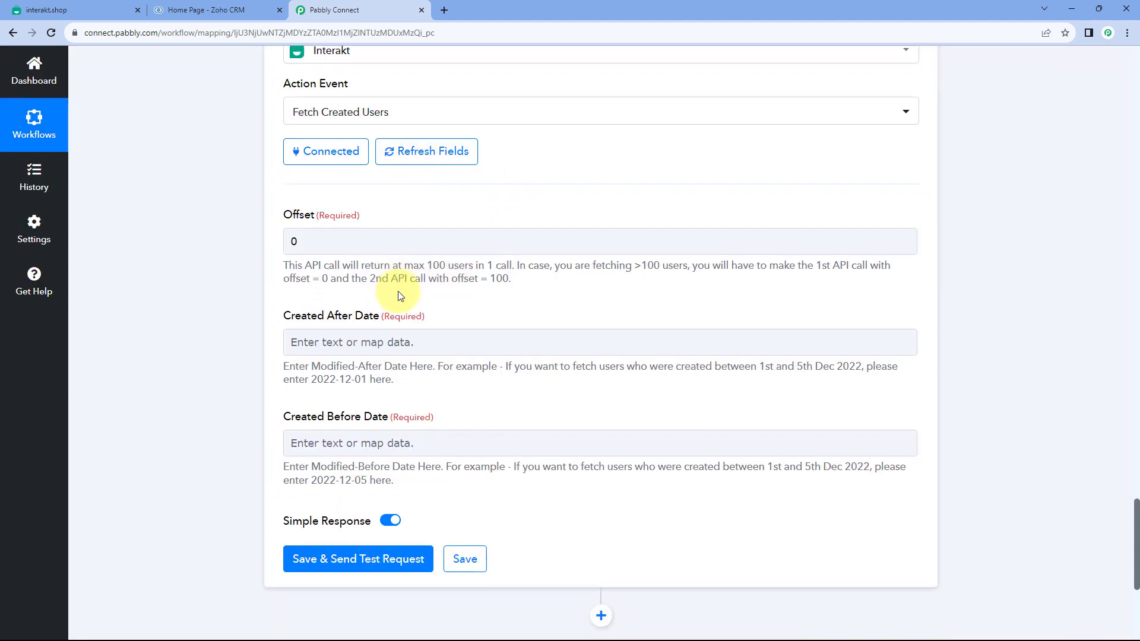
scroll(399, 295, "down", 2)
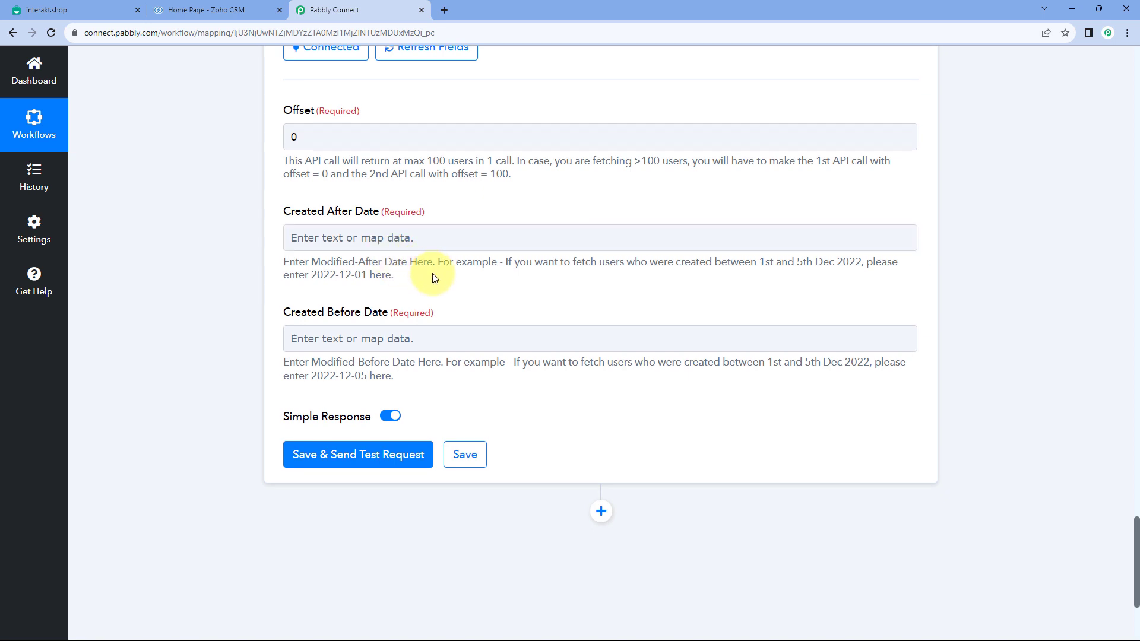
Map the Interakt step's Created After Date to the Datetime value returned by Date/Time Formatter step 2
left_click(313, 232)
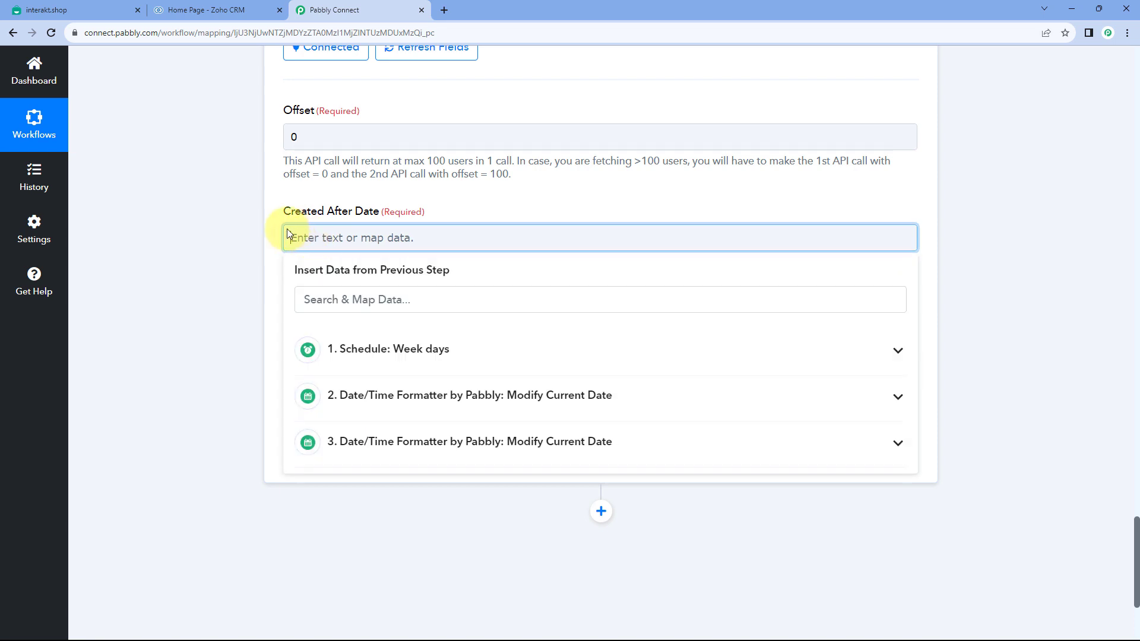
left_click(546, 346)
left_click(546, 346)
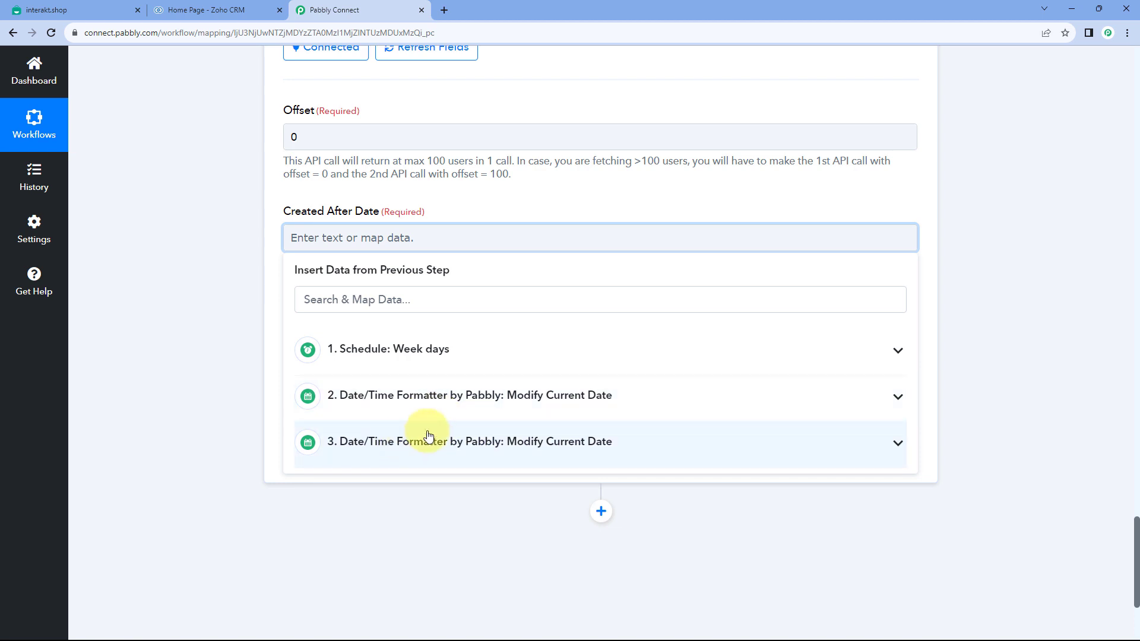
left_click(516, 447)
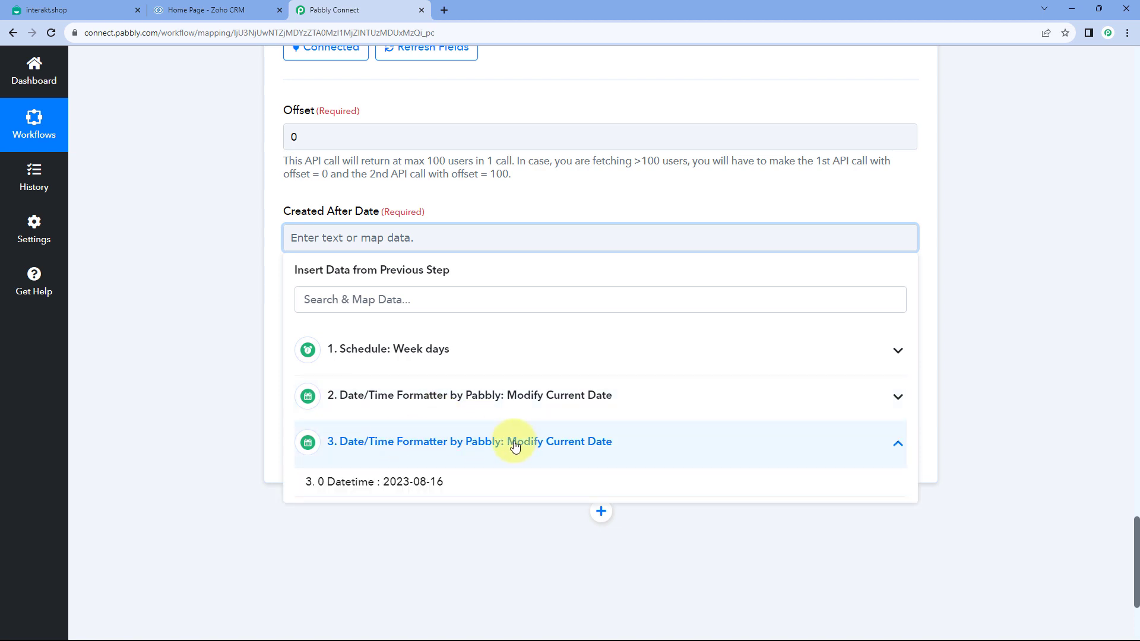
left_click(489, 443)
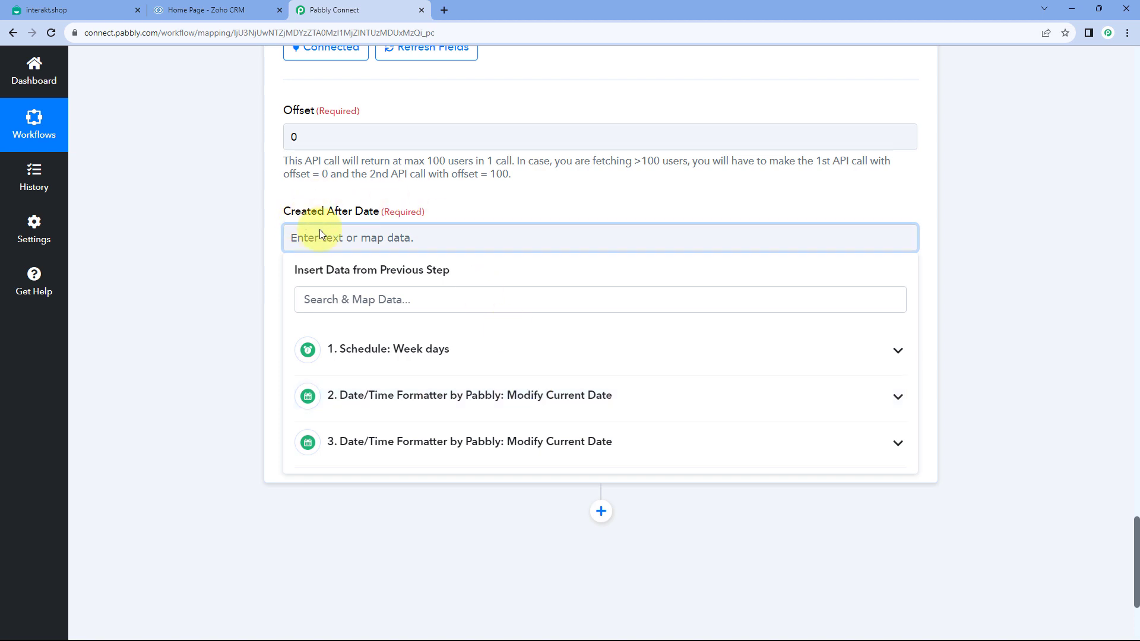
left_click(383, 386)
scroll(282, 376, "down", 1)
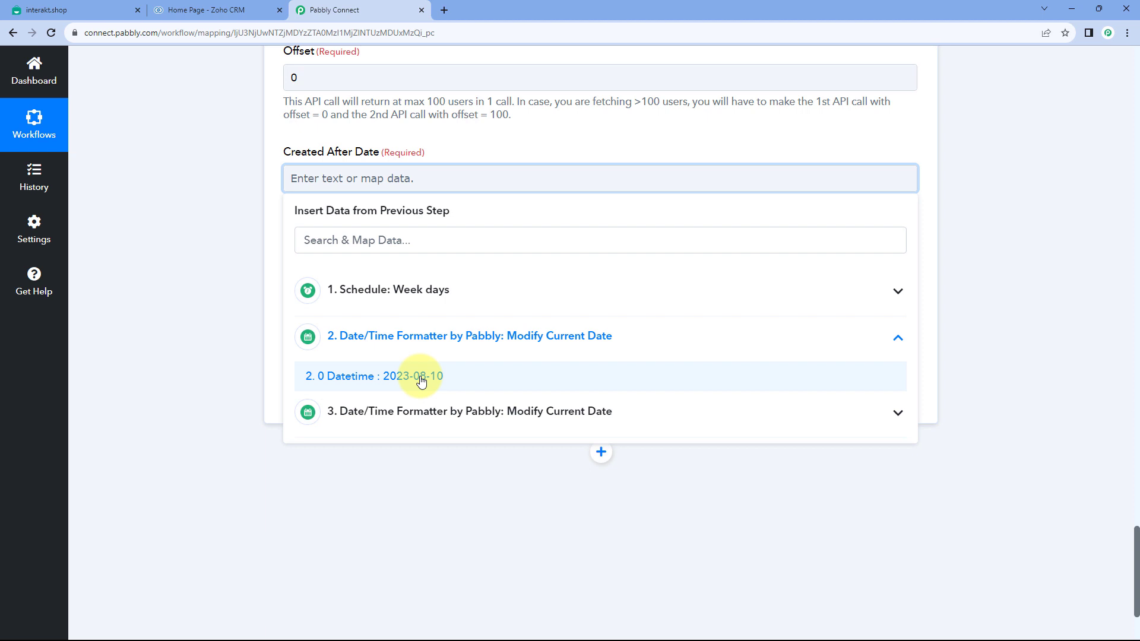
left_click(421, 381)
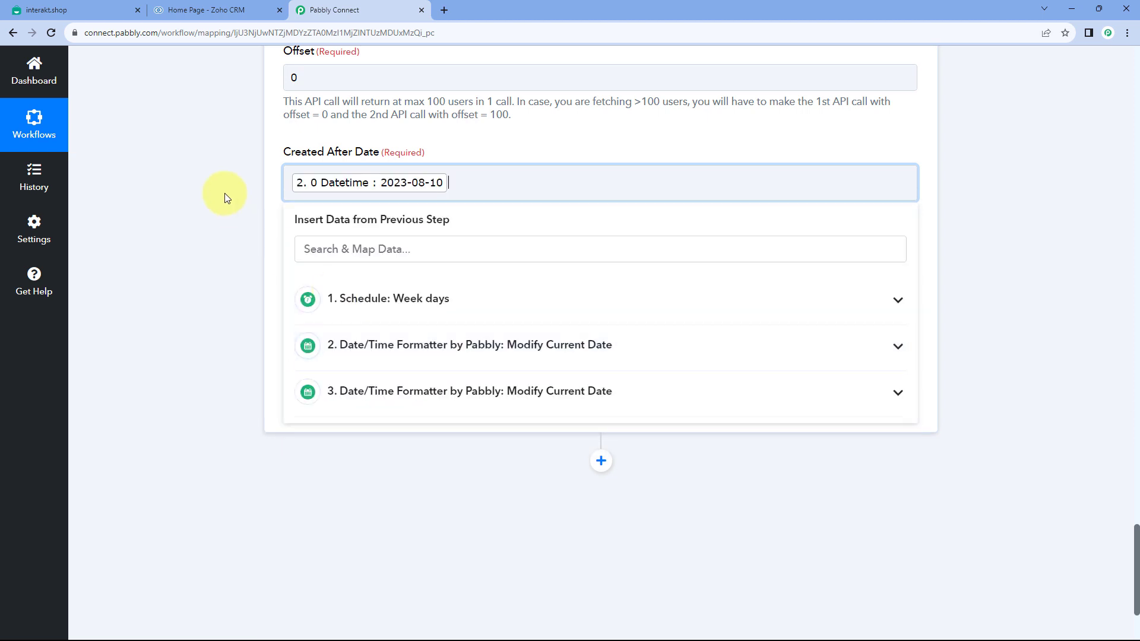
left_click(233, 172)
Map the Interakt step's Created Before Date to the Datetime value returned by Date/Time Formatter step 3
scroll(447, 198, "down", 1)
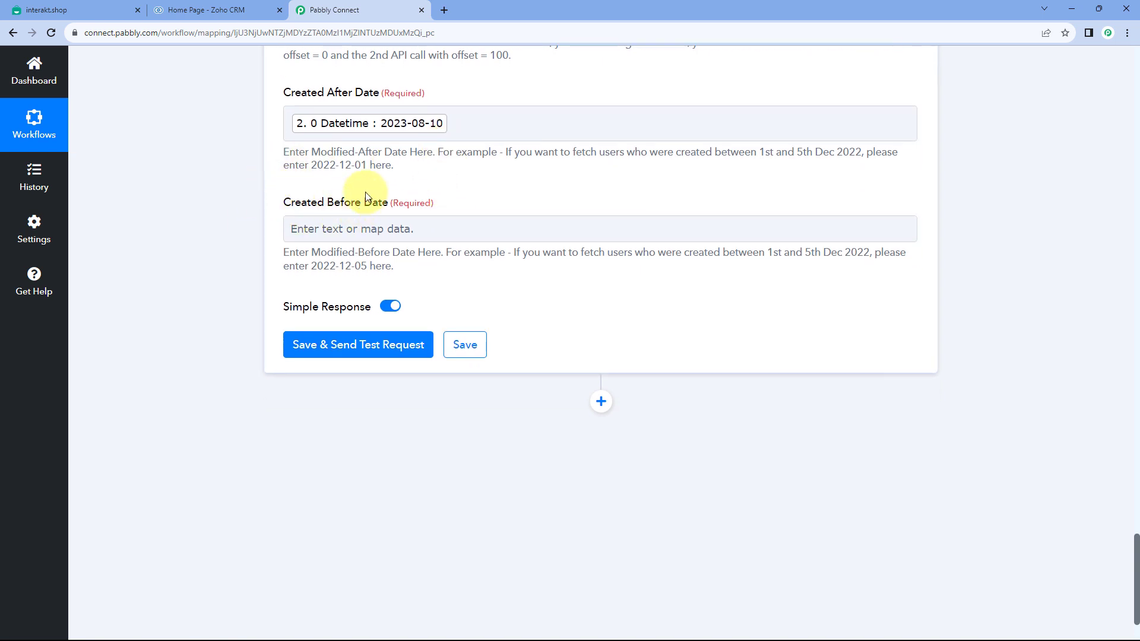
left_click(315, 230)
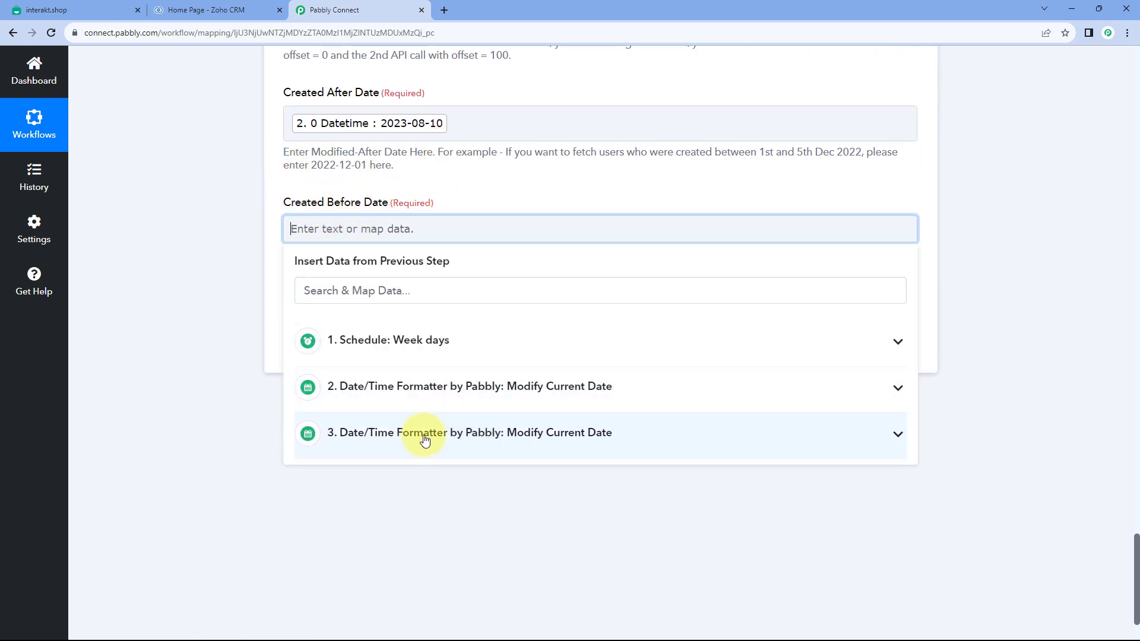
left_click(437, 433)
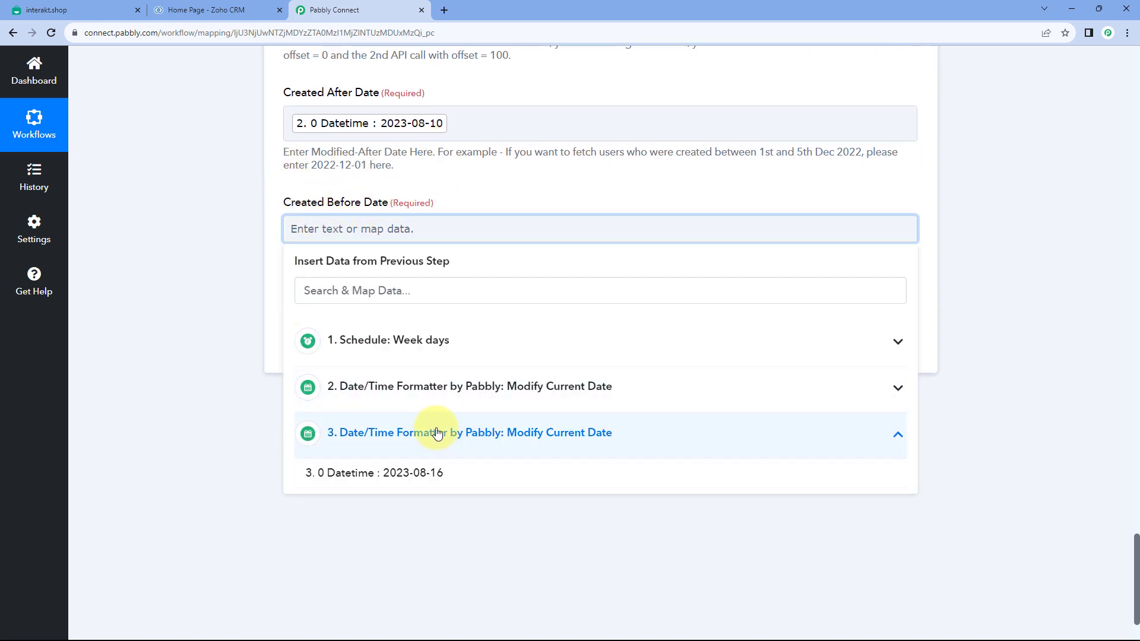
left_click(396, 475)
left_click(300, 181)
scroll(297, 212, "up", 1)
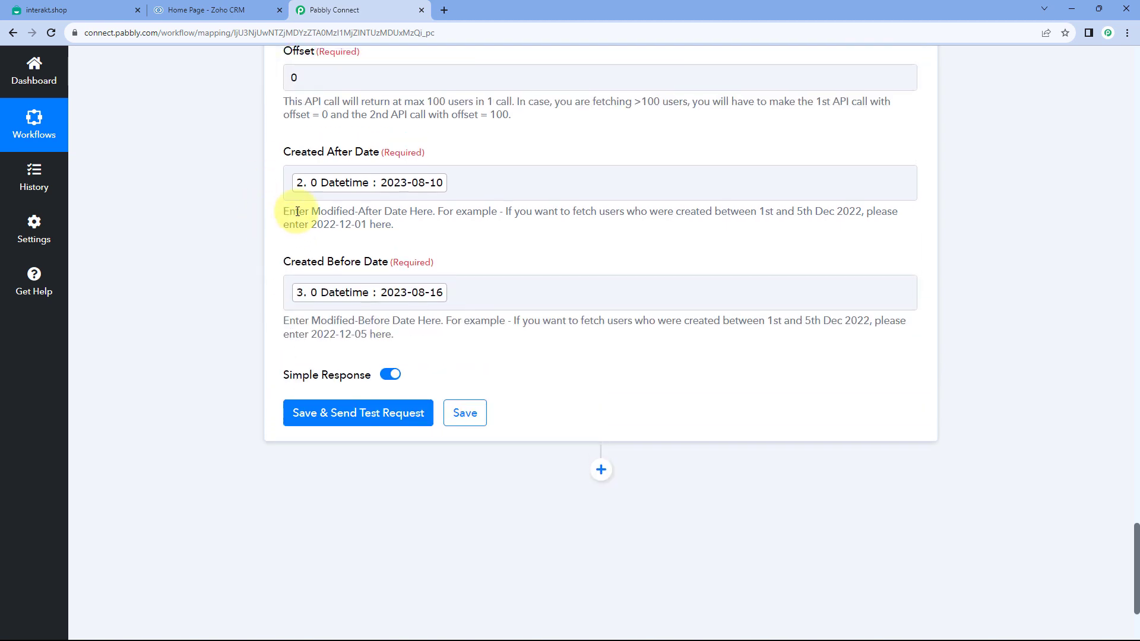
Collapse both Date/Time Formatter steps, 2 and 3, in the workflow
scroll(297, 212, "up", 20)
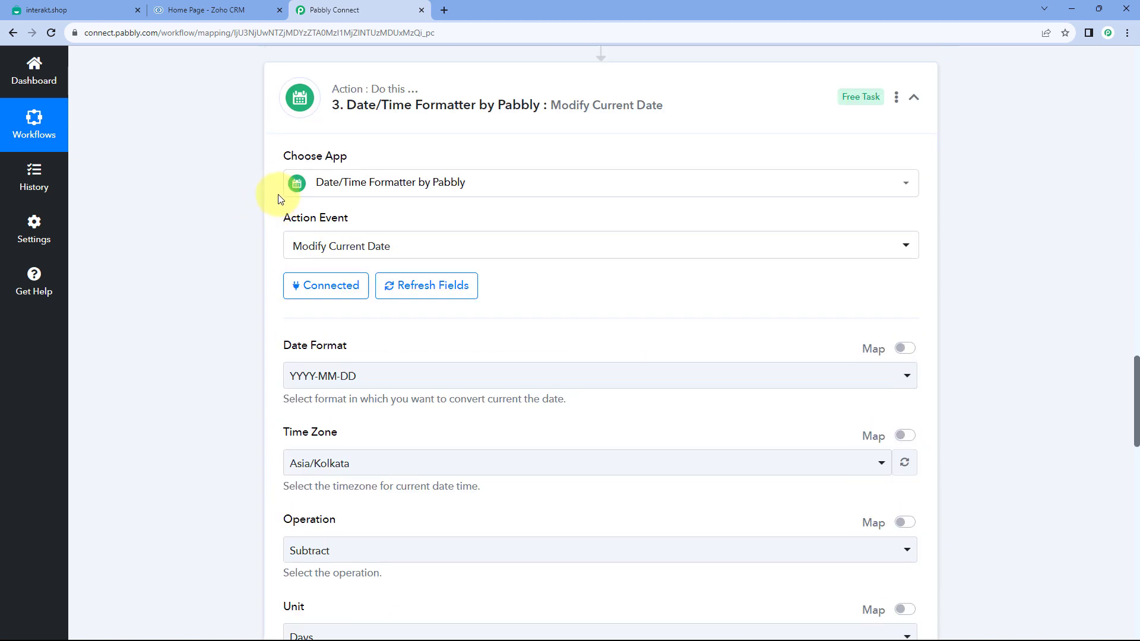
left_click(519, 122)
scroll(689, 250, "up", 7)
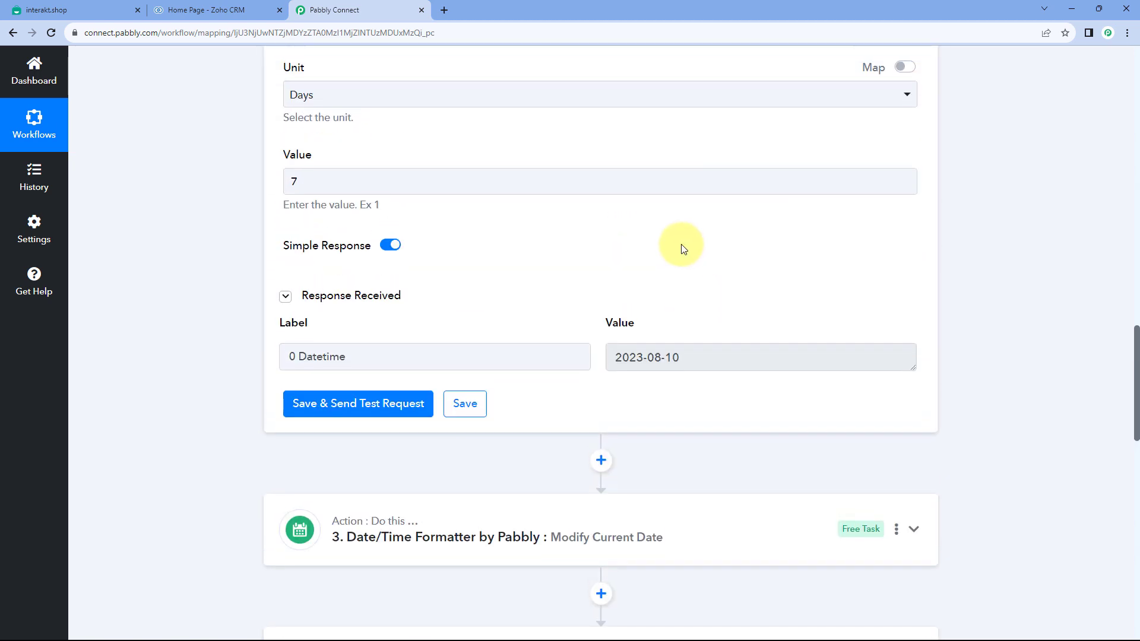
scroll(682, 246, "up", 11)
left_click(491, 225)
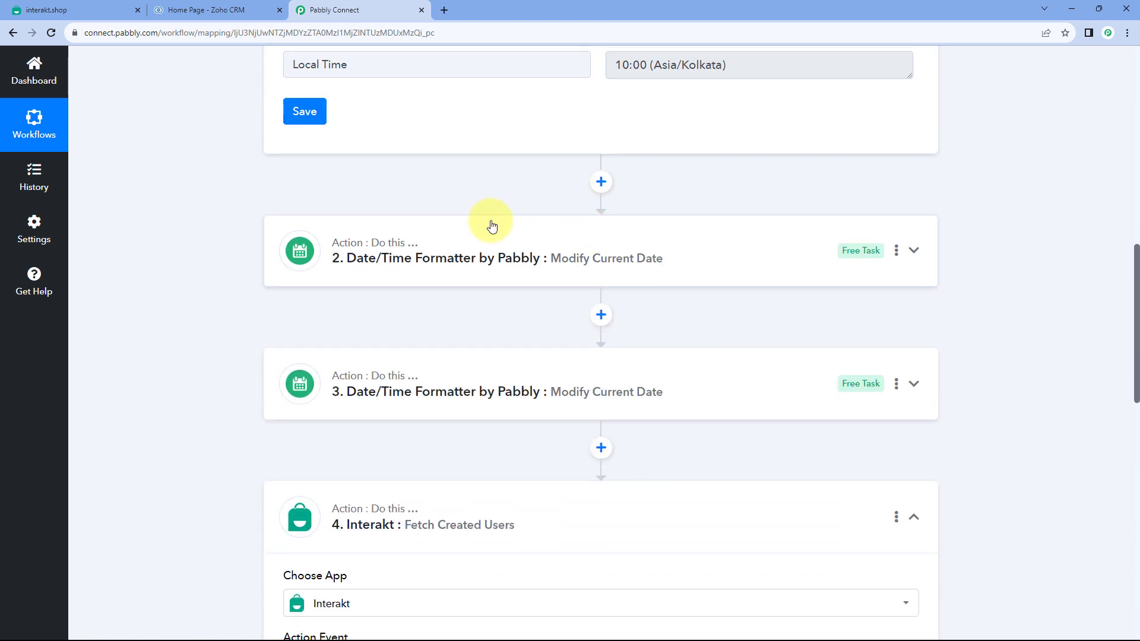
Save the Interakt Fetch Created Users step and send a test request with the mapped date range
scroll(493, 223, "down", 10)
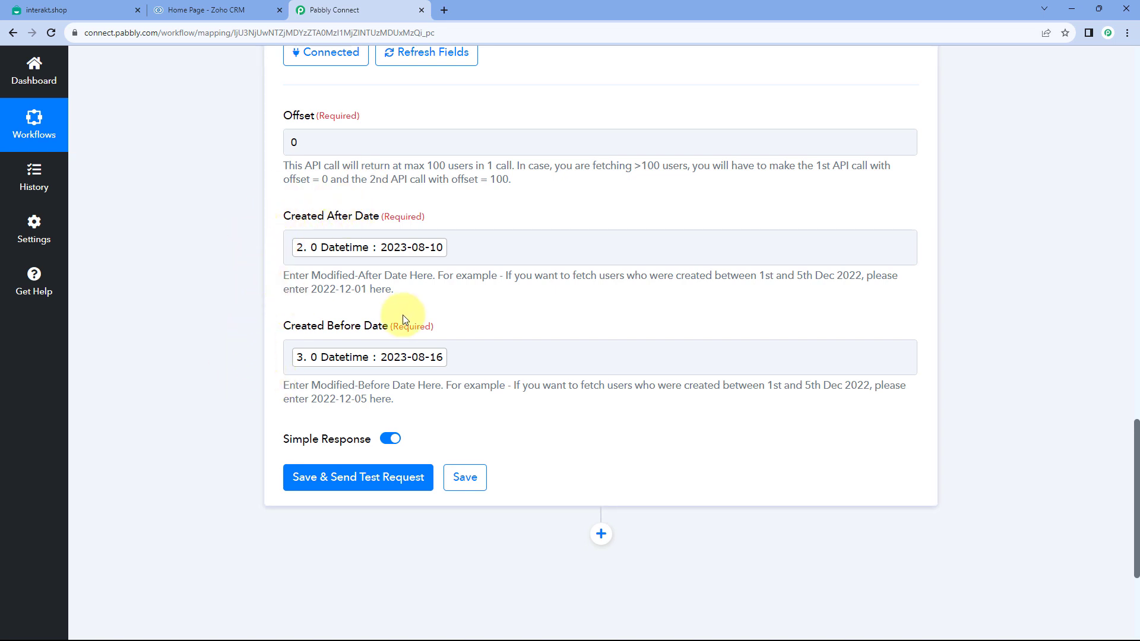
scroll(436, 314, "up", 2)
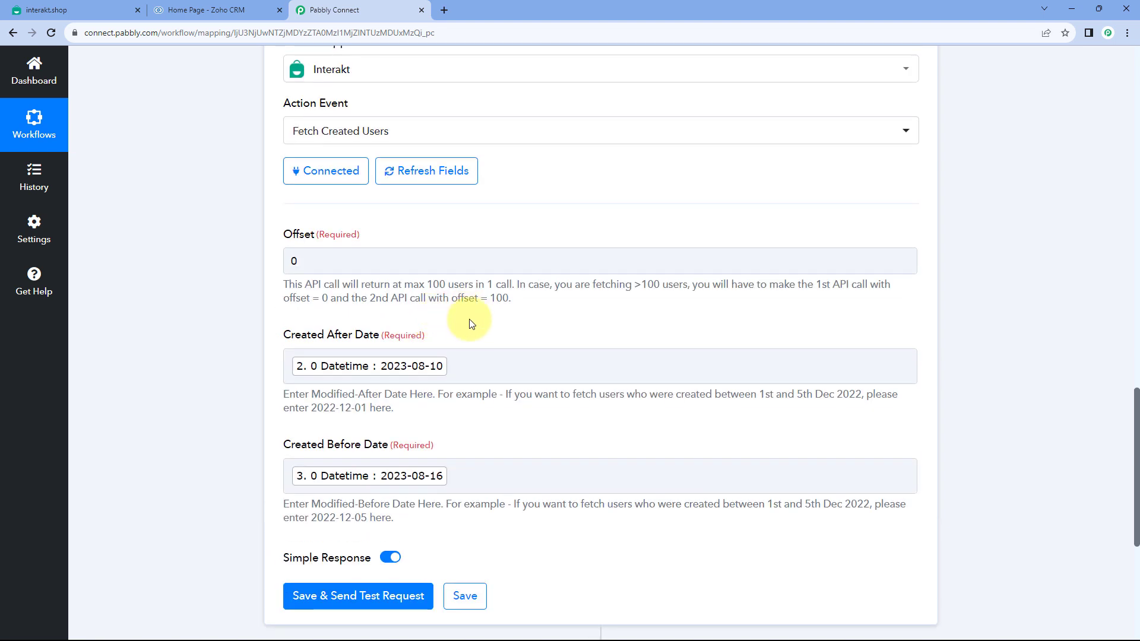
scroll(469, 320, "down", 2)
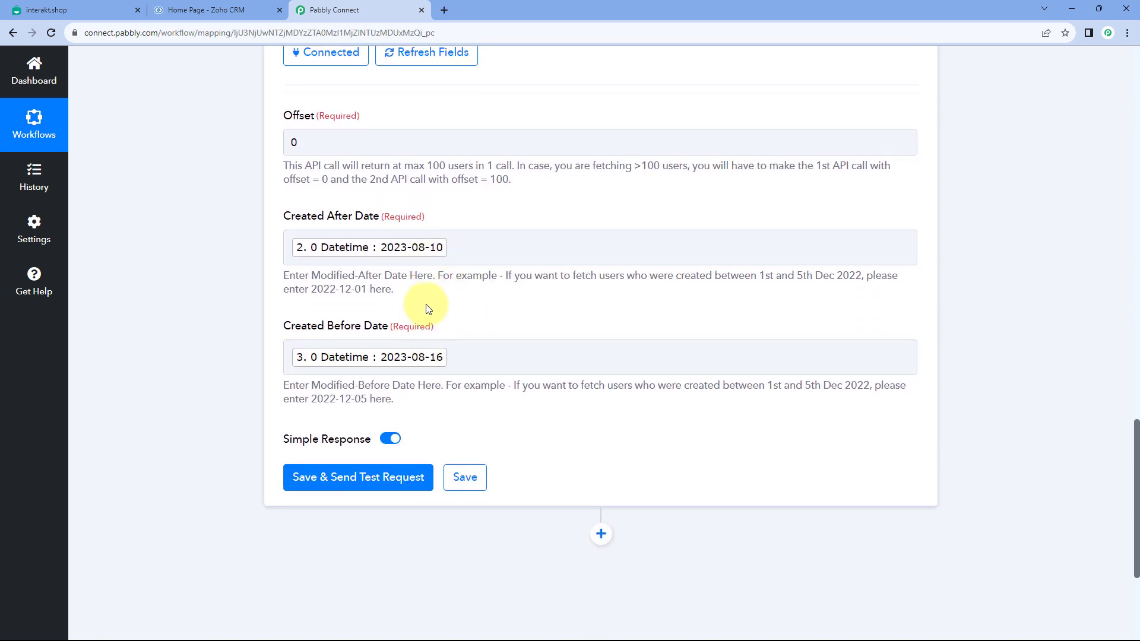
scroll(432, 292, "down", 3)
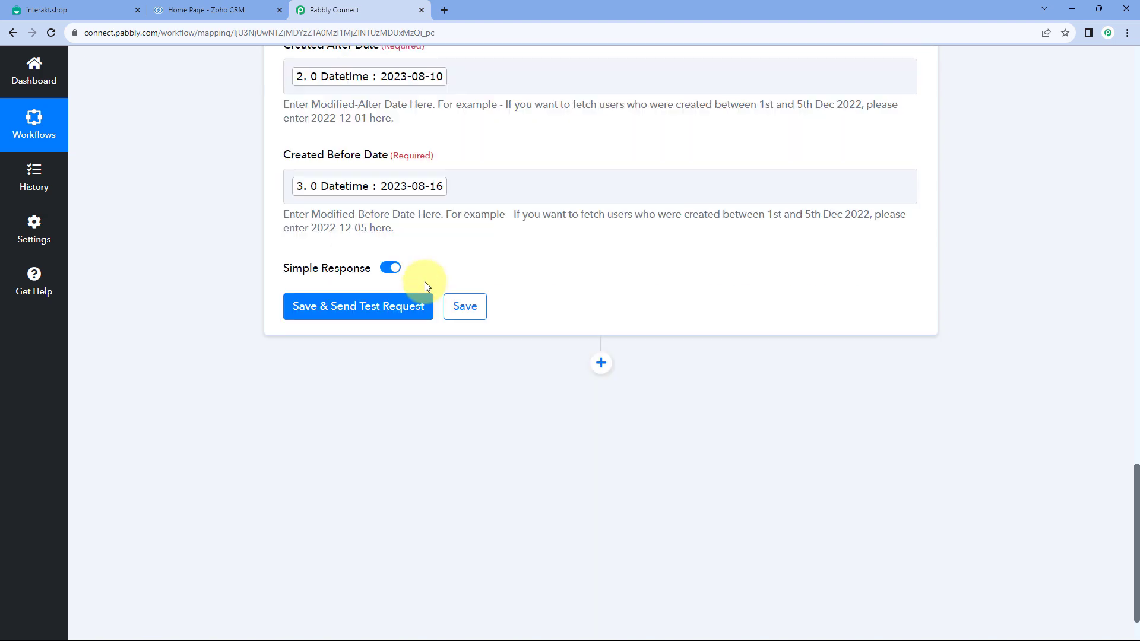
left_click(357, 299)
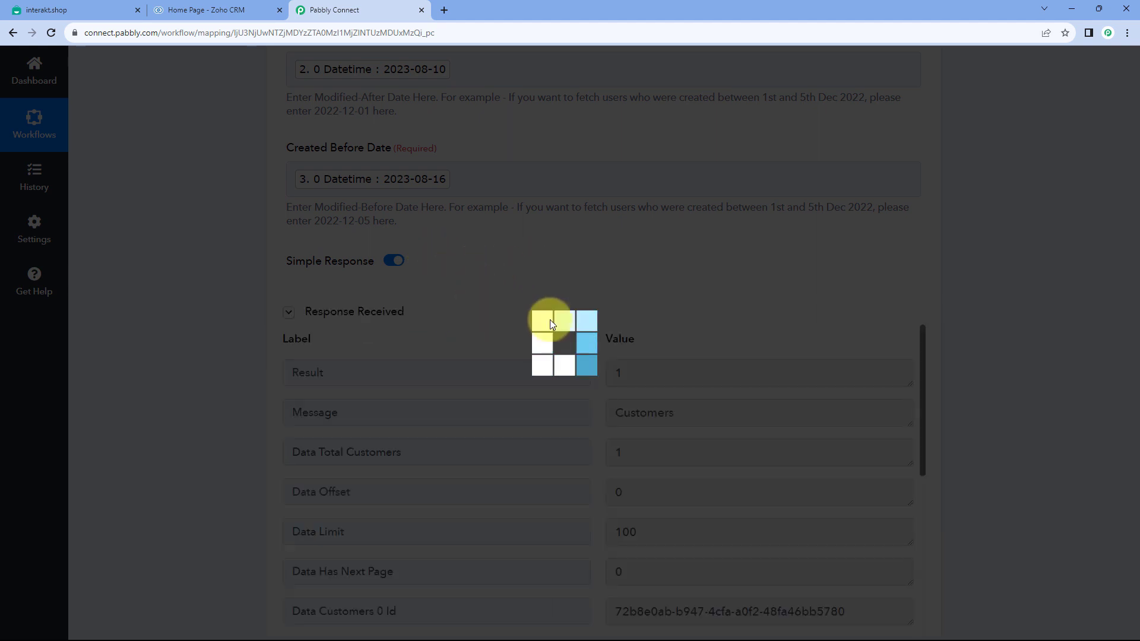
Examine the customer fields in the Interakt response and check them against the mapped Created After and Created Before dates
scroll(588, 377, "down", 5)
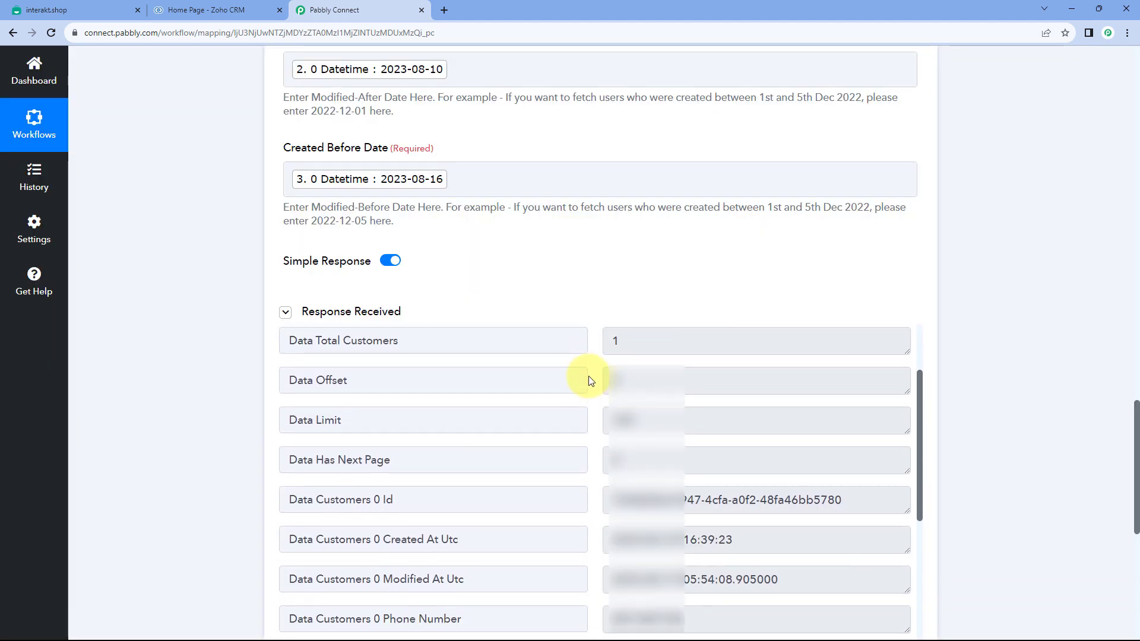
scroll(583, 297, "down", 2)
scroll(584, 291, "down", 3)
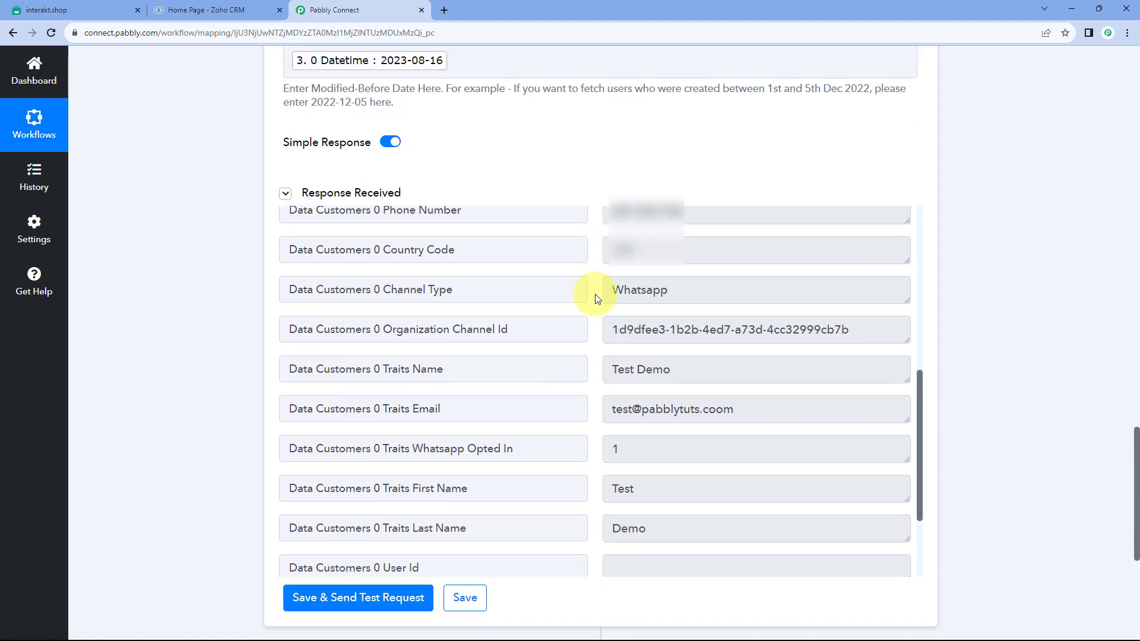
scroll(590, 301, "up", 5)
scroll(591, 303, "up", 3)
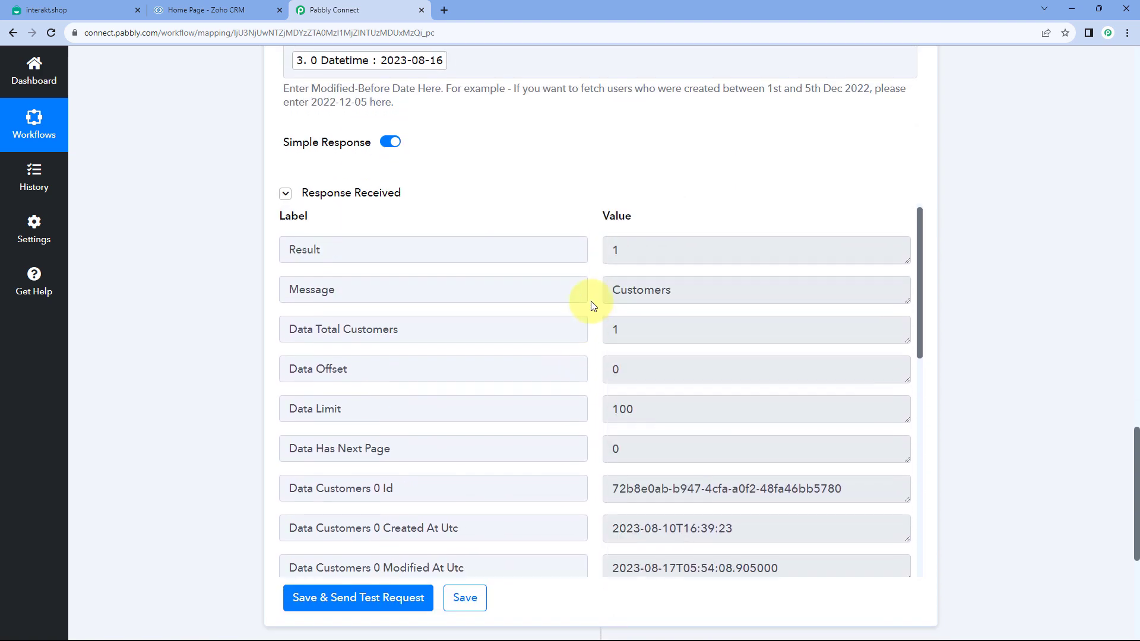
scroll(580, 251, "up", 2)
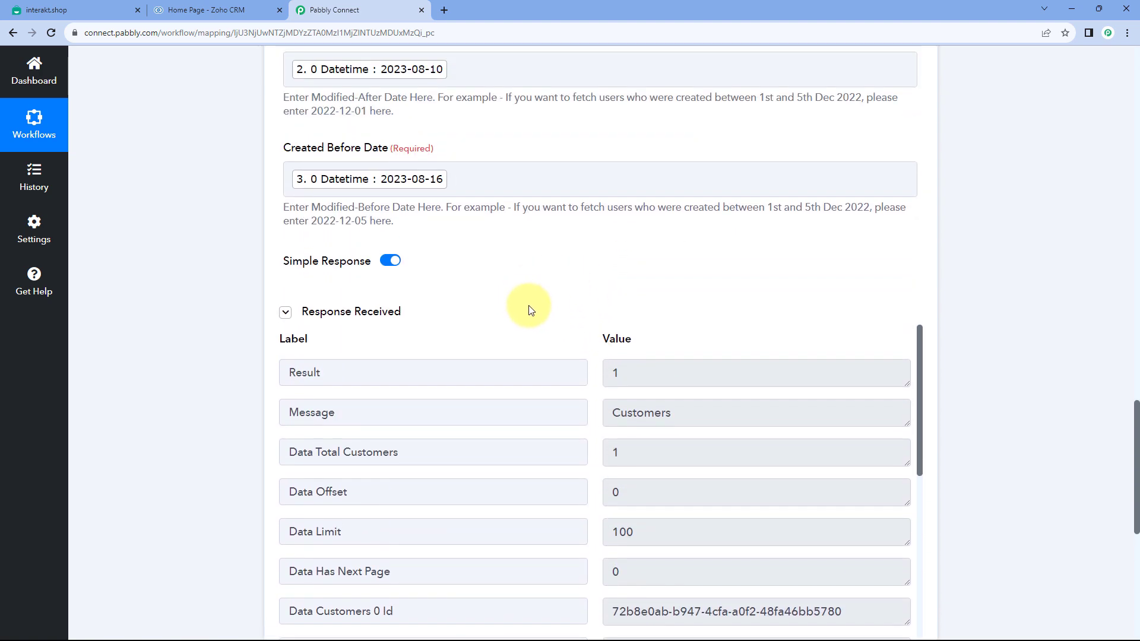
scroll(529, 306, "up", 2)
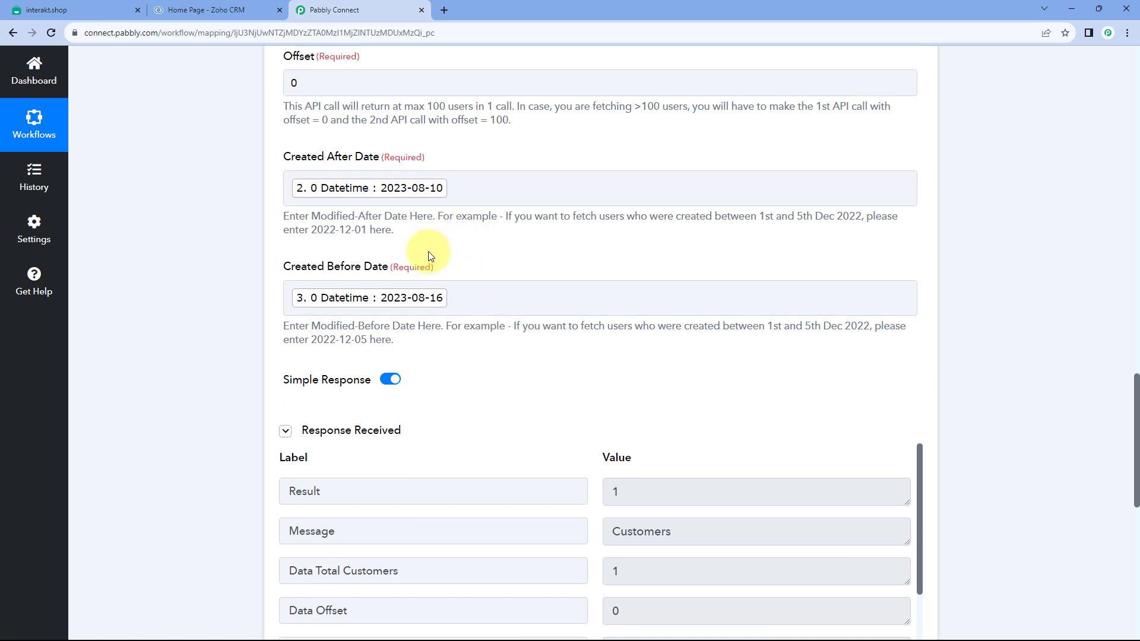
scroll(440, 244, "down", 3)
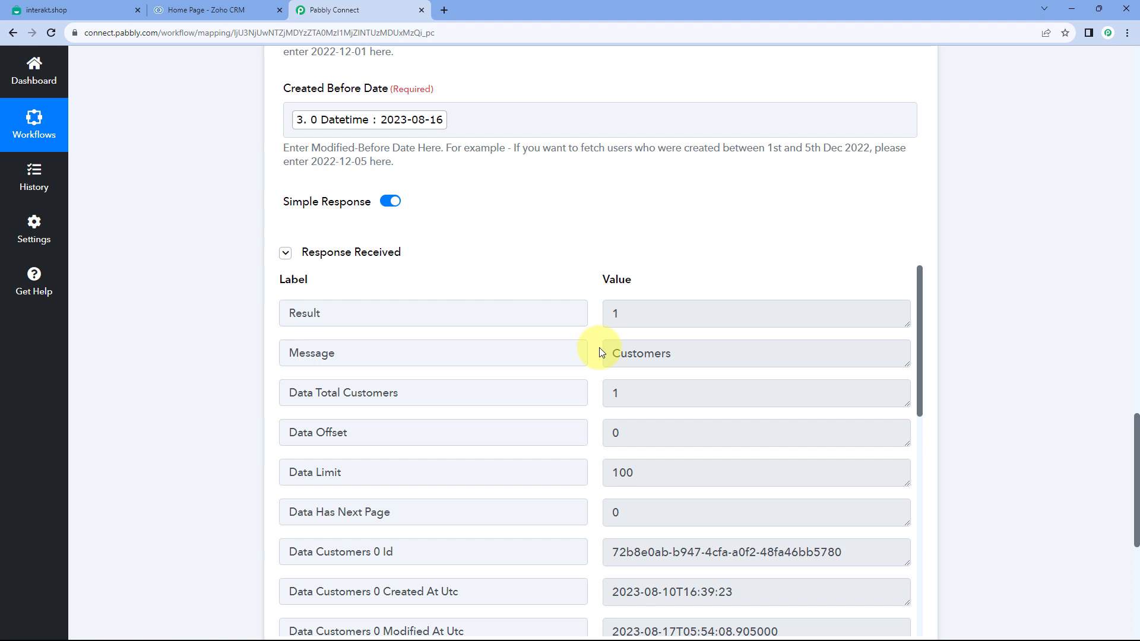
Turn off Simple Response for the Interakt step, then save it and send another test request
left_click(286, 253)
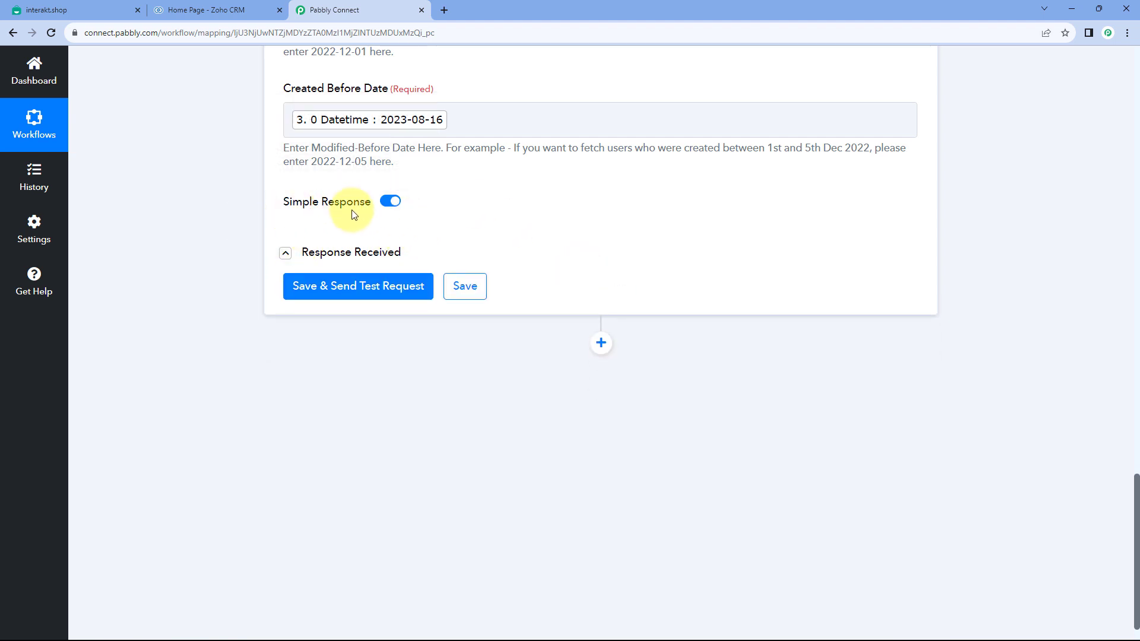
left_click(392, 203)
left_click(356, 288)
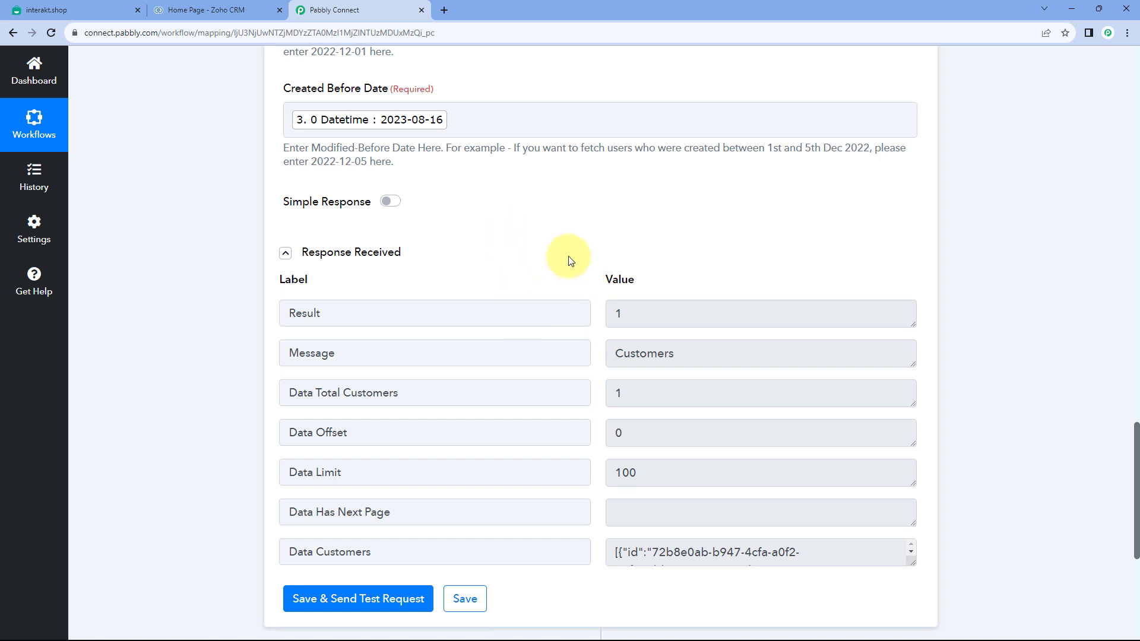
Enlarge the Data Customers value in the response to read the full customer JSON array
scroll(569, 261, "down", 2)
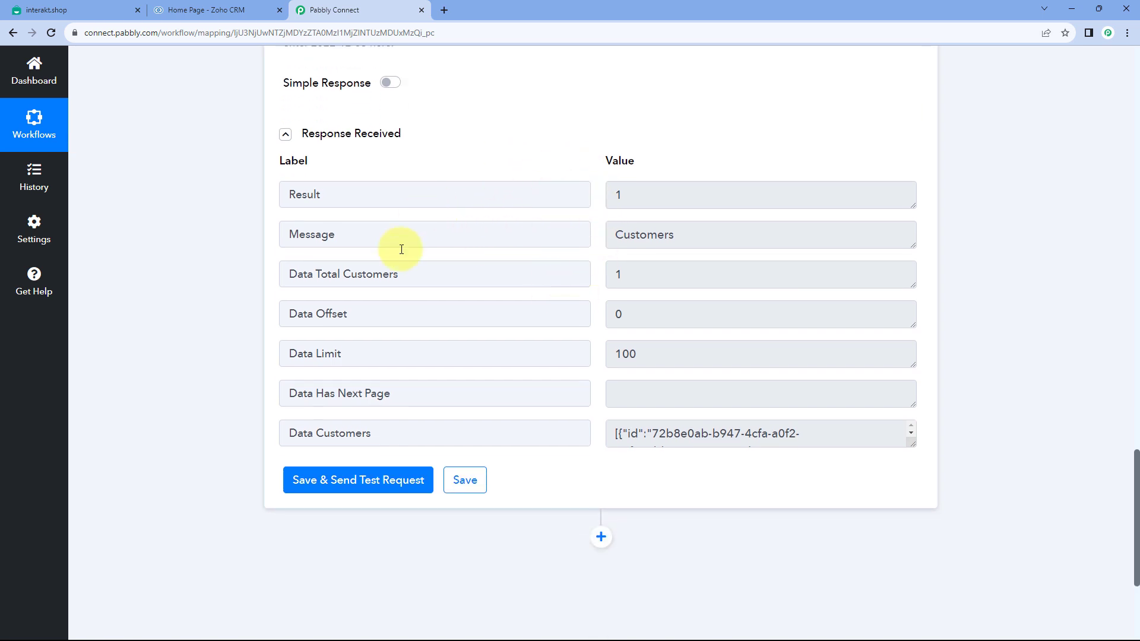
scroll(569, 308, "down", 3)
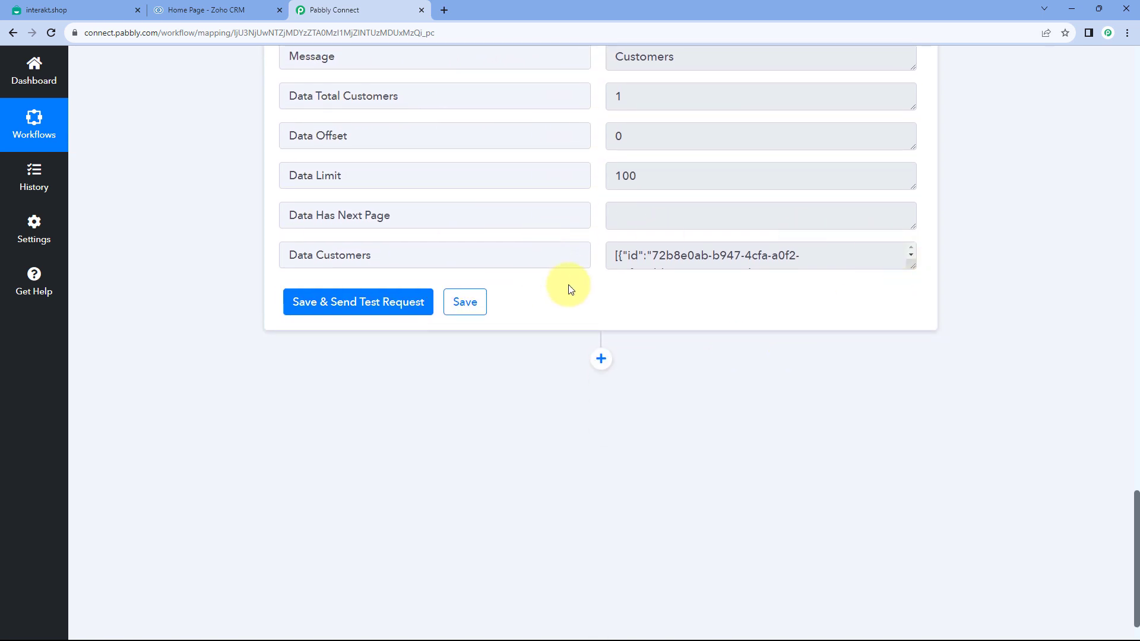
left_click_drag(910, 265, 910, 372)
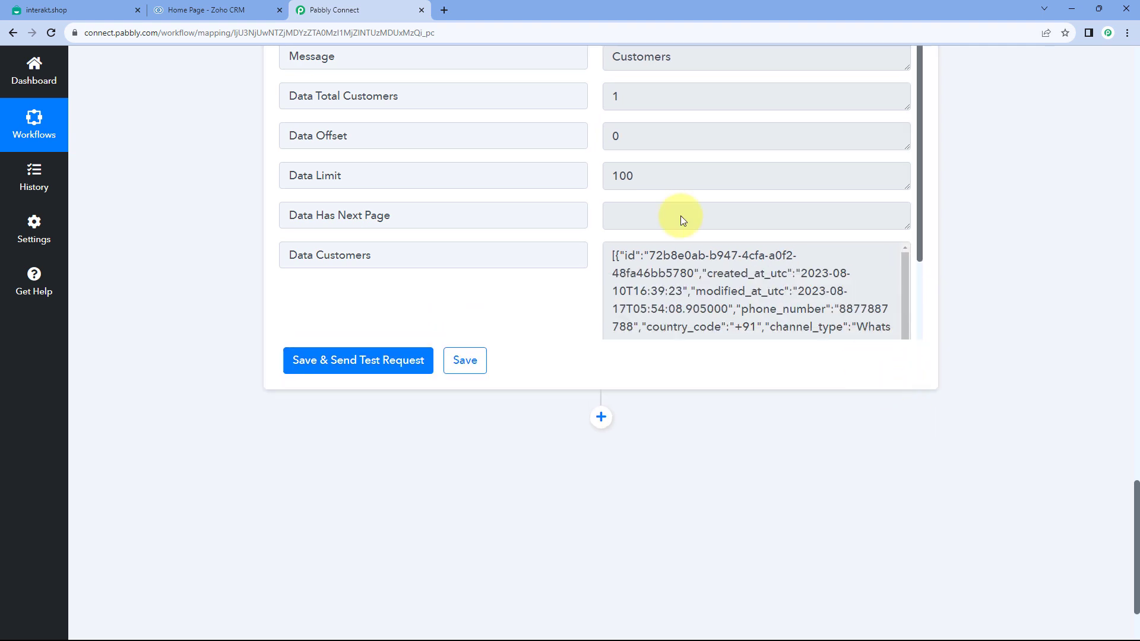
scroll(701, 146, "down", 2)
scroll(727, 190, "down", 5)
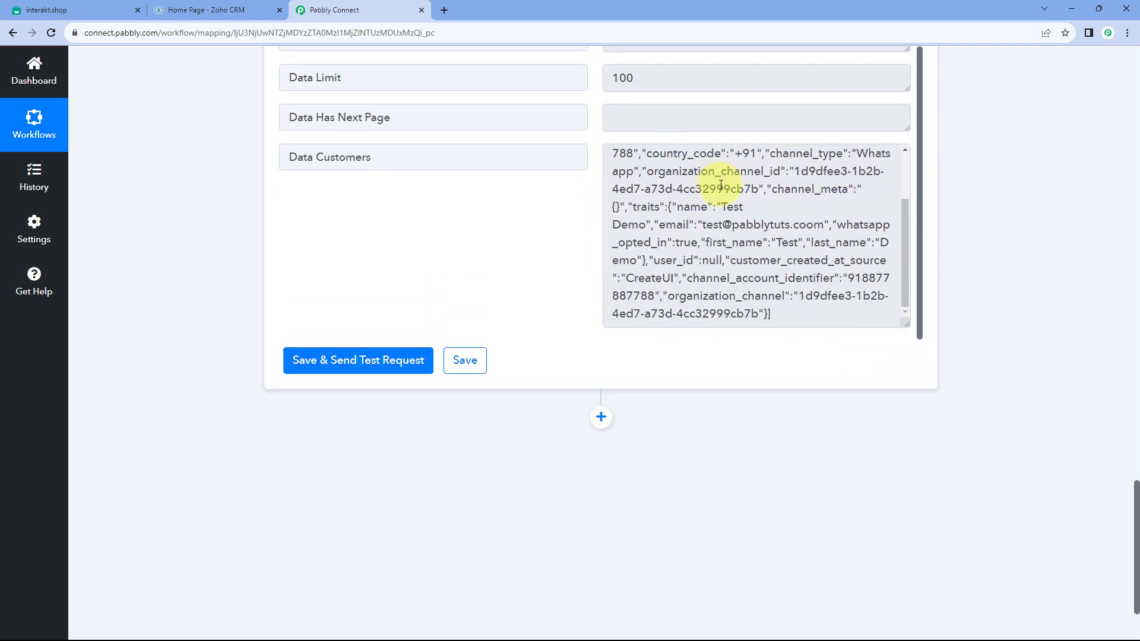
scroll(891, 270, "up", 1)
left_click_drag(903, 274, 901, 391)
scroll(847, 234, "up", 2)
scroll(625, 234, "down", 5)
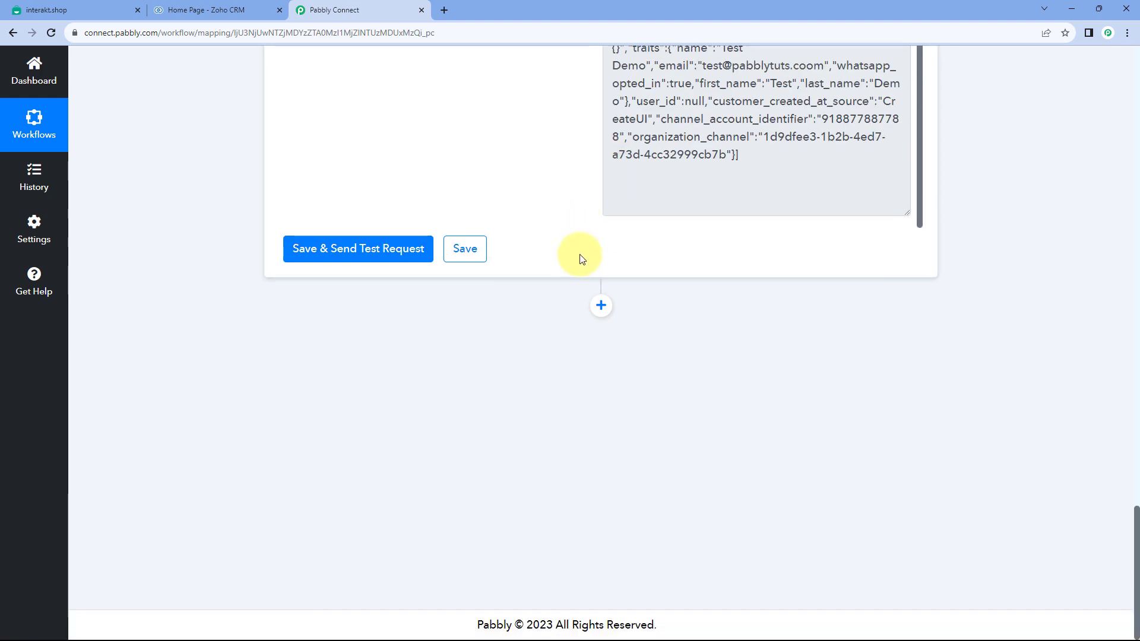
Compare the Interakt step's mapped date range with the customer record in the Data Customers array, and examine the array's structure
scroll(578, 250, "up", 4)
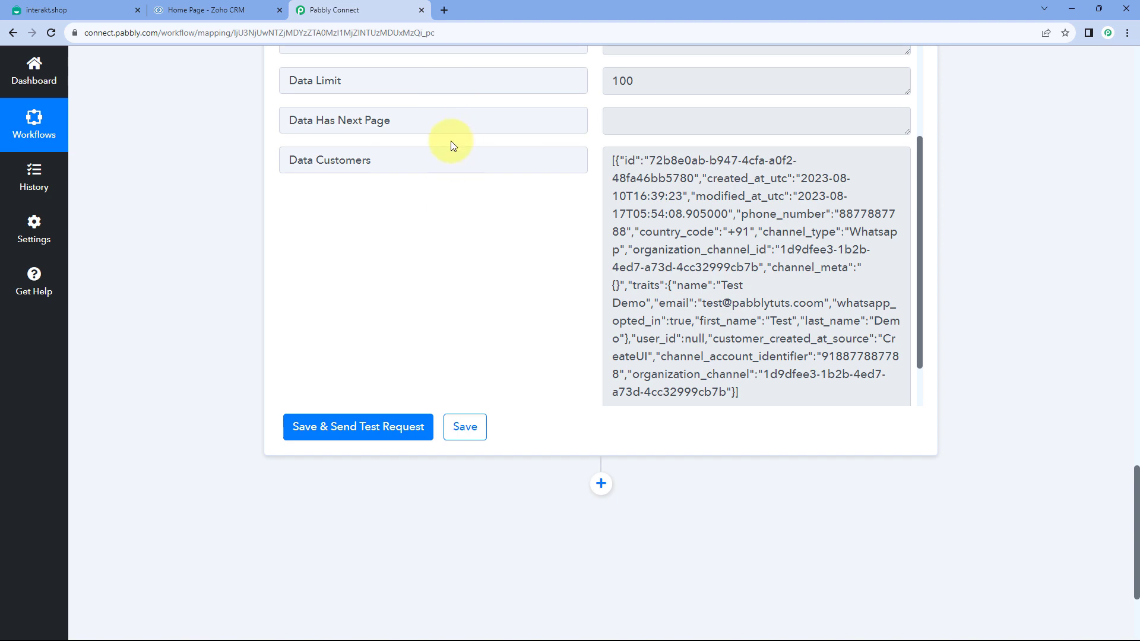
scroll(219, 158, "up", 10)
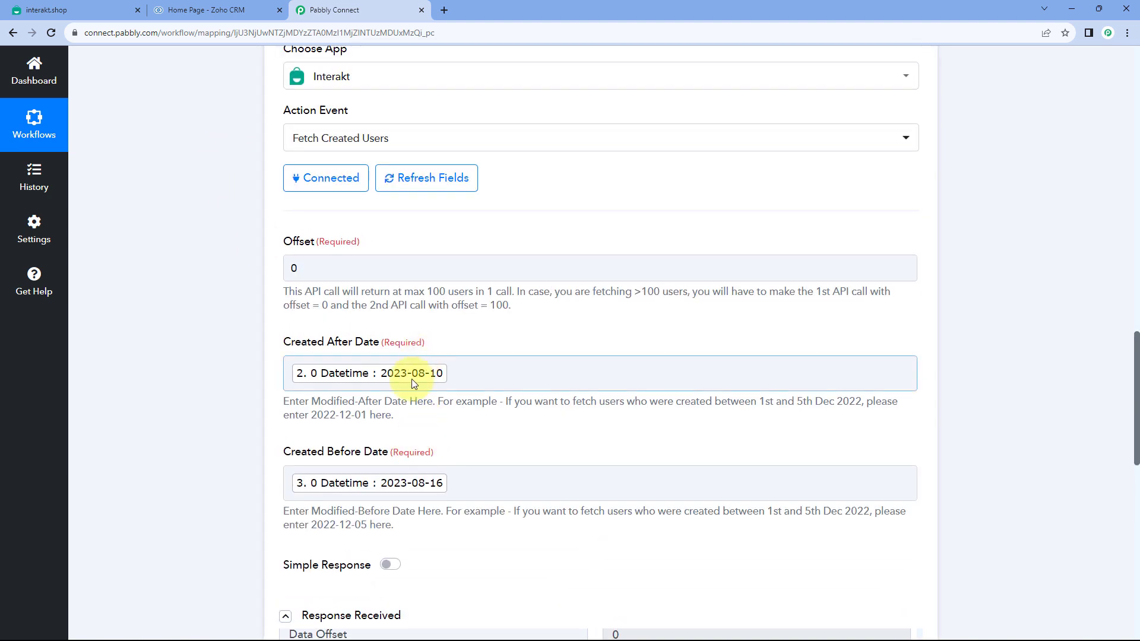
scroll(211, 354, "down", 3)
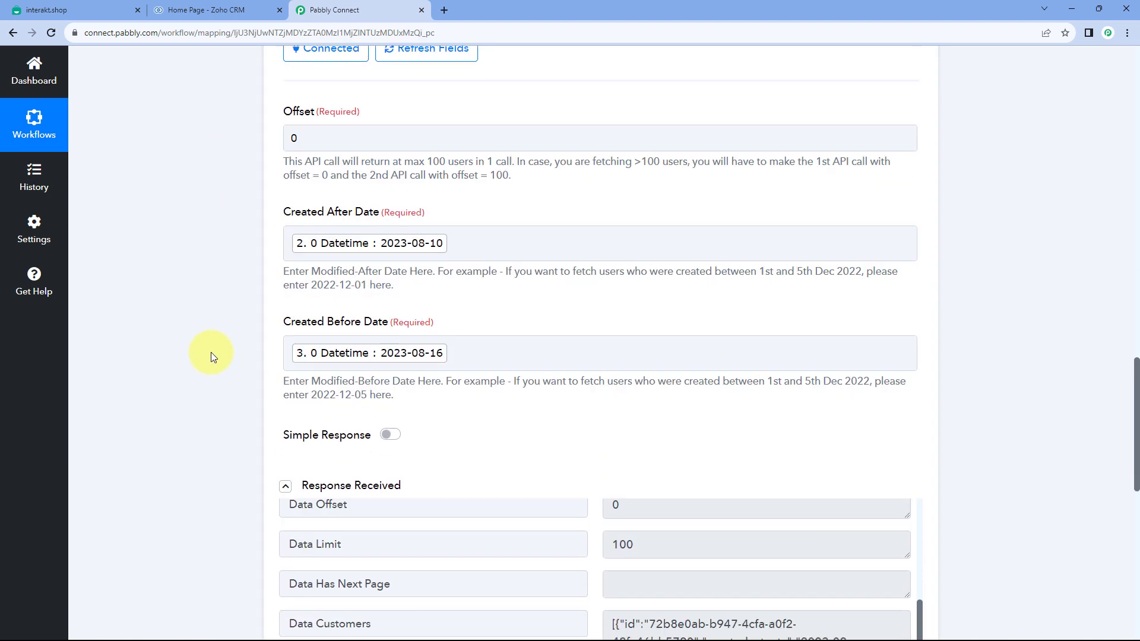
scroll(223, 321, "down", 1)
scroll(237, 306, "down", 5)
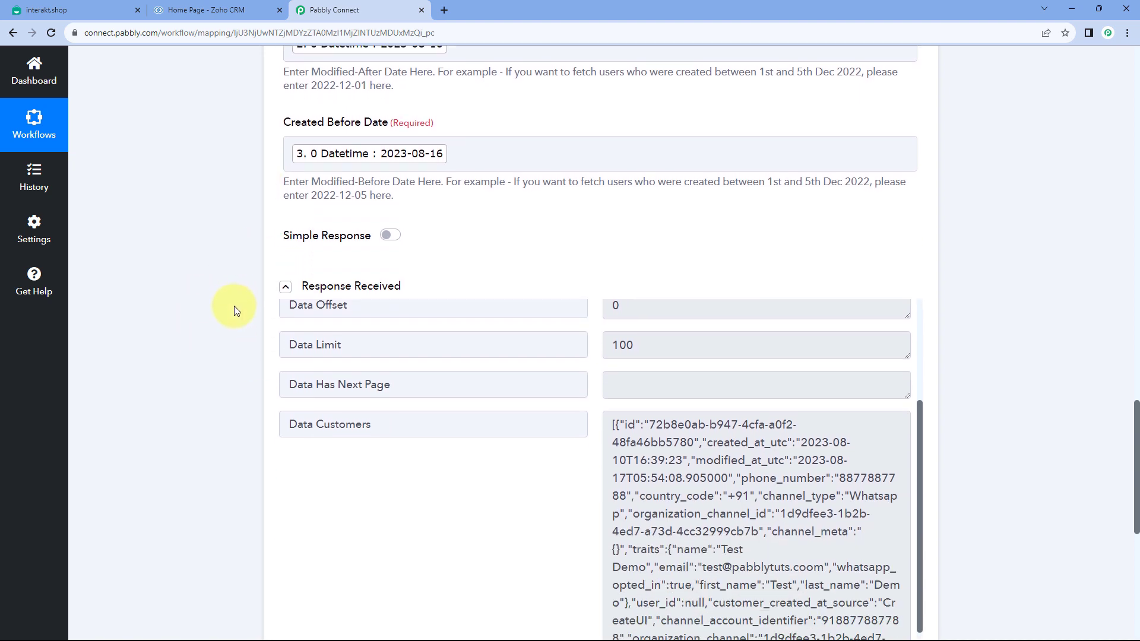
scroll(285, 283, "up", 5)
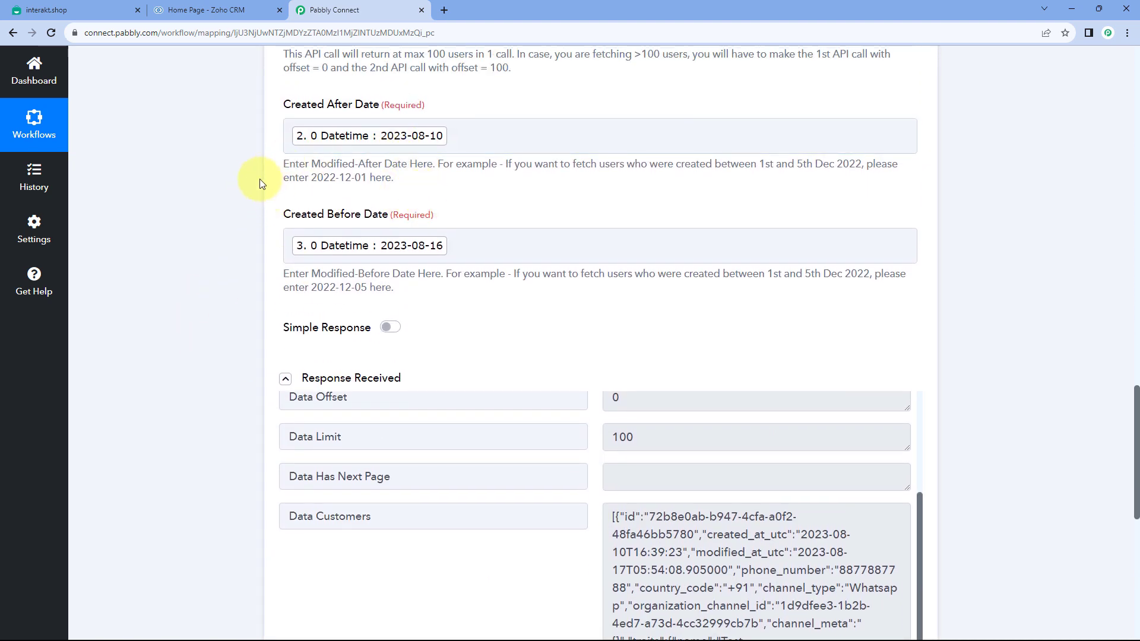
scroll(232, 258, "down", 5)
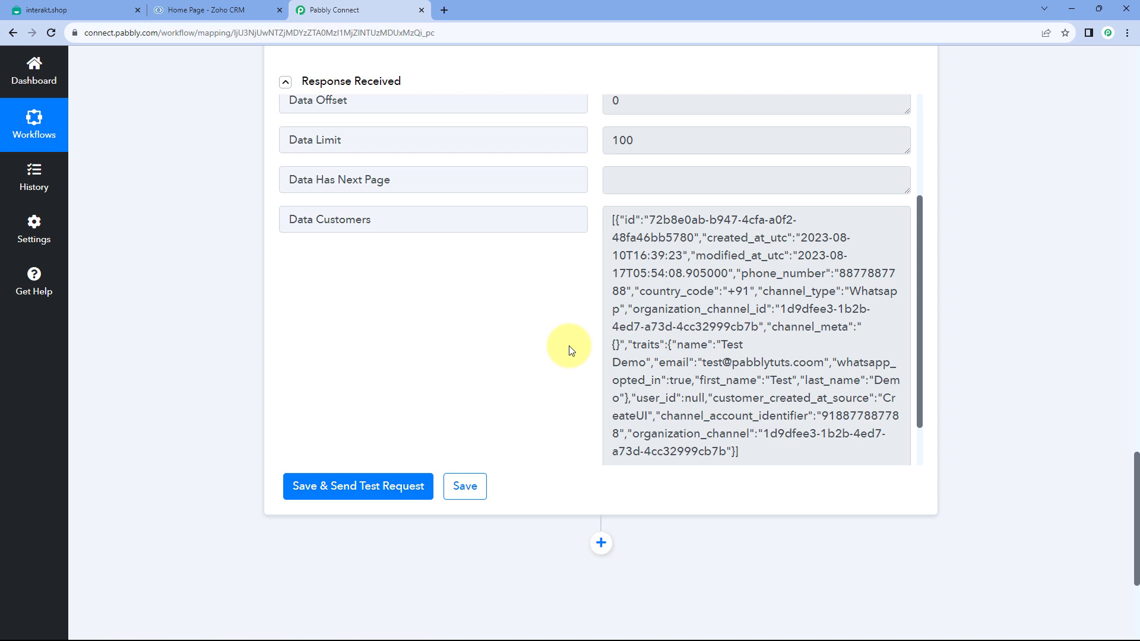
left_click_drag(611, 222, 809, 460)
left_click(675, 255)
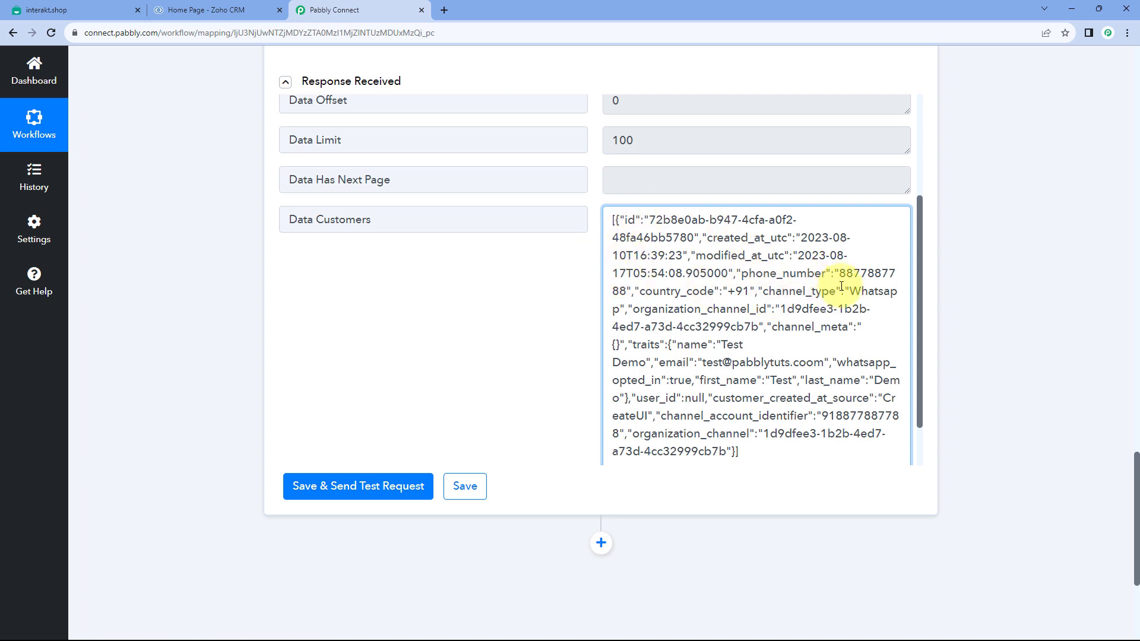
left_click(589, 265)
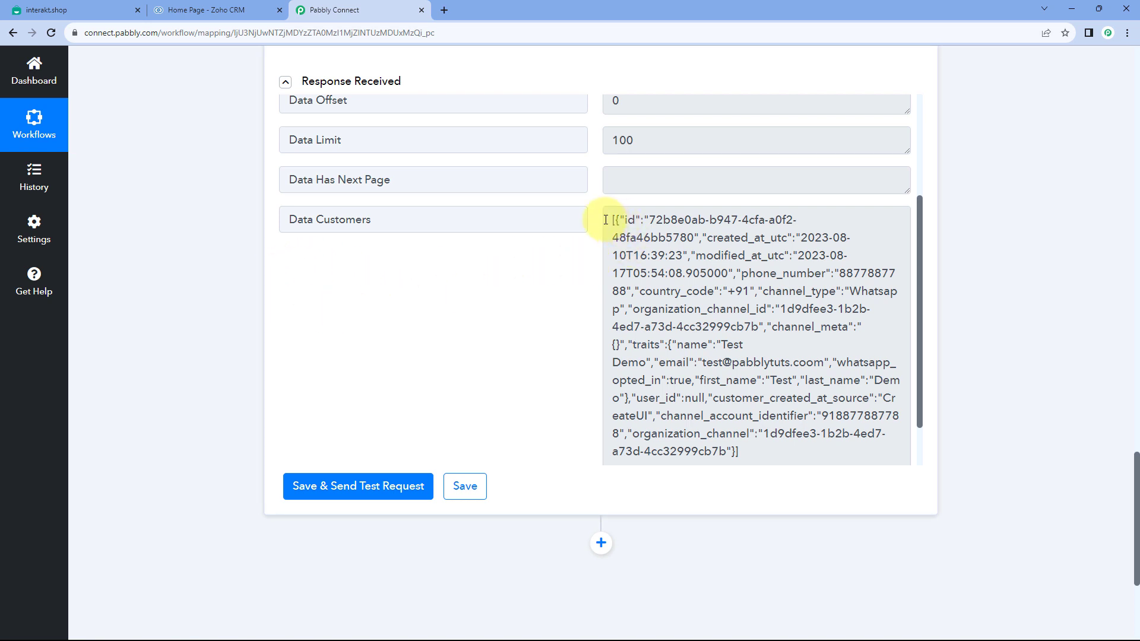
left_click_drag(606, 220, 711, 333)
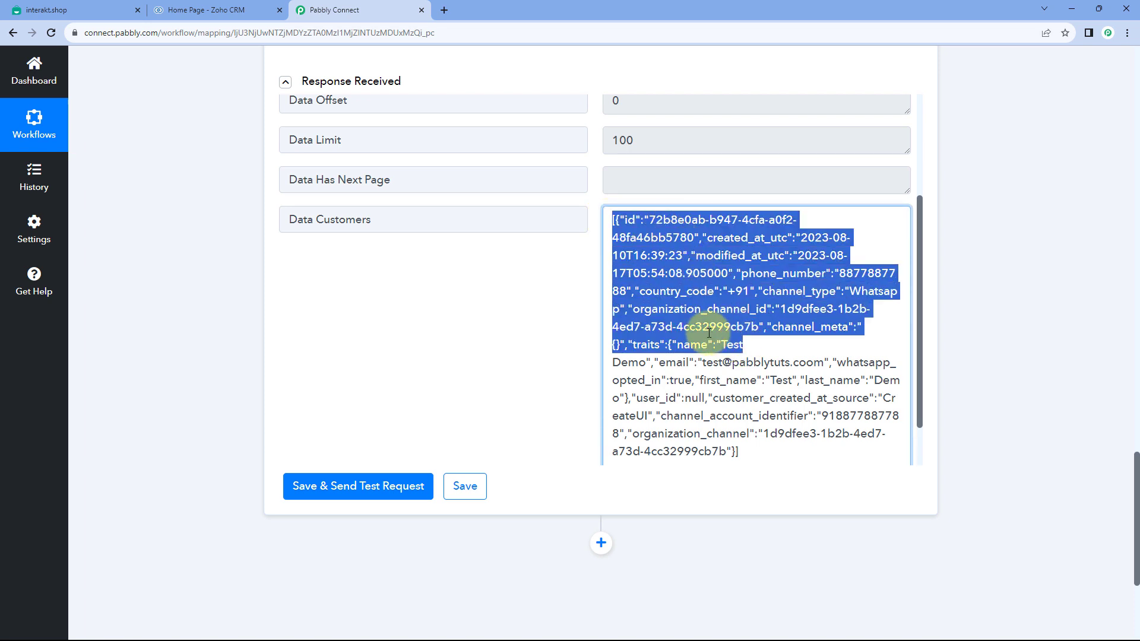
left_click(665, 285)
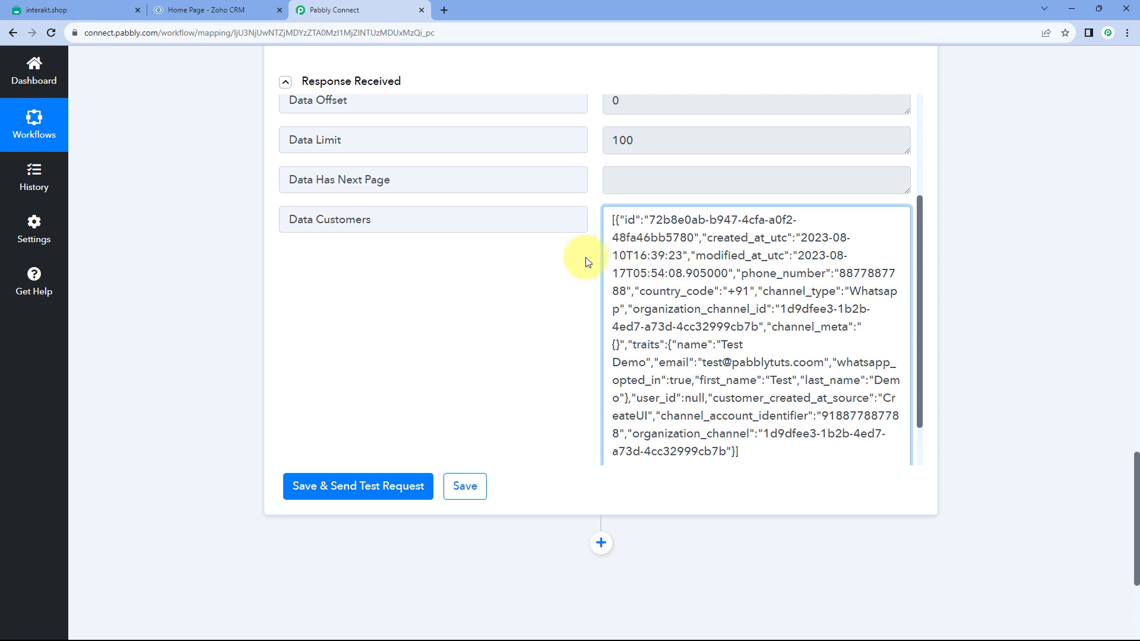
Add an Iterator by Pabbly action step below the Interakt step
scroll(585, 257, "down", 1)
left_click(516, 265)
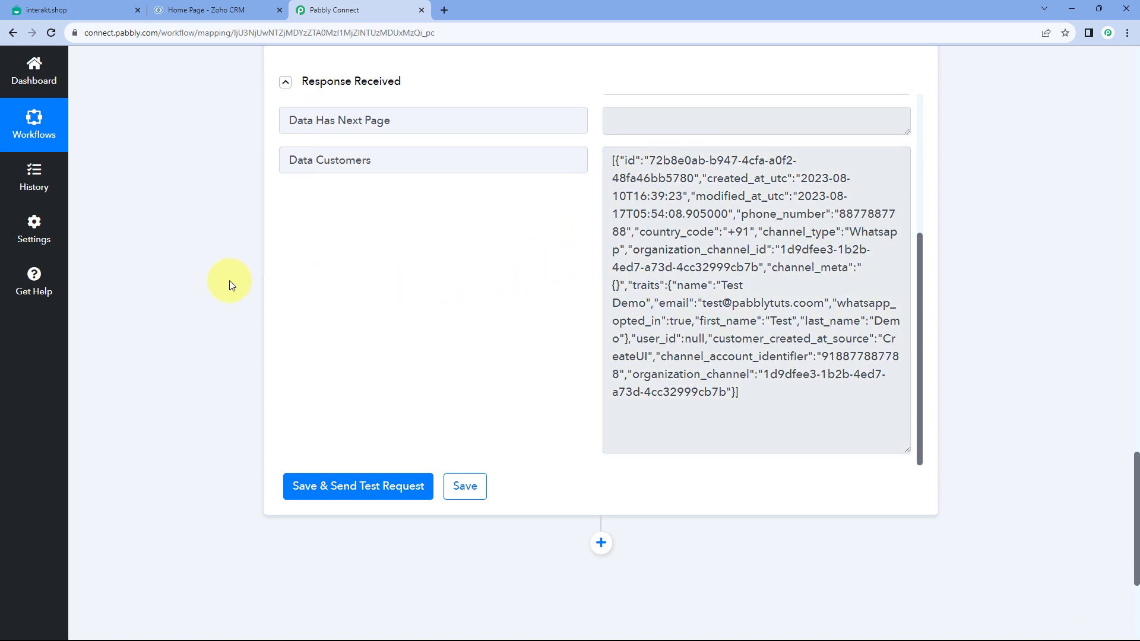
scroll(229, 280, "down", 4)
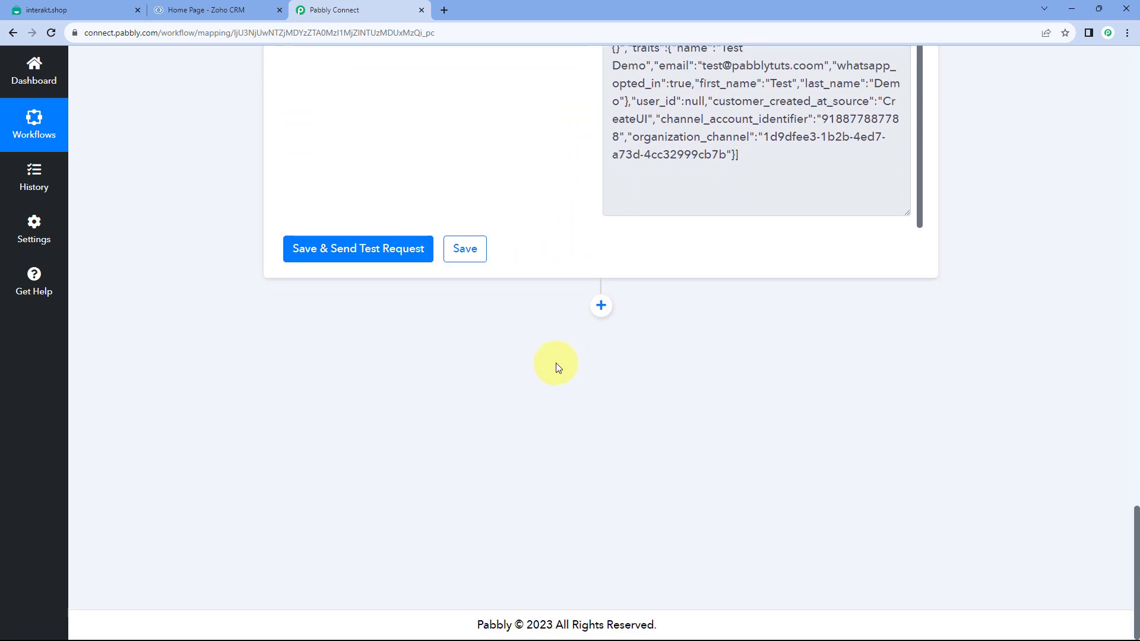
left_click(600, 305)
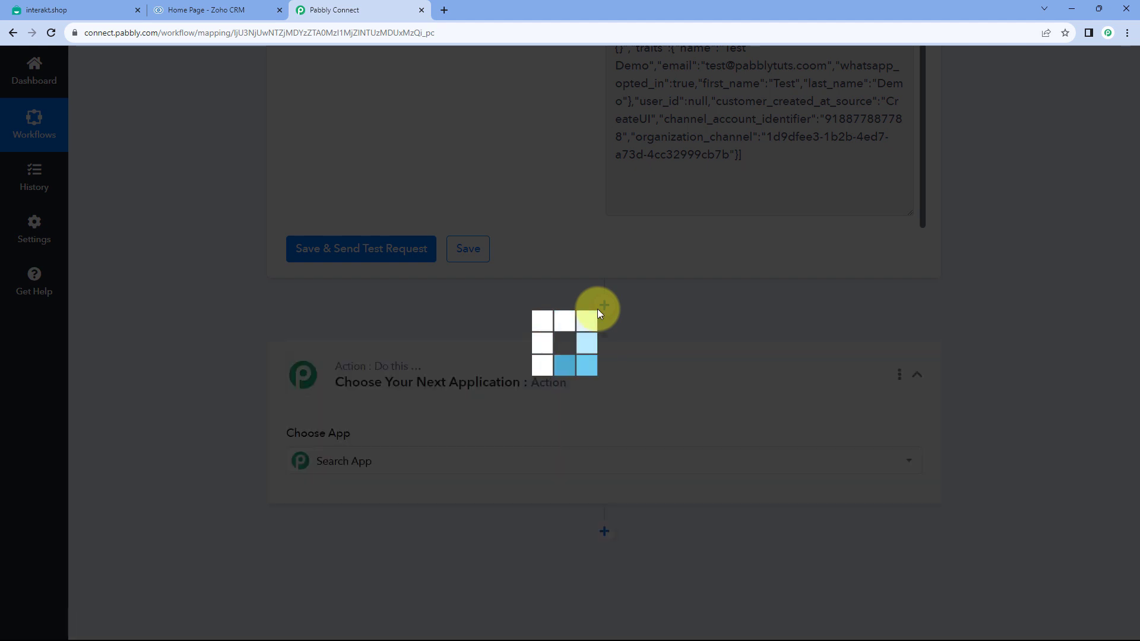
scroll(473, 333, "down", 3)
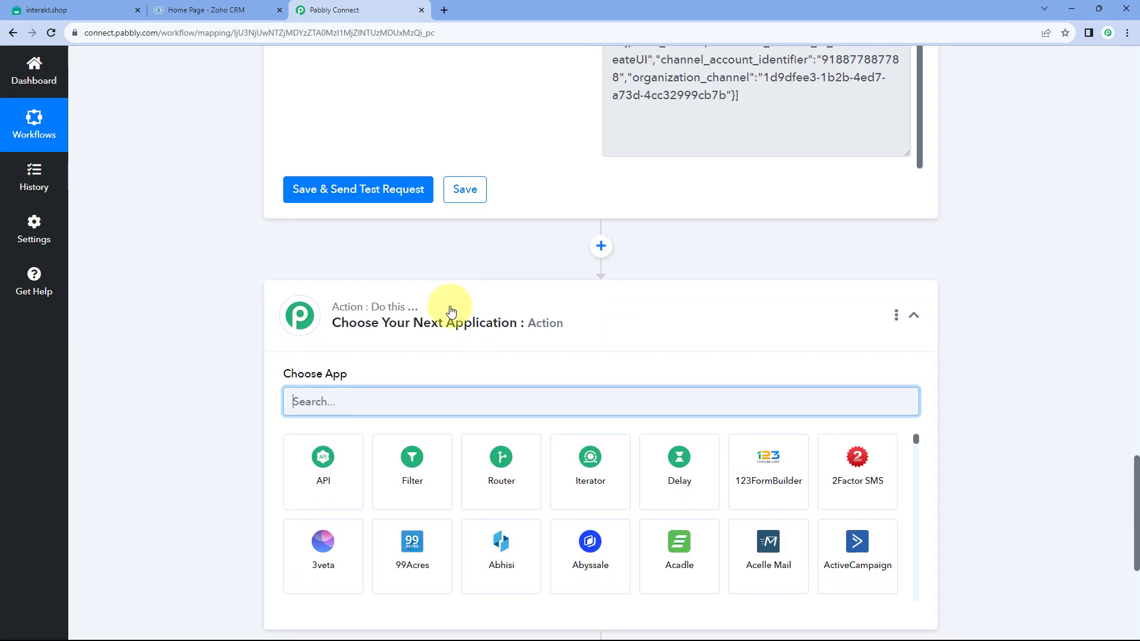
left_click(587, 363)
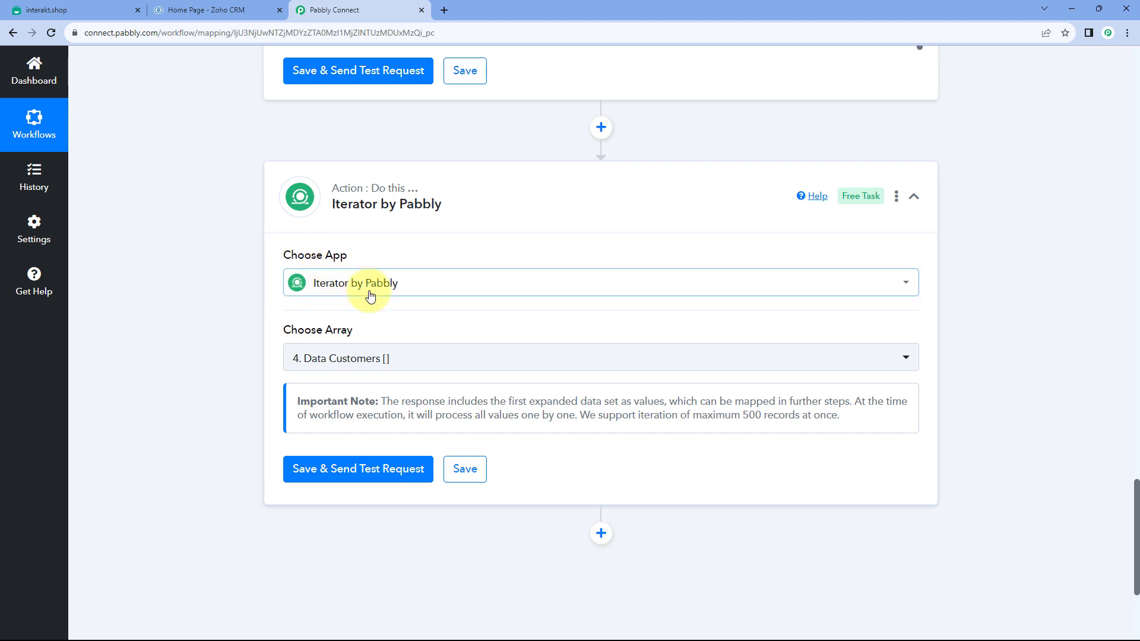
Check that the Iterator uses the Interakt step's Data Customers array, then save the Iterator and send a test request
scroll(295, 268, "down", 1)
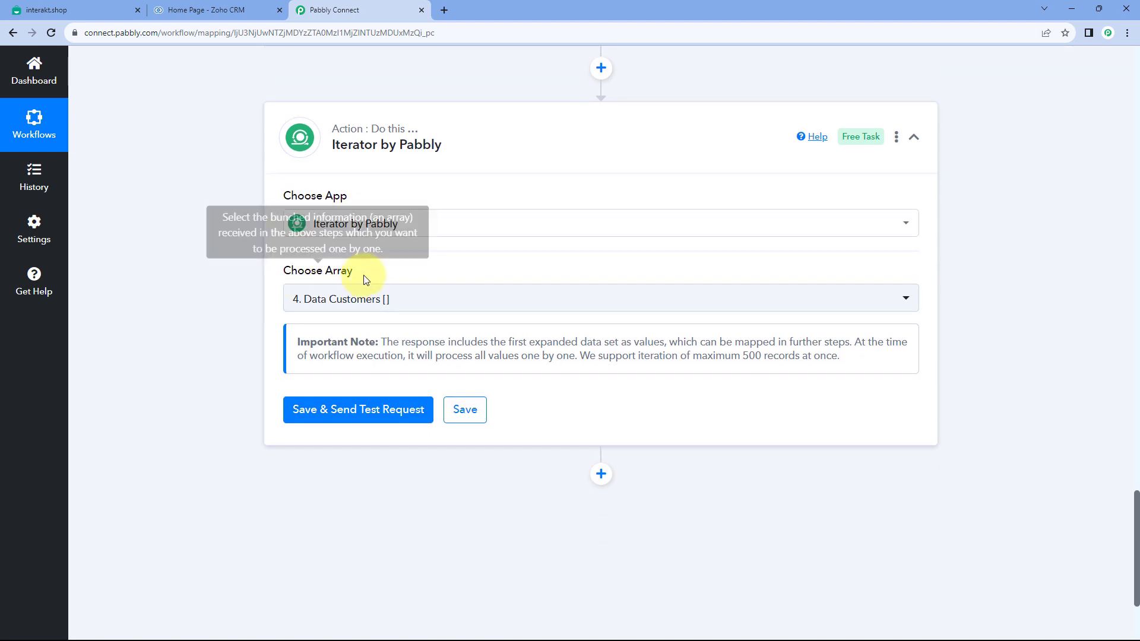
left_click(442, 297)
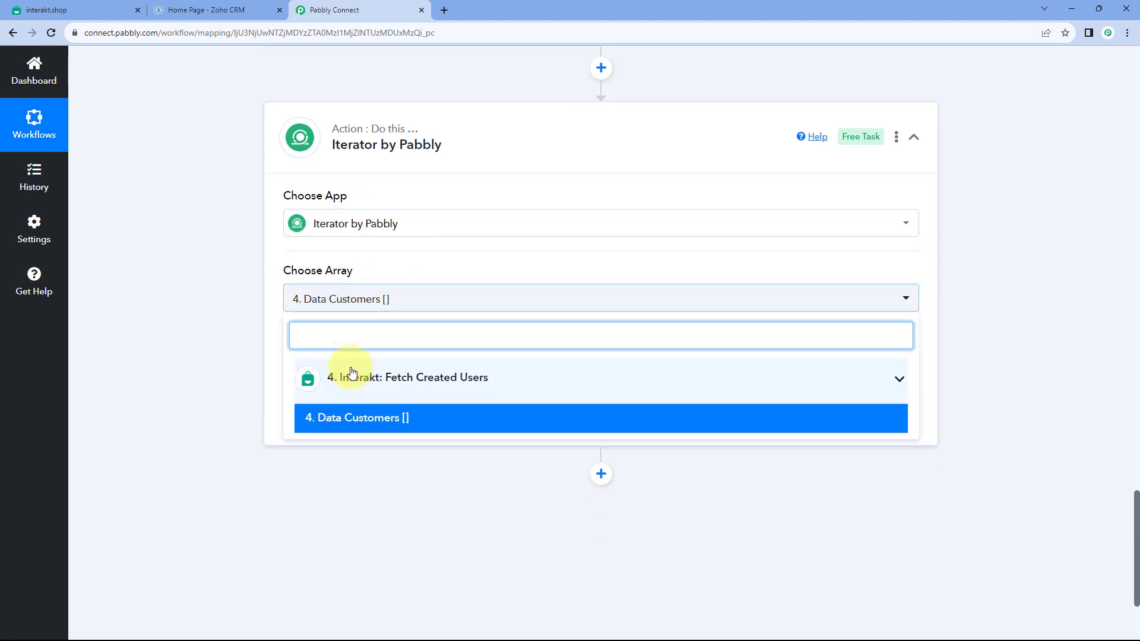
left_click(238, 299)
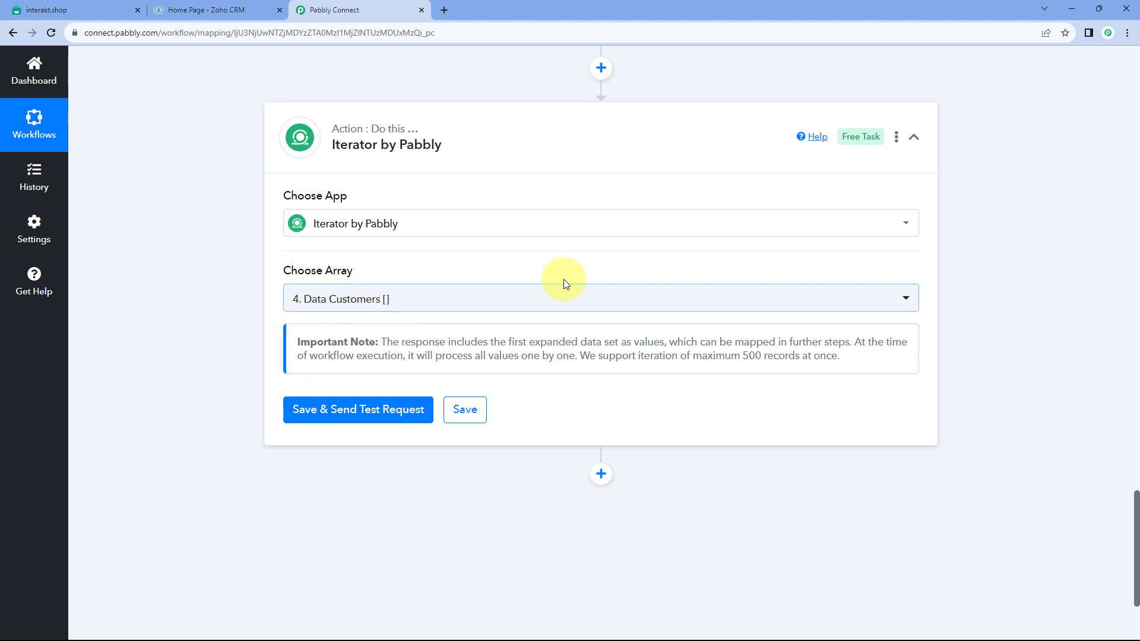
scroll(564, 279, "up", 10)
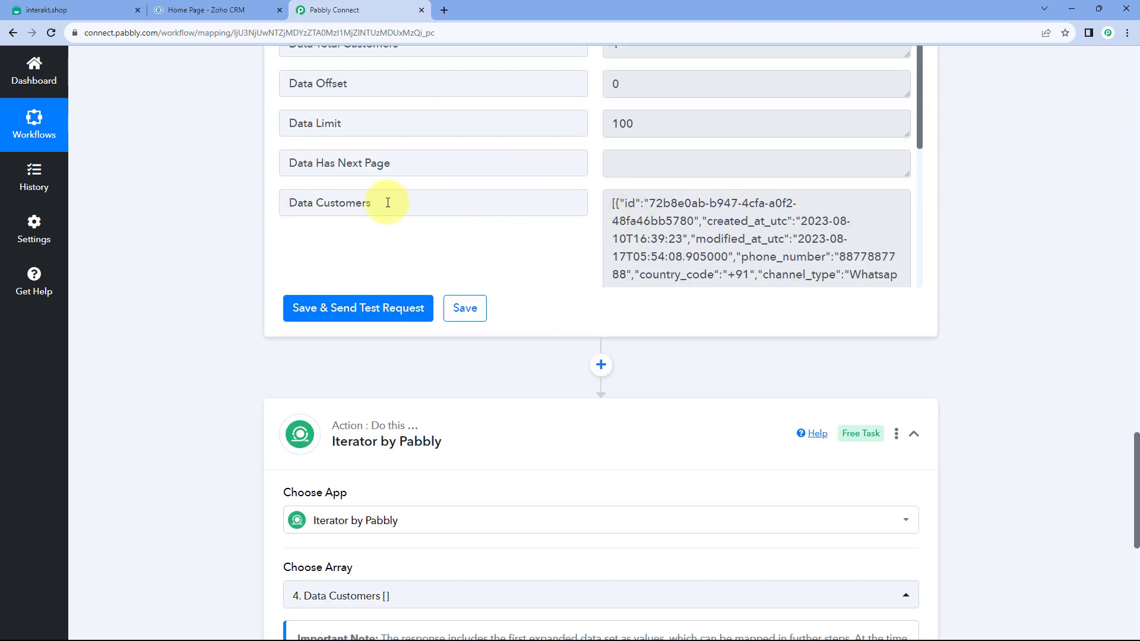
left_click_drag(391, 206, 305, 207)
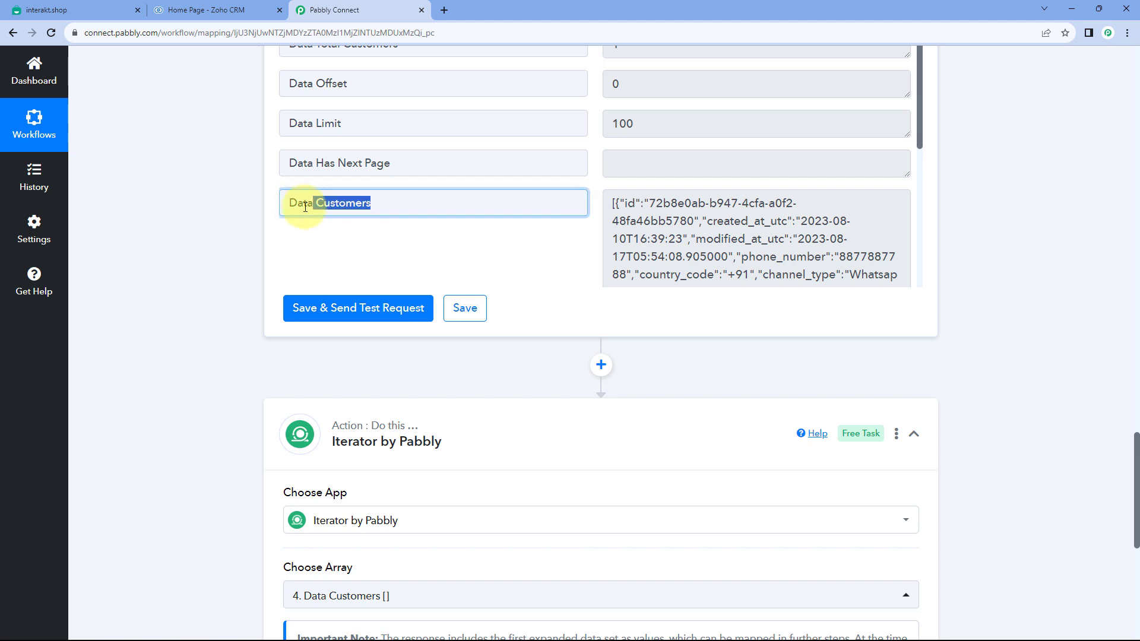
left_click(388, 208)
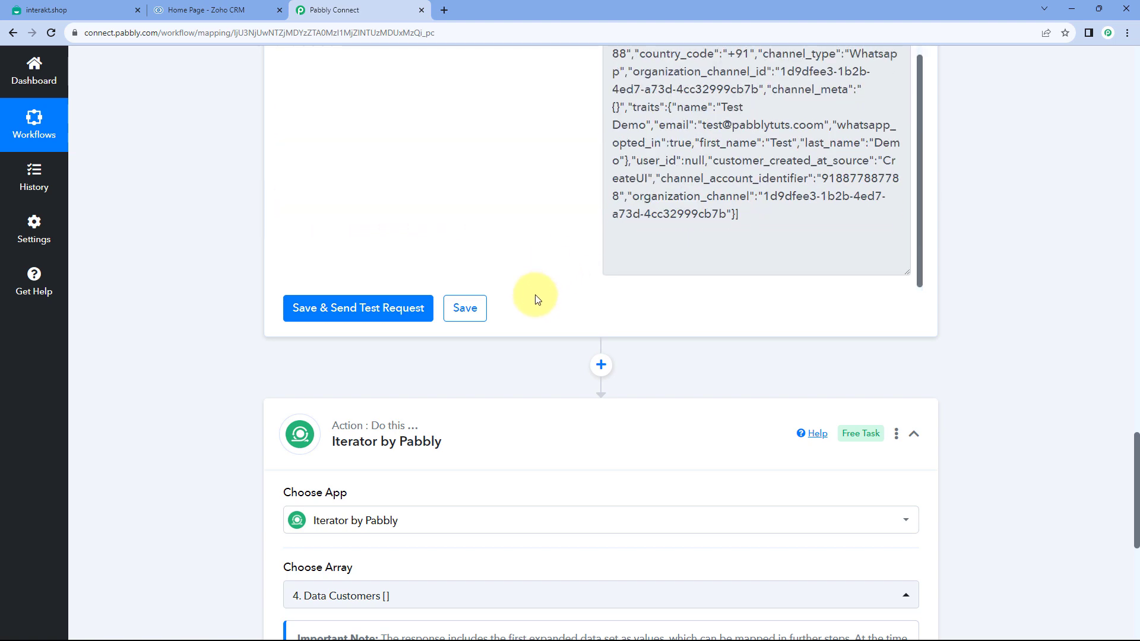
scroll(537, 298, "down", 5)
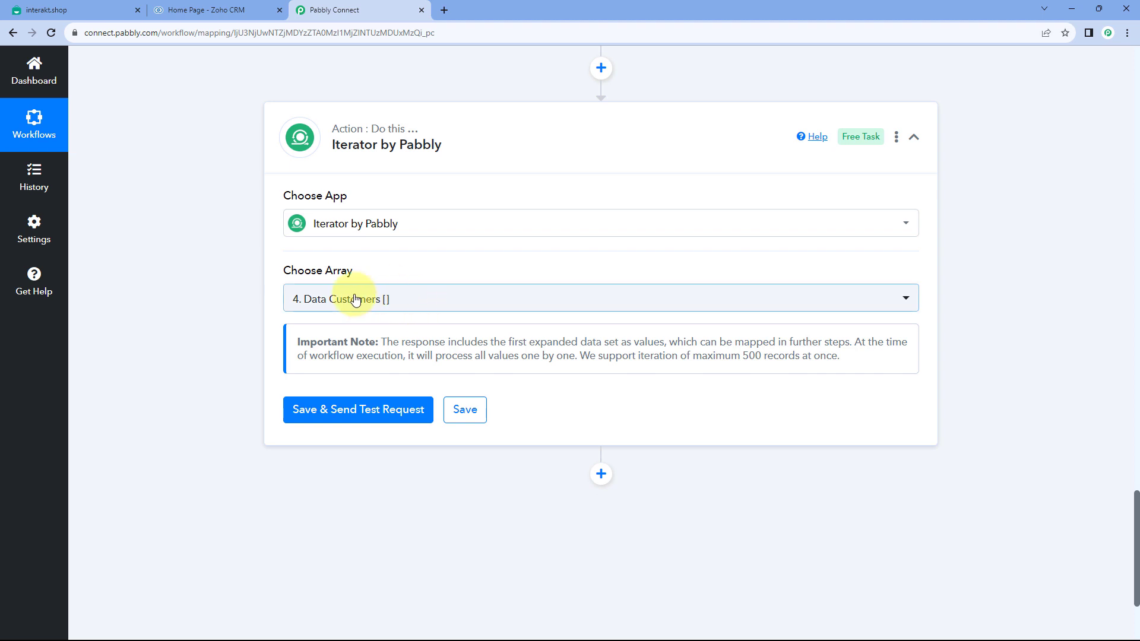
scroll(418, 310, "down", 2)
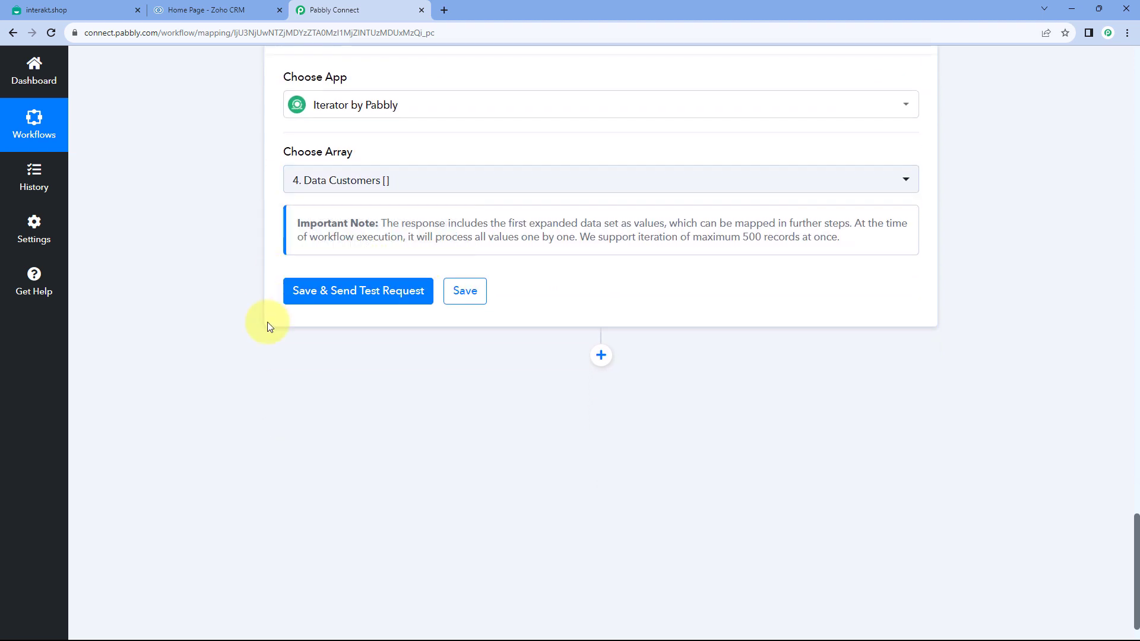
left_click(362, 294)
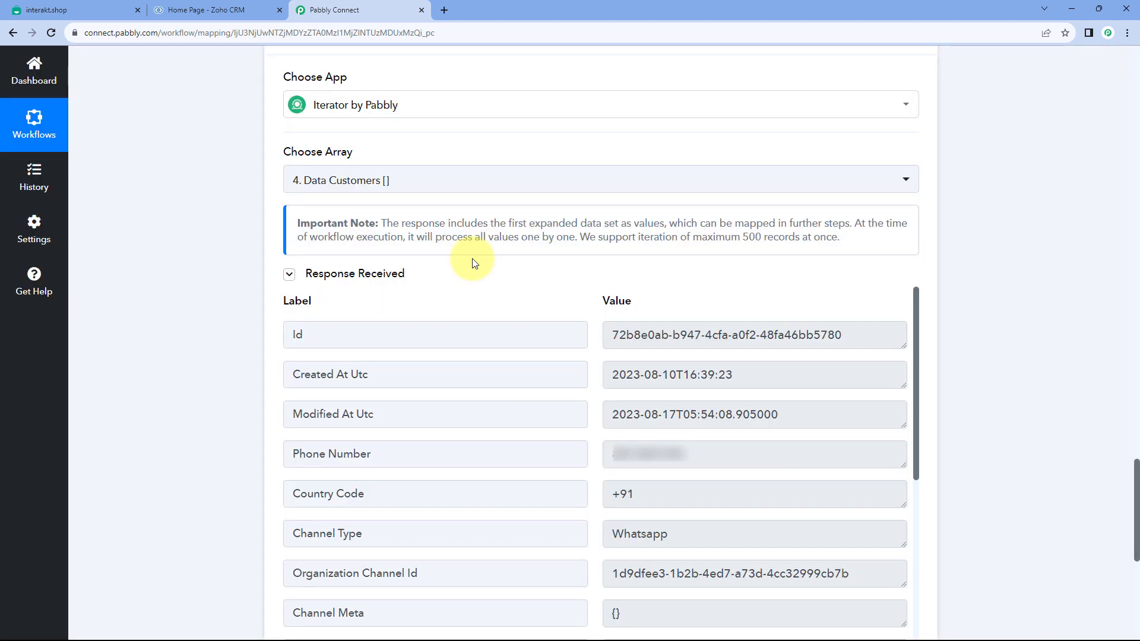
Compare the separate fields in the Iterator response with the raw Data Customers array in the Interakt response
scroll(492, 257, "down", 1)
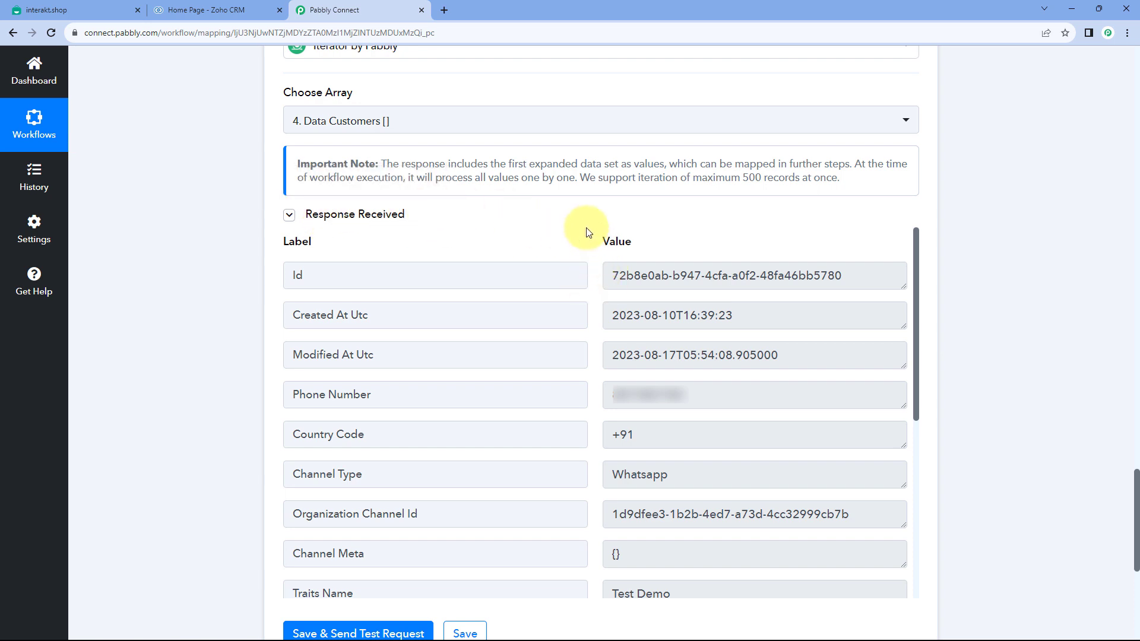
scroll(582, 228, "down", 1)
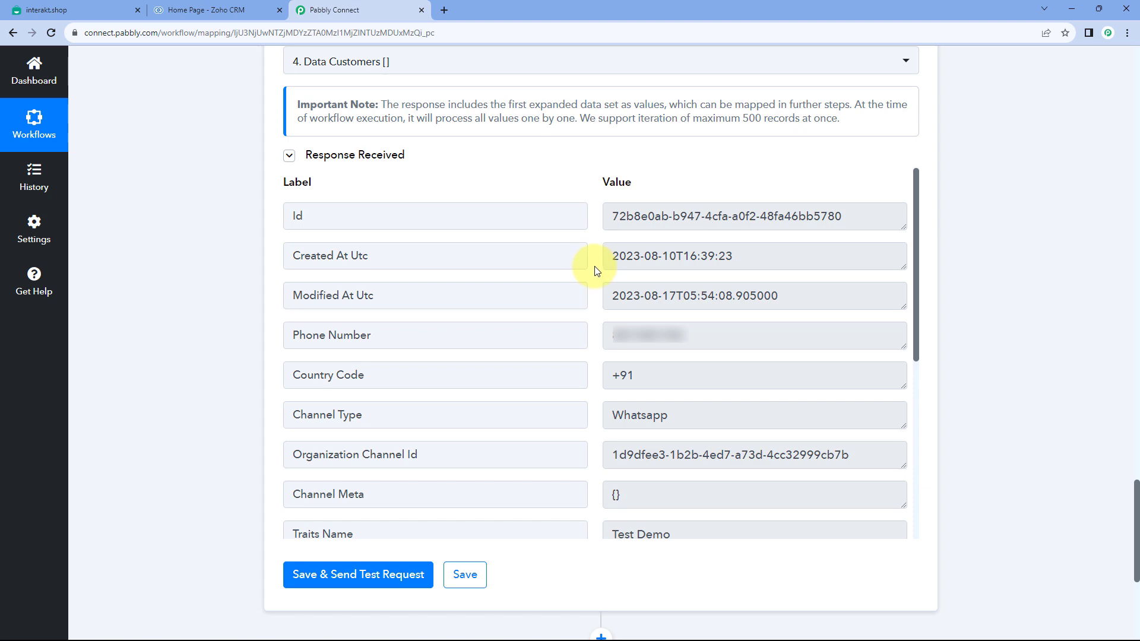
scroll(591, 178, "up", 10)
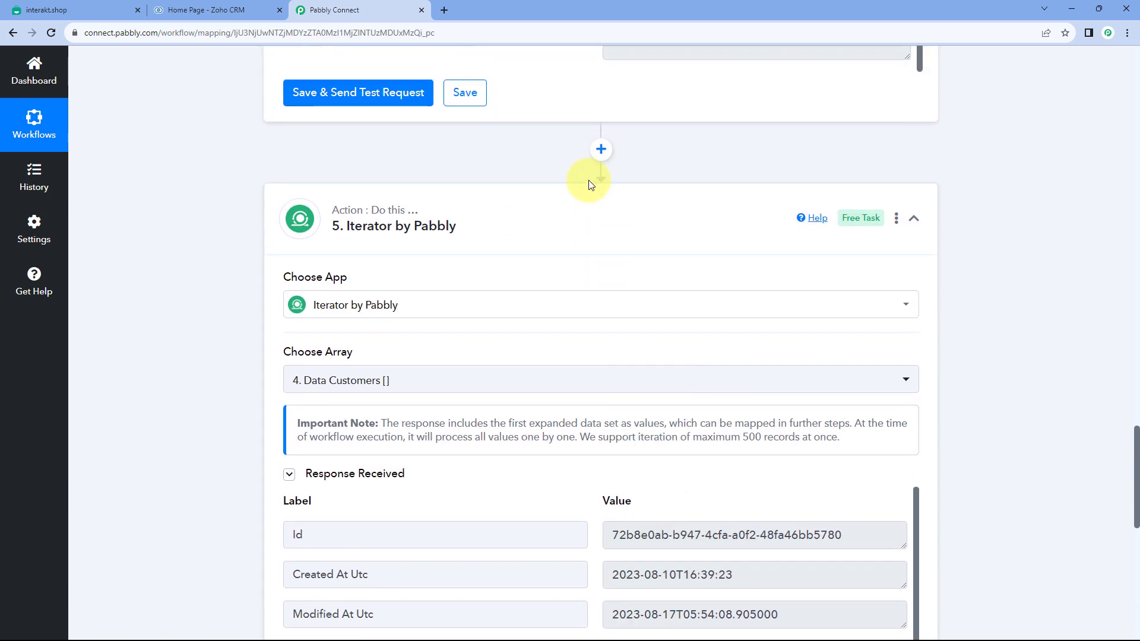
scroll(665, 172, "up", 2)
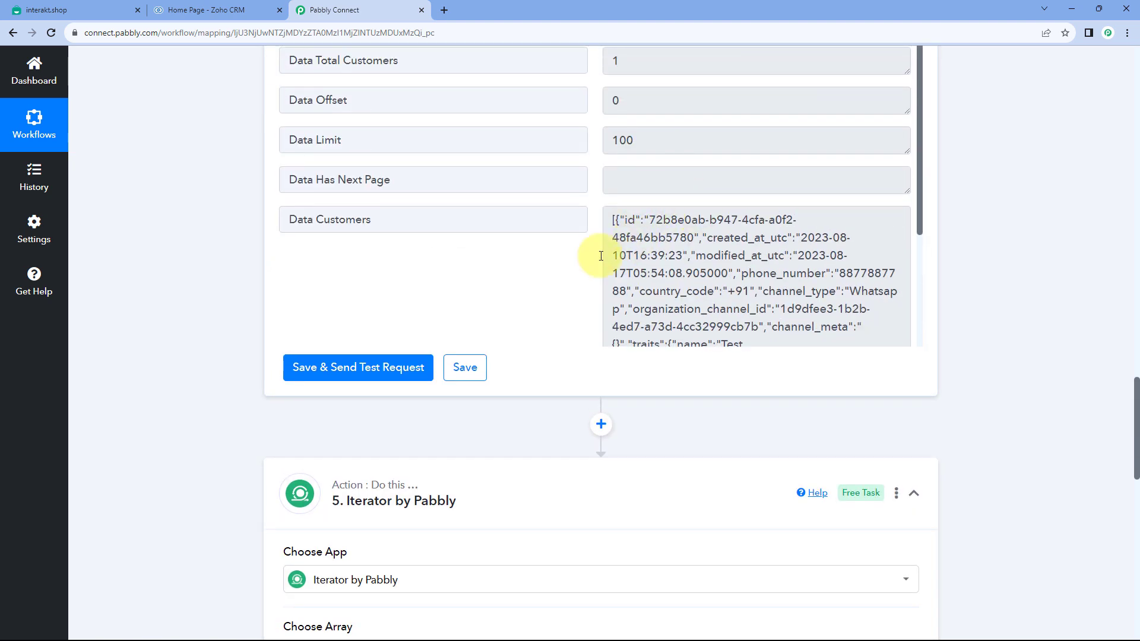
scroll(582, 279, "down", 4)
scroll(553, 330, "down", 13)
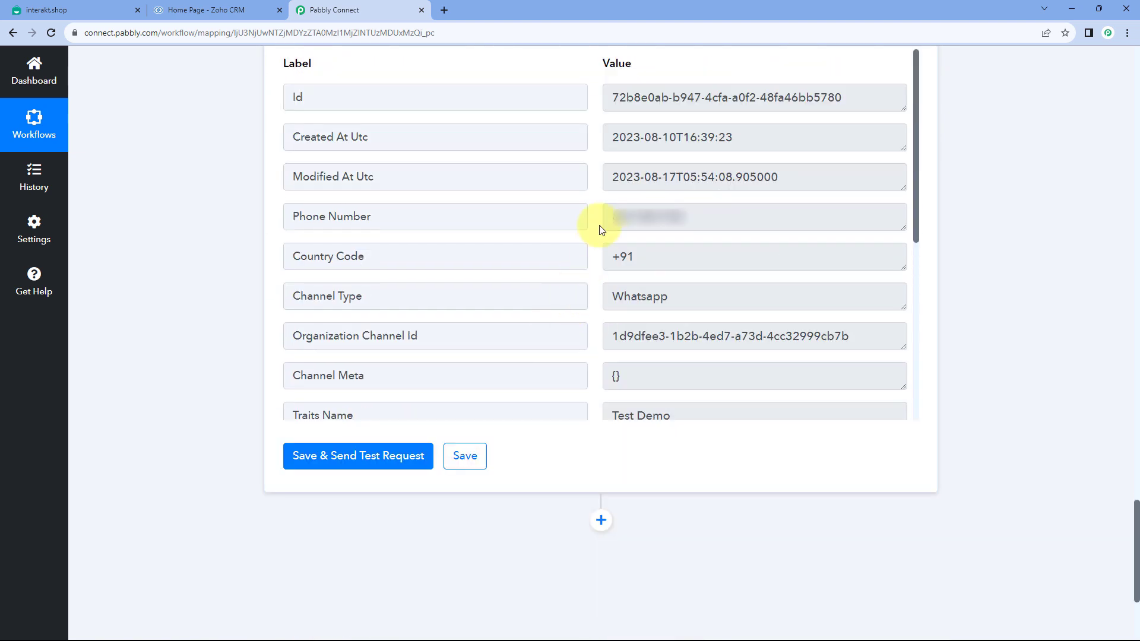
Examine the customer's creation date, phone number, first name, last name and email in the Iterator response
scroll(600, 223, "up", 2)
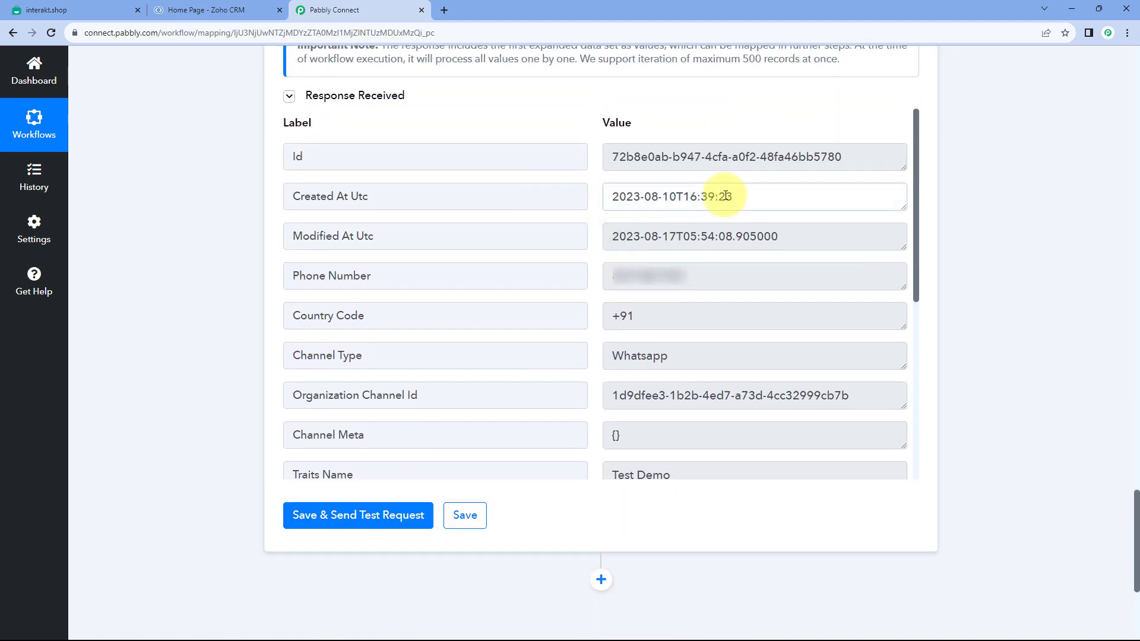
left_click_drag(793, 198, 601, 198)
left_click(590, 202)
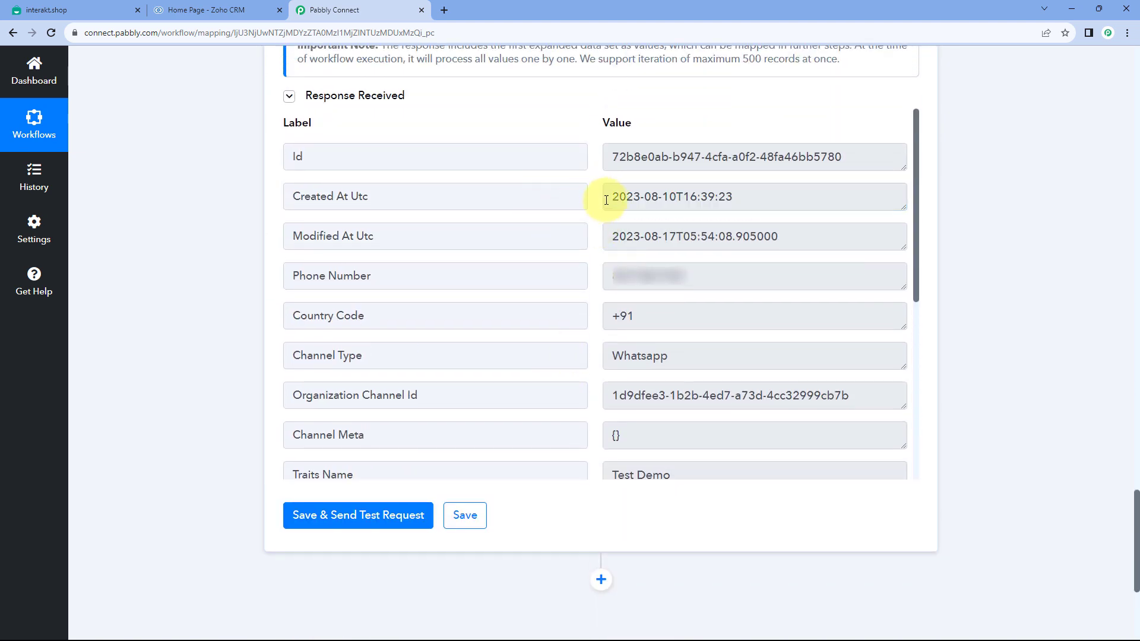
left_click_drag(700, 277, 607, 273)
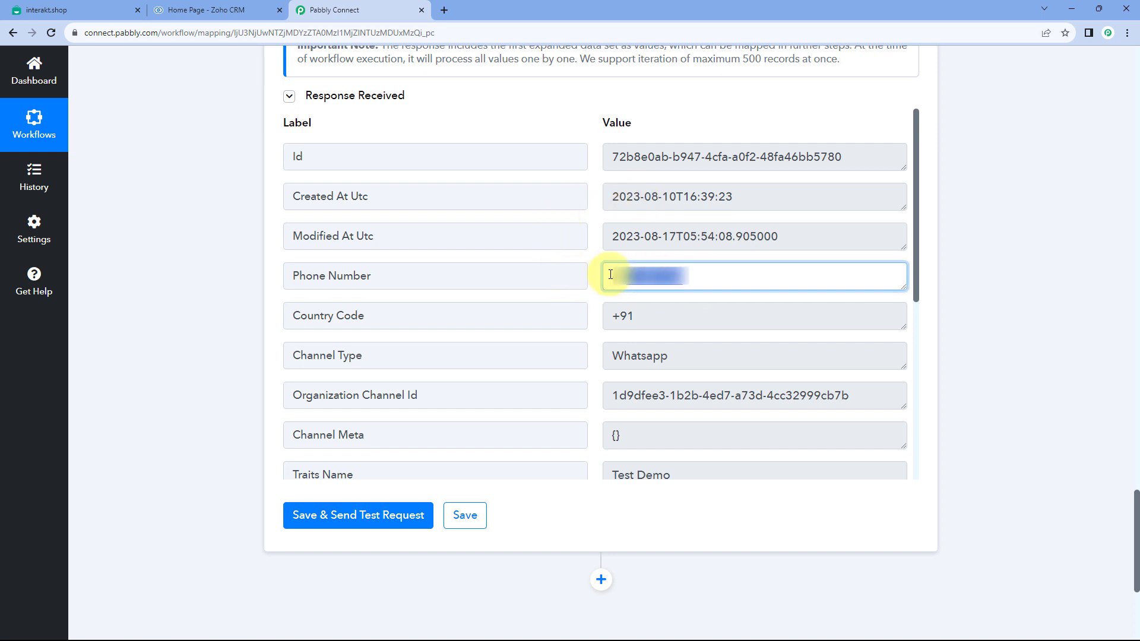
left_click(593, 274)
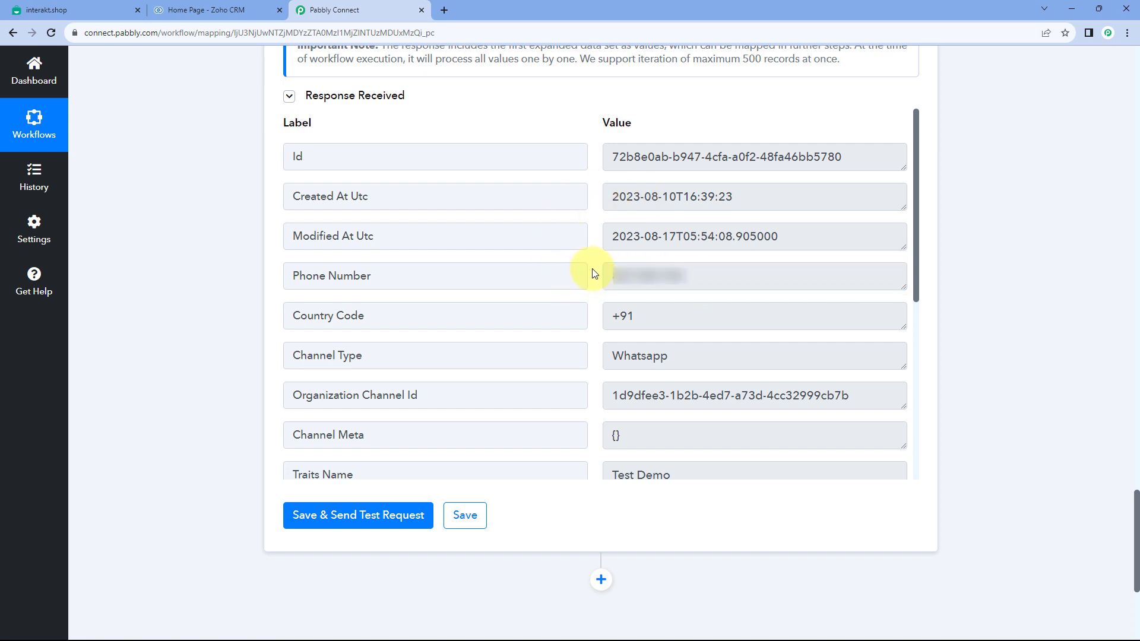
scroll(594, 273, "down", 4)
left_click_drag(682, 237, 611, 253)
scroll(594, 259, "down", 2)
left_click(609, 293)
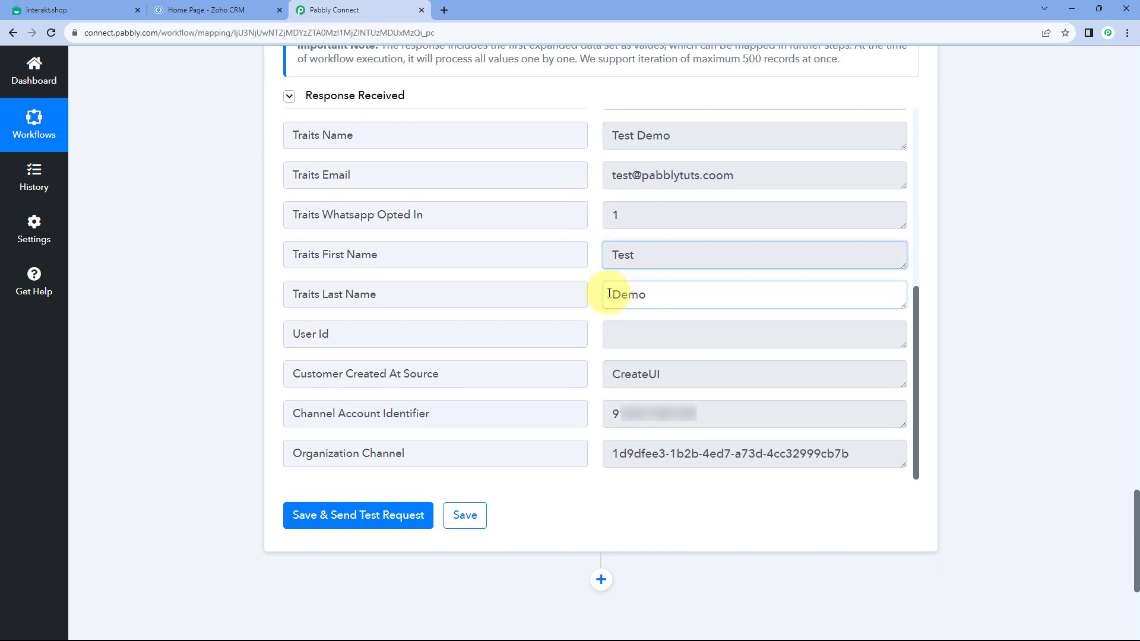
double_click(609, 293)
left_click_drag(760, 178, 554, 178)
scroll(581, 245, "down", 1)
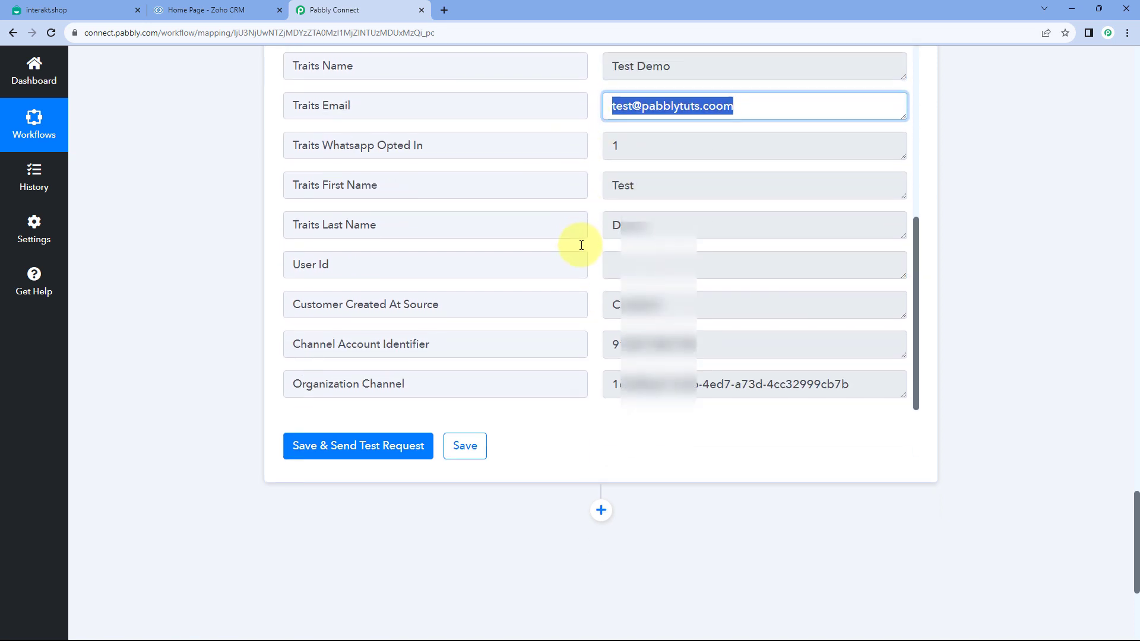
scroll(585, 261, "down", 2)
scroll(594, 297, "up", 1)
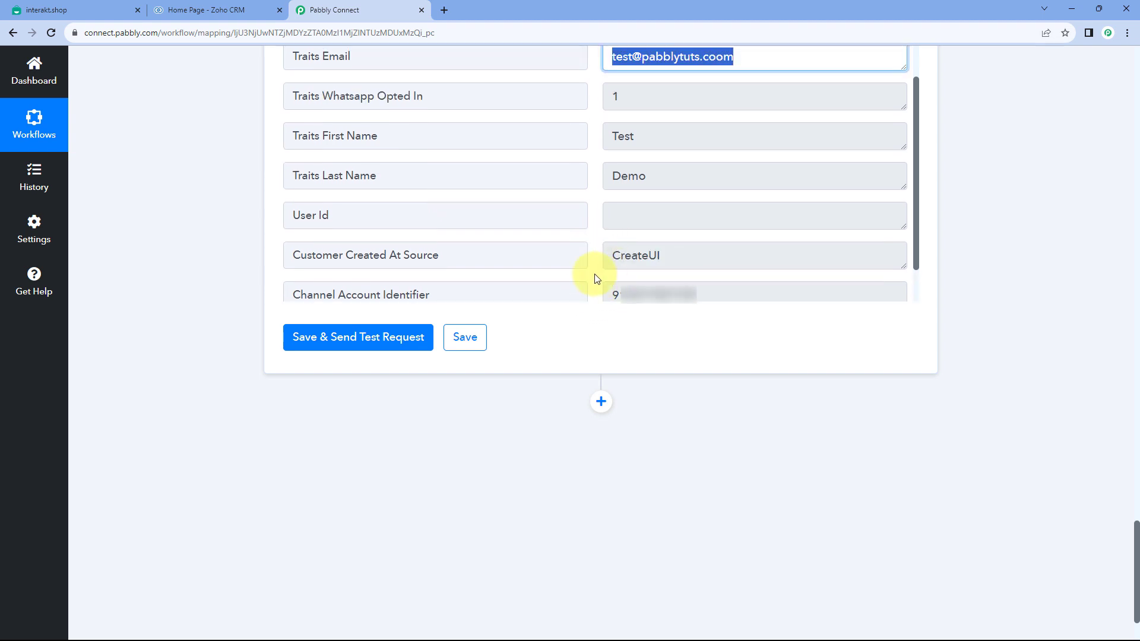
scroll(596, 277, "up", 3)
scroll(582, 265, "down", 3)
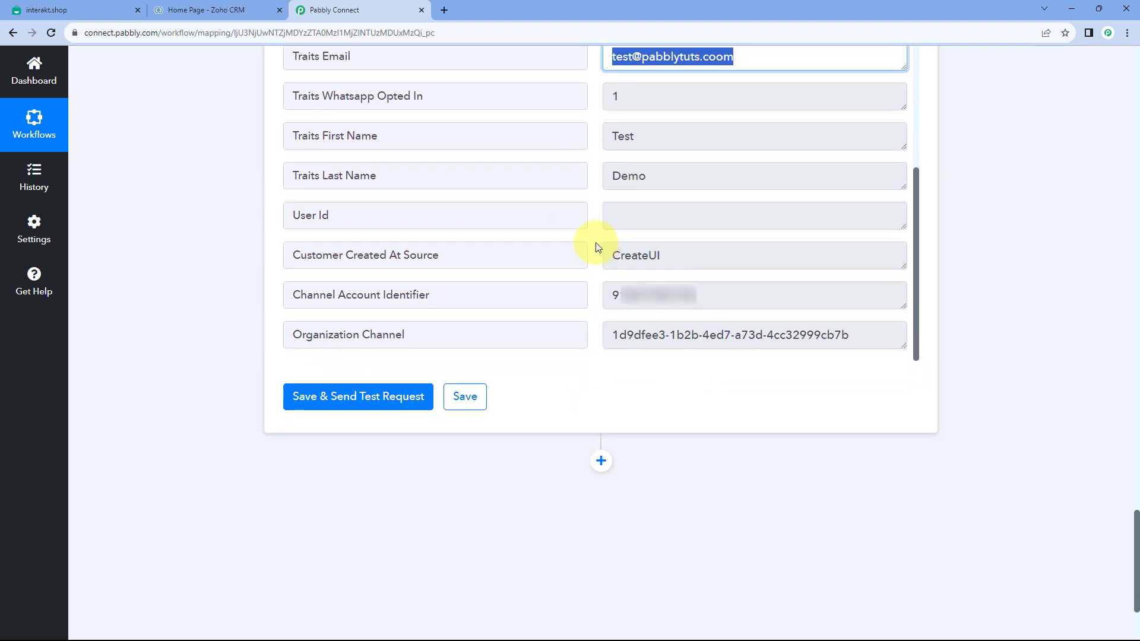
scroll(593, 243, "down", 1)
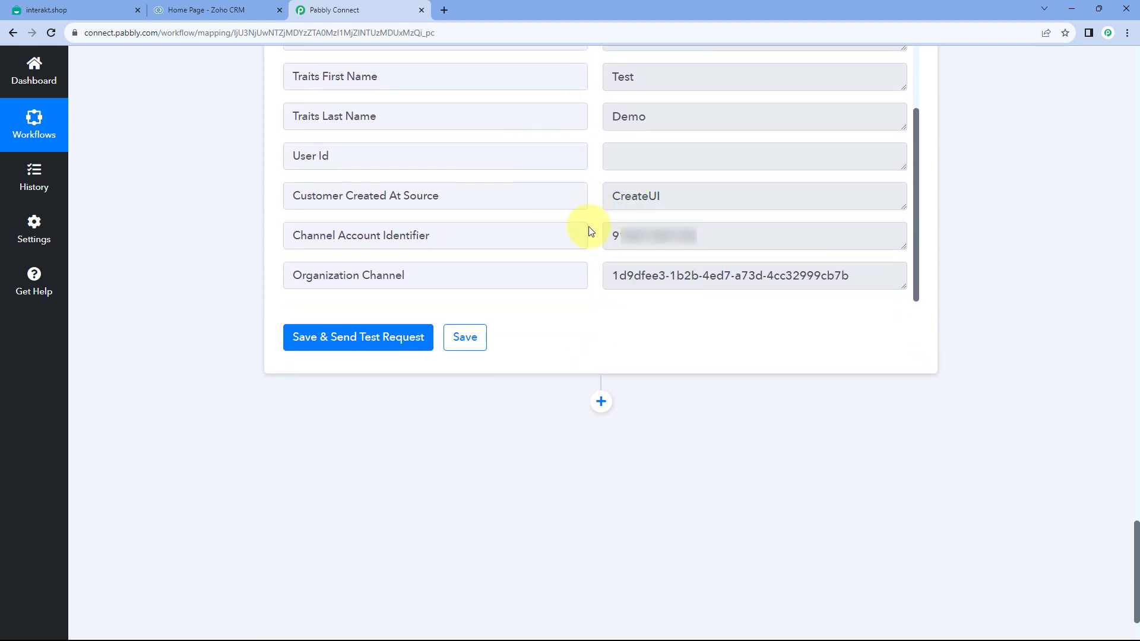
scroll(584, 234, "up", 5)
scroll(701, 333, "up", 3)
scroll(669, 312, "up", 3)
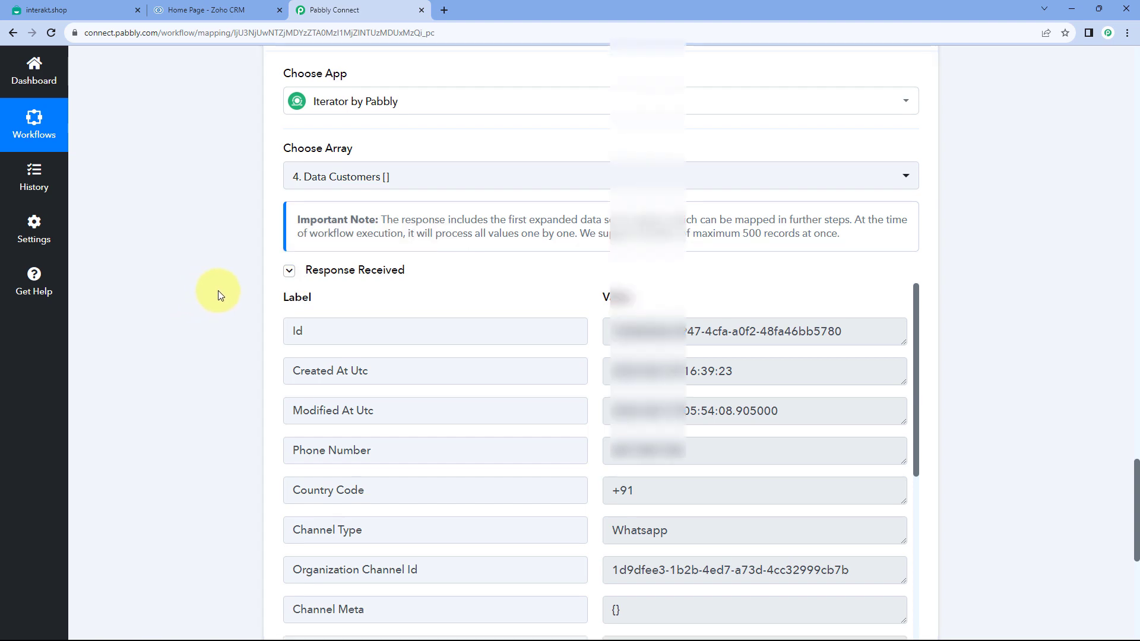
Add a new action step below the Iterator and choose Zoho CRM as its app
scroll(219, 291, "down", 8)
left_click(601, 305)
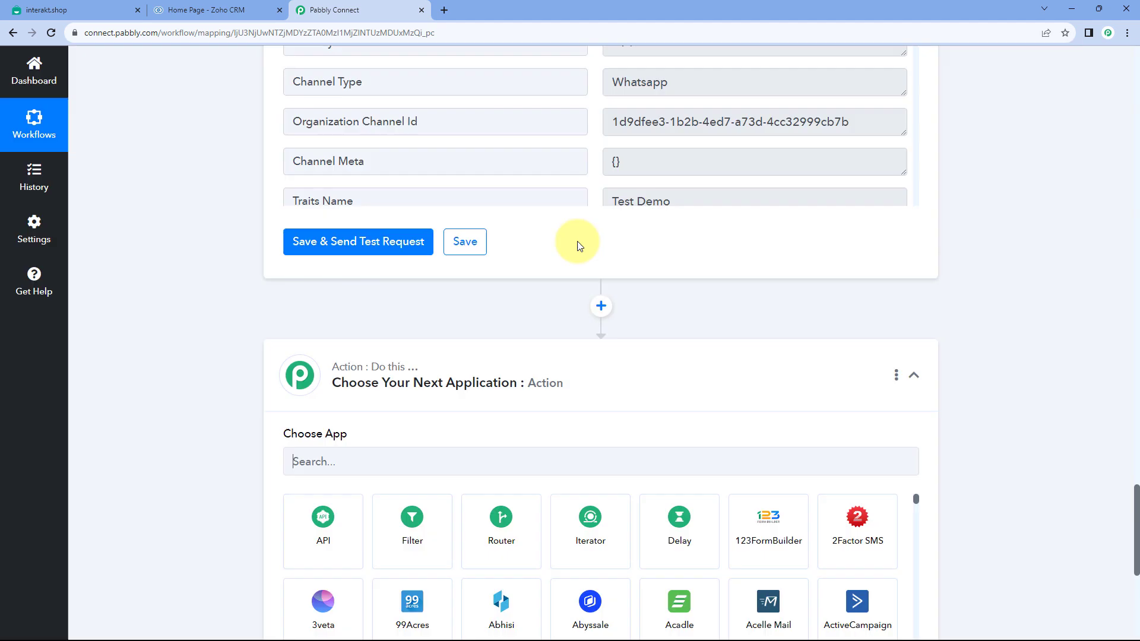
scroll(579, 245, "down", 3)
left_click(292, 283)
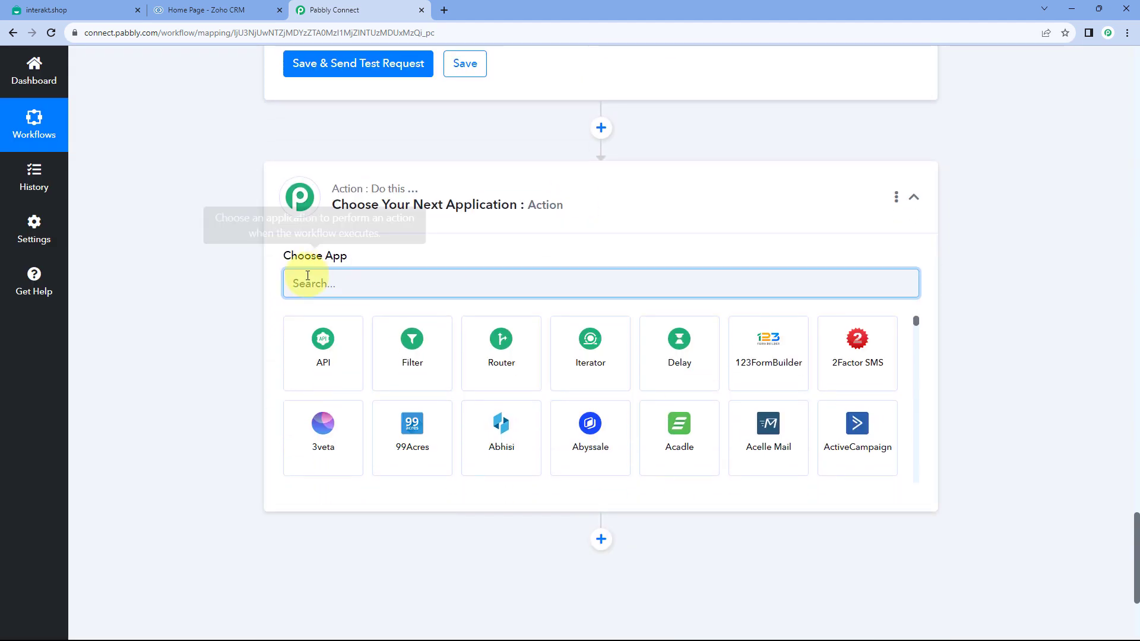
type("Zoho ")
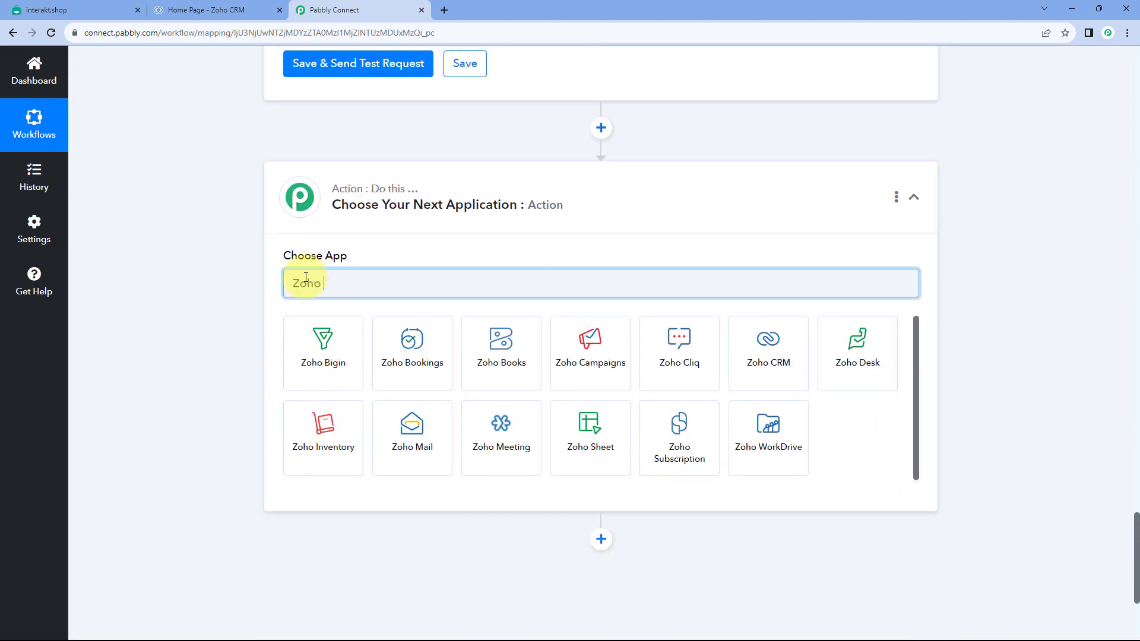
type("CRN")
key("BackSpace")
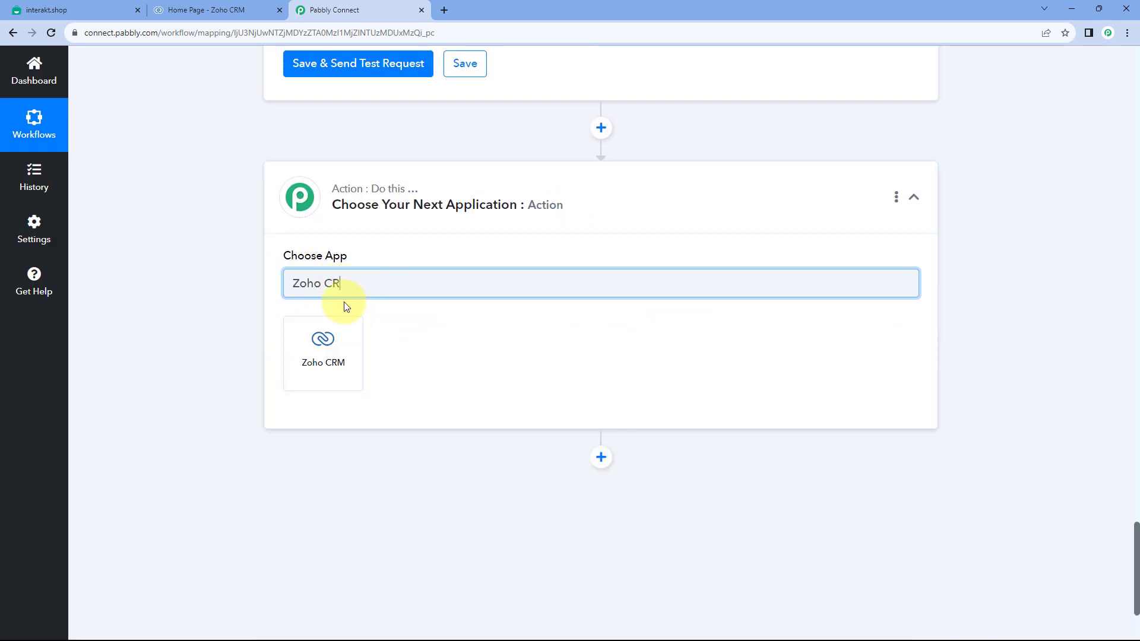
left_click(323, 337)
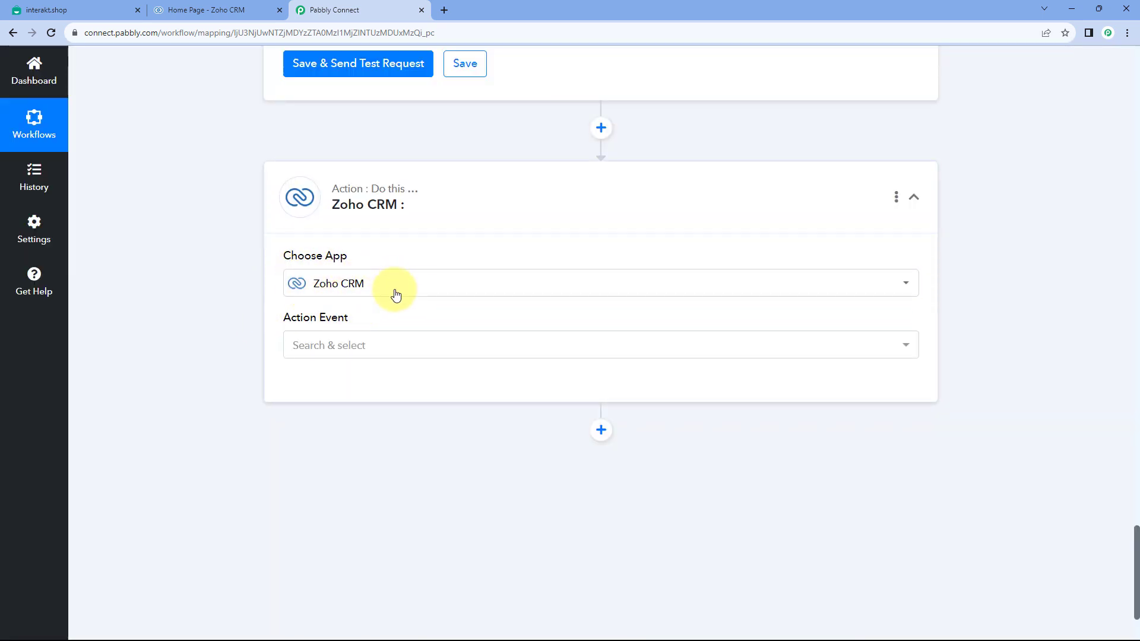
Choose Insert/Update Record as the Zoho CRM step's action event
left_click(394, 343)
scroll(226, 324, "down", 2)
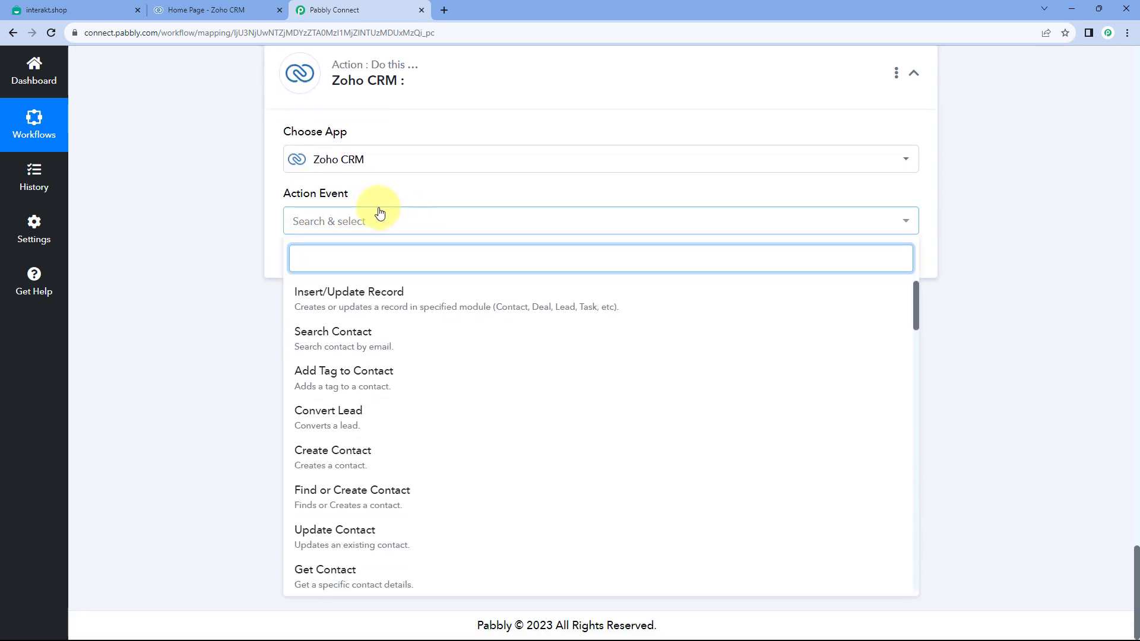
left_click(408, 295)
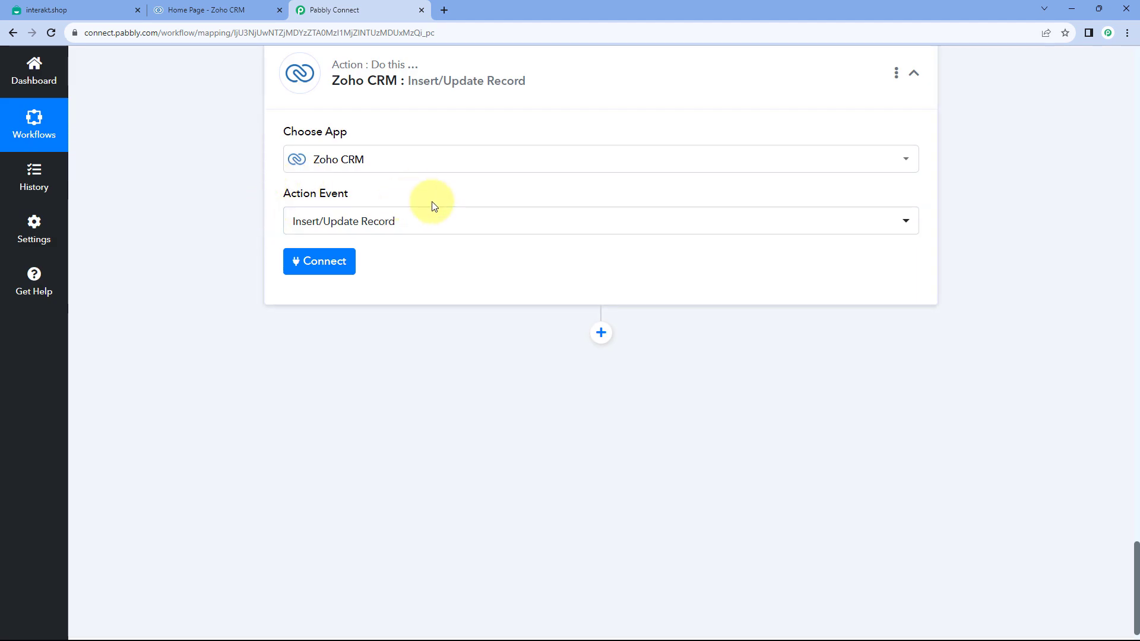
Start connecting a new Zoho CRM account to the step and check the open Zoho CRM account to use
left_click(323, 261)
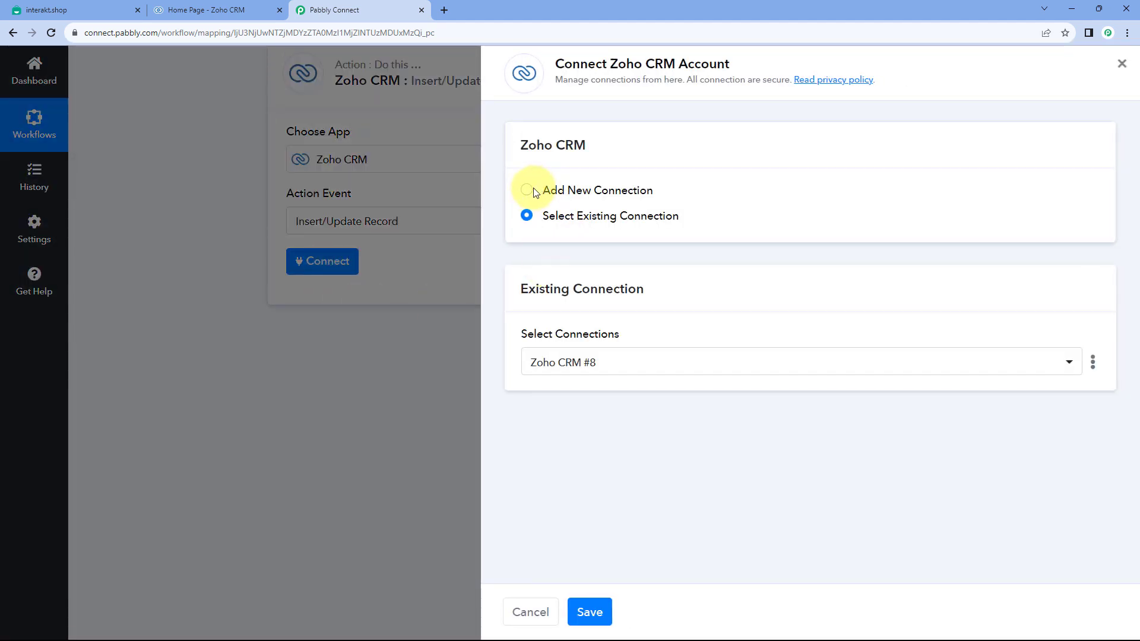
left_click(543, 185)
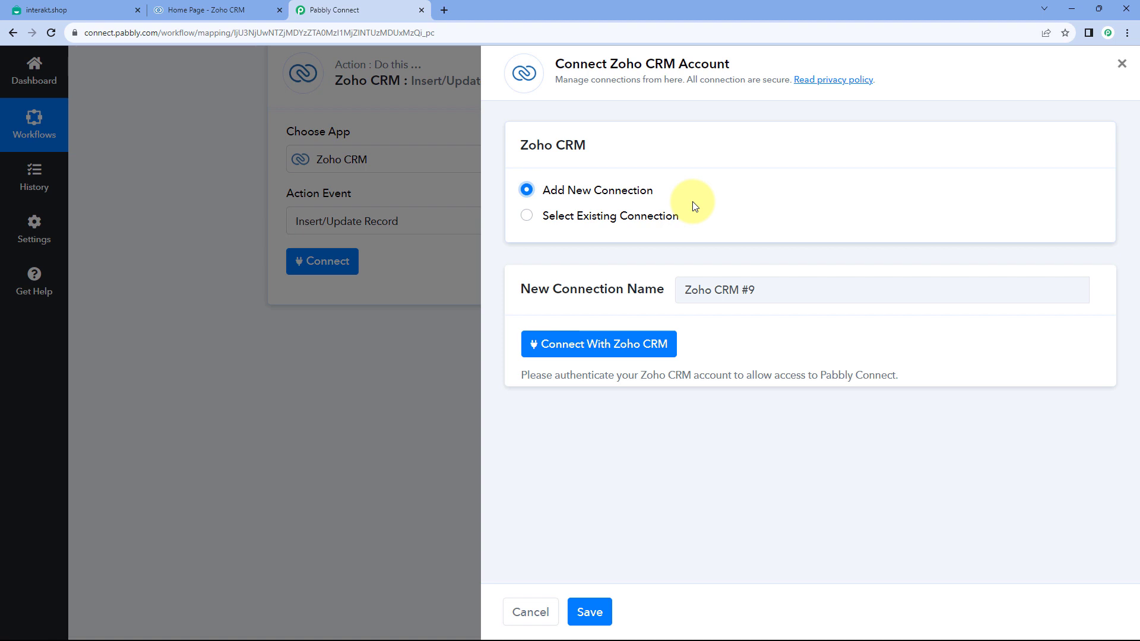
left_click(596, 349)
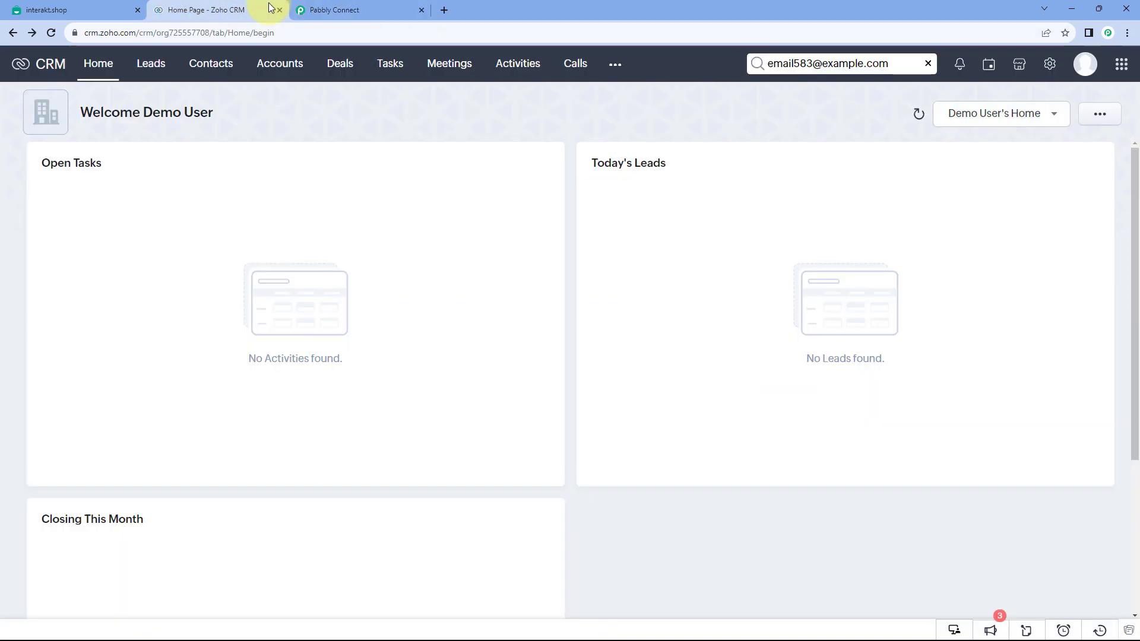
left_click(270, 10)
left_click(343, 7)
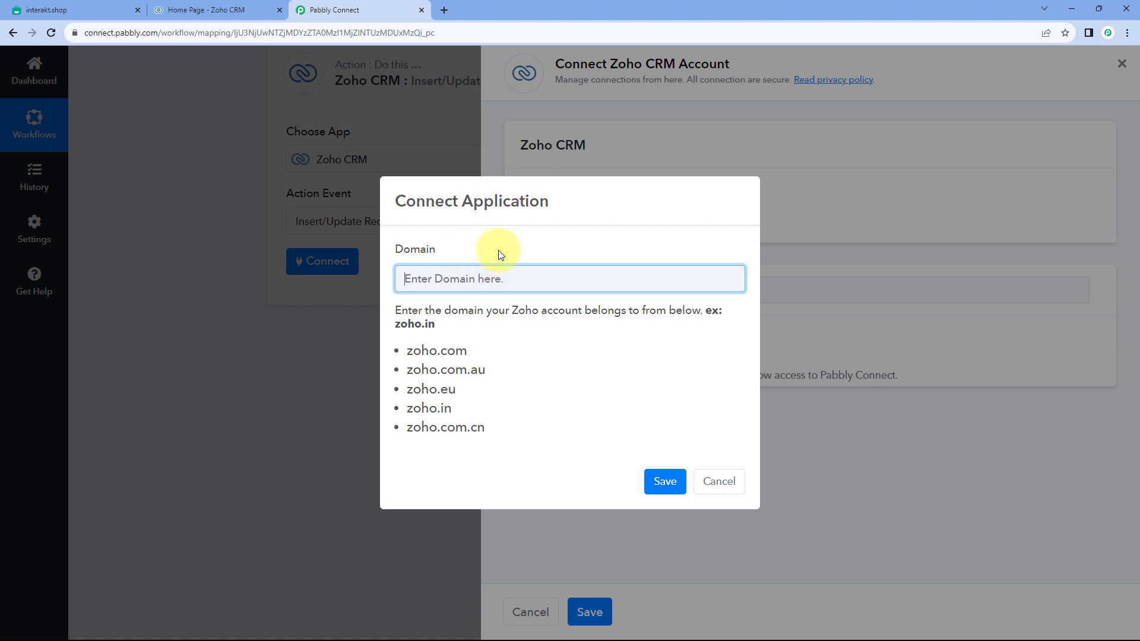
Switch to the Zoho CRM page and copy the domain zoho.com from its web address
left_click(202, 9)
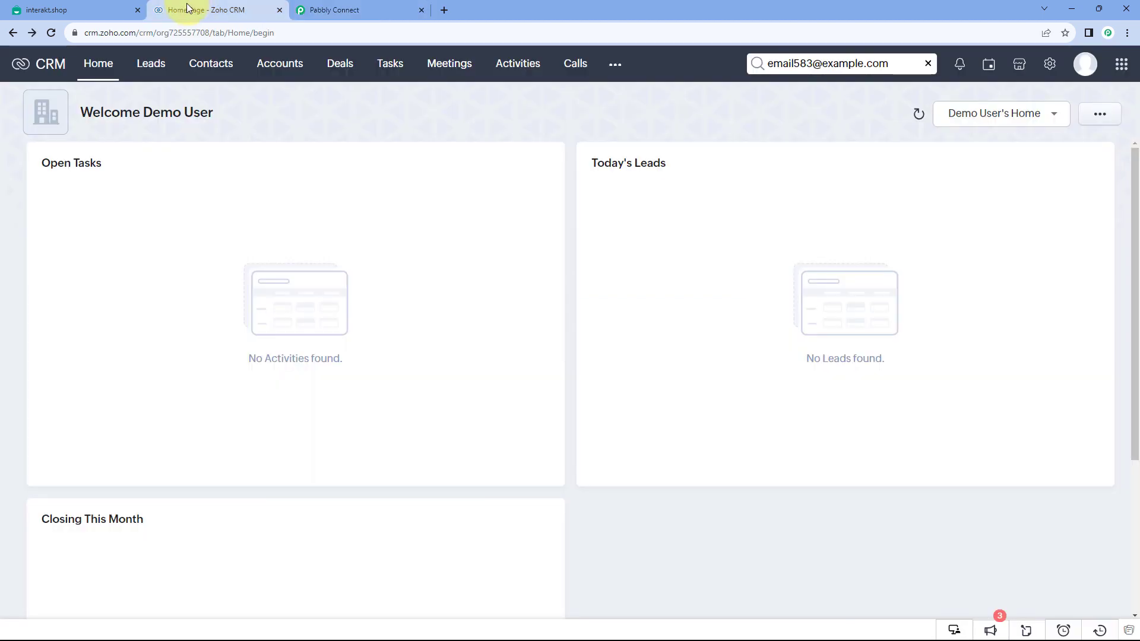
double_click(146, 33)
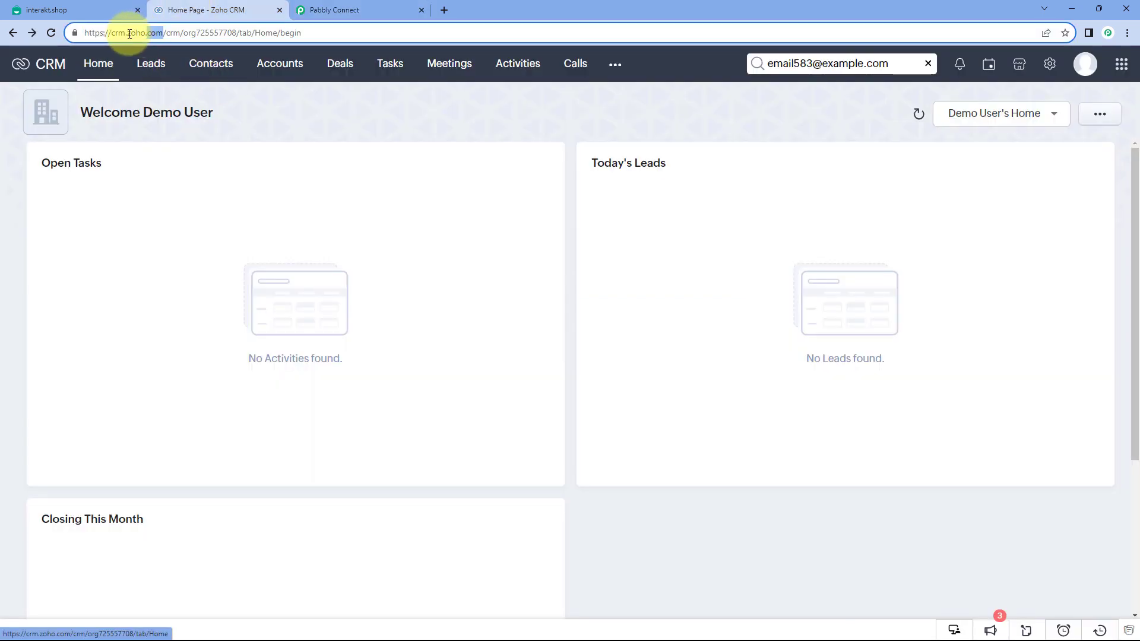
left_click(165, 31)
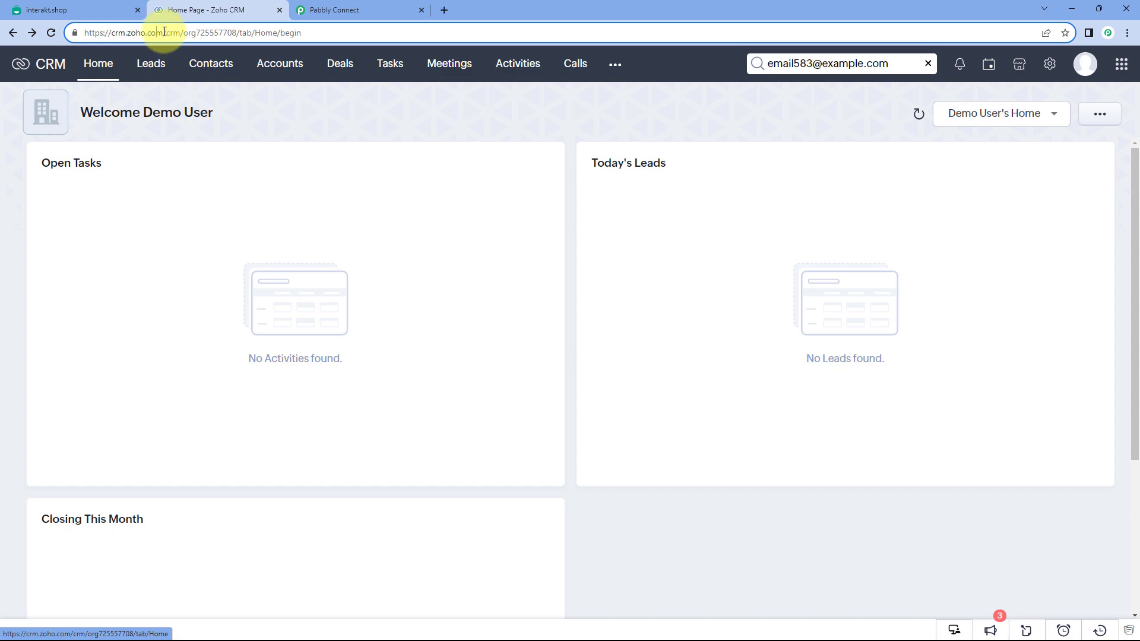
left_click_drag(164, 32, 131, 32)
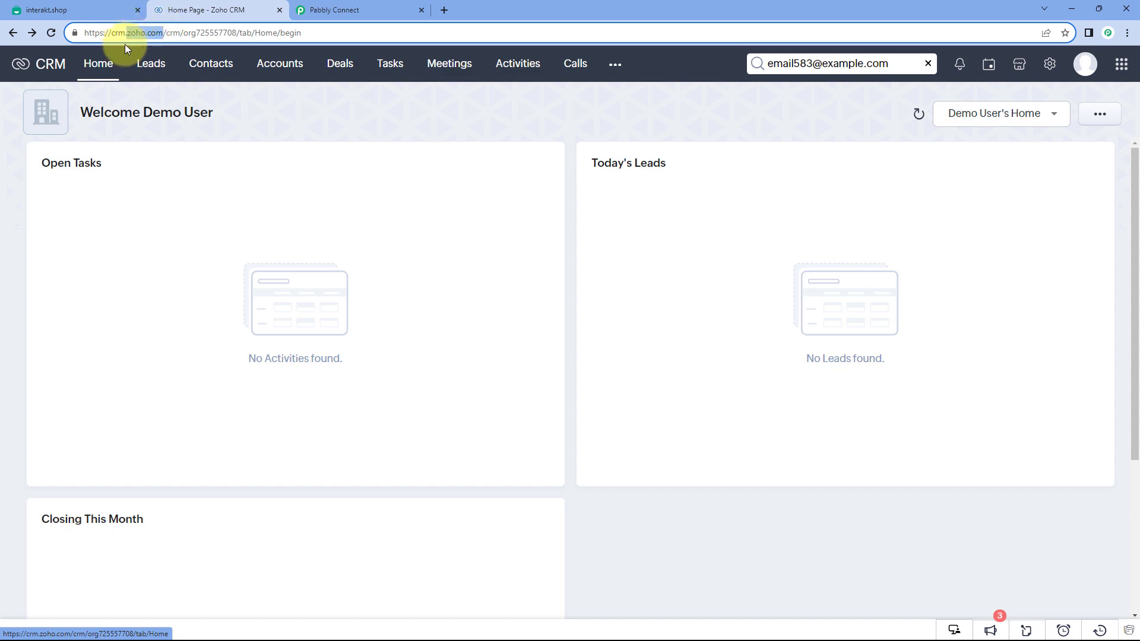
right_click(137, 35)
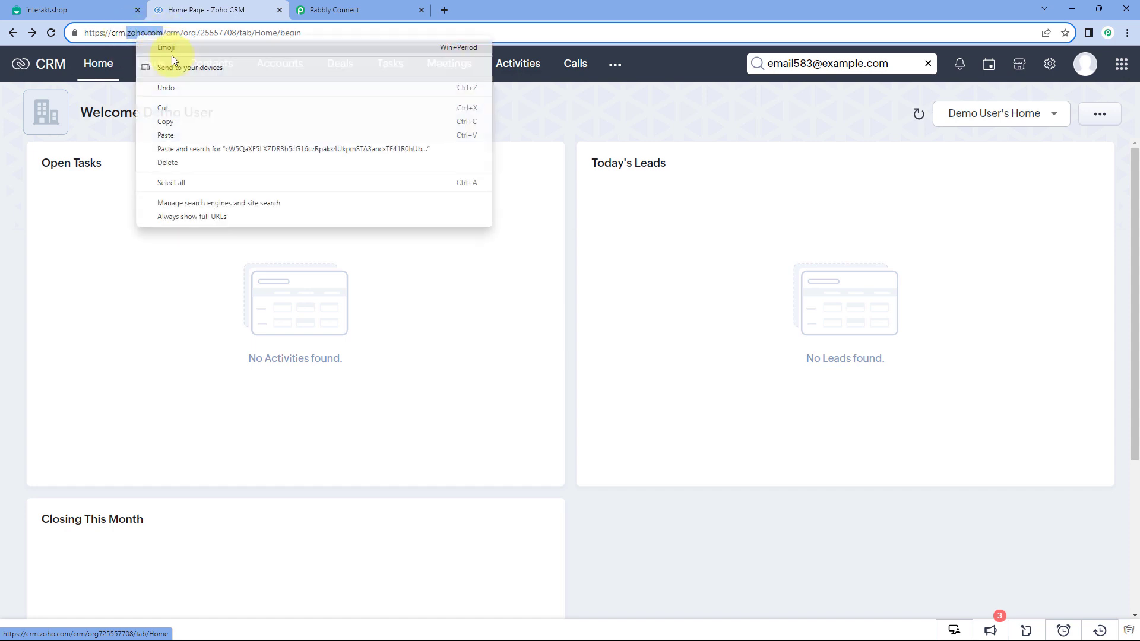
left_click(182, 126)
Return to Pabbly Connect and save zoho.com as the domain of the new Zoho CRM connection
left_click(315, 9)
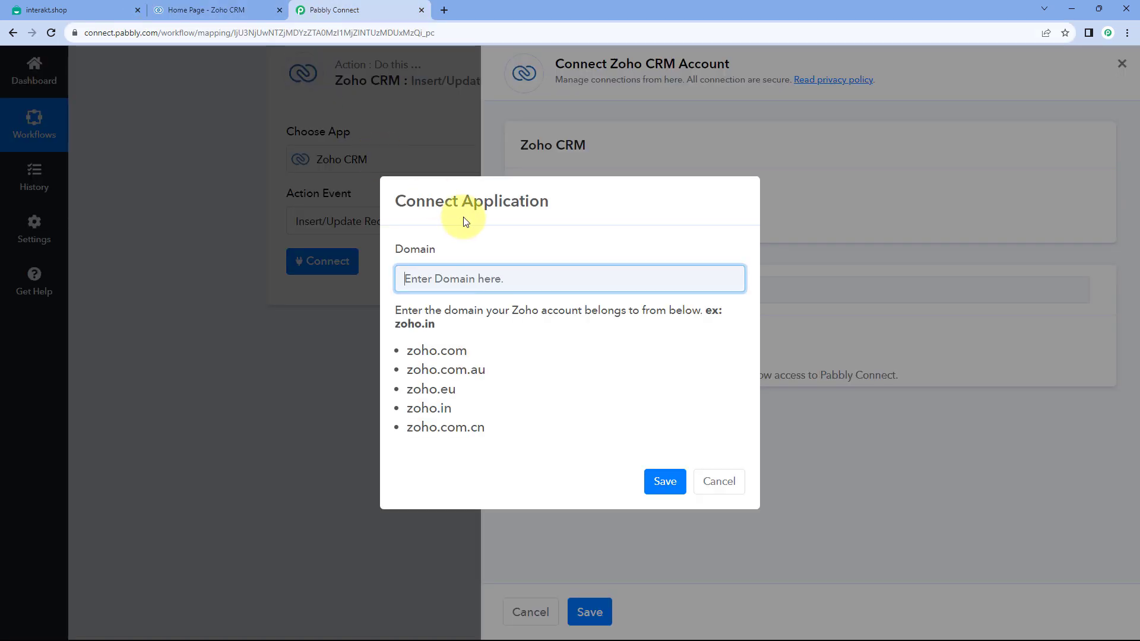
right_click(415, 279)
left_click(442, 365)
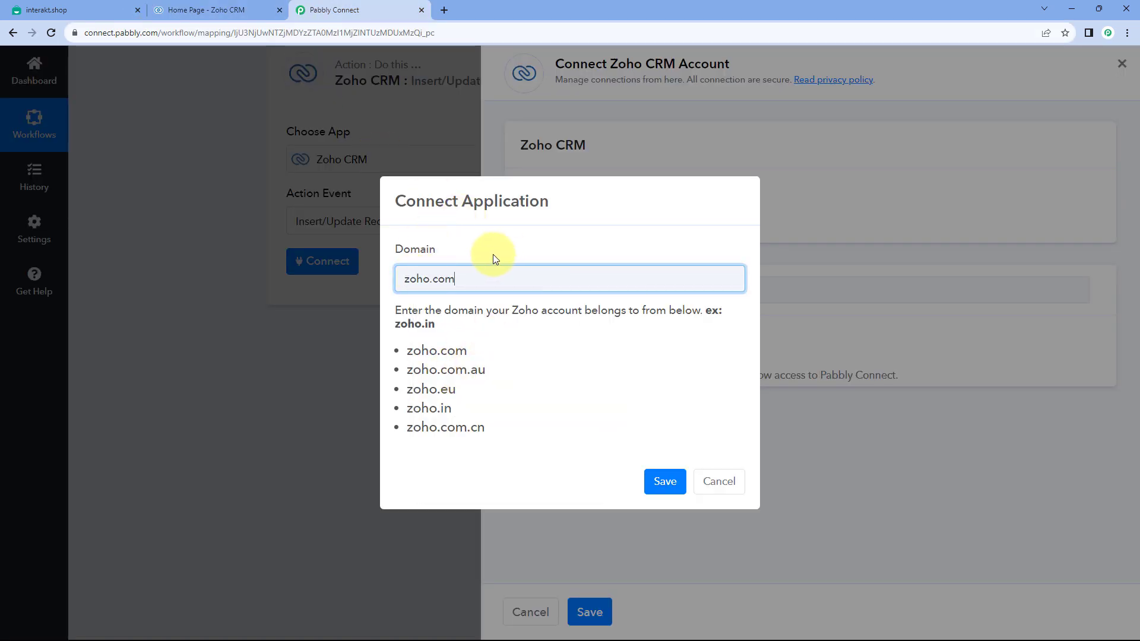
left_click(664, 482)
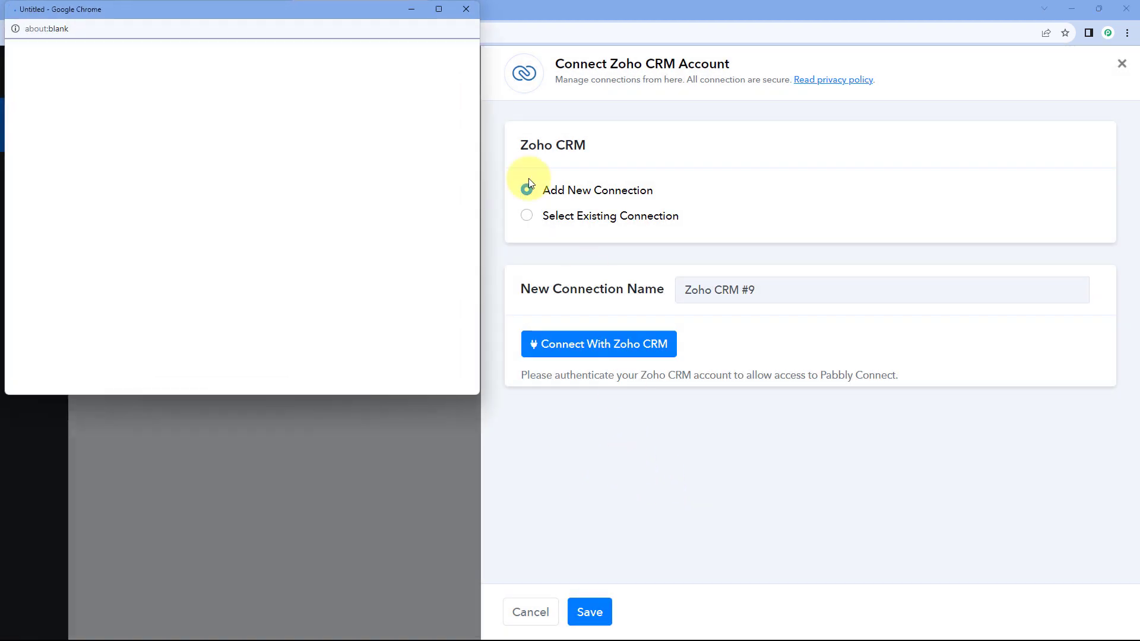
Review the requested Zoho CRM permissions and grant Pabbly Connect access to the account
left_click_drag(174, 9, 180, 52)
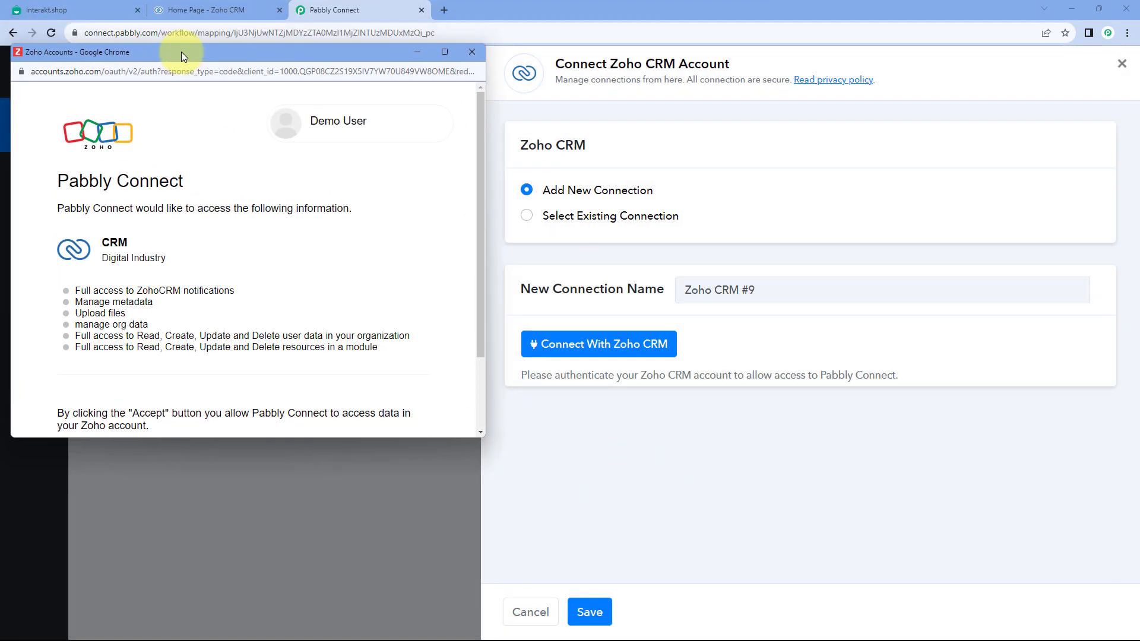
left_click(190, 11)
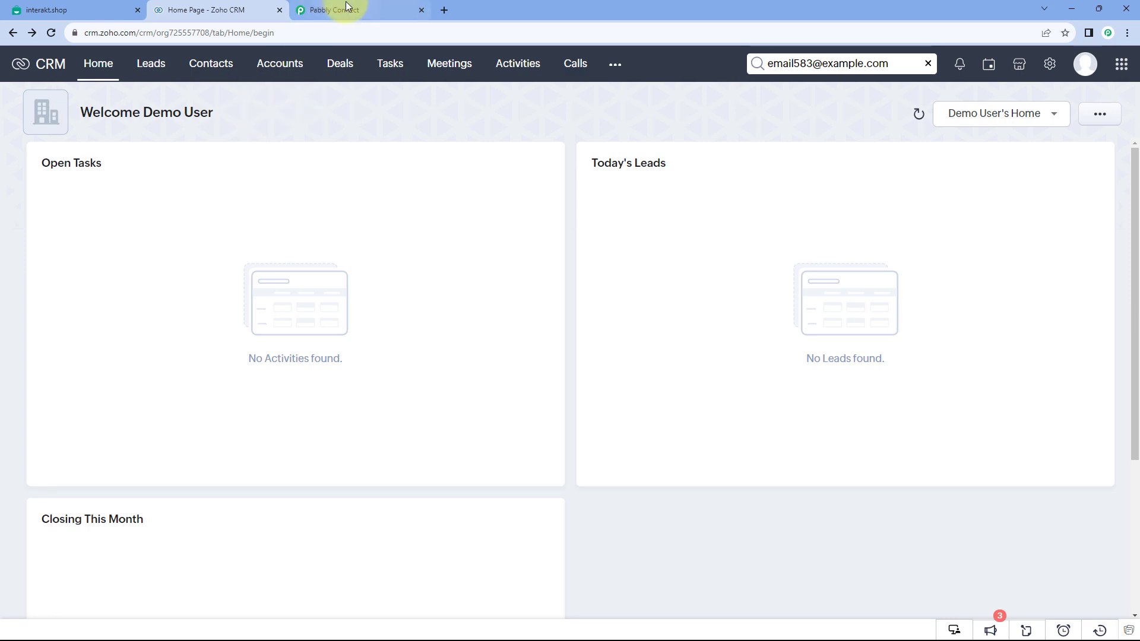
left_click(339, 7)
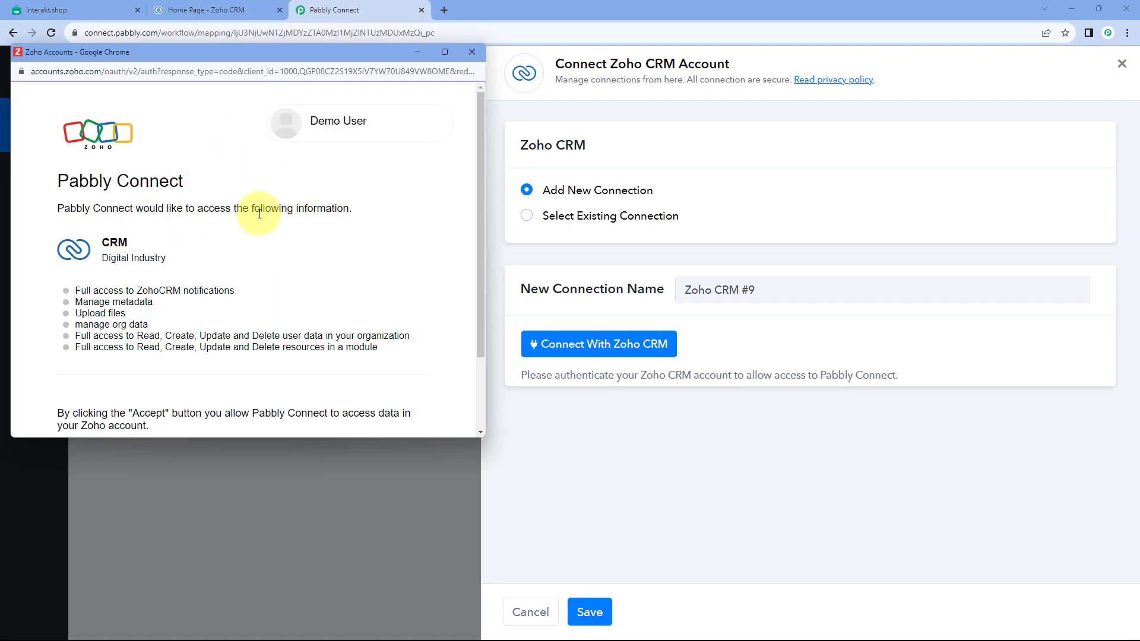
scroll(255, 214, "down", 2)
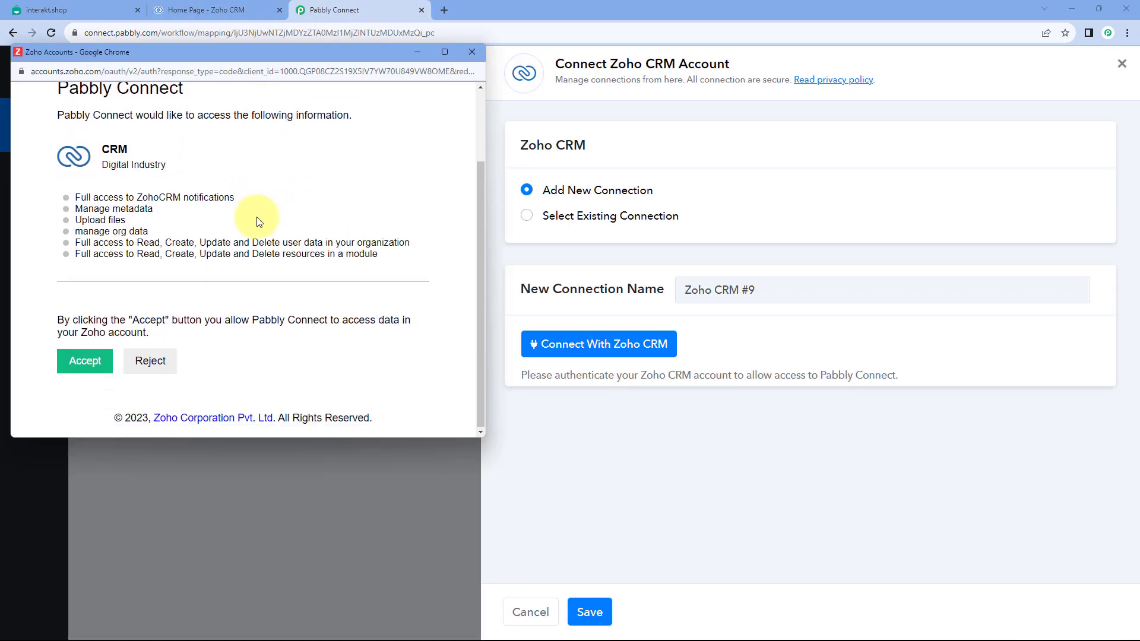
left_click(82, 368)
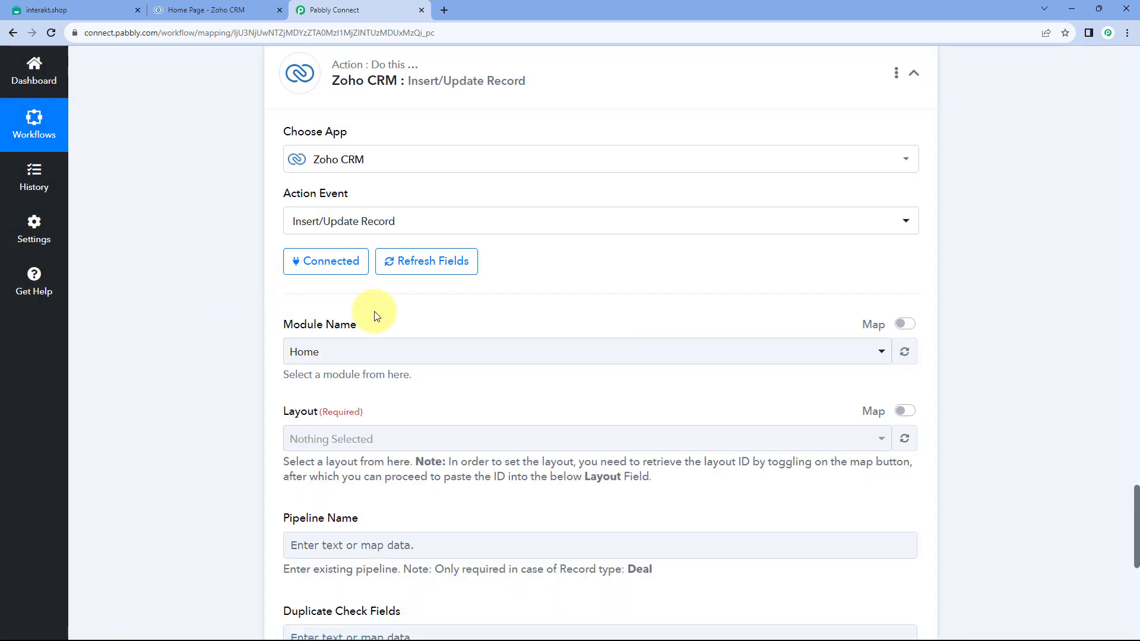
Look through the available Zoho CRM modules and select Leads as the module name
scroll(257, 279, "down", 2)
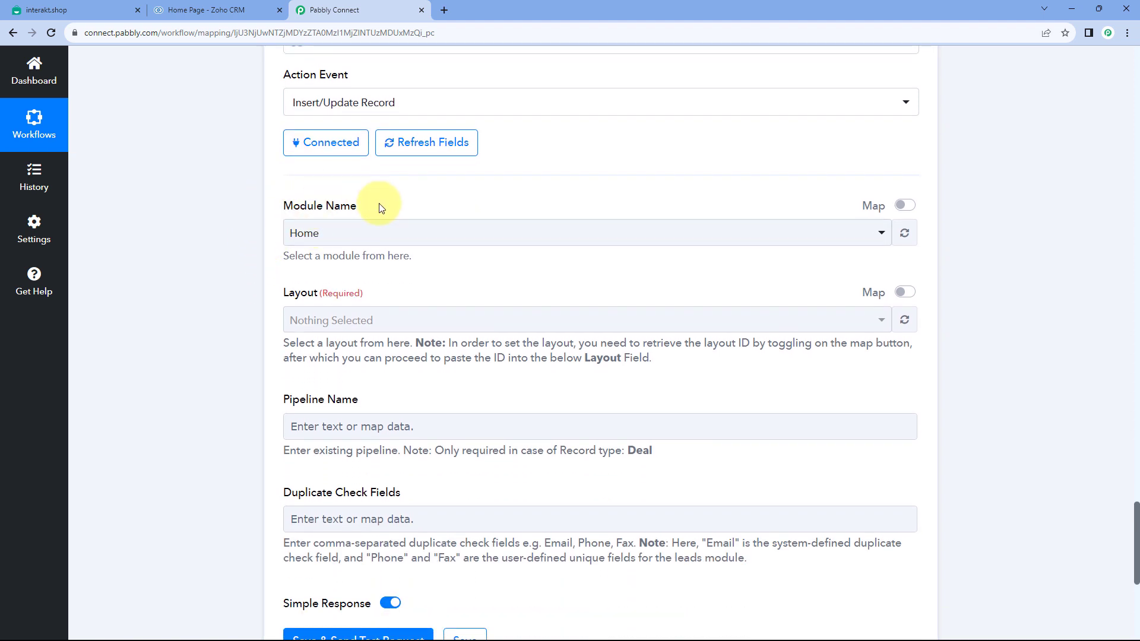
left_click(465, 231)
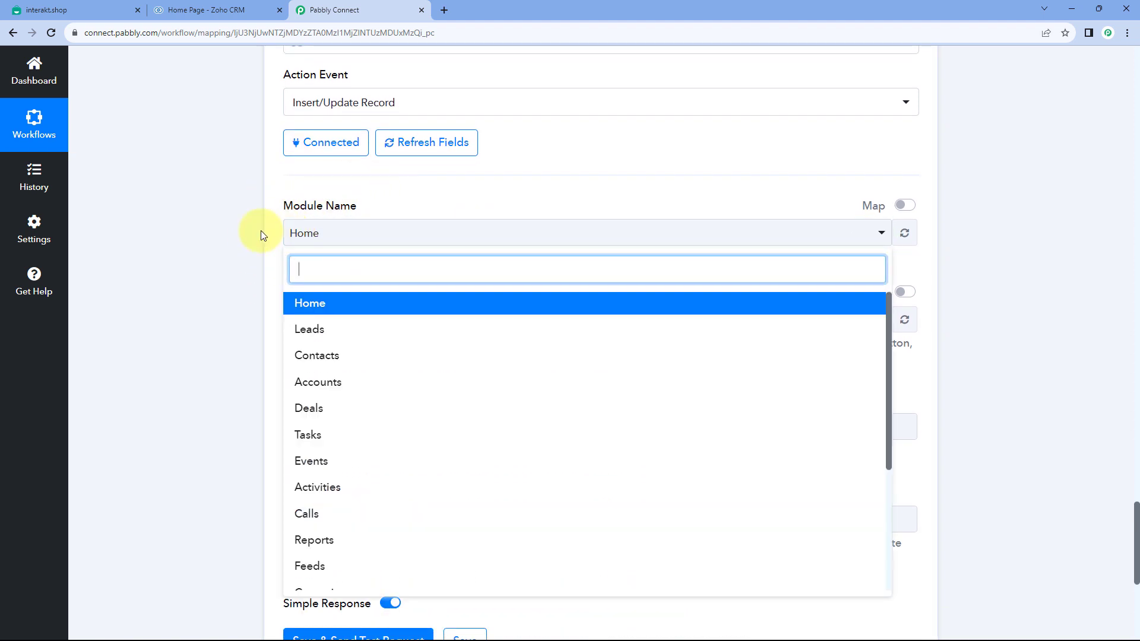
scroll(262, 231, "down", 2)
scroll(386, 296, "down", 1)
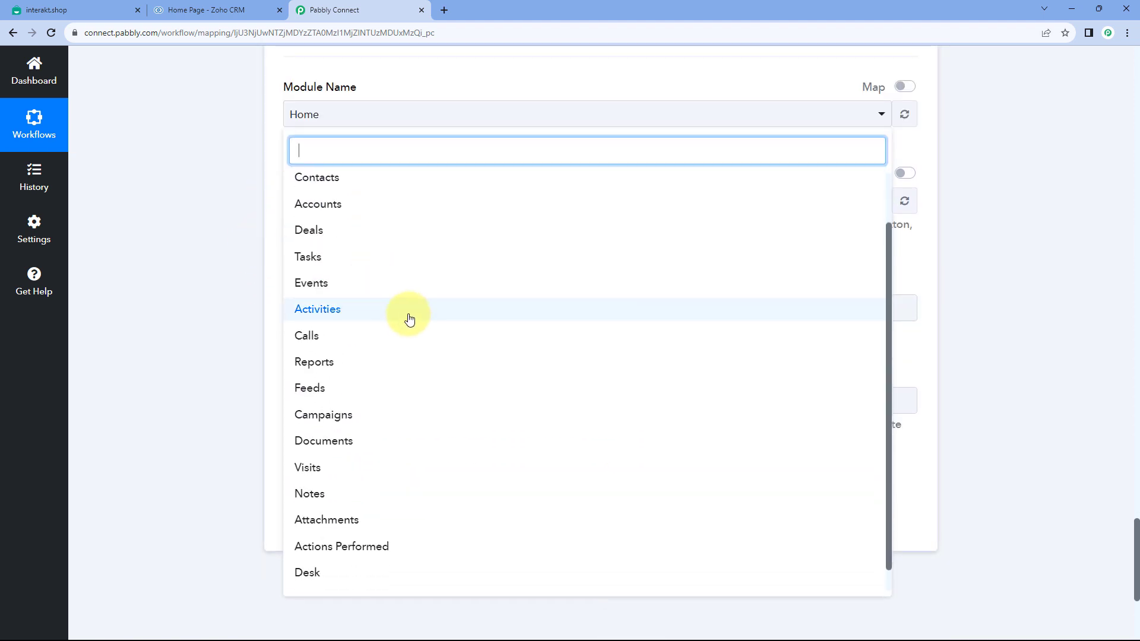
scroll(397, 321, "up", 1)
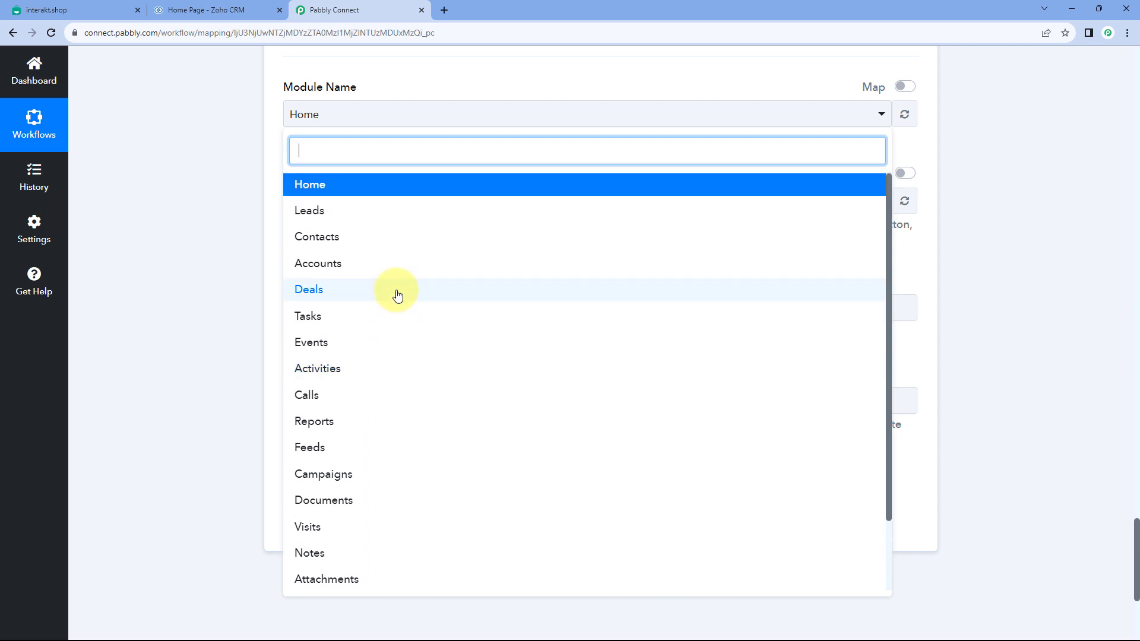
left_click(338, 212)
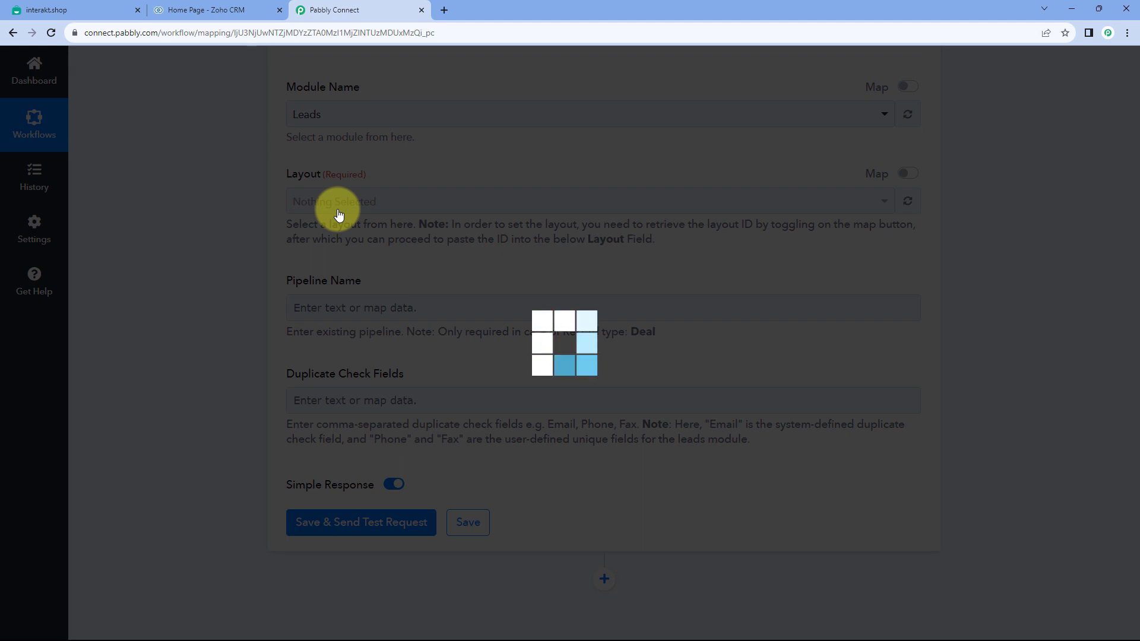
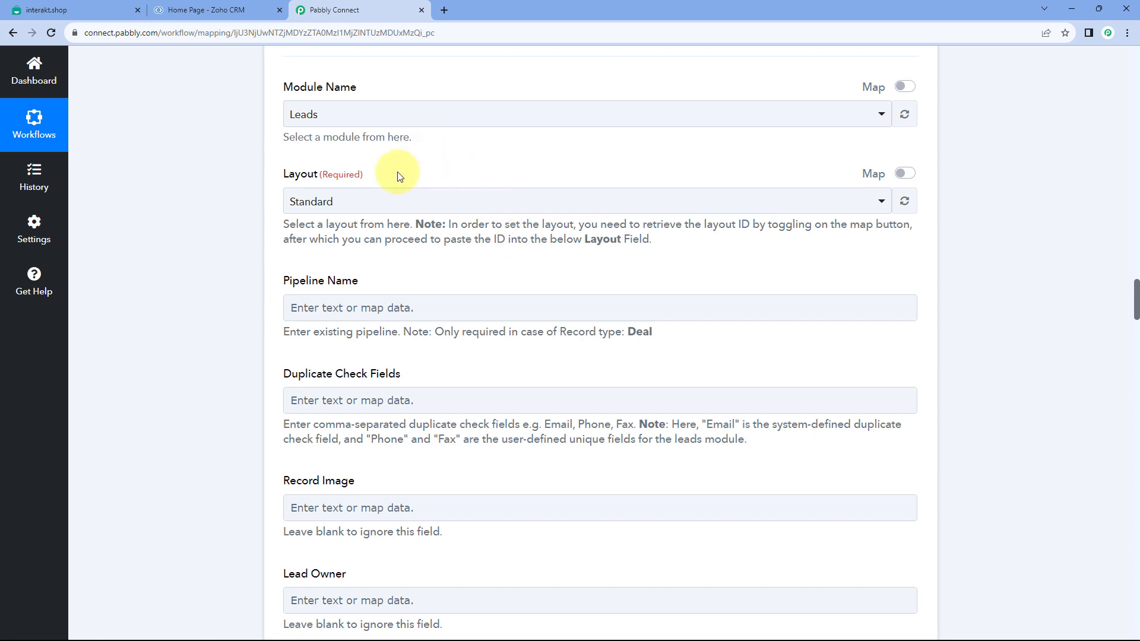
Select Standard as the required layout for the Leads module
left_click(419, 206)
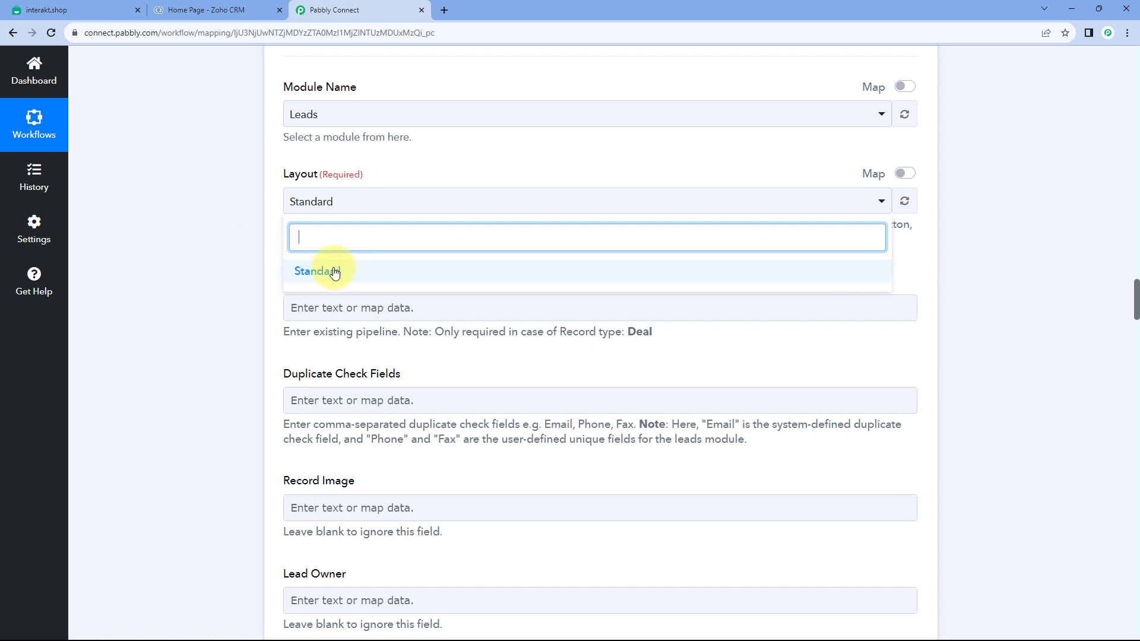
left_click(359, 272)
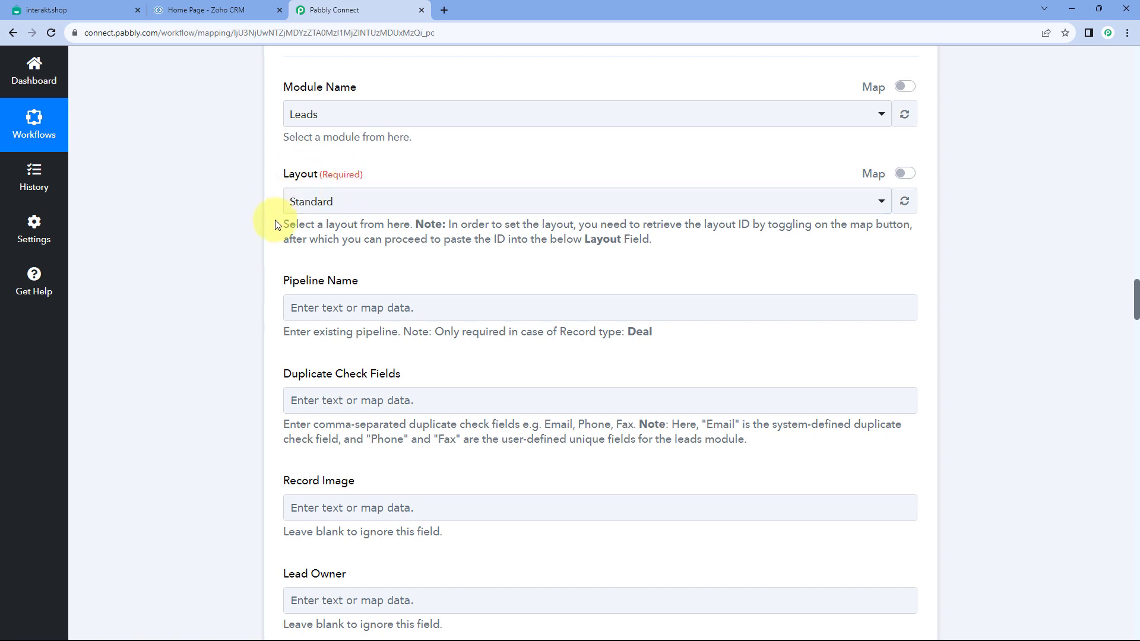
left_click(353, 196)
left_click(276, 213)
scroll(276, 214, "down", 1)
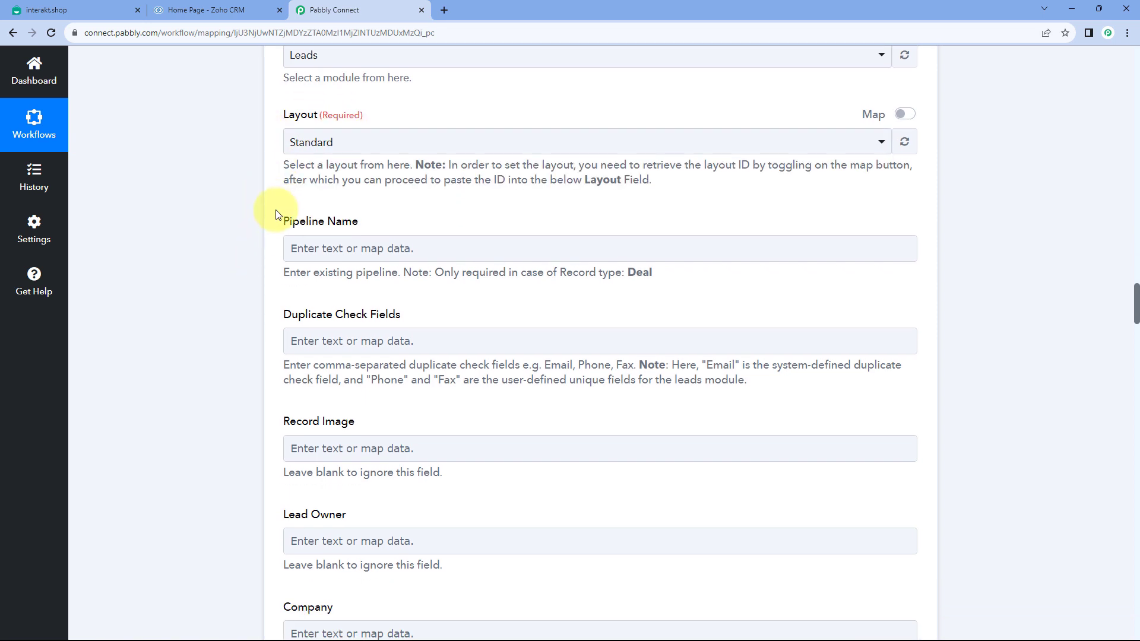
scroll(278, 226, "up", 1)
scroll(276, 261, "down", 1)
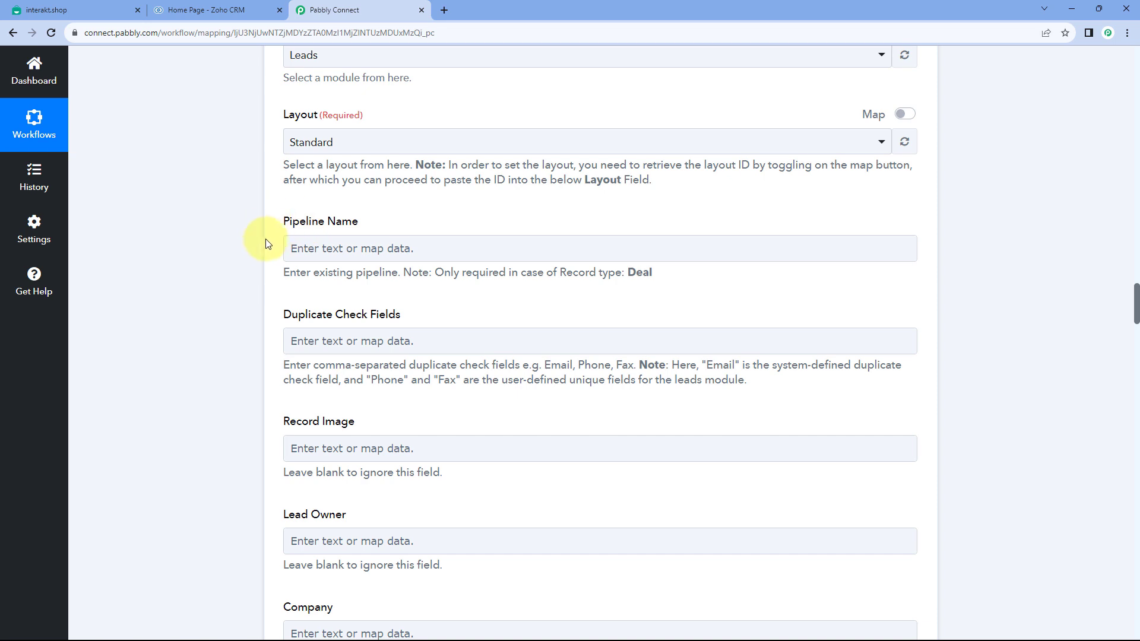
Examine the lead's name, email and phone fields and the customer details in the Iterator response that can be mapped to them
scroll(248, 224, "down", 8)
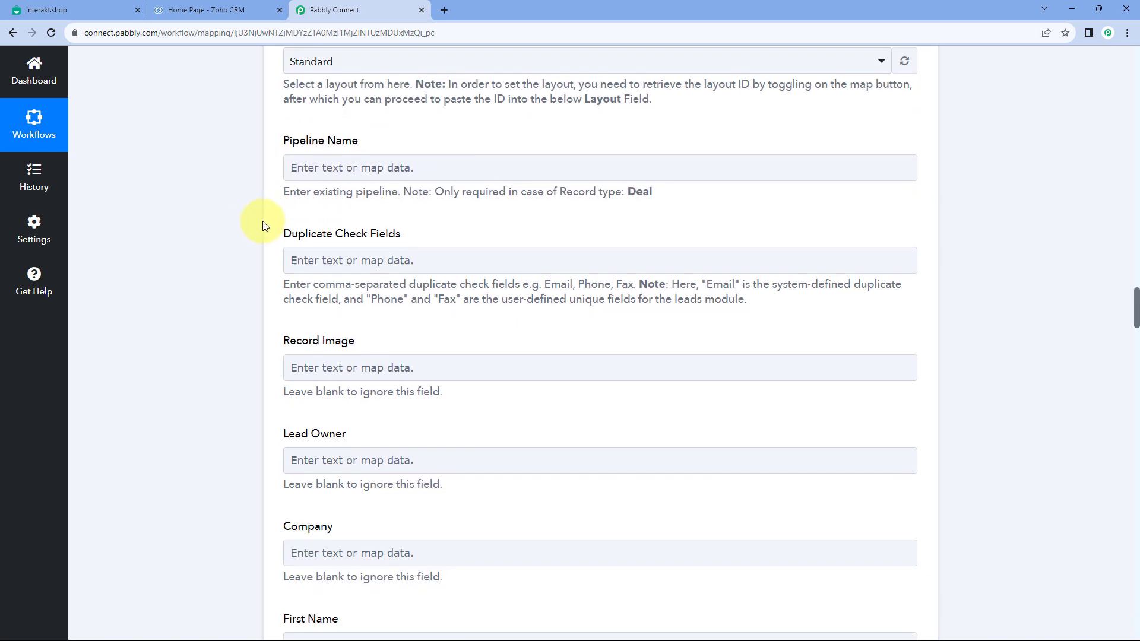
scroll(274, 225, "down", 3)
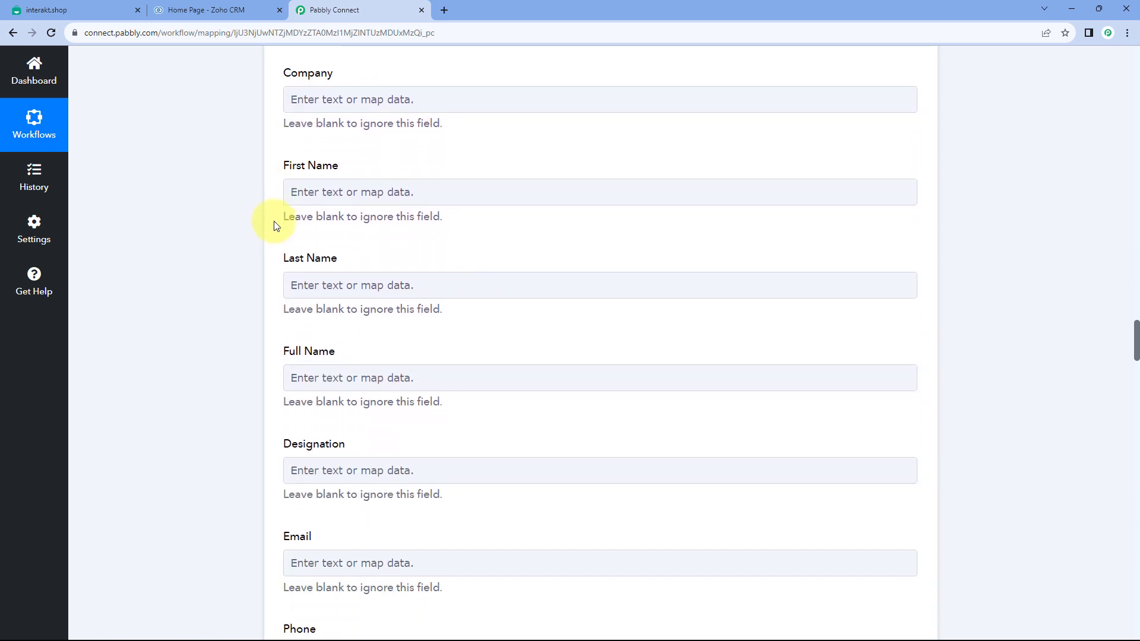
scroll(264, 224, "up", 1)
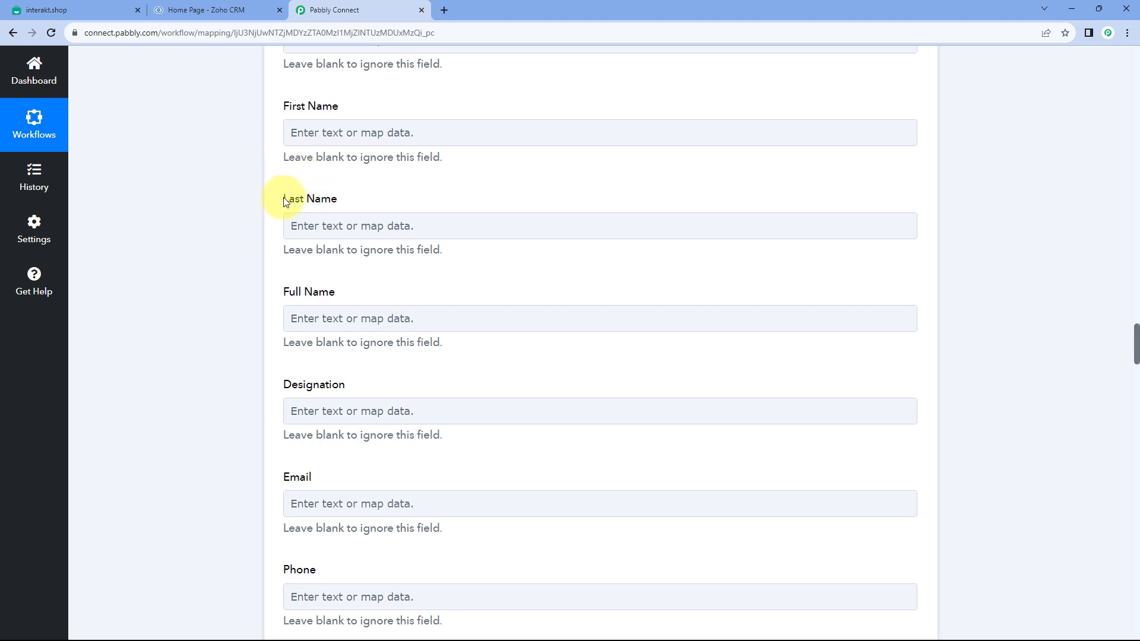
left_click(297, 137)
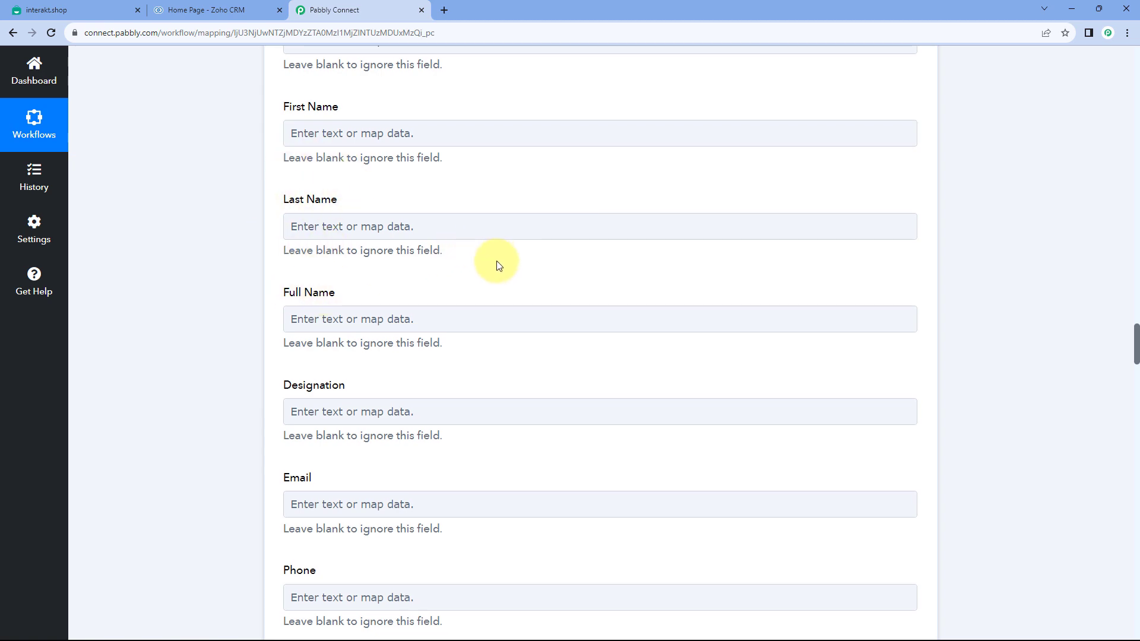
scroll(522, 268, "up", 5)
scroll(536, 270, "up", 15)
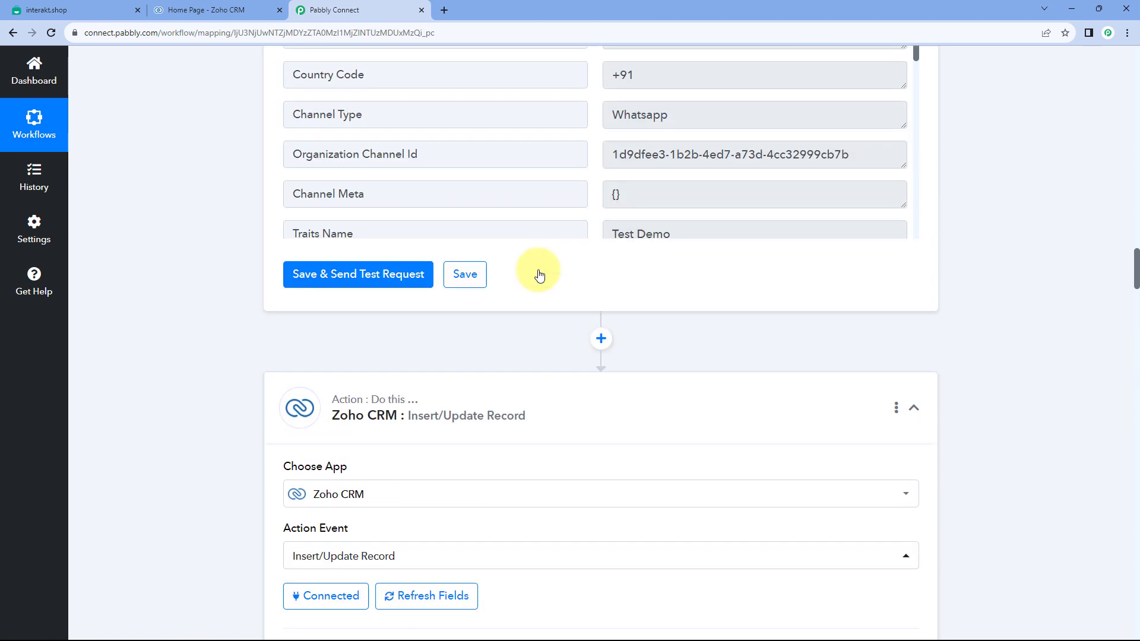
scroll(575, 293, "down", 6)
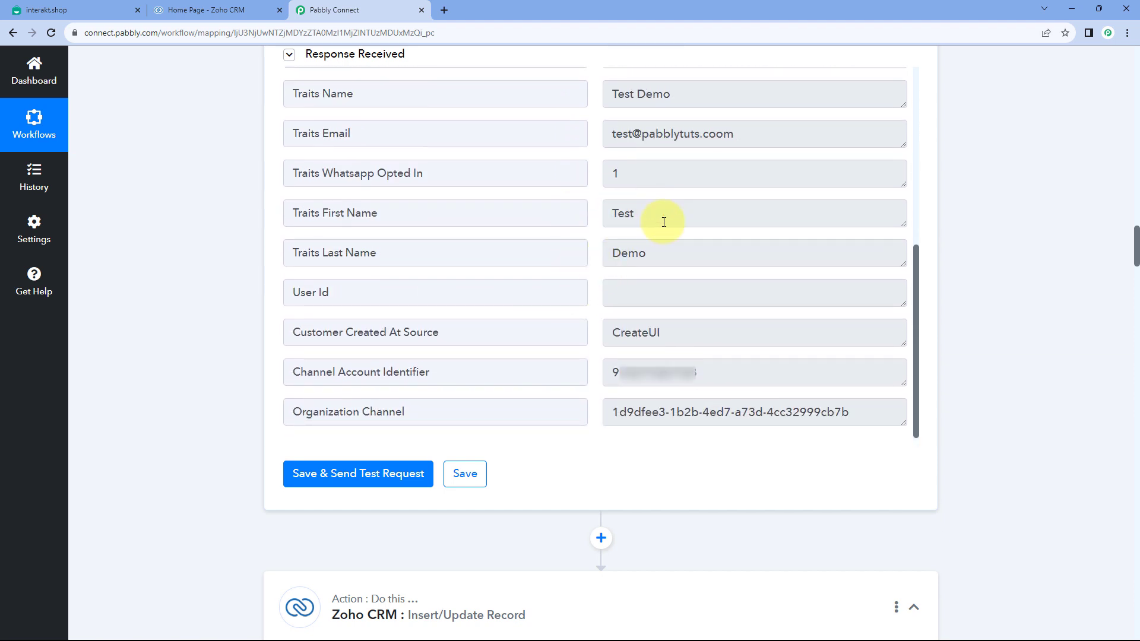
Check the first name, last name, email and phone number values in the Iterator's received response
left_click(664, 222)
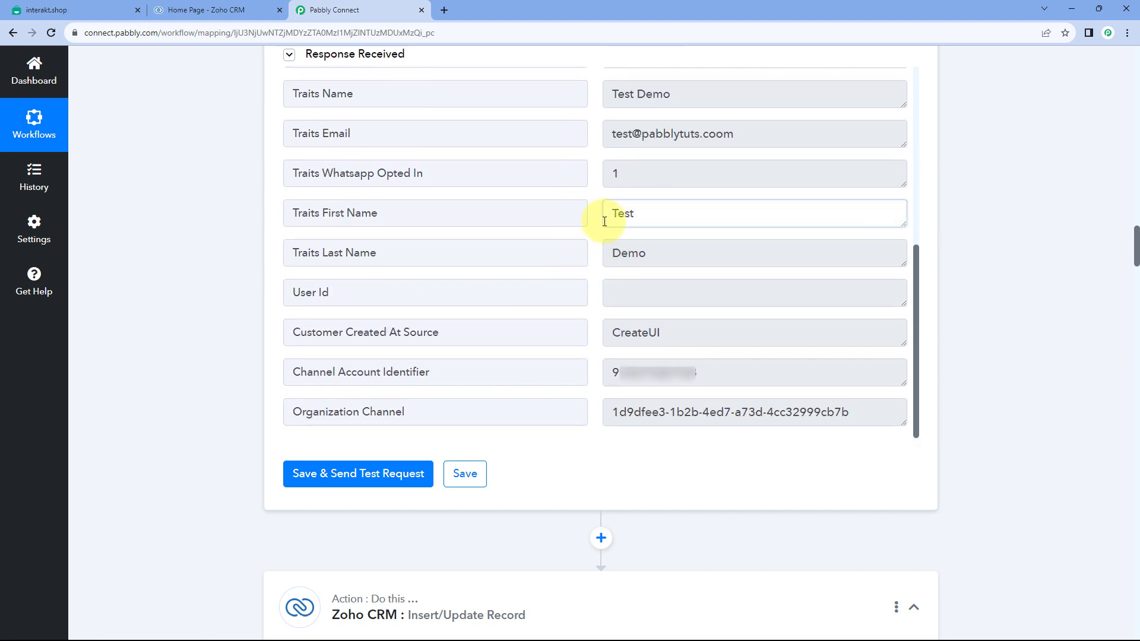
key("ctrl+a")
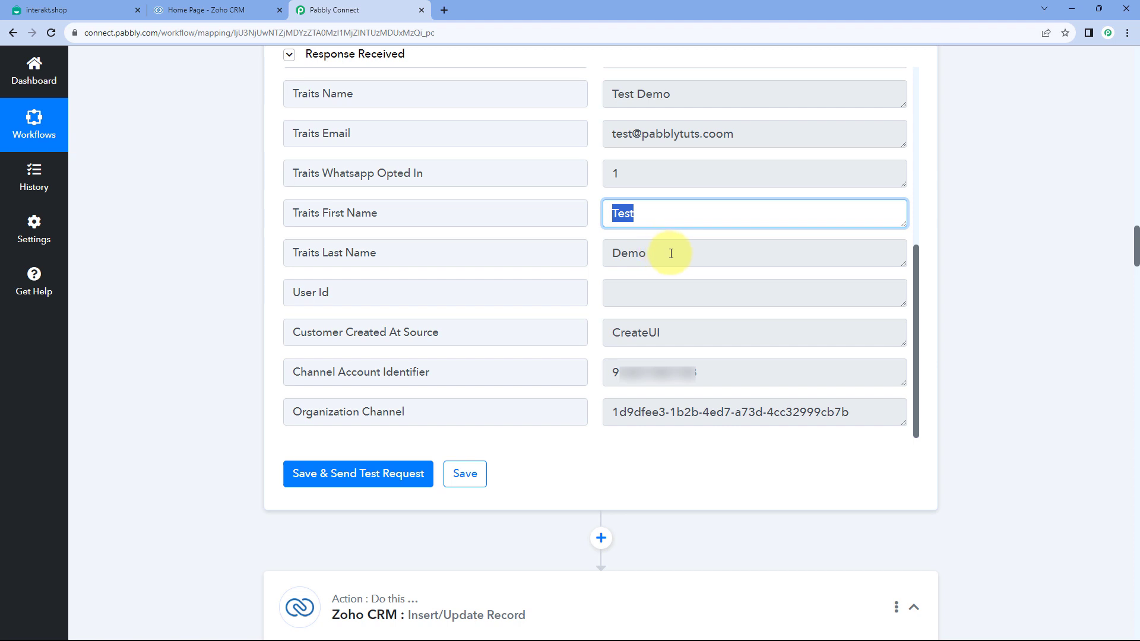
left_click(670, 253)
key("ctrl+a")
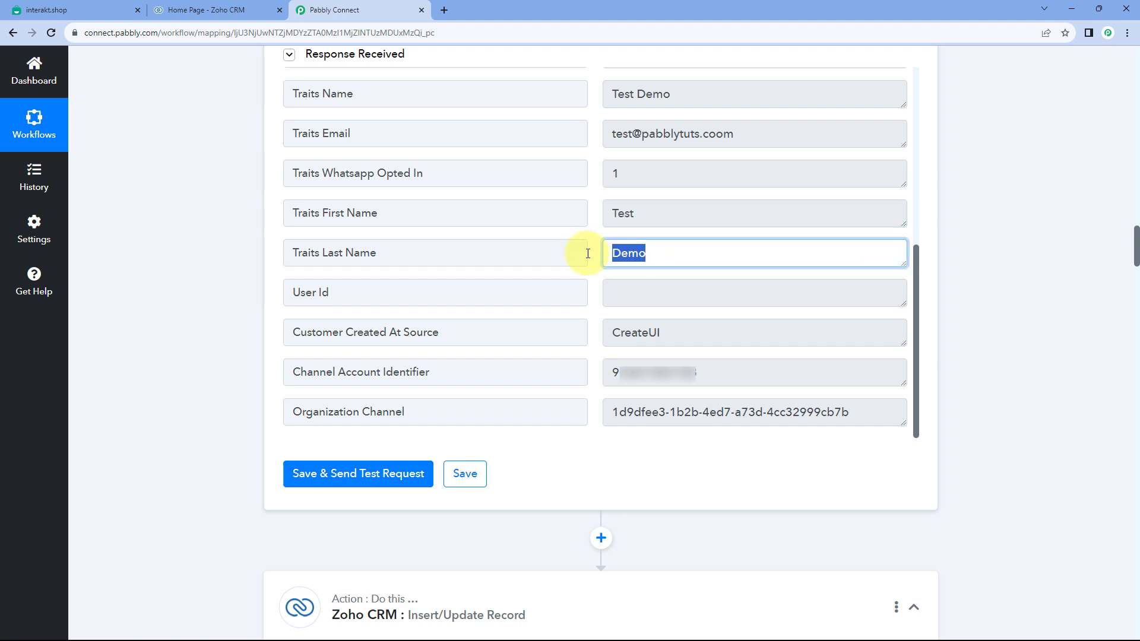
left_click(765, 134)
key("ctrl+a")
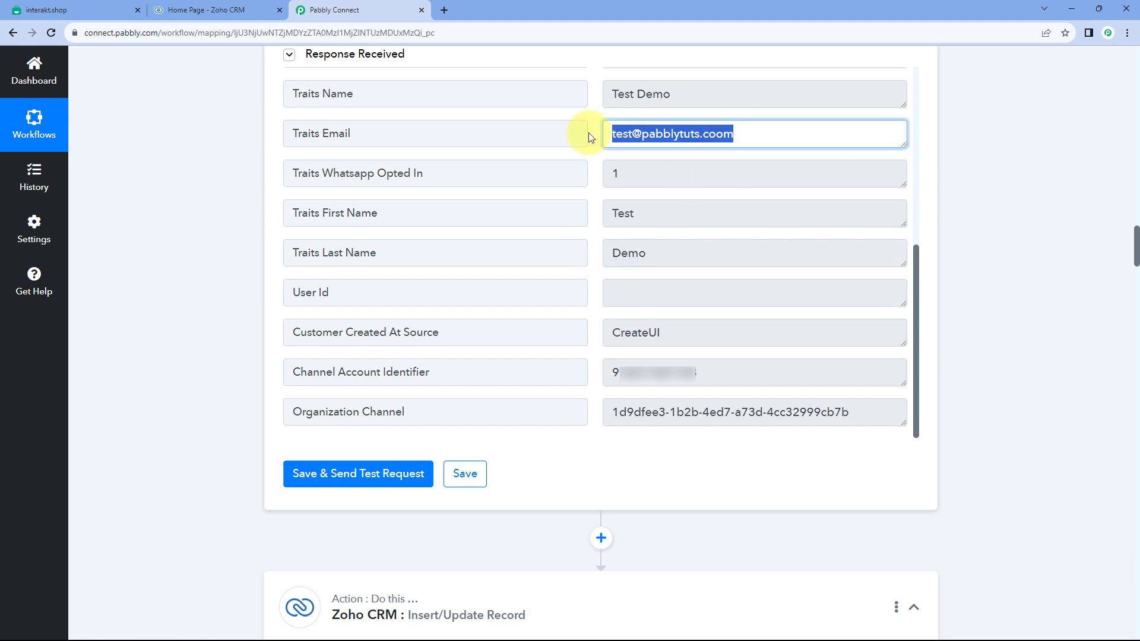
scroll(594, 214, "up", 4)
scroll(598, 215, "up", 2)
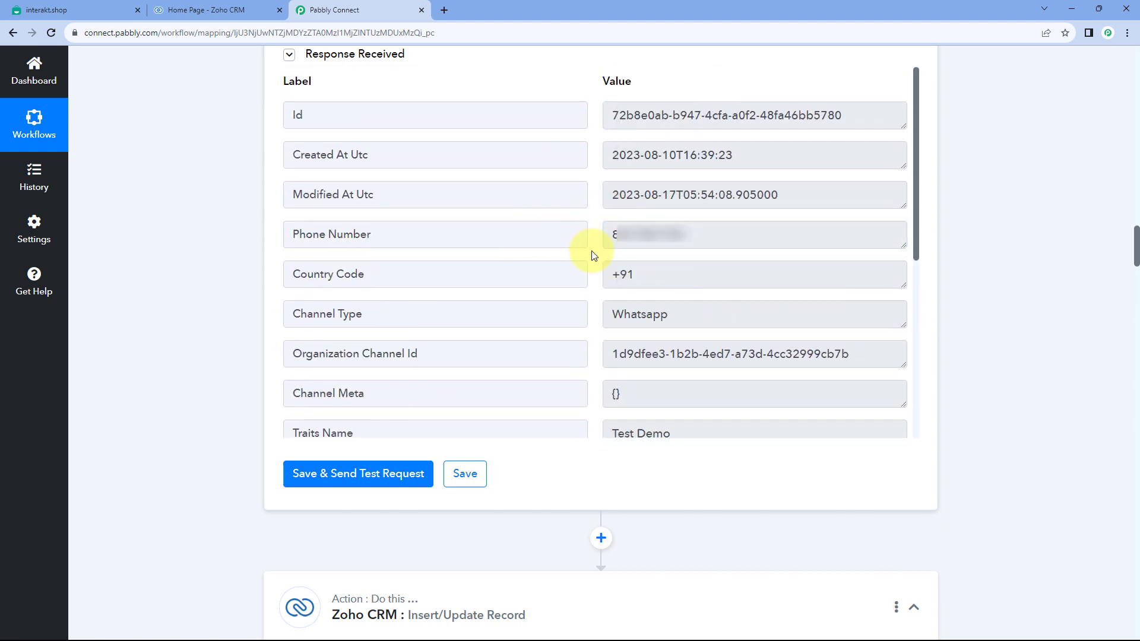
scroll(594, 255, "down", 4)
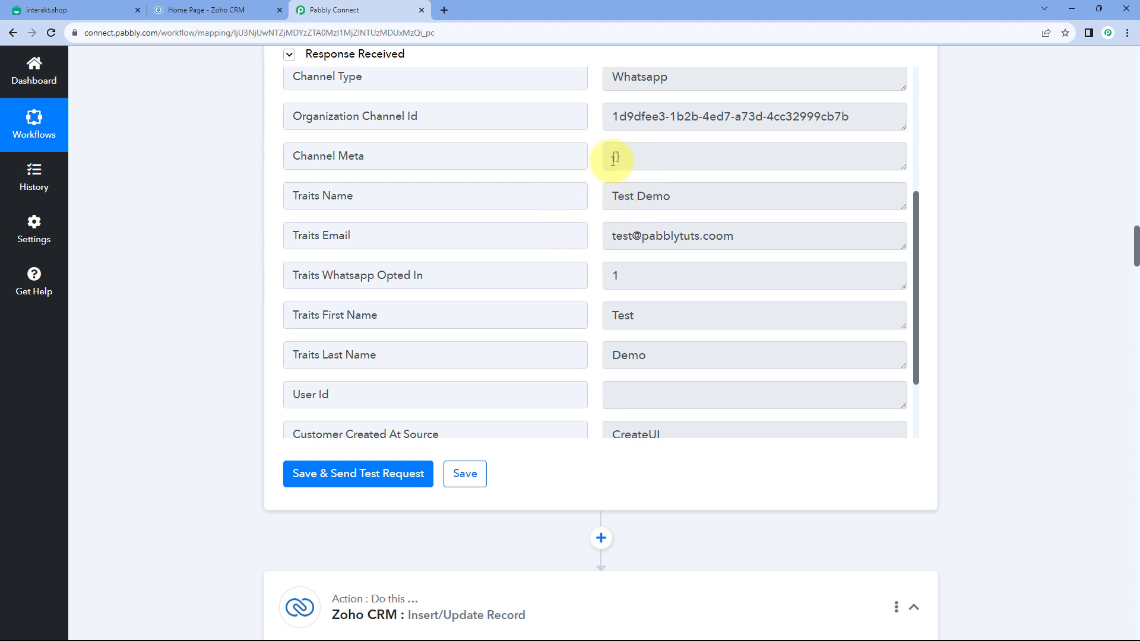
scroll(628, 255, "down", 2)
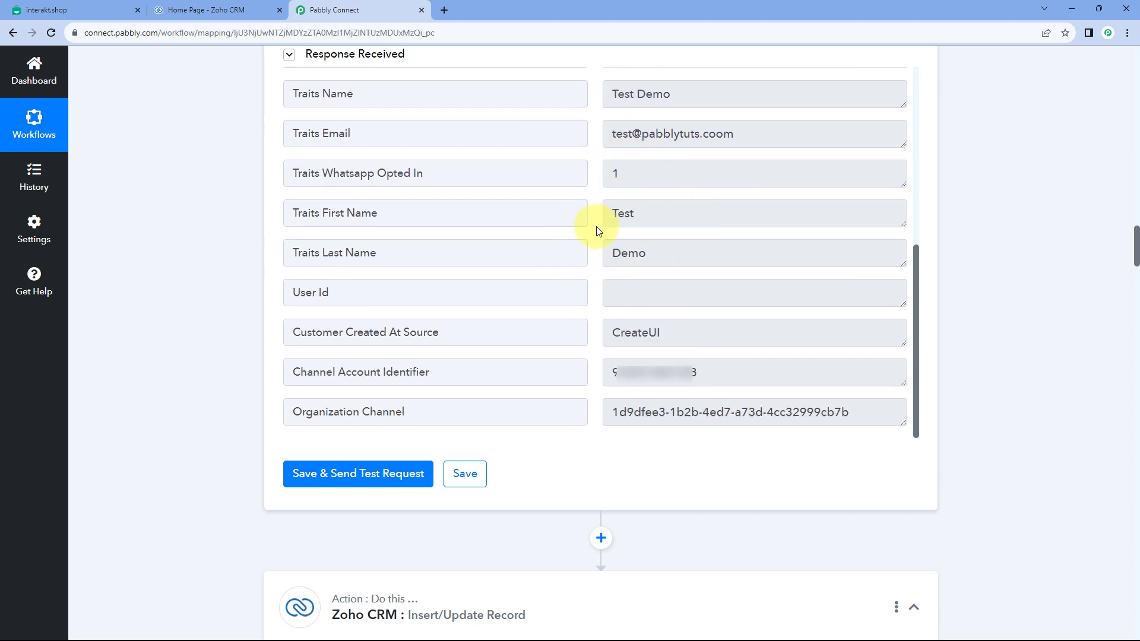
Map the Zoho CRM lead's First Name to Traits First Name from the Iterator by Pabbly step
scroll(208, 297, "down", 15)
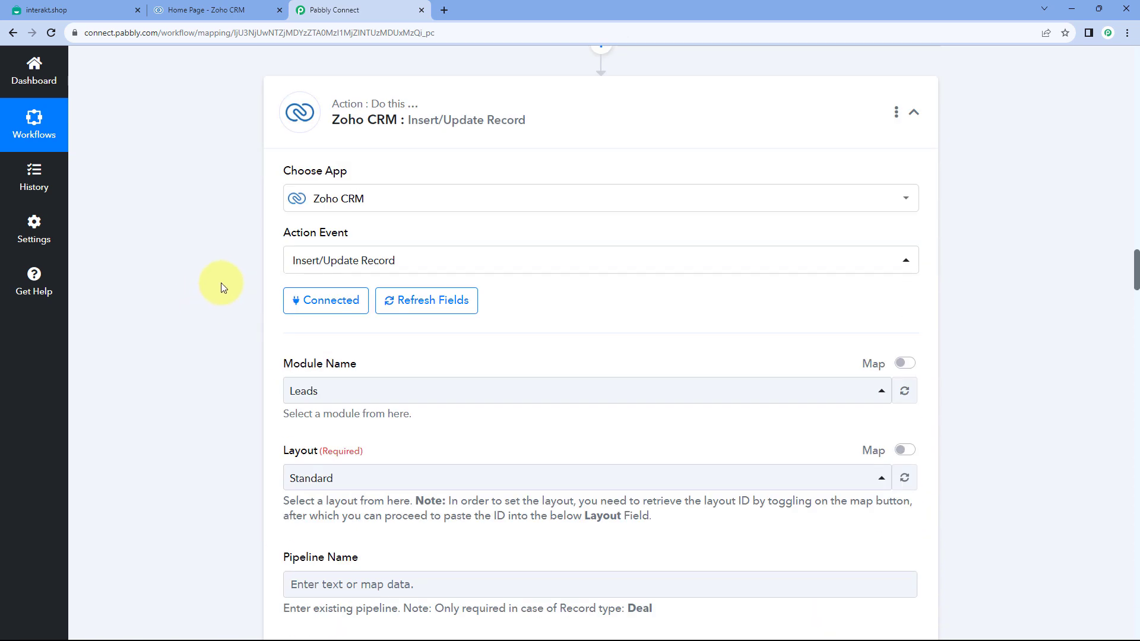
scroll(237, 266, "down", 3)
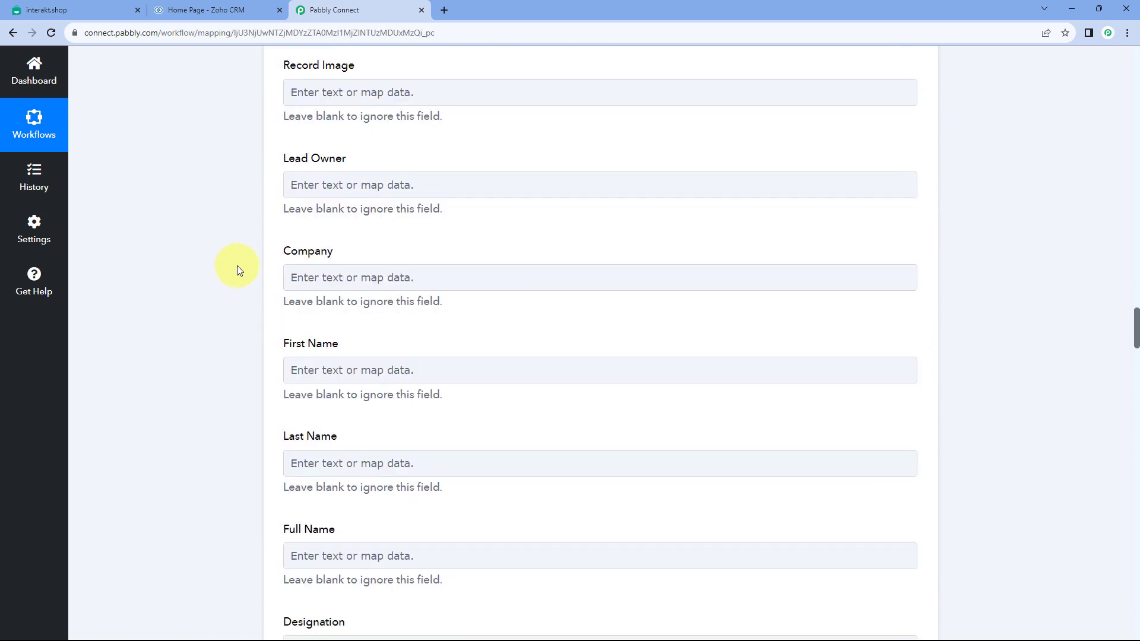
scroll(237, 266, "down", 3)
scroll(237, 270, "down", 1)
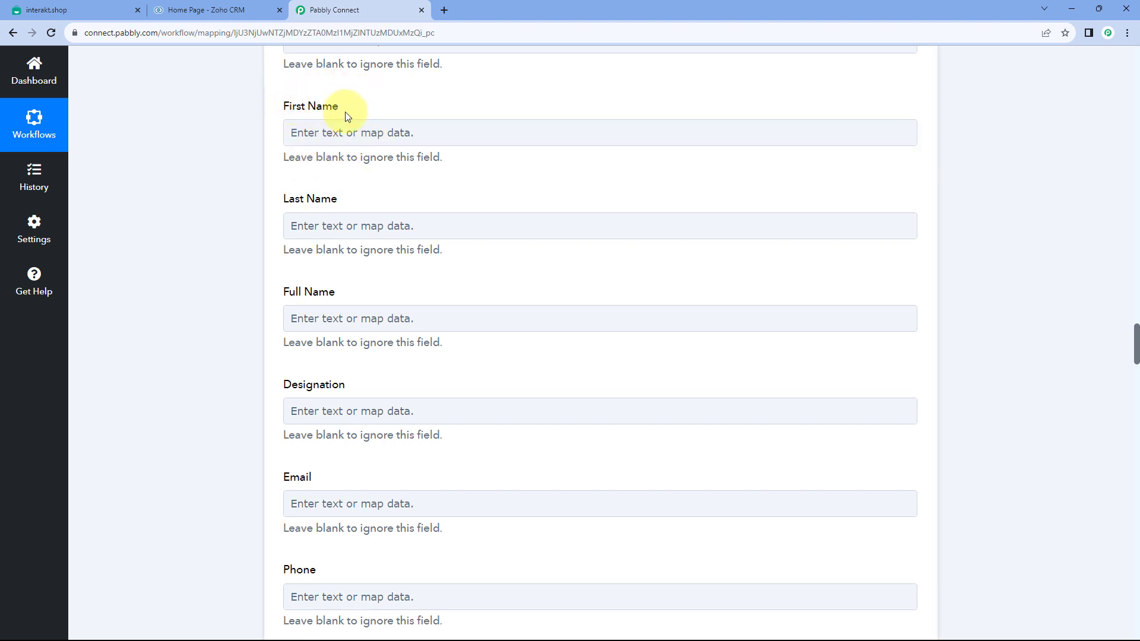
left_click(311, 133)
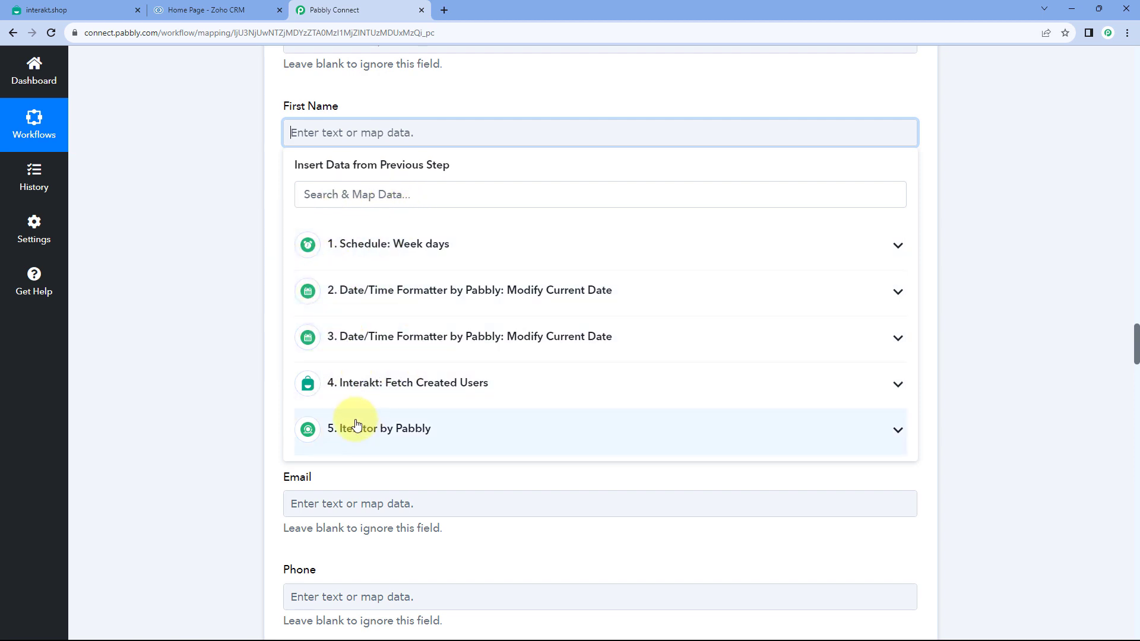
left_click(512, 430)
scroll(451, 445, "down", 5)
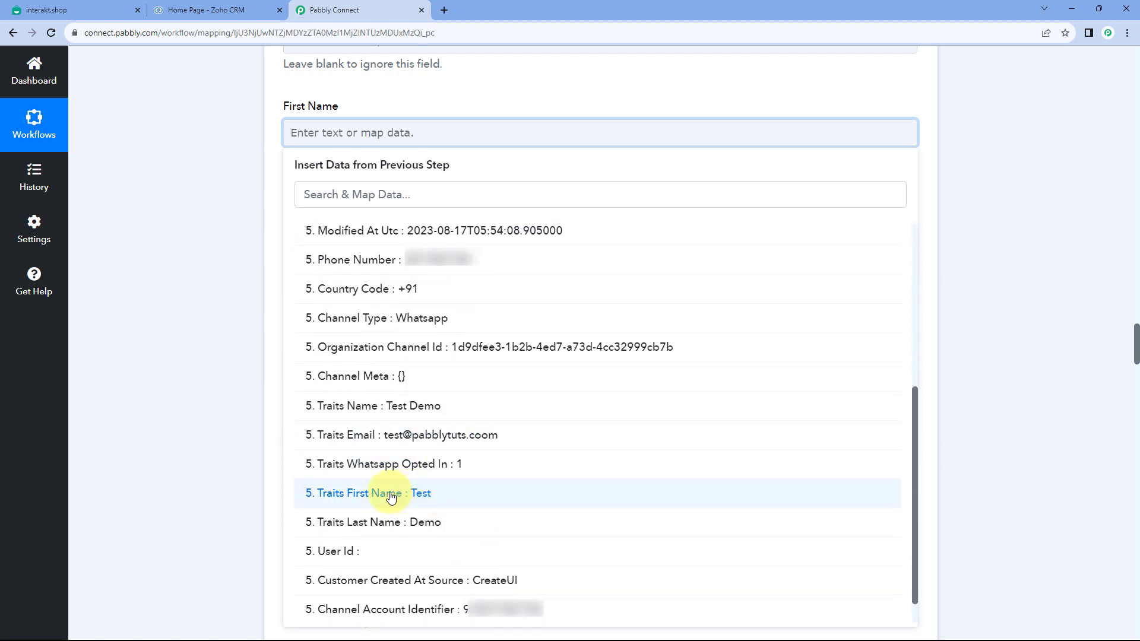
left_click(391, 497)
left_click(253, 179)
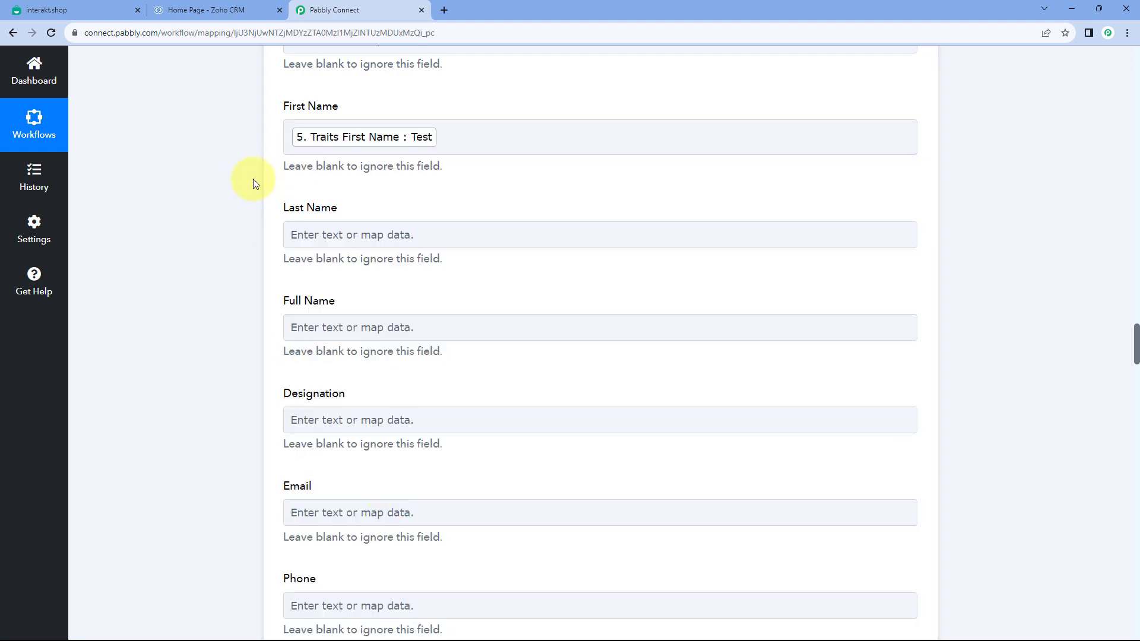
Map the lead's Last Name to Traits Last Name from the Iterator by Pabbly step
scroll(253, 180, "down", 2)
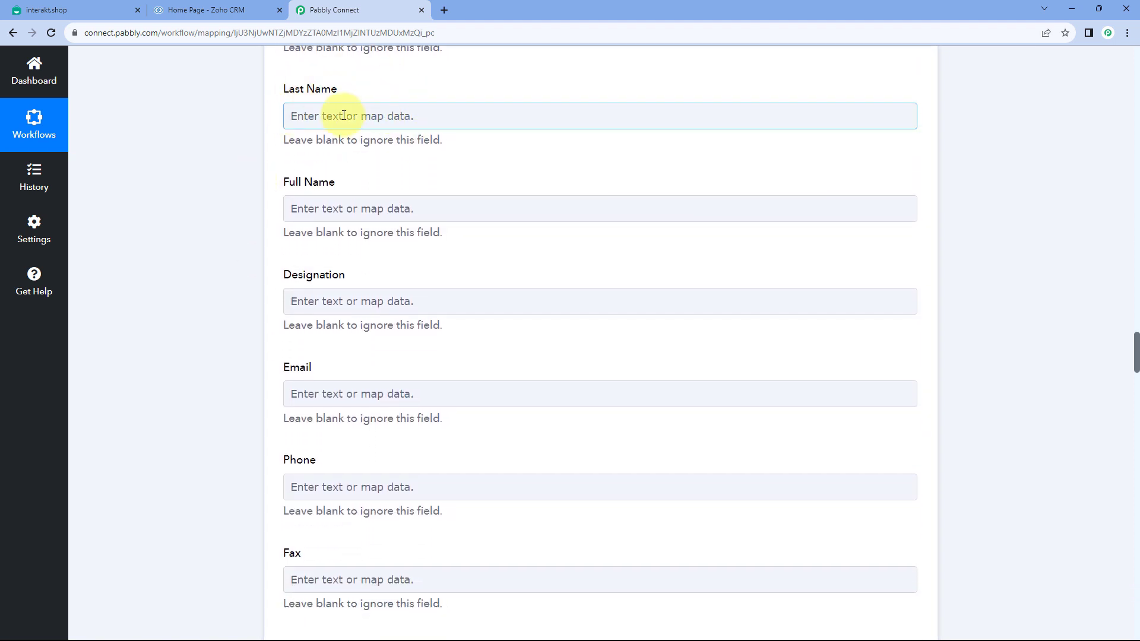
left_click(337, 115)
left_click(416, 411)
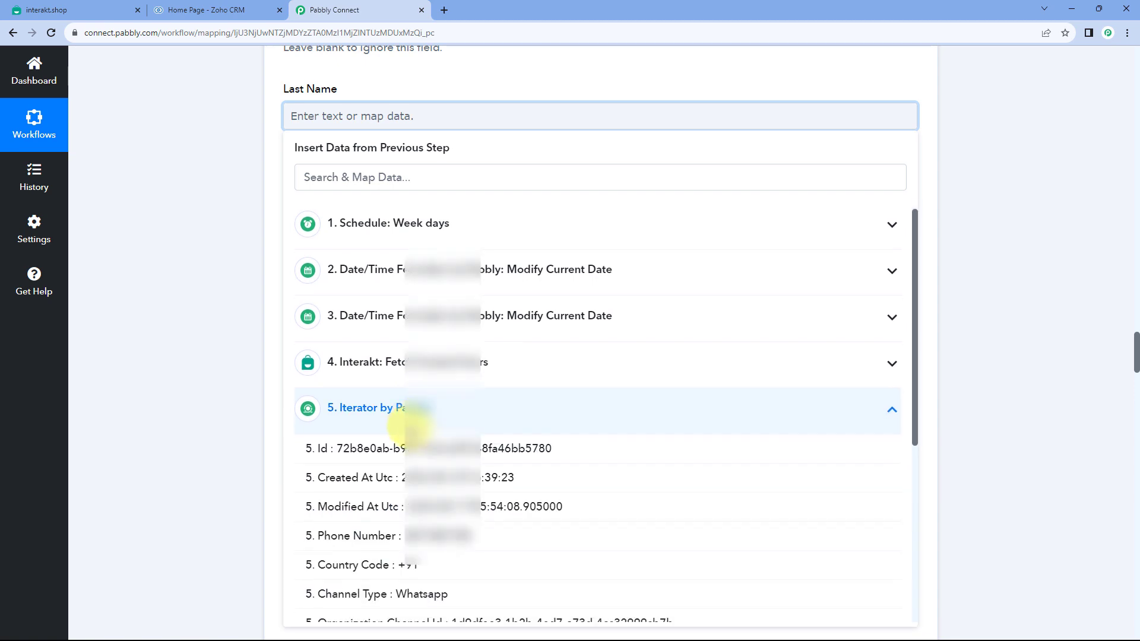
scroll(409, 418, "down", 5)
left_click(333, 505)
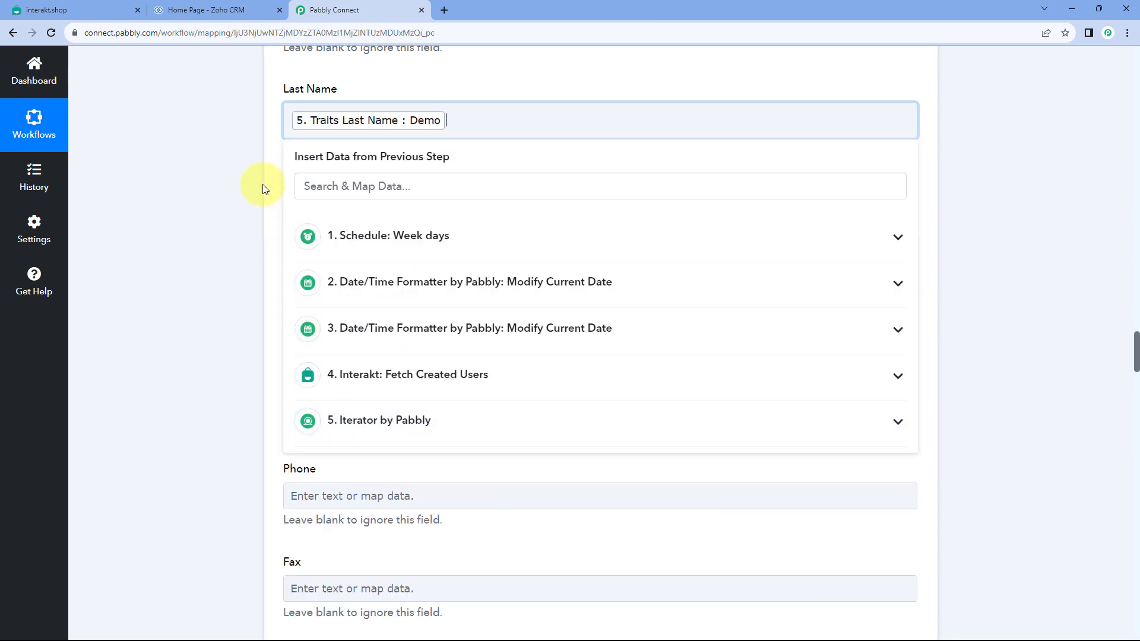
left_click(263, 181)
Map the lead's Full Name to Traits Name from the Iterator by Pabbly step
scroll(265, 178, "down", 1)
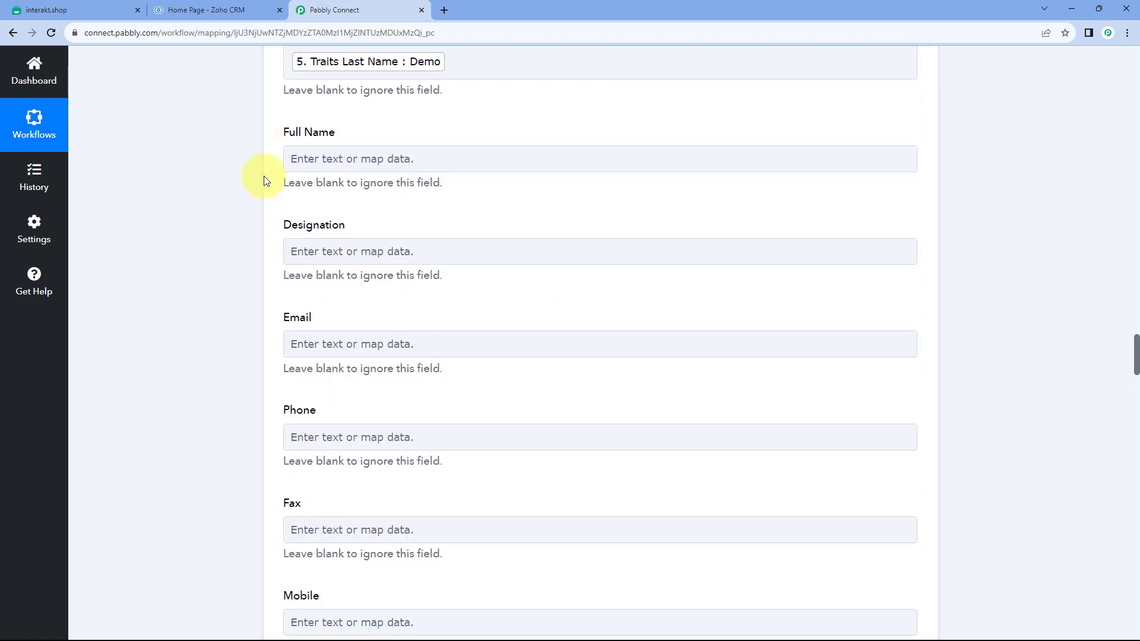
left_click(292, 158)
left_click(373, 463)
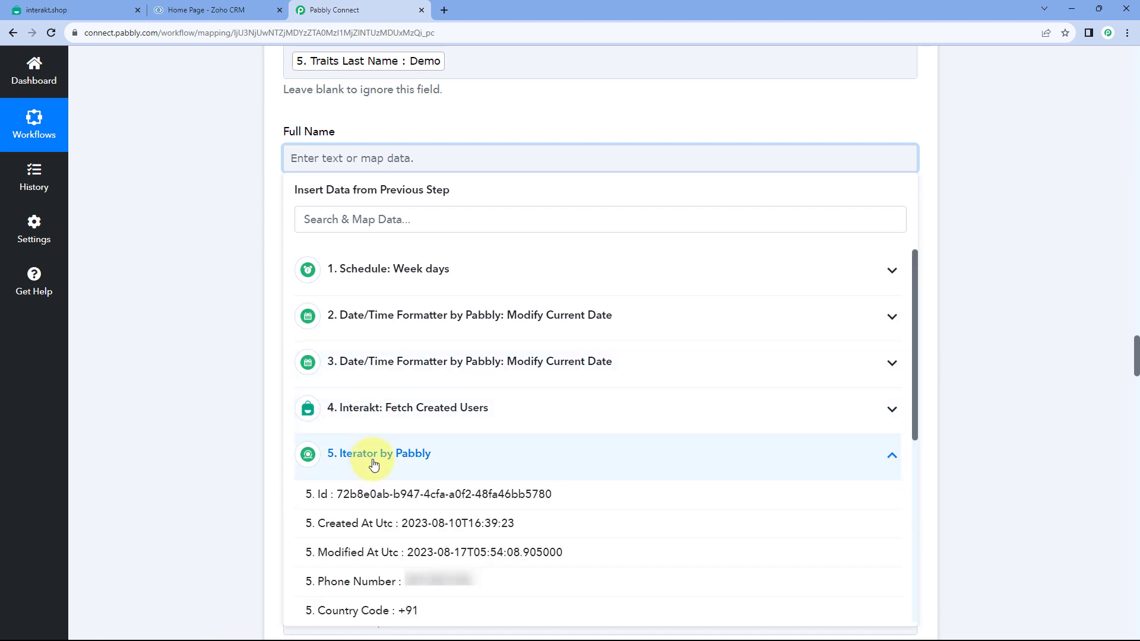
scroll(377, 466, "down", 3)
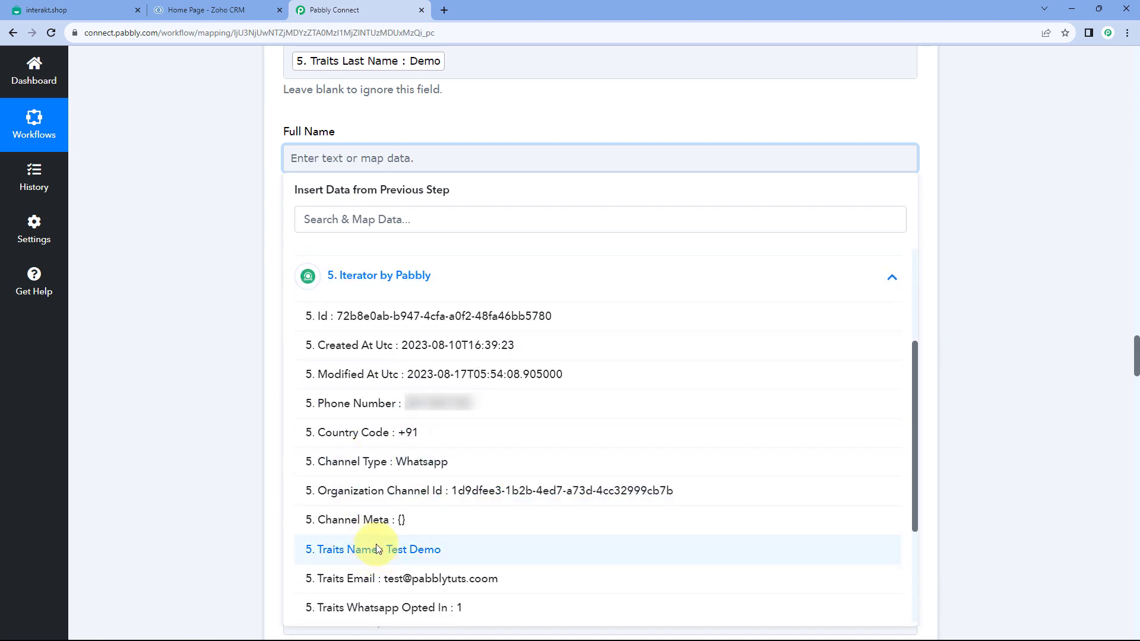
left_click(376, 549)
left_click(256, 136)
Map the lead's Email to Traits Email from the Iterator by Pabbly step
scroll(255, 138, "down", 1)
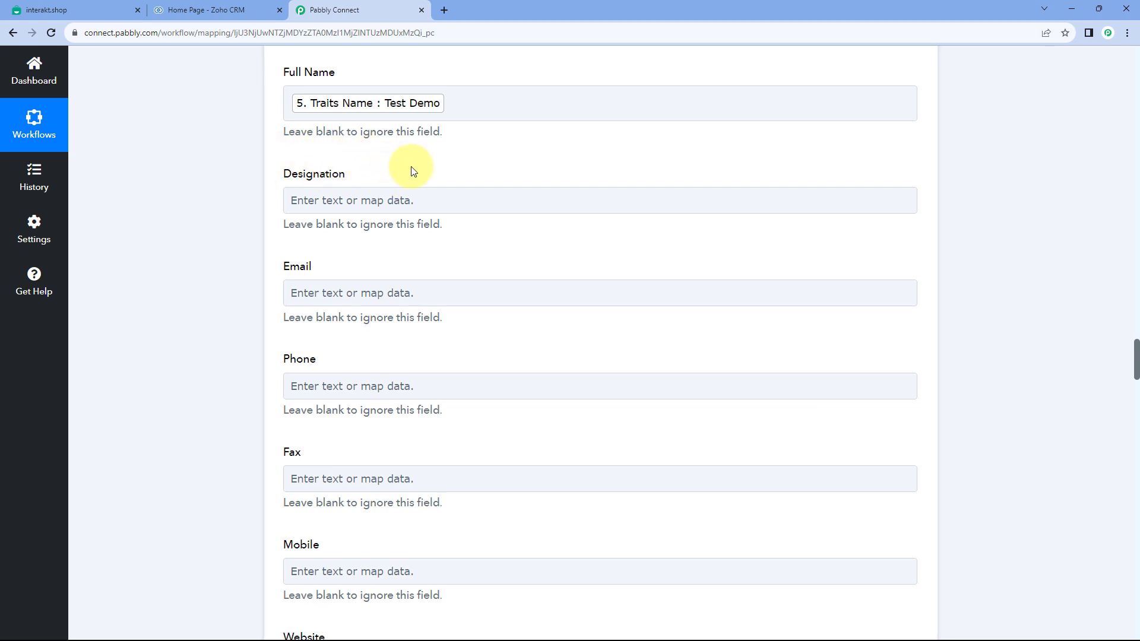
scroll(293, 197, "down", 1)
left_click(288, 238)
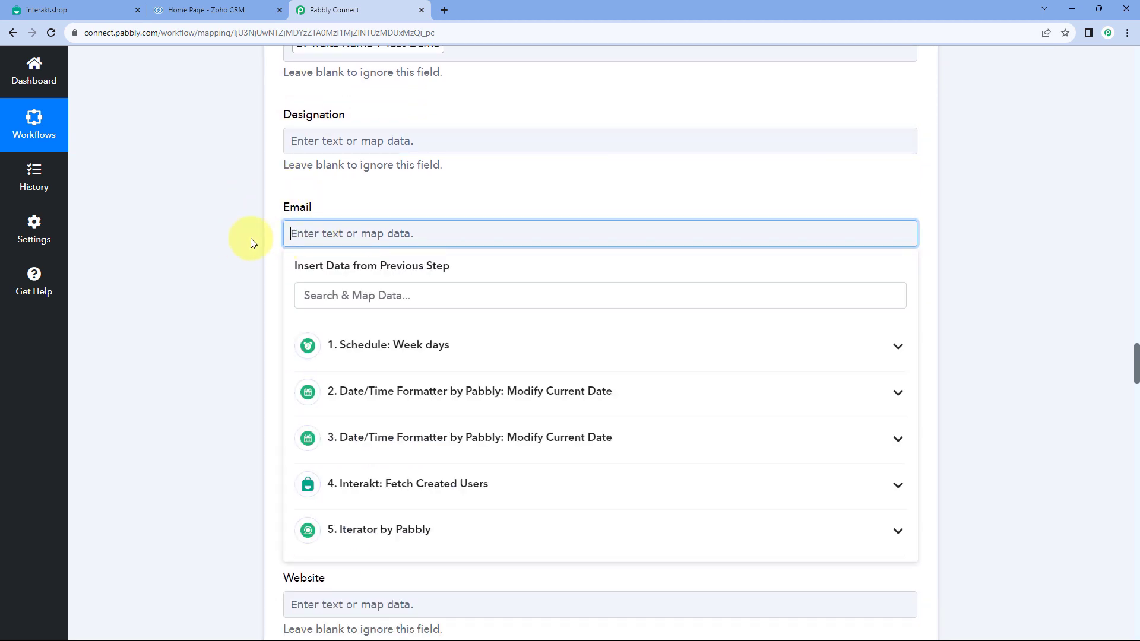
scroll(250, 242, "down", 3)
left_click(377, 351)
scroll(356, 417, "down", 2)
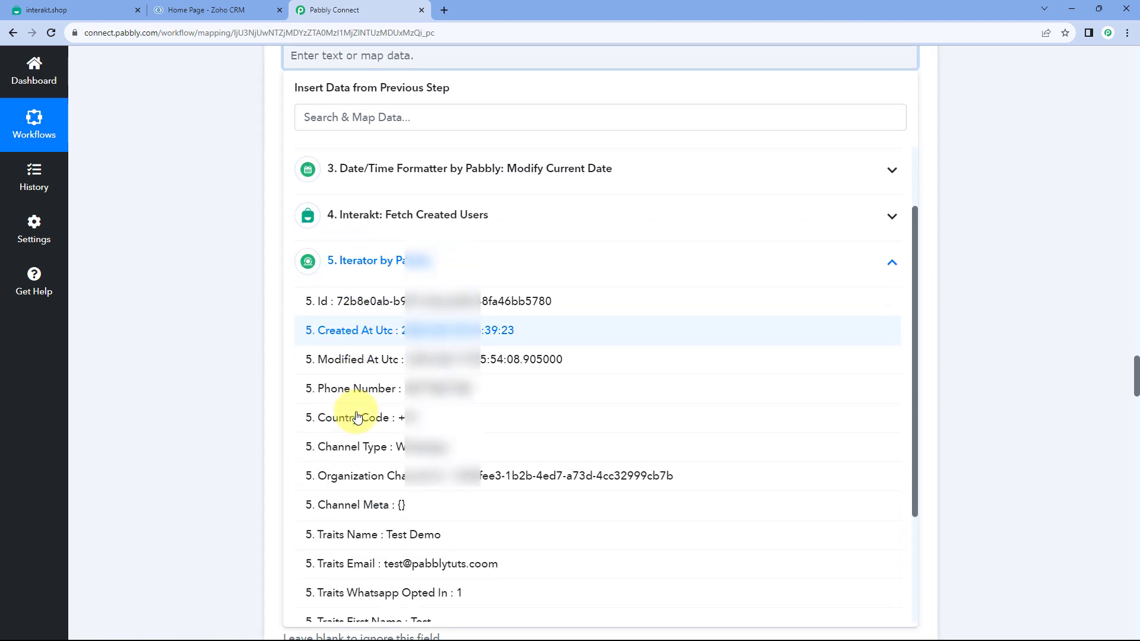
scroll(357, 418, "down", 3)
left_click(460, 418)
left_click(263, 199)
Map the lead's Mobile field to Phone Number from the Iterator by Pabbly step, leaving Phone and Fax blank
scroll(266, 184, "down", 1)
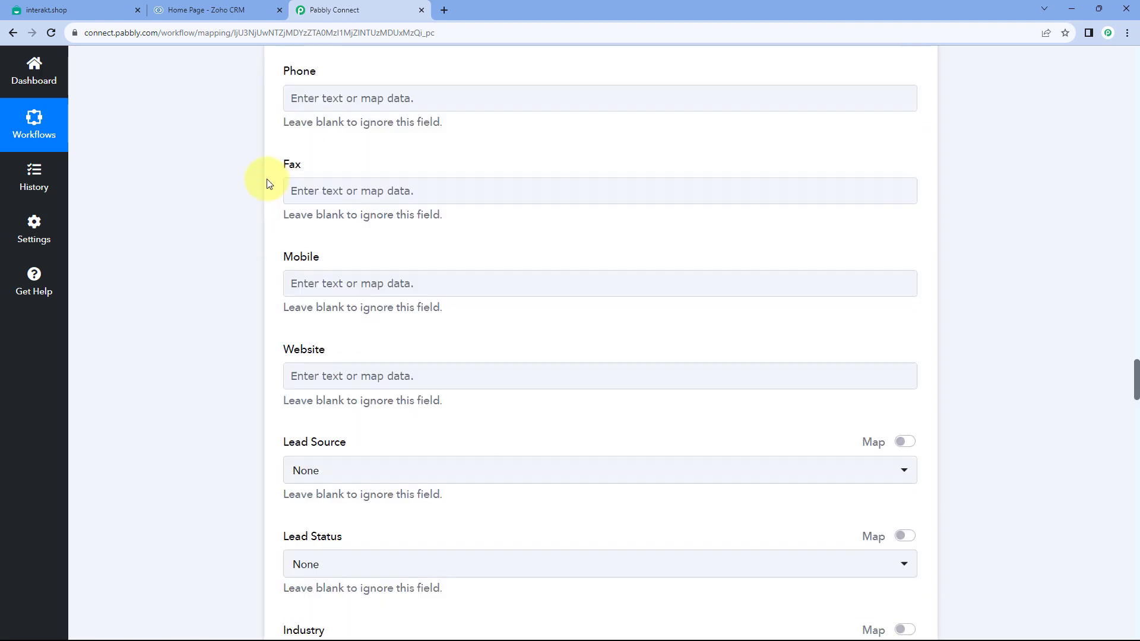
scroll(267, 184, "down", 1)
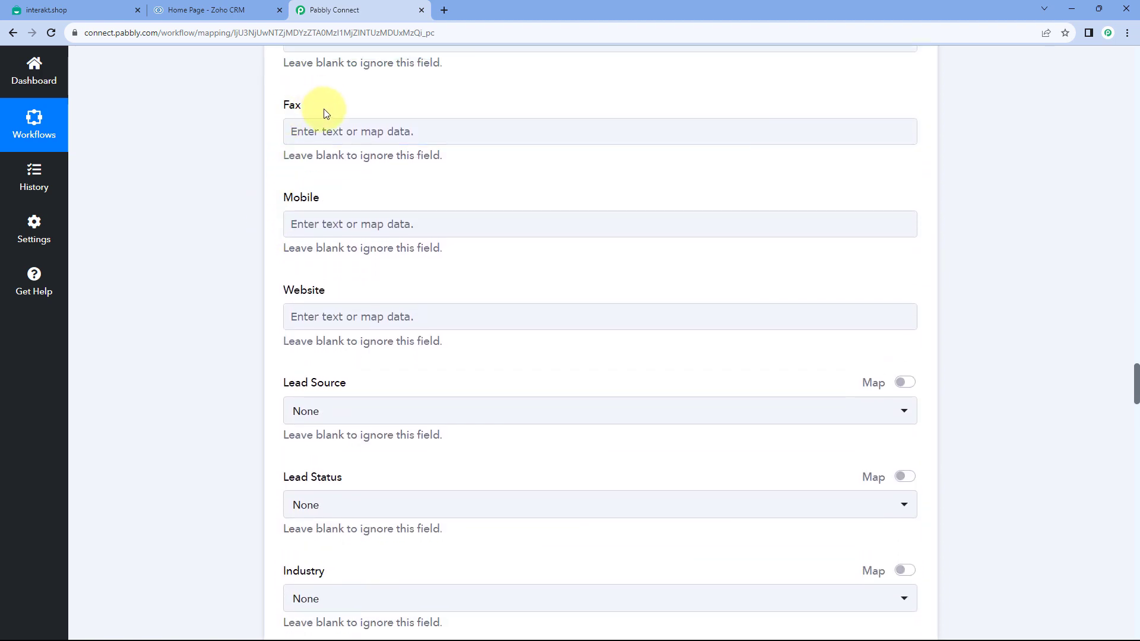
scroll(326, 113, "up", 1)
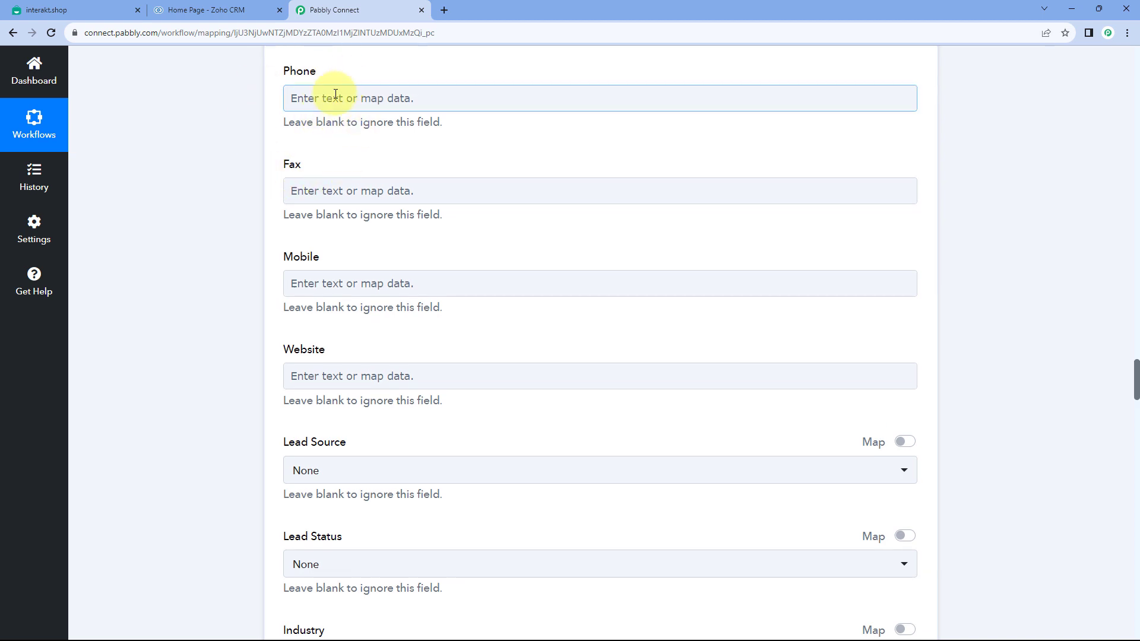
scroll(336, 94, "down", 2)
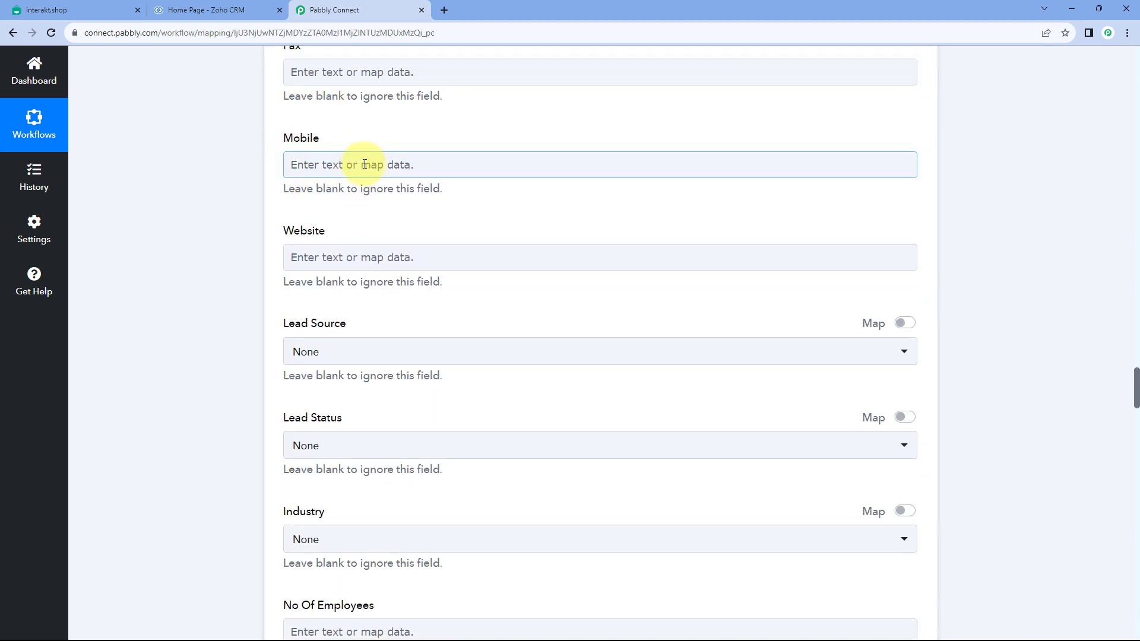
left_click(337, 164)
scroll(267, 162, "down", 2)
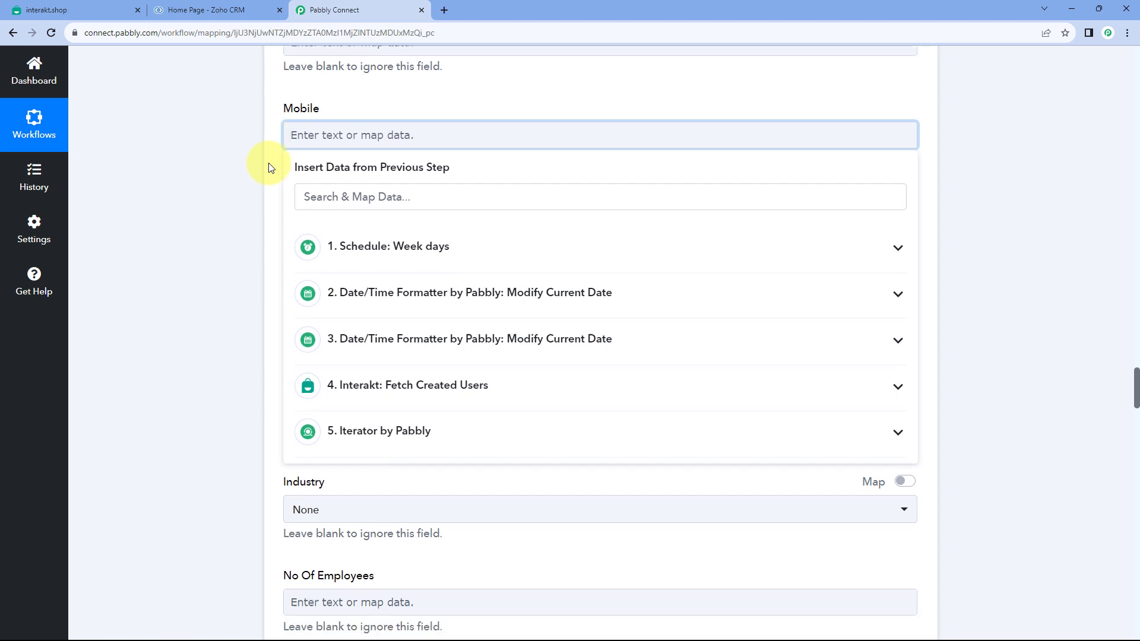
left_click(351, 344)
scroll(397, 404, "down", 1)
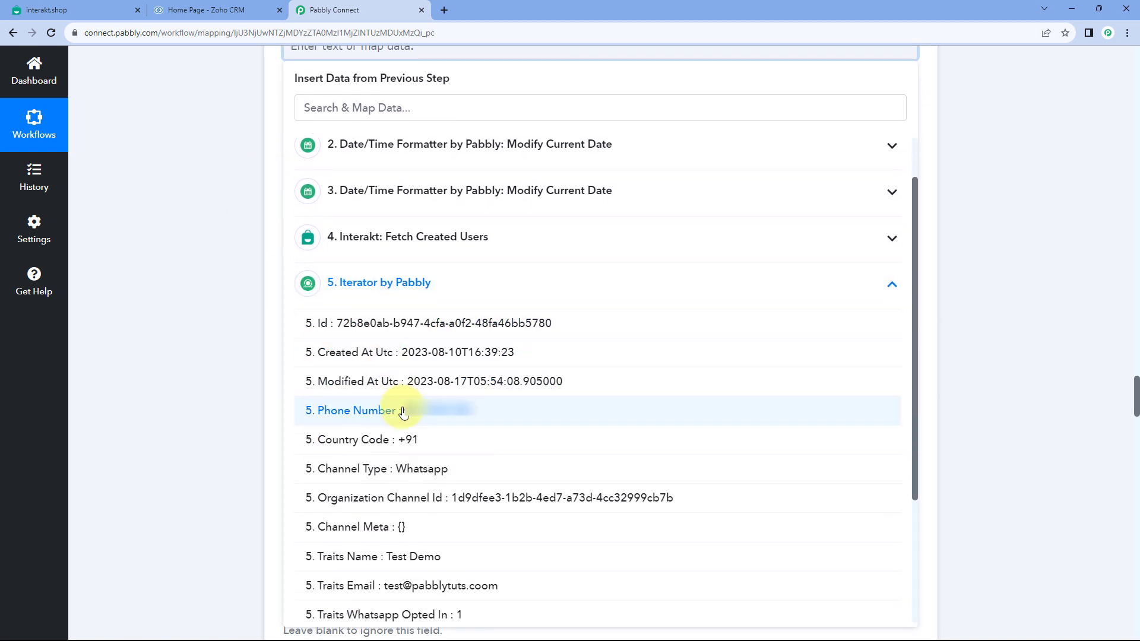
left_click(402, 412)
left_click(270, 139)
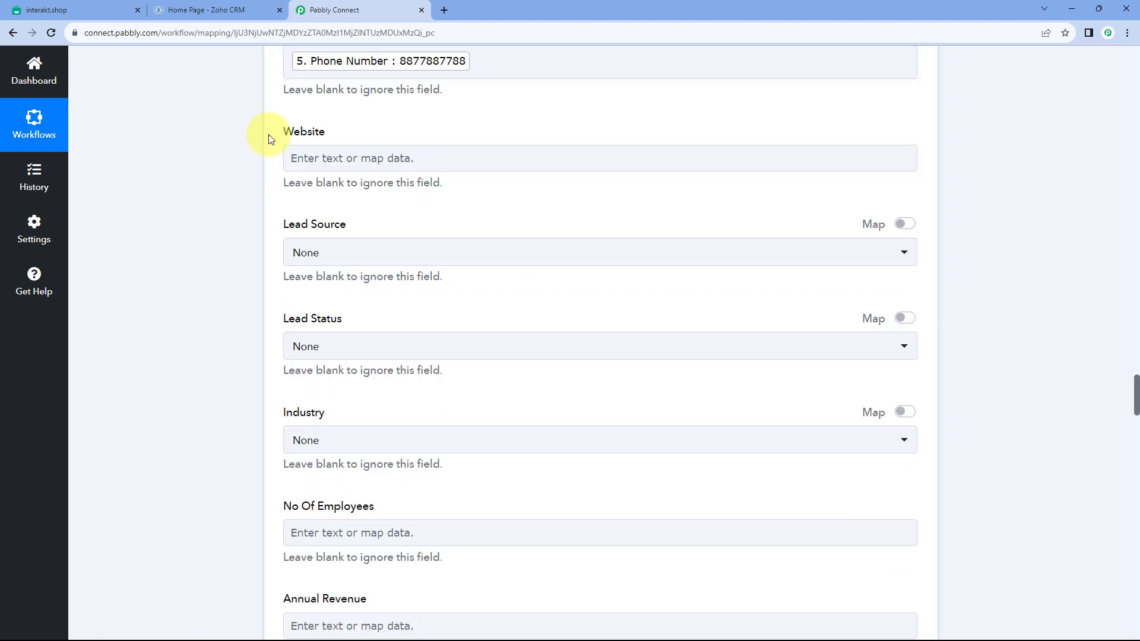
Look through the available lead sources and set the Lead Source to Online Store
scroll(285, 146, "down", 2)
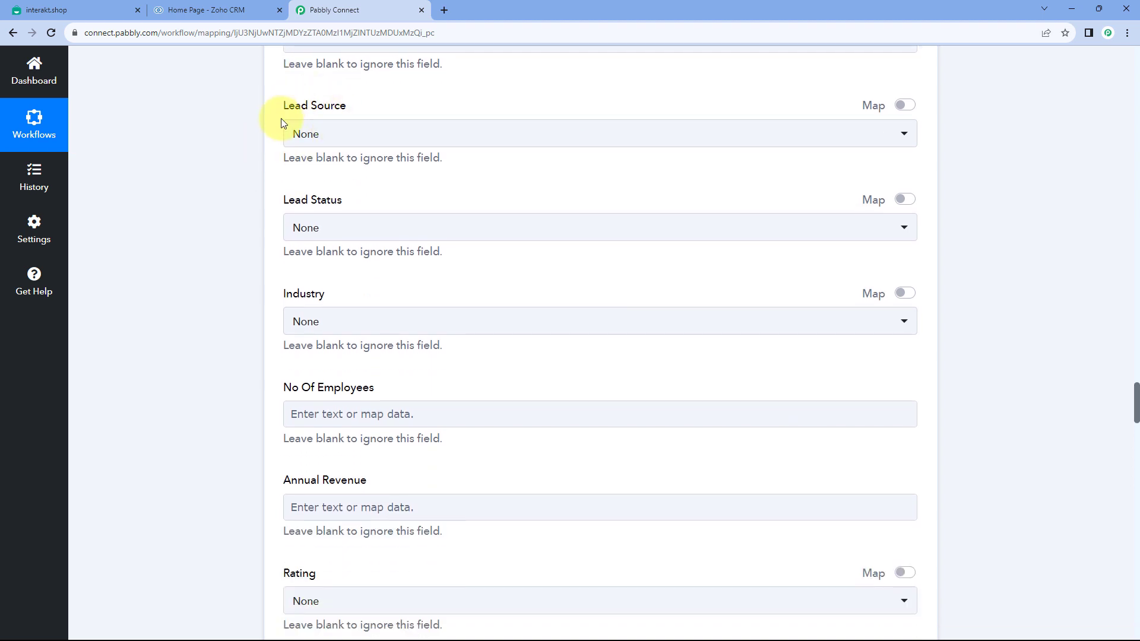
left_click(378, 136)
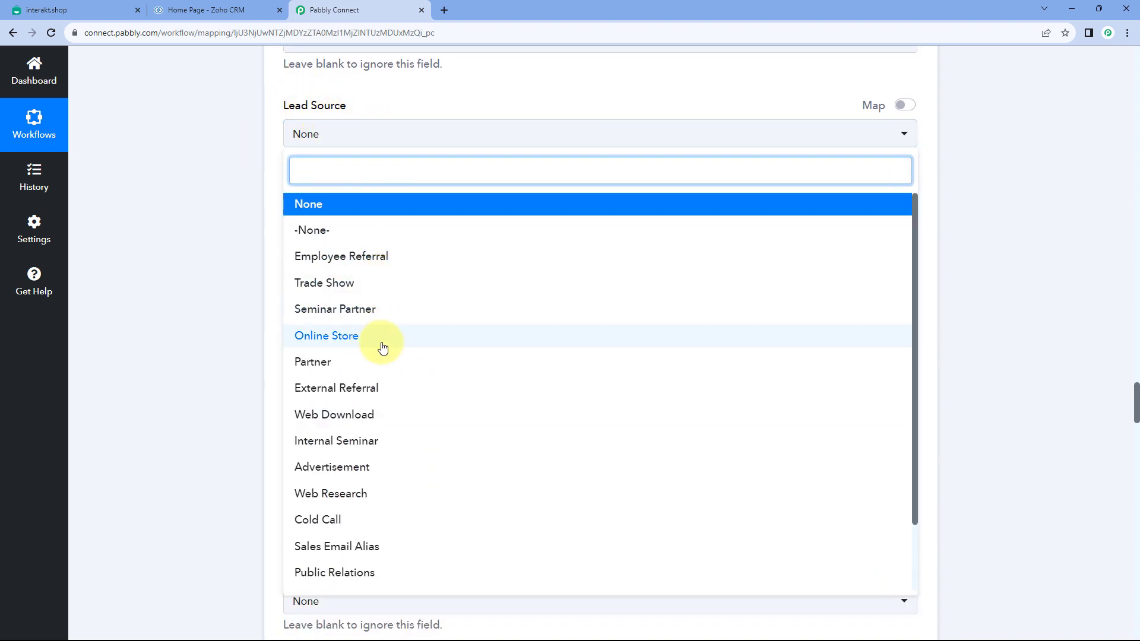
scroll(373, 346, "down", 2)
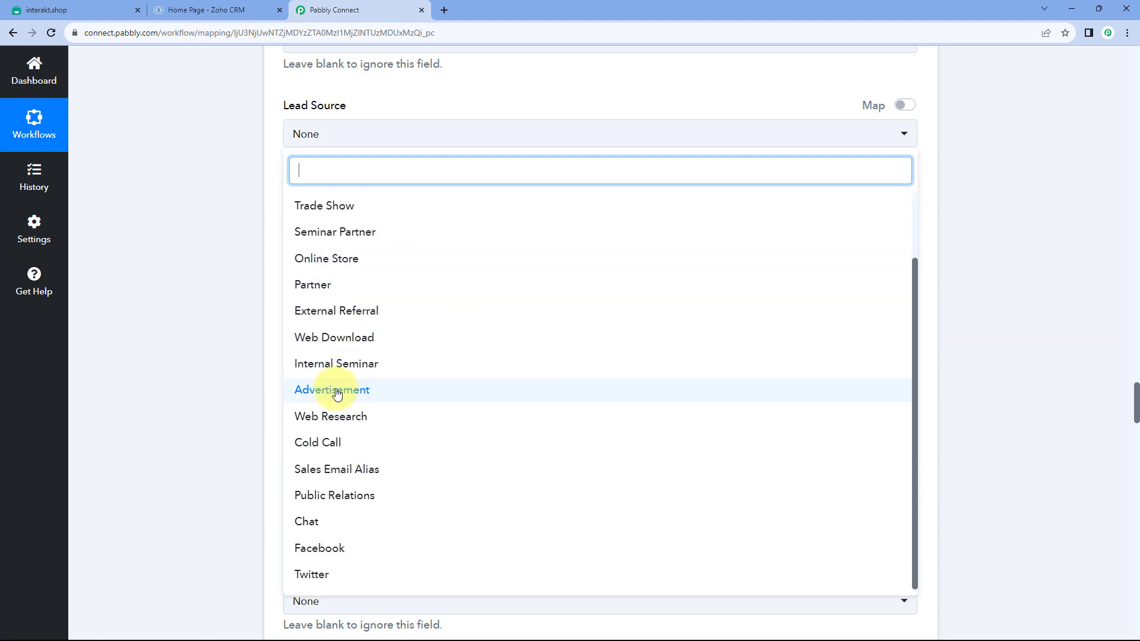
scroll(365, 235, "up", 2)
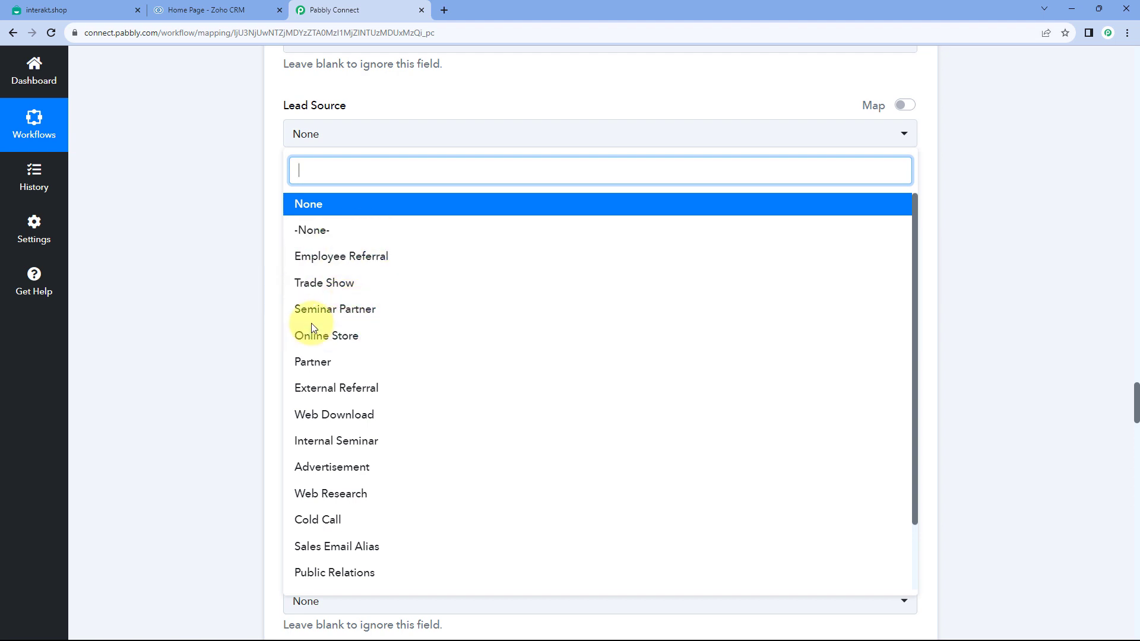
left_click(365, 339)
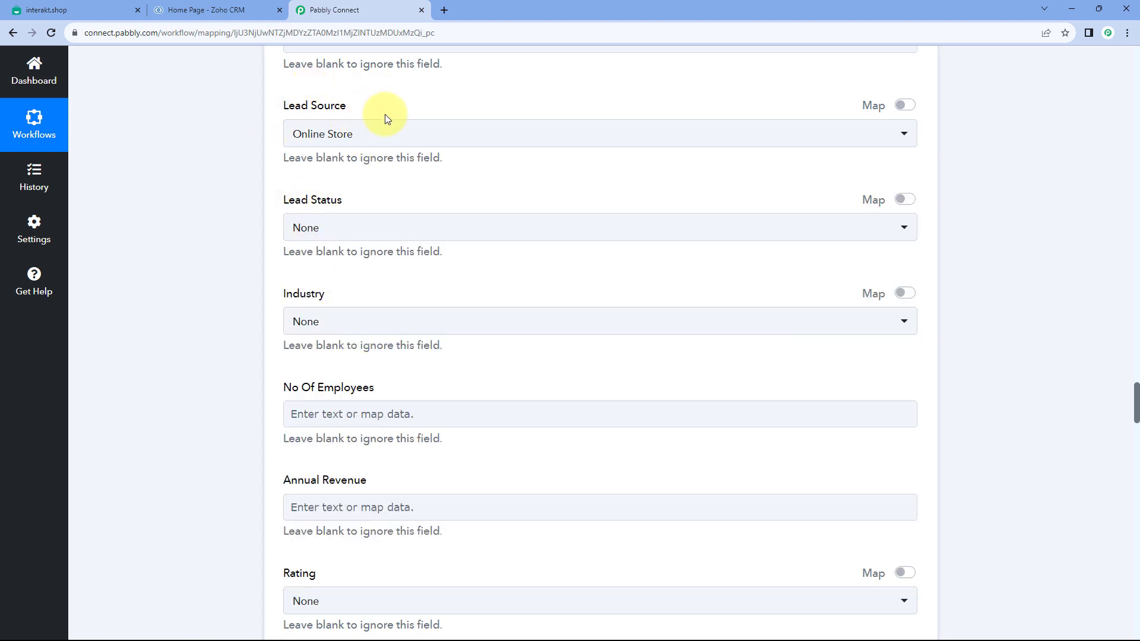
scroll(385, 116, "down", 1)
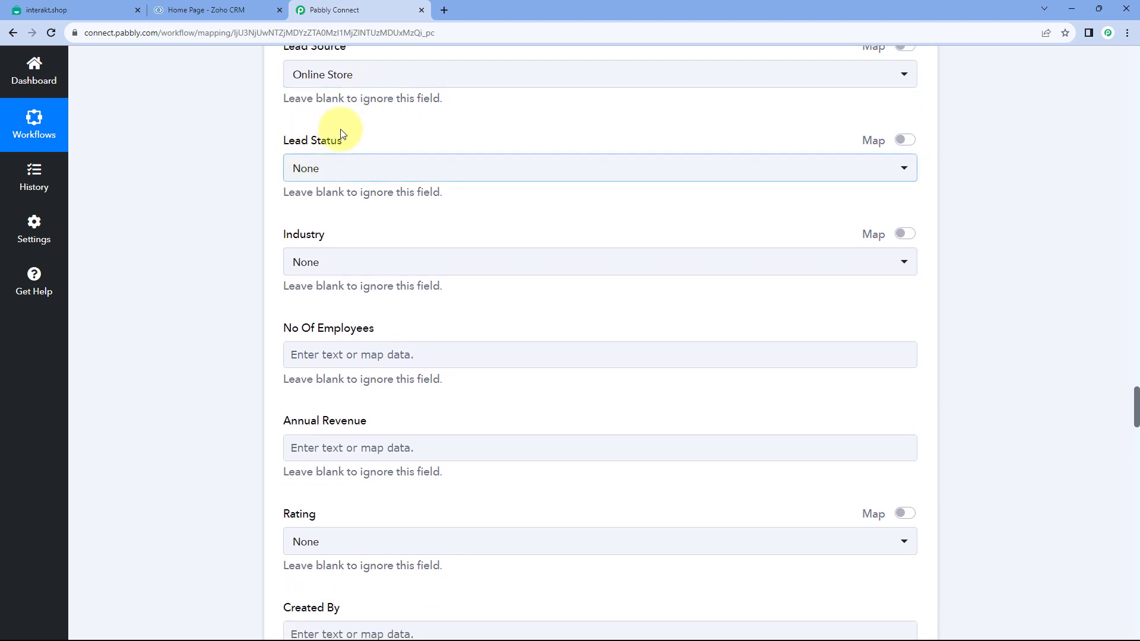
Set the lead's Lead Status to Contacted
left_click(370, 169)
left_click(375, 172)
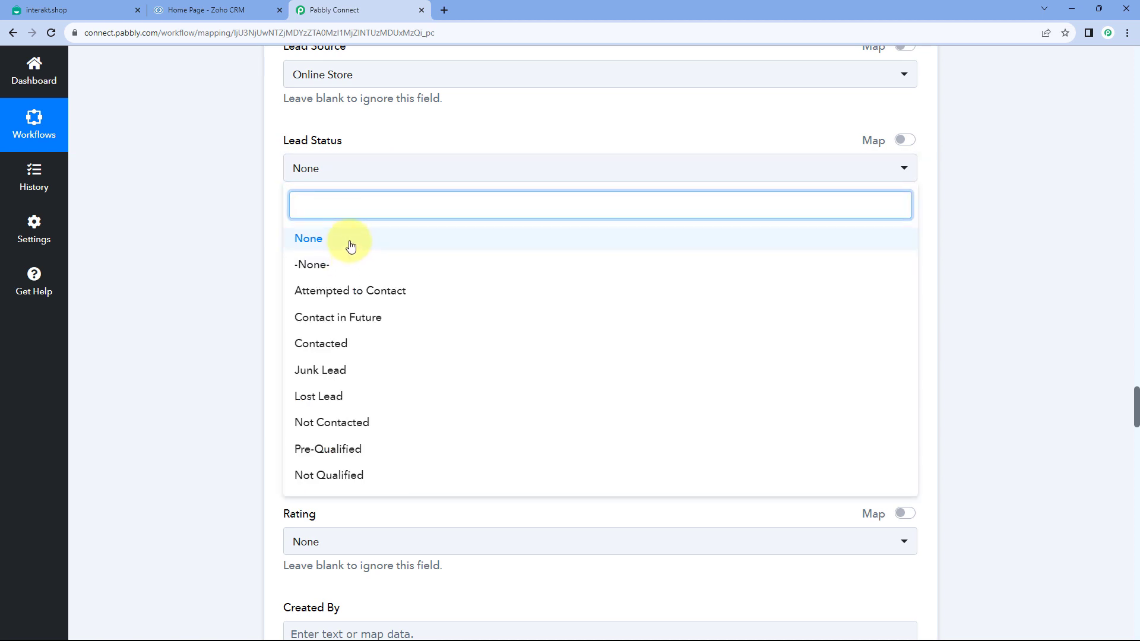
left_click(326, 342)
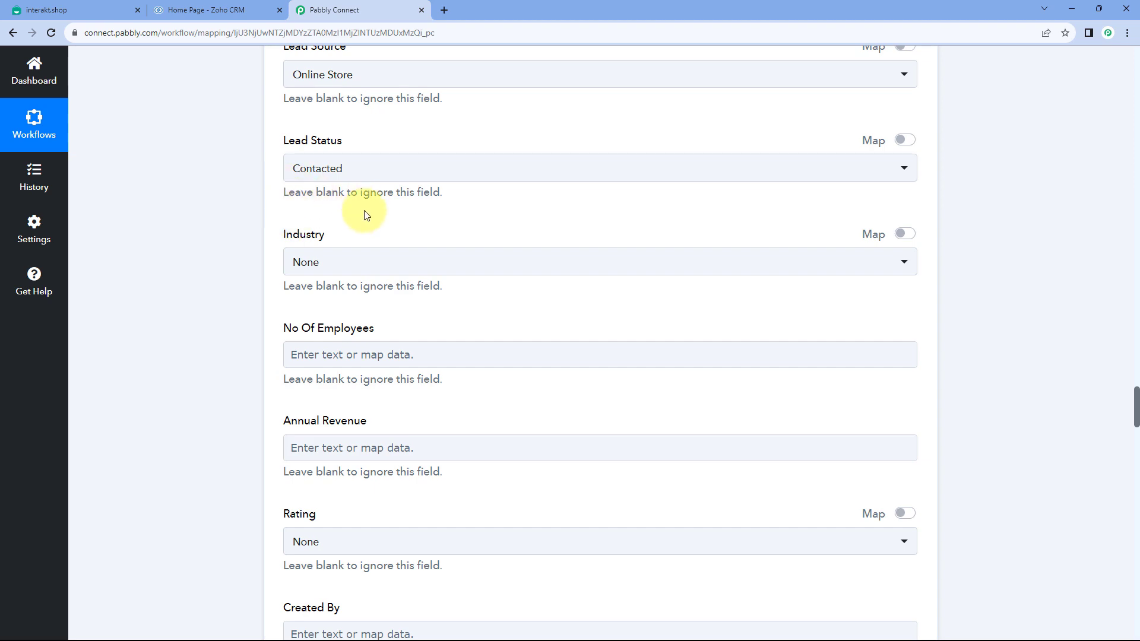
Leave the remaining lead fields blank, save the Zoho CRM action and send a test request
scroll(363, 178, "down", 2)
scroll(297, 216, "up", 1)
scroll(273, 232, "down", 6)
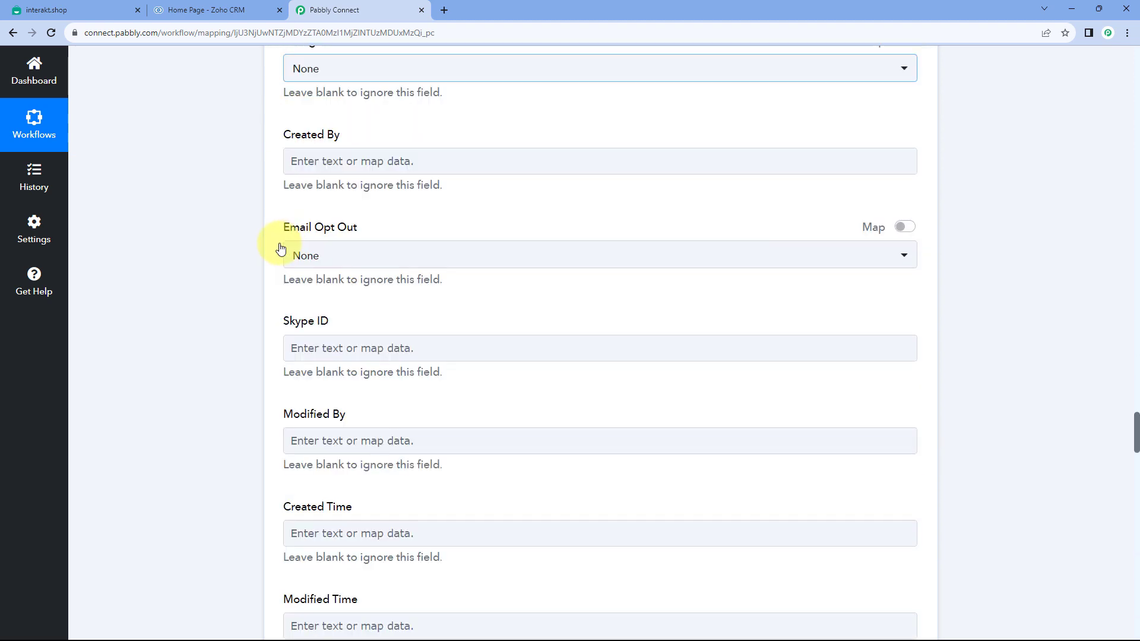
scroll(267, 295, "down", 5)
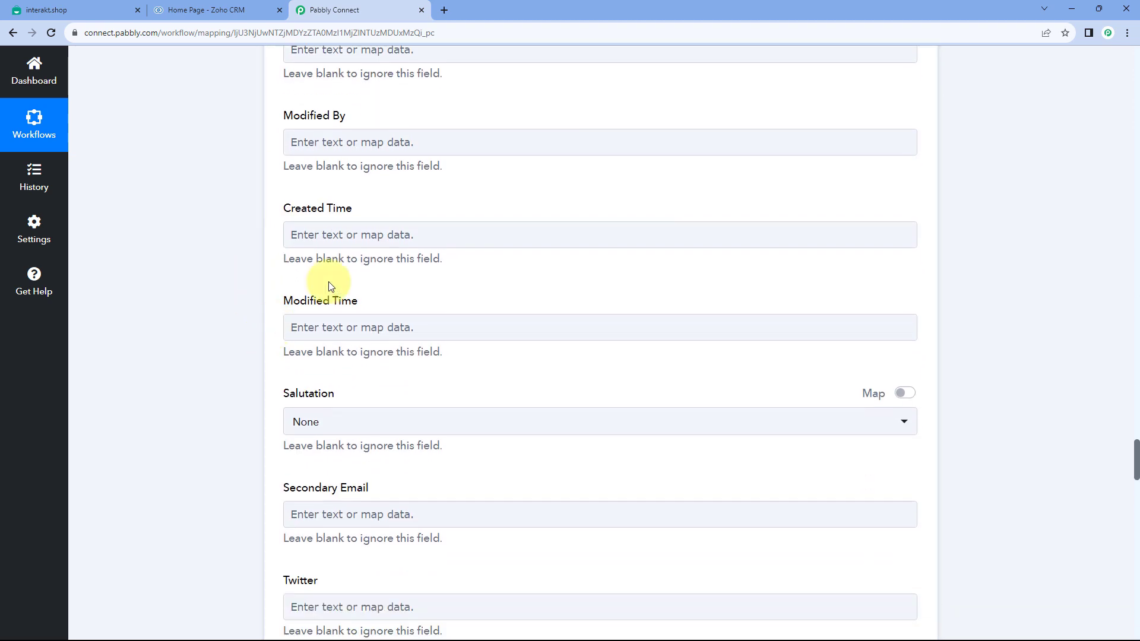
scroll(315, 255, "down", 2)
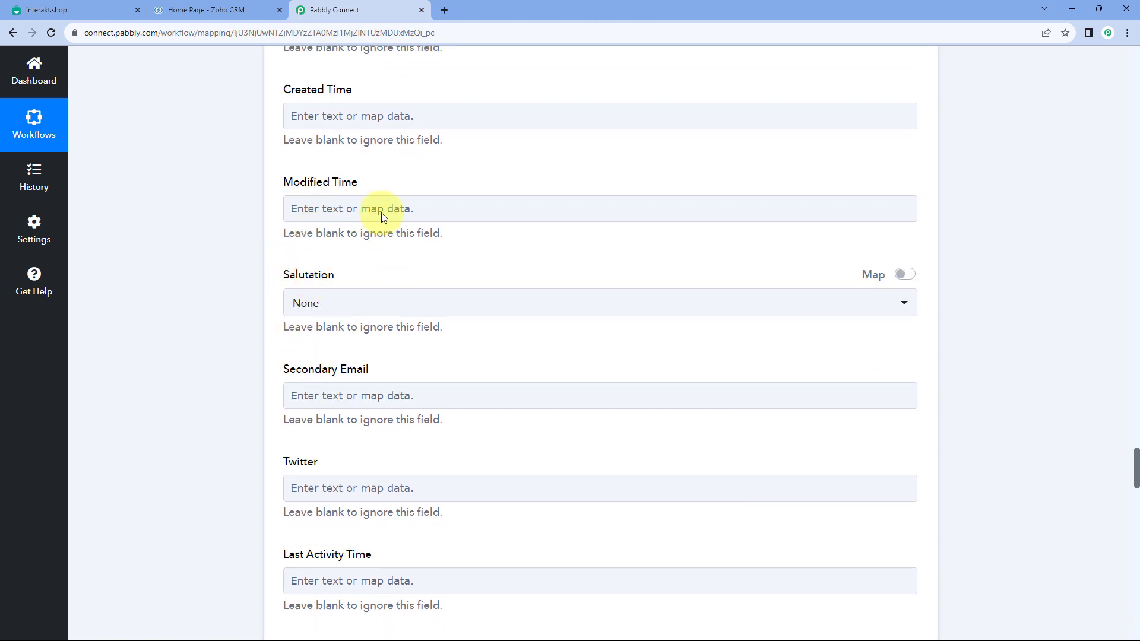
scroll(381, 209, "up", 8)
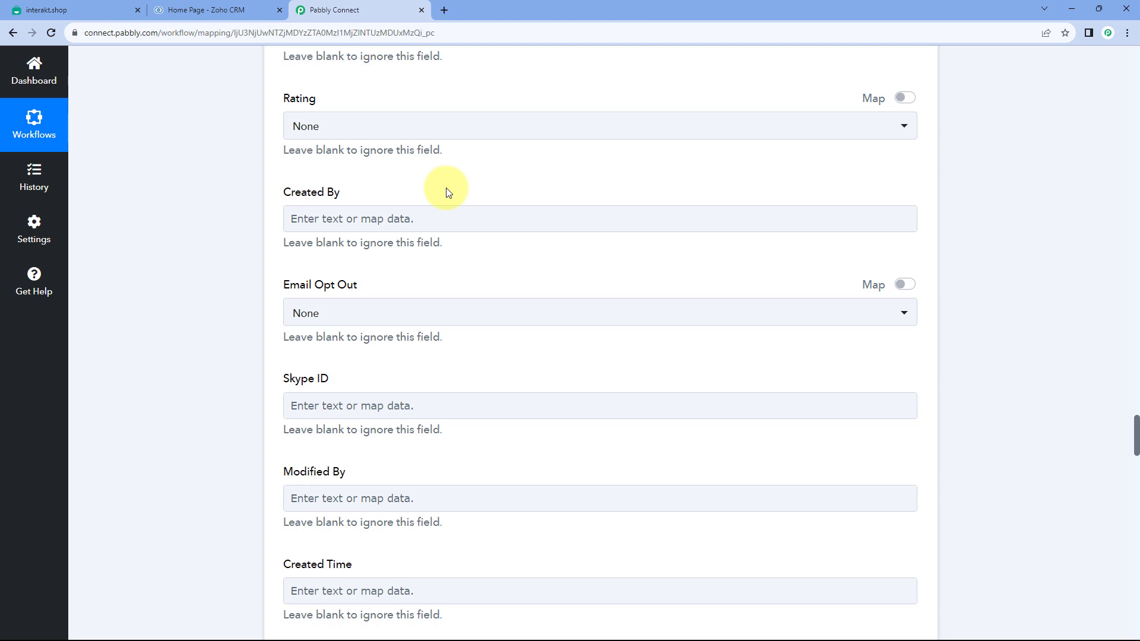
scroll(265, 242, "down", 3)
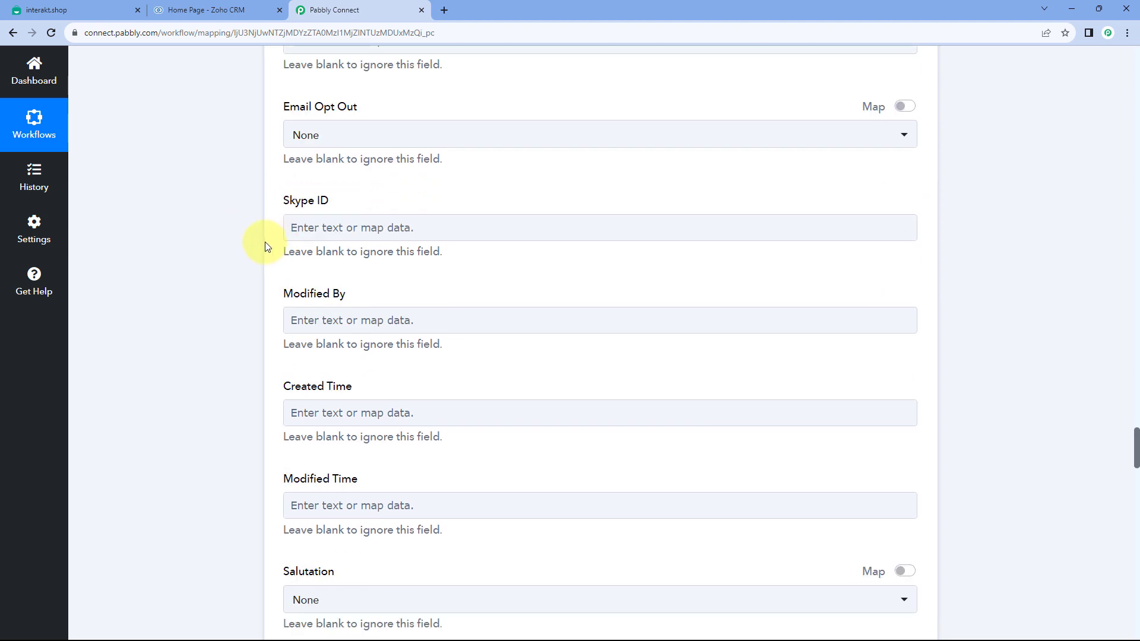
scroll(276, 168, "down", 5)
scroll(276, 168, "down", 4)
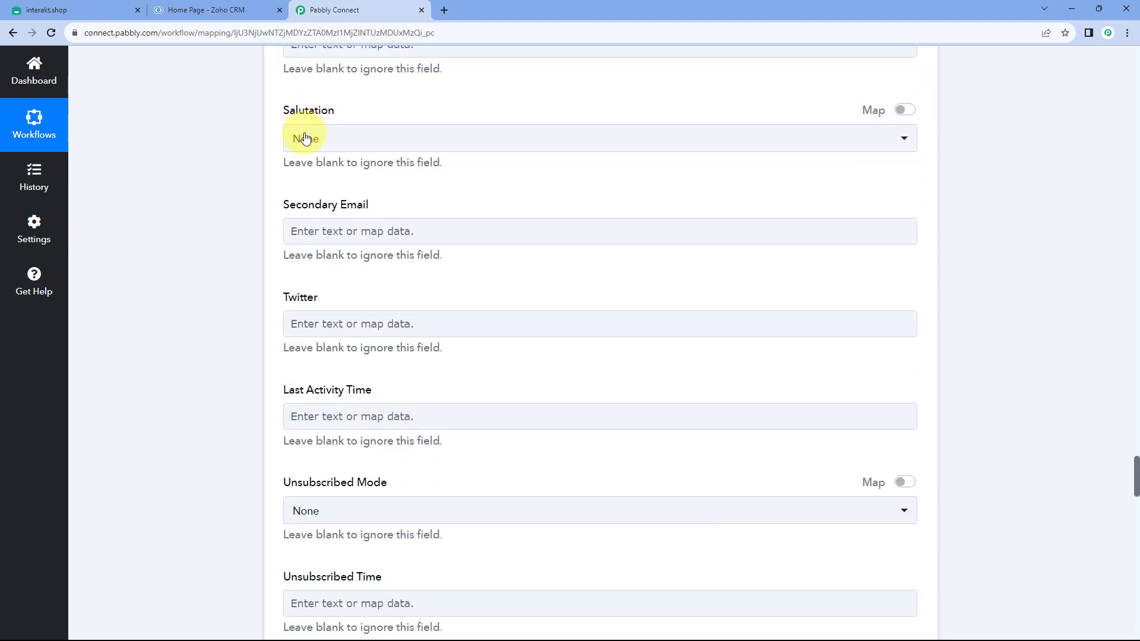
scroll(302, 213, "down", 19)
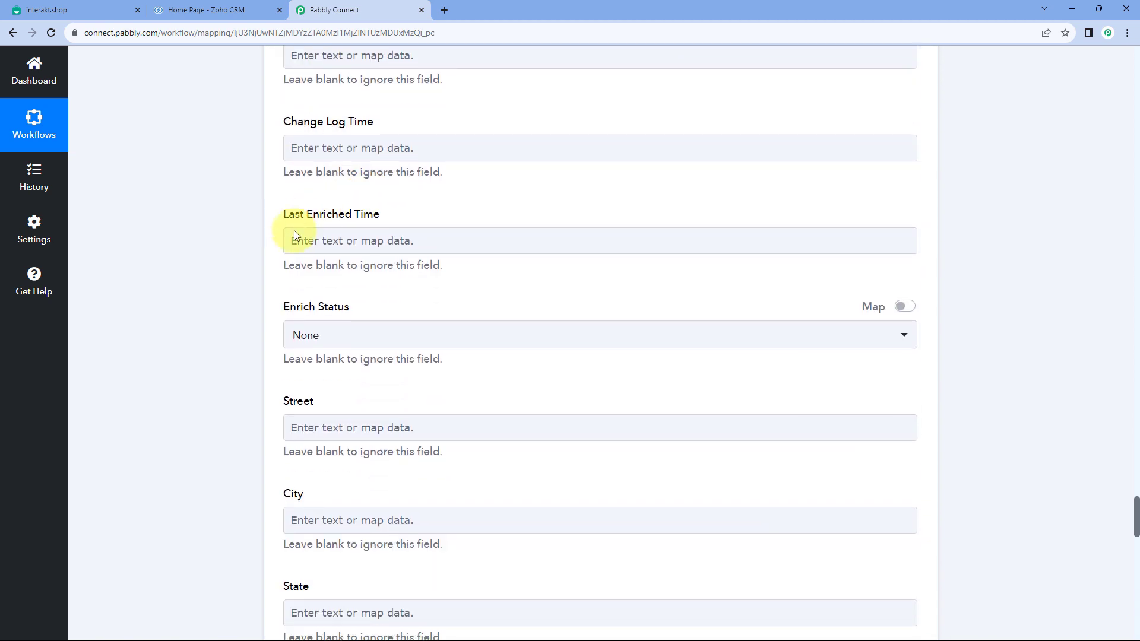
scroll(297, 245, "down", 12)
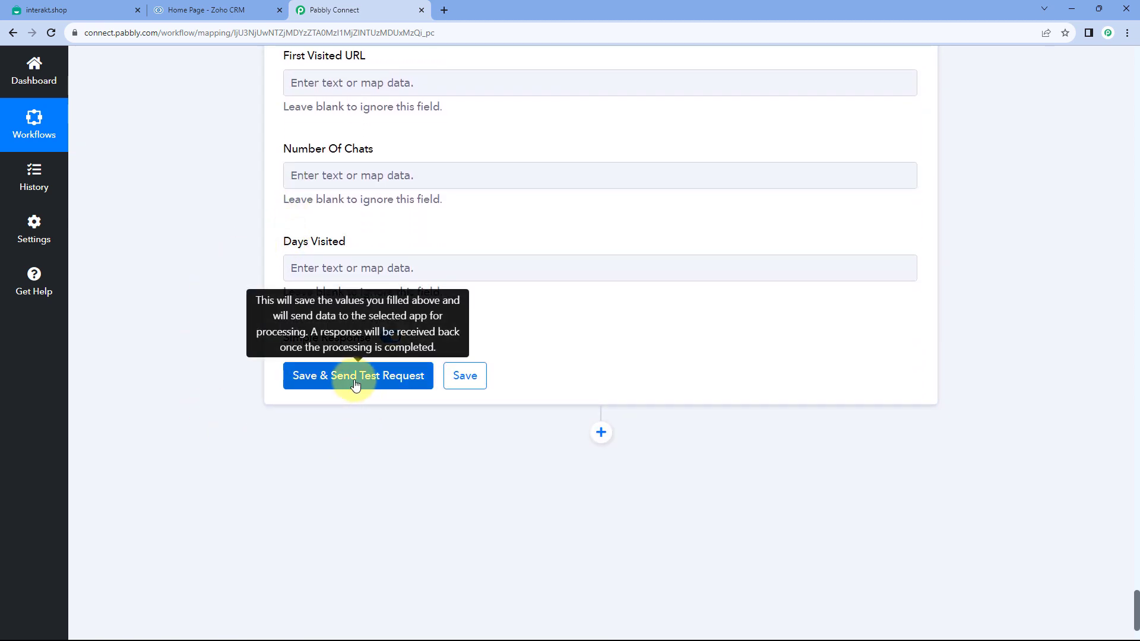
left_click(355, 380)
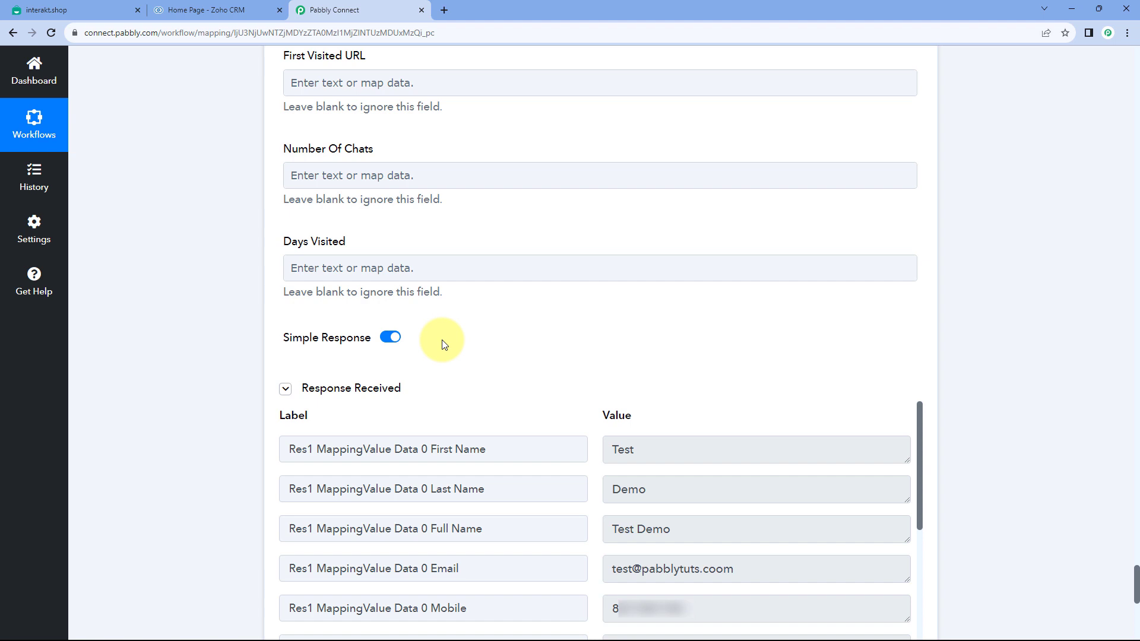
Examine the response received from Zoho CRM and review the mapped lead fields up to the start of the action
scroll(580, 378, "down", 3)
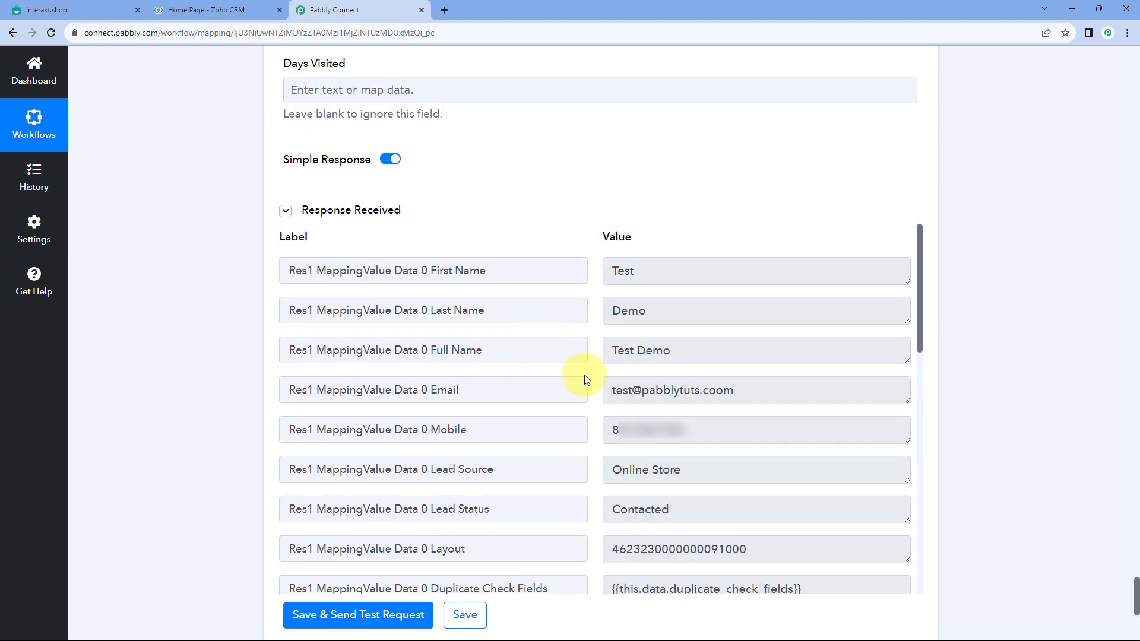
scroll(584, 375, "down", 6)
scroll(538, 170, "up", 2)
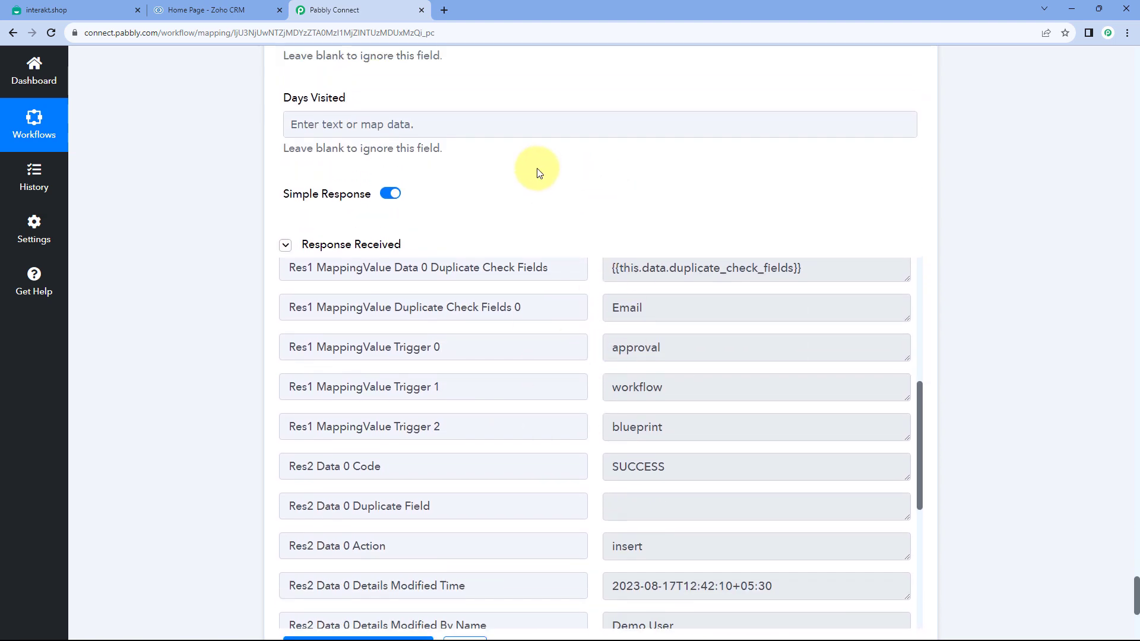
scroll(523, 202, "up", 15)
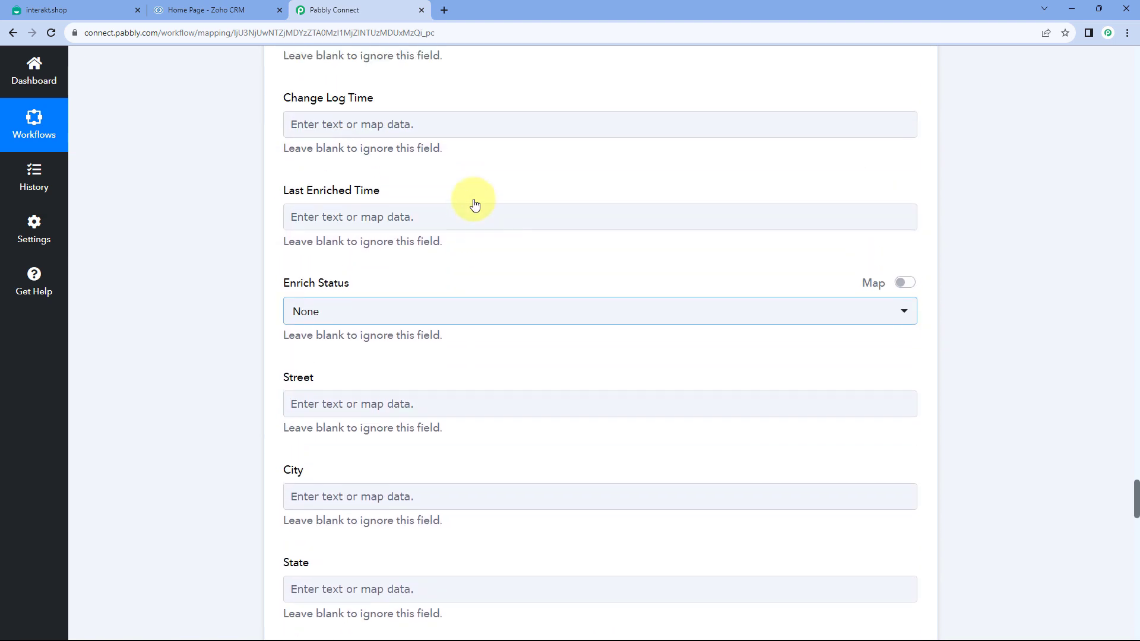
scroll(475, 204, "up", 16)
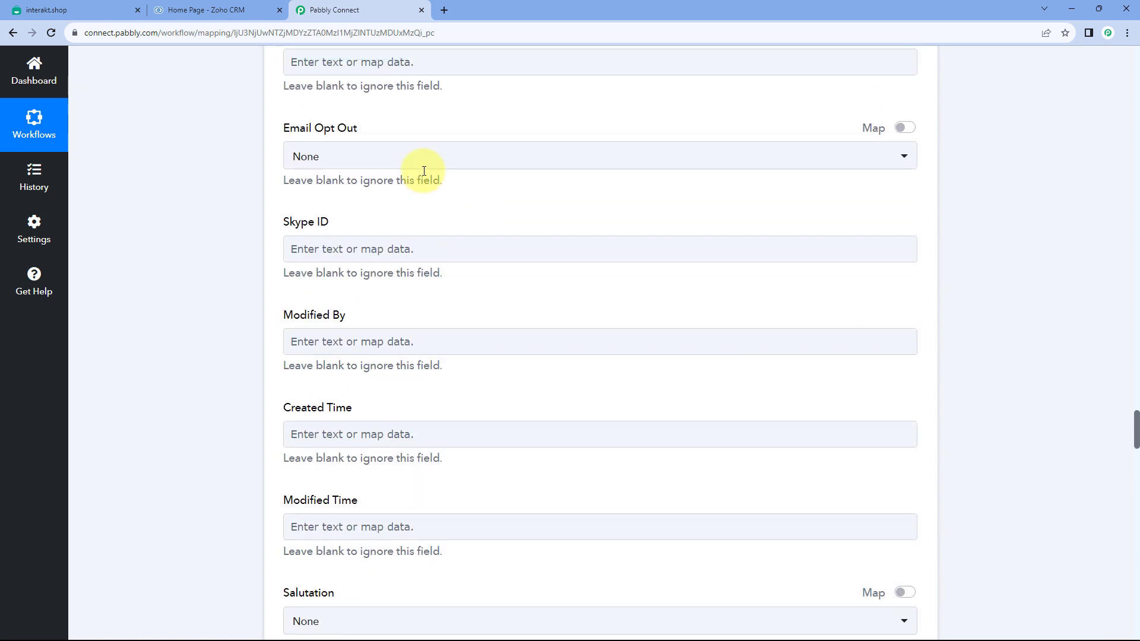
scroll(257, 238, "up", 8)
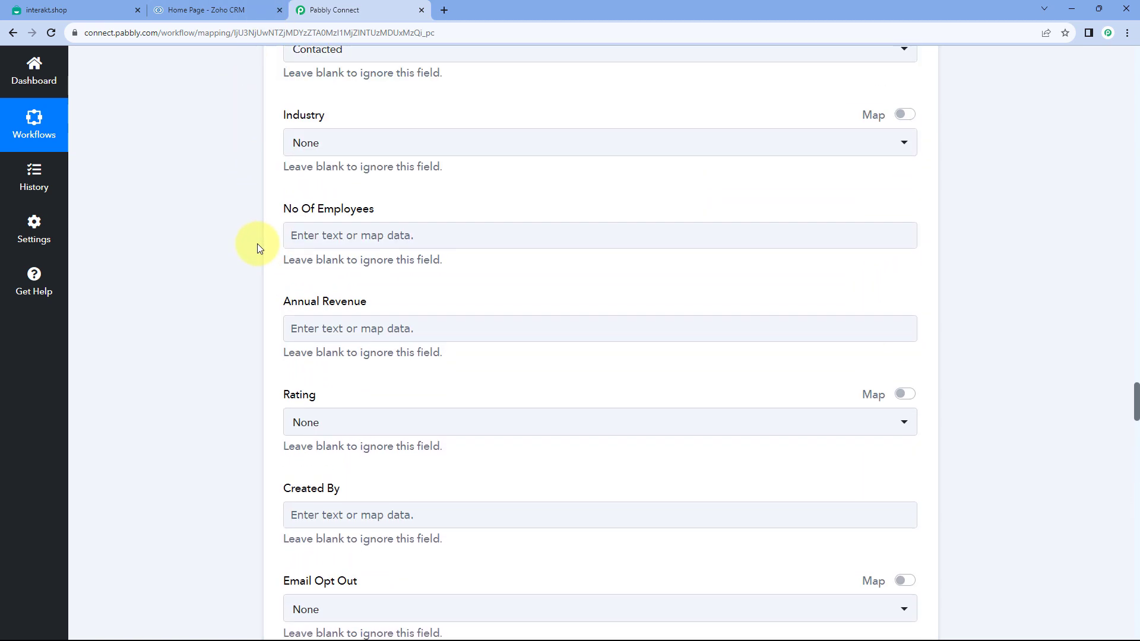
scroll(261, 279, "up", 15)
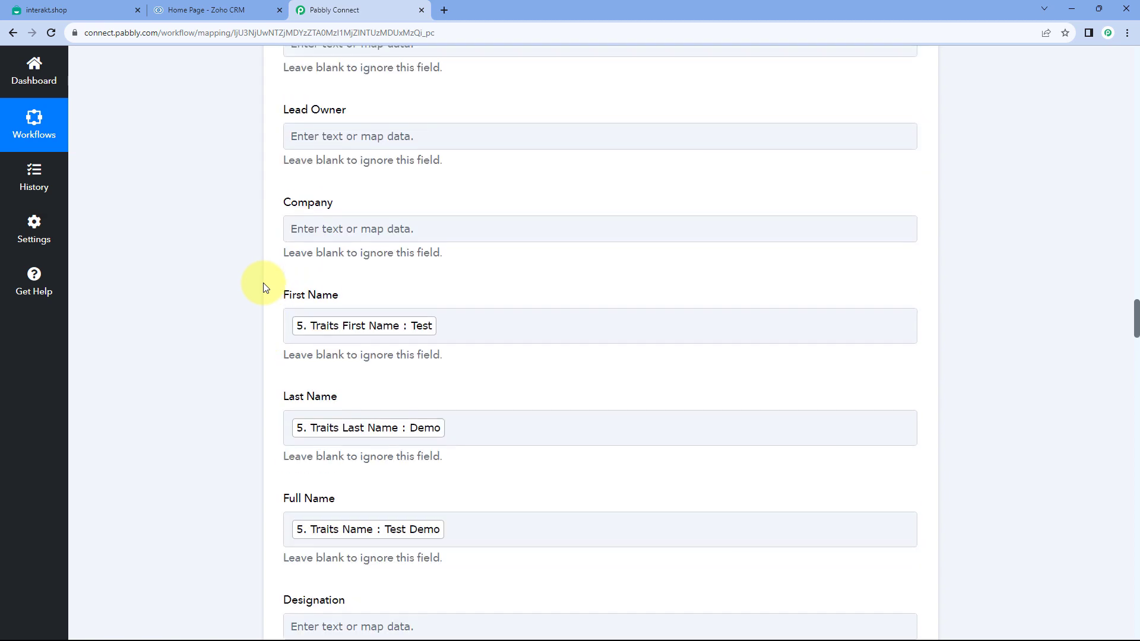
scroll(265, 287, "up", 12)
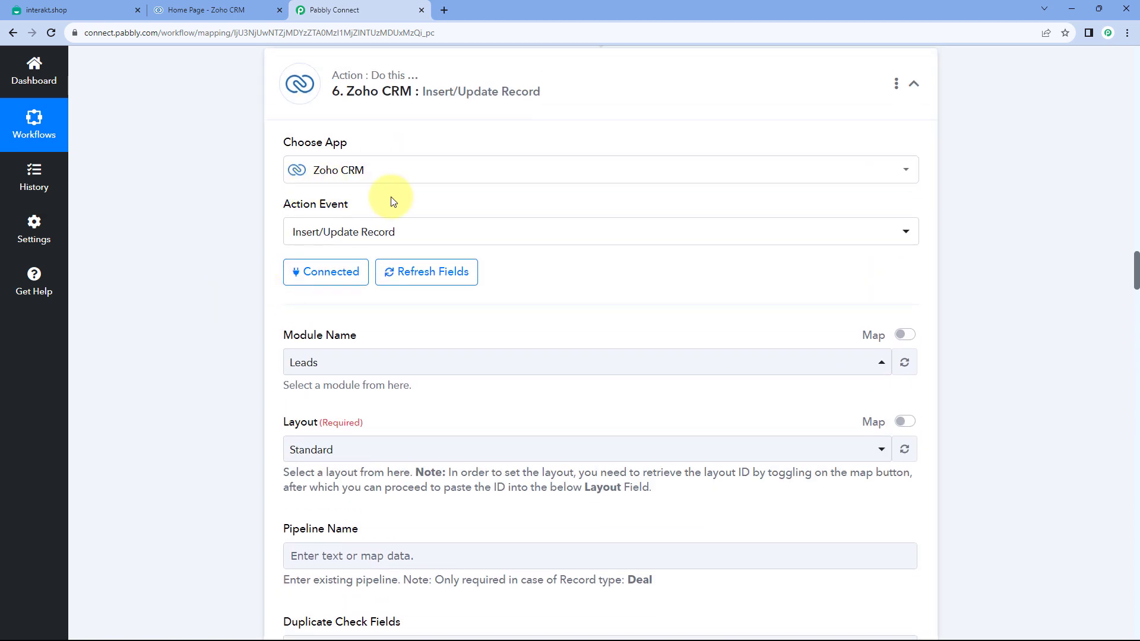
Switch to Zoho CRM and open the newly added lead's record from the Leads module
left_click(210, 6)
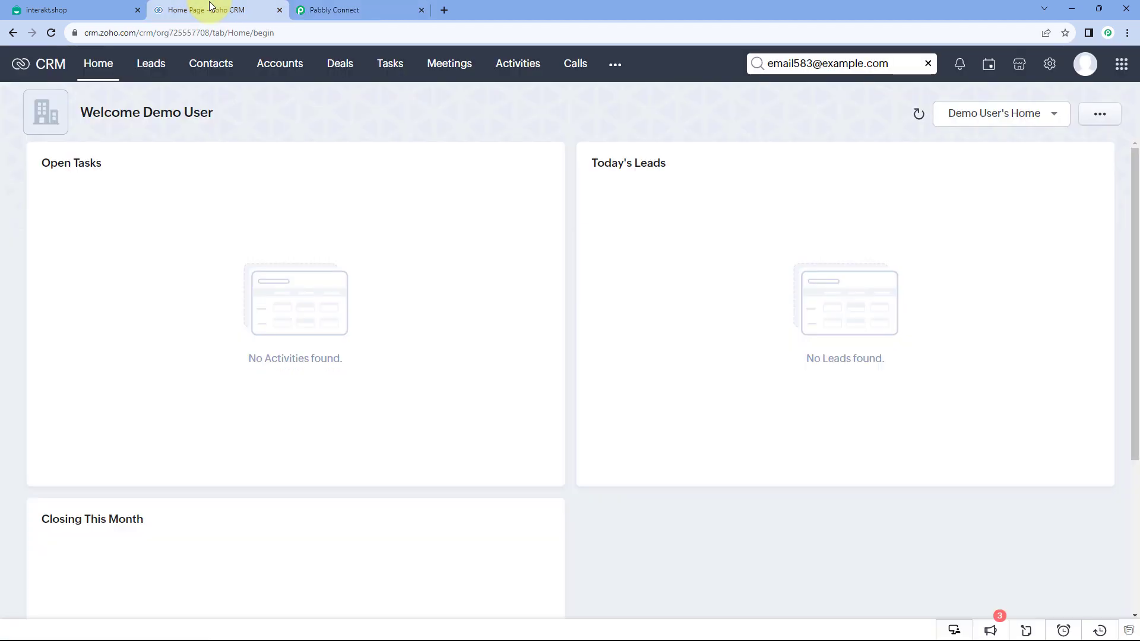
left_click(151, 65)
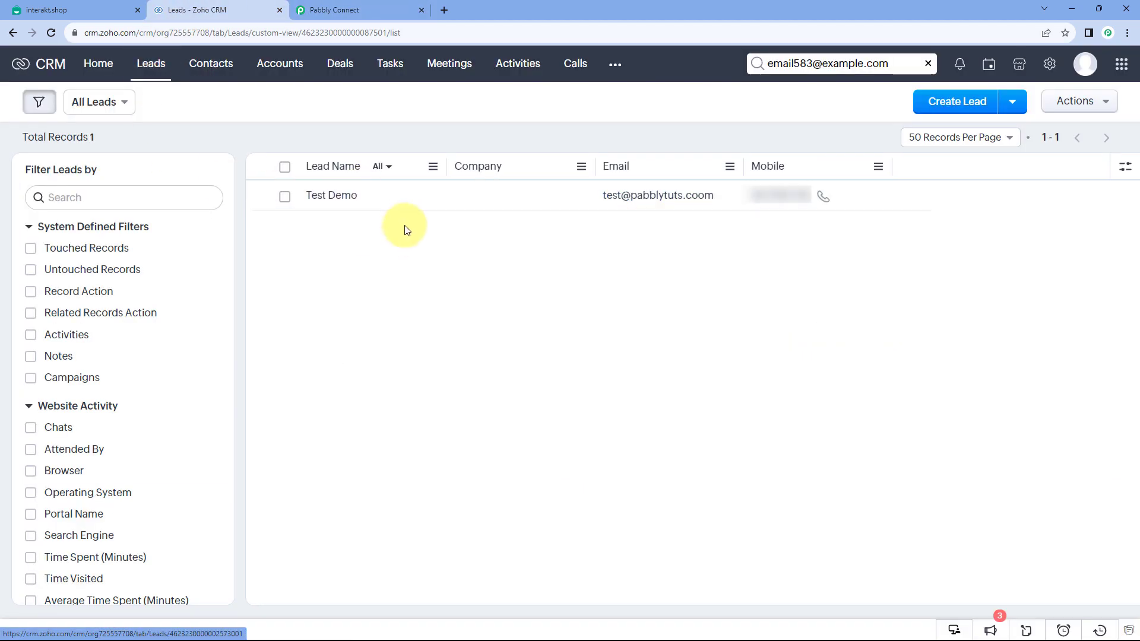
left_click(347, 196)
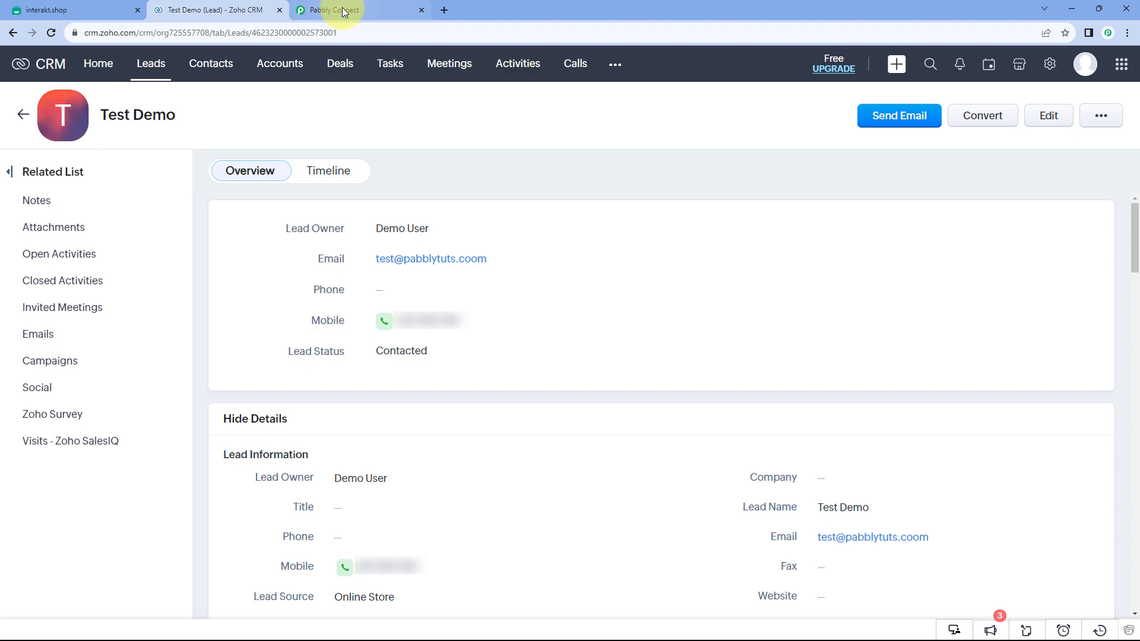
Compare the first and last name in the Pabbly Connect Iterator response with the details of the Zoho CRM lead record
left_click(344, 12)
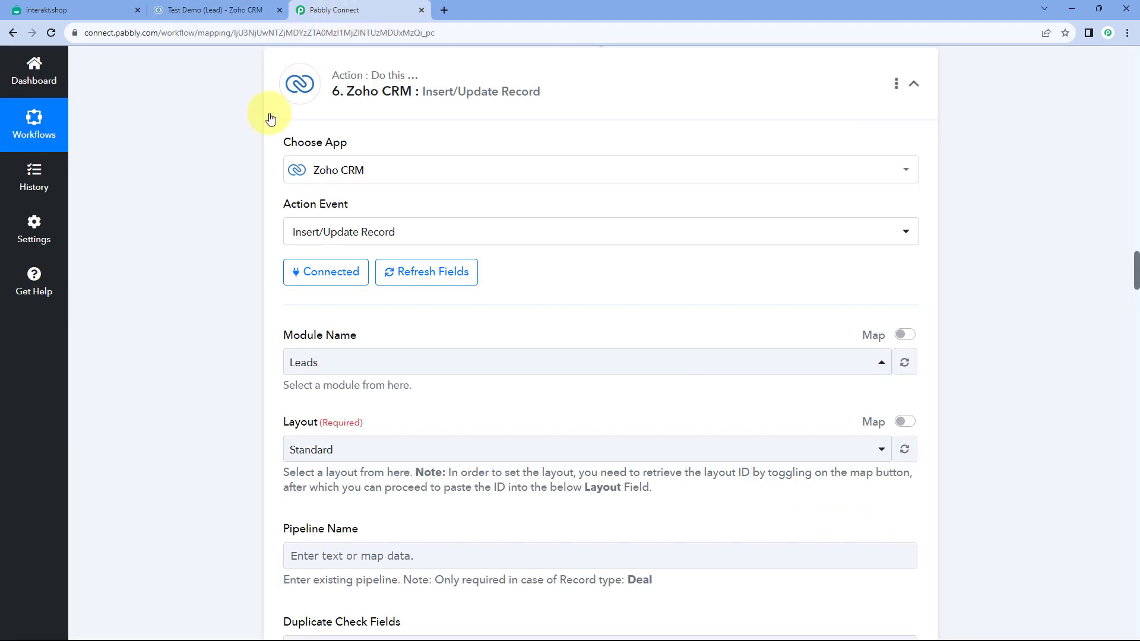
scroll(236, 244, "up", 8)
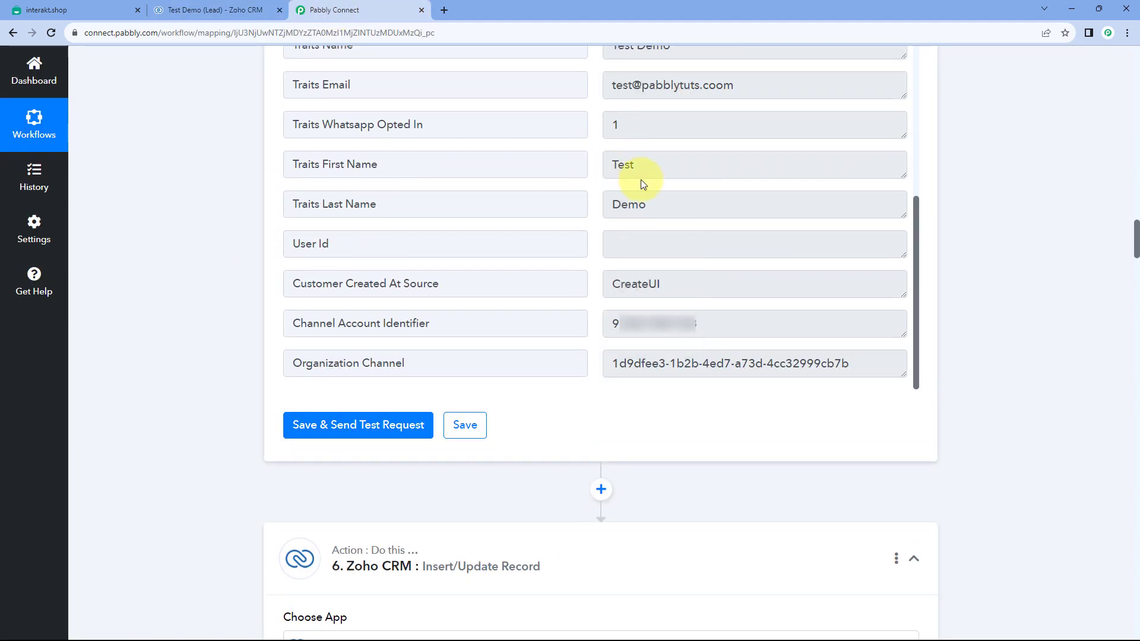
double_click(623, 164)
double_click(628, 204)
left_click(225, 9)
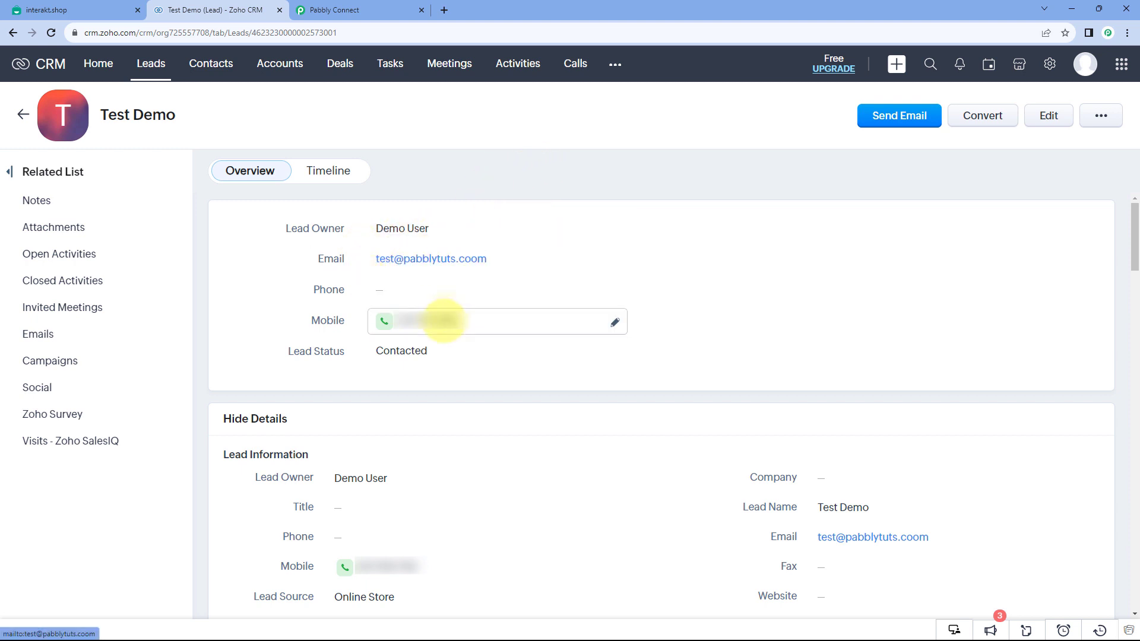
scroll(624, 373, "down", 6)
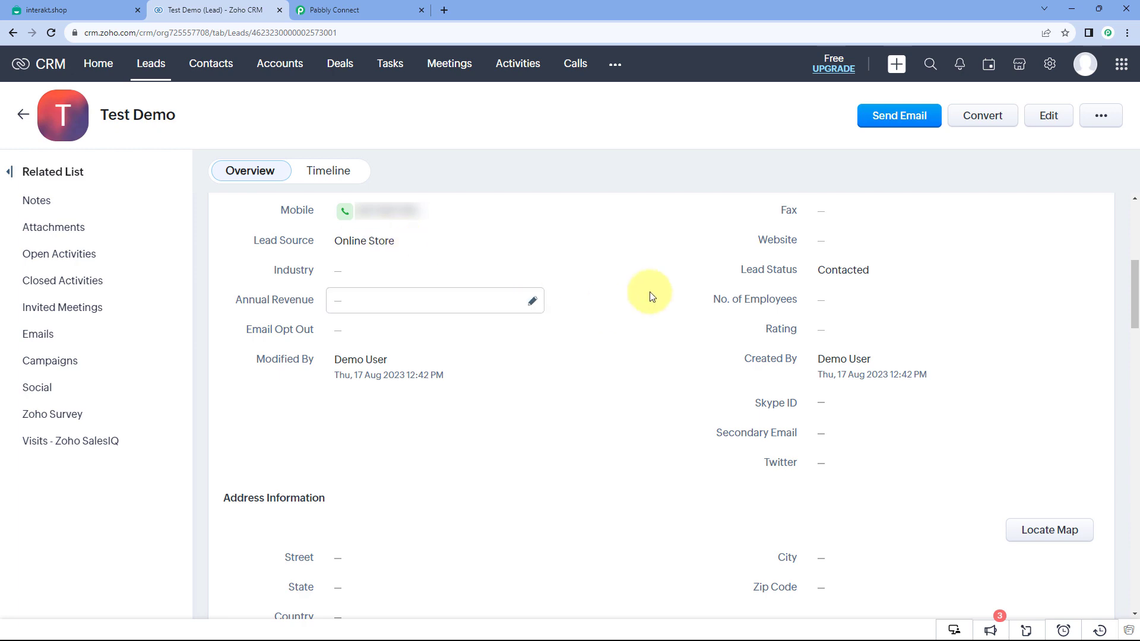
scroll(598, 295, "up", 4)
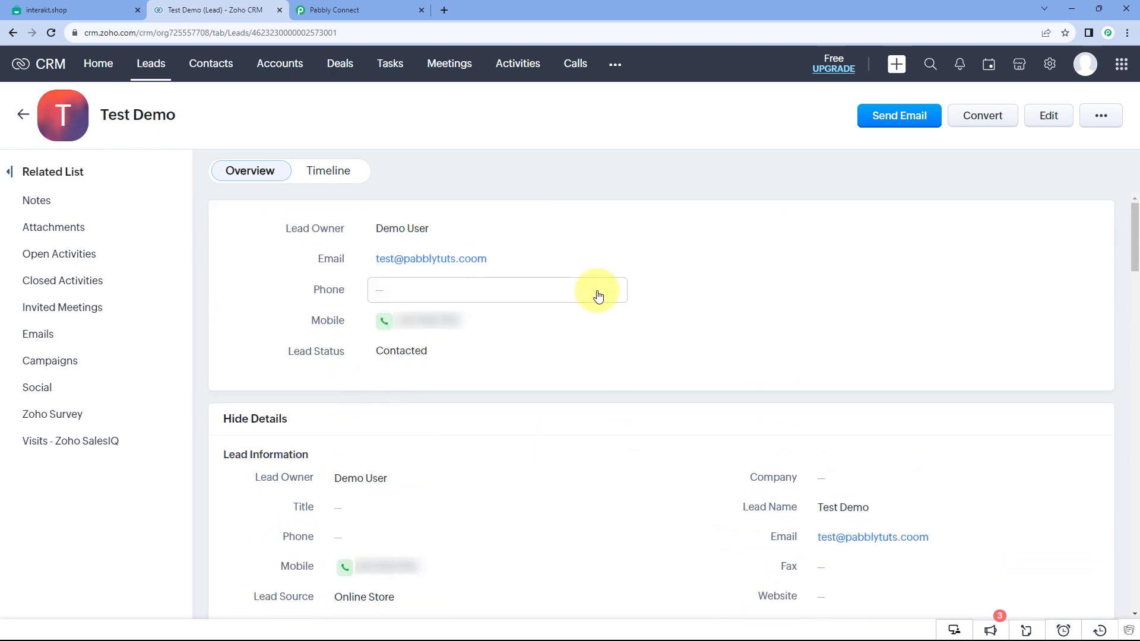
Switch to Pabbly Connect and collapse the workflow steps from the Zoho CRM action up to the Schedule trigger
left_click(361, 2)
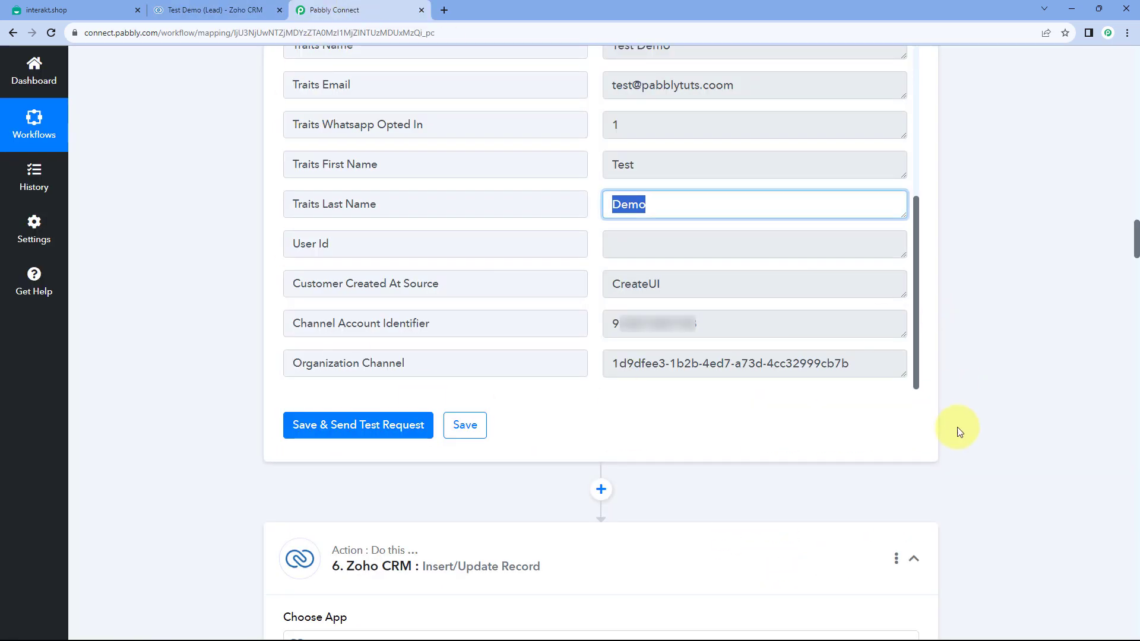
scroll(944, 433, "down", 2)
left_click(917, 438)
scroll(968, 373, "up", 14)
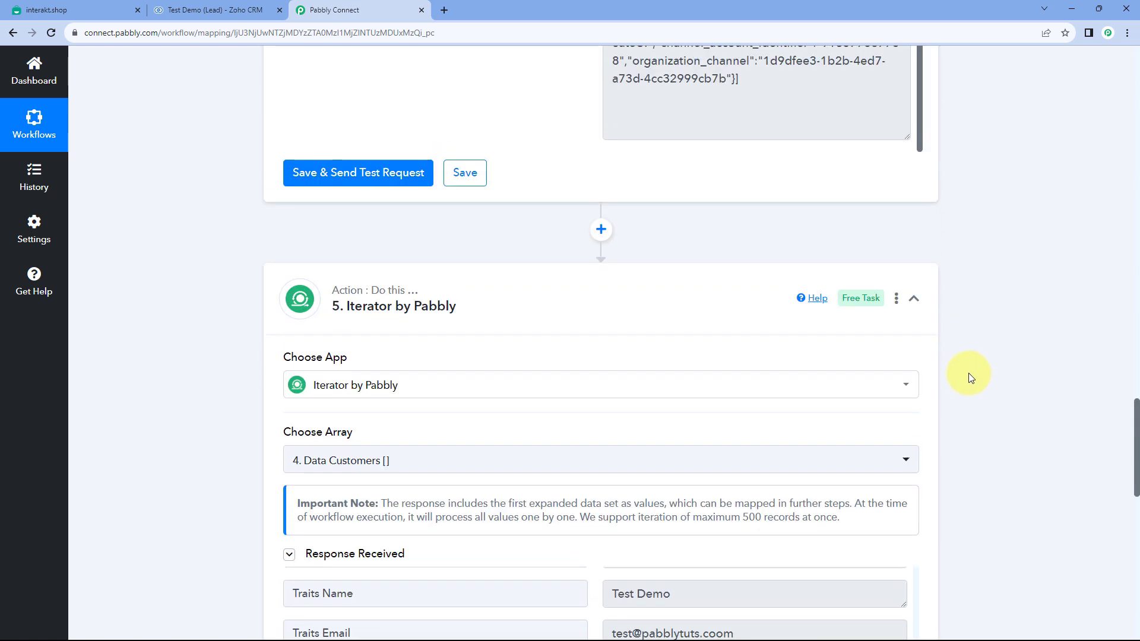
scroll(946, 347, "up", 10)
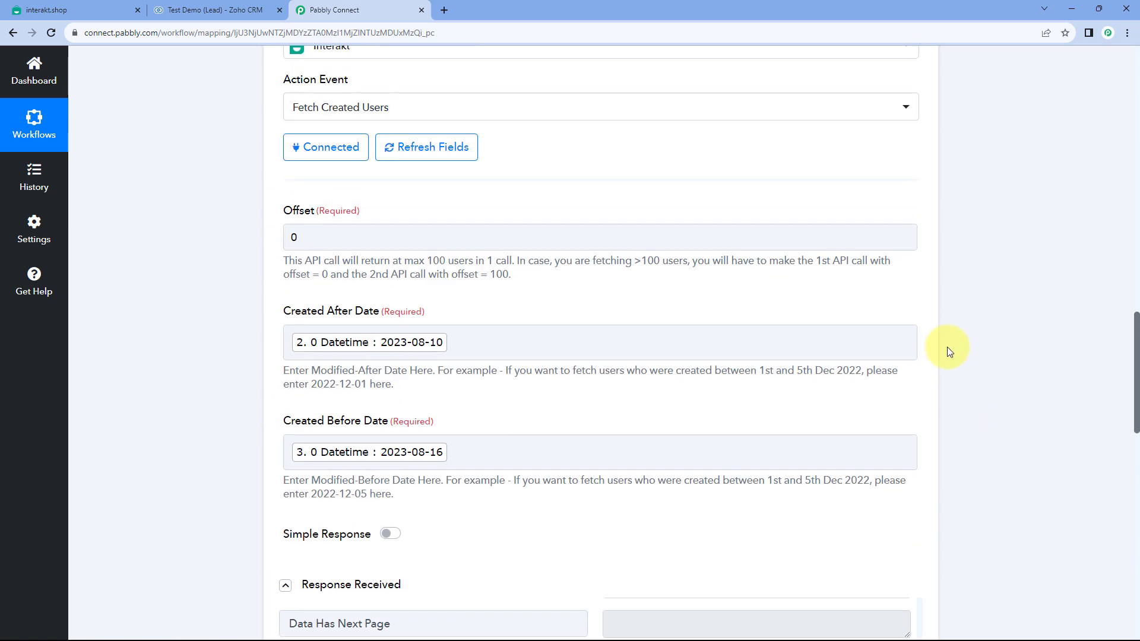
scroll(952, 330, "up", 12)
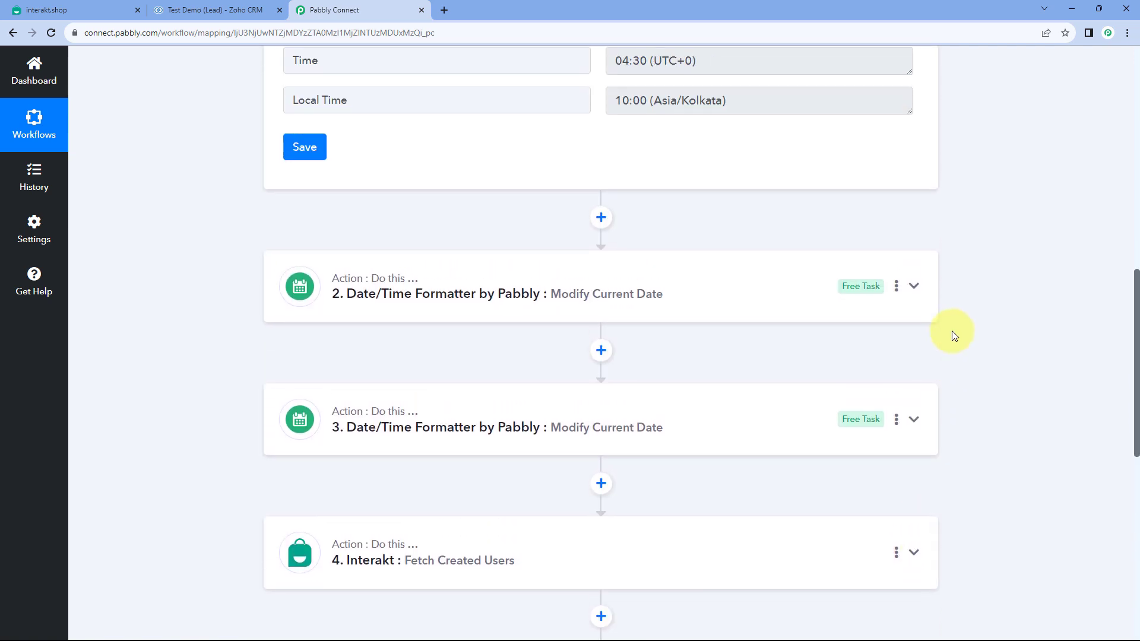
left_click(915, 250)
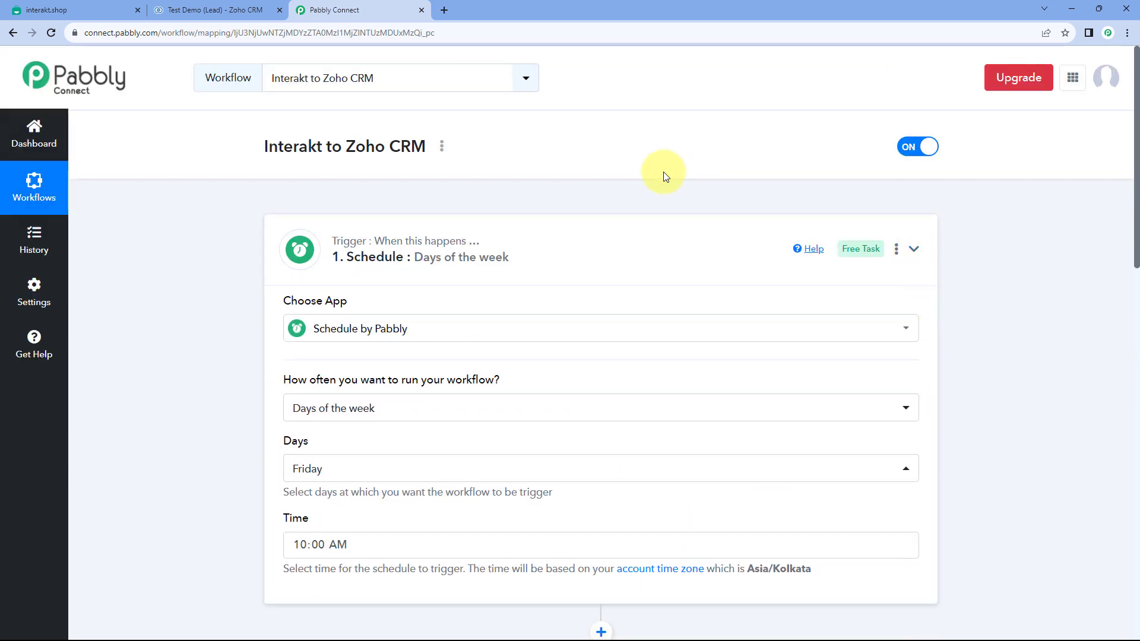
Switch to Zoho CRM and go back from the lead record to the list of all leads
left_click(178, 9)
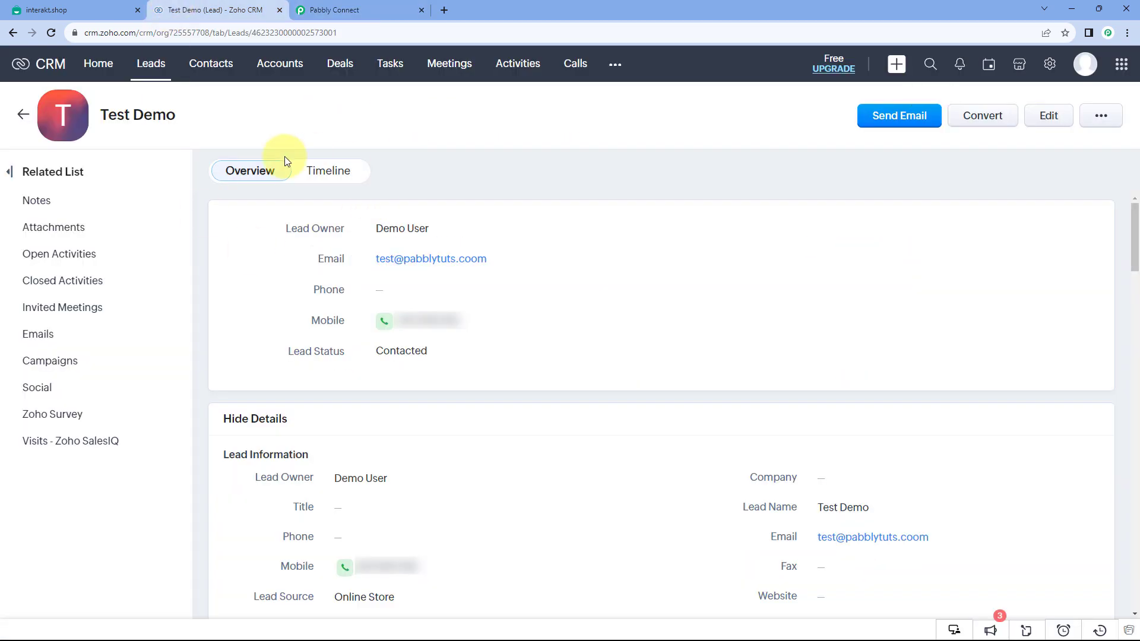
left_click(23, 114)
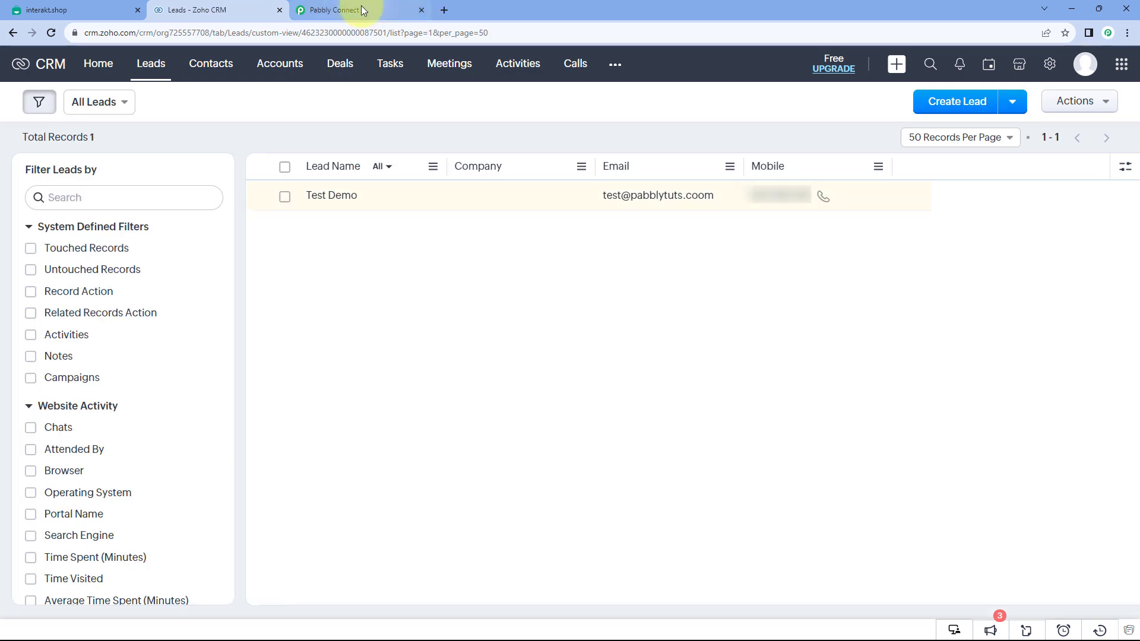
Switch to Pabbly Connect and expand the Schedule trigger to review its day and time settings
left_click(335, 10)
scroll(585, 127, "down", 2)
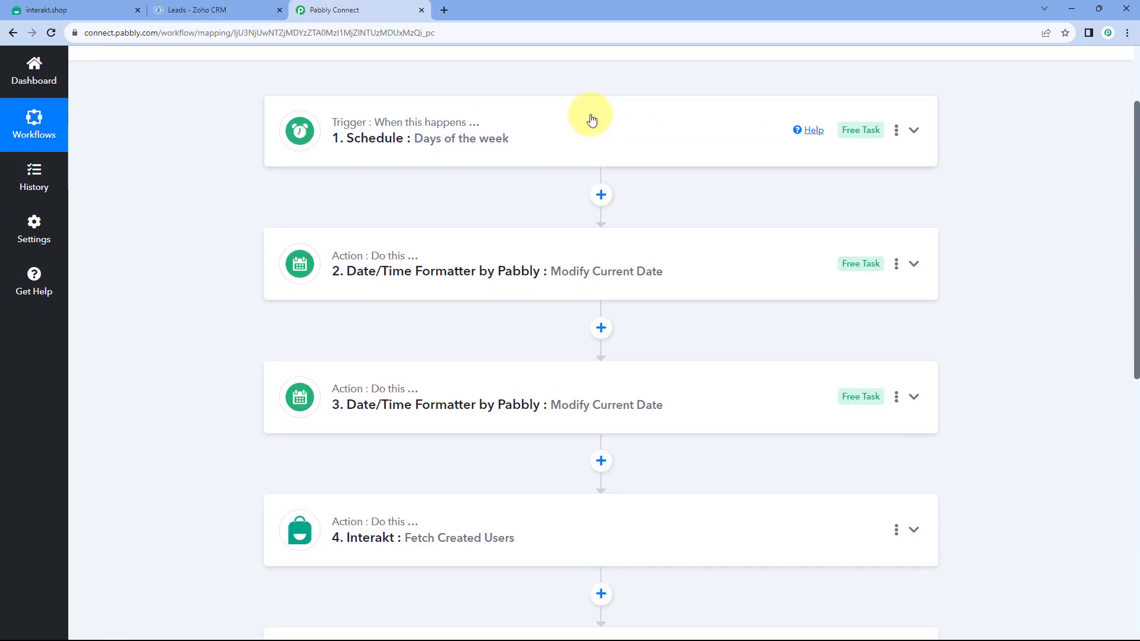
left_click(483, 134)
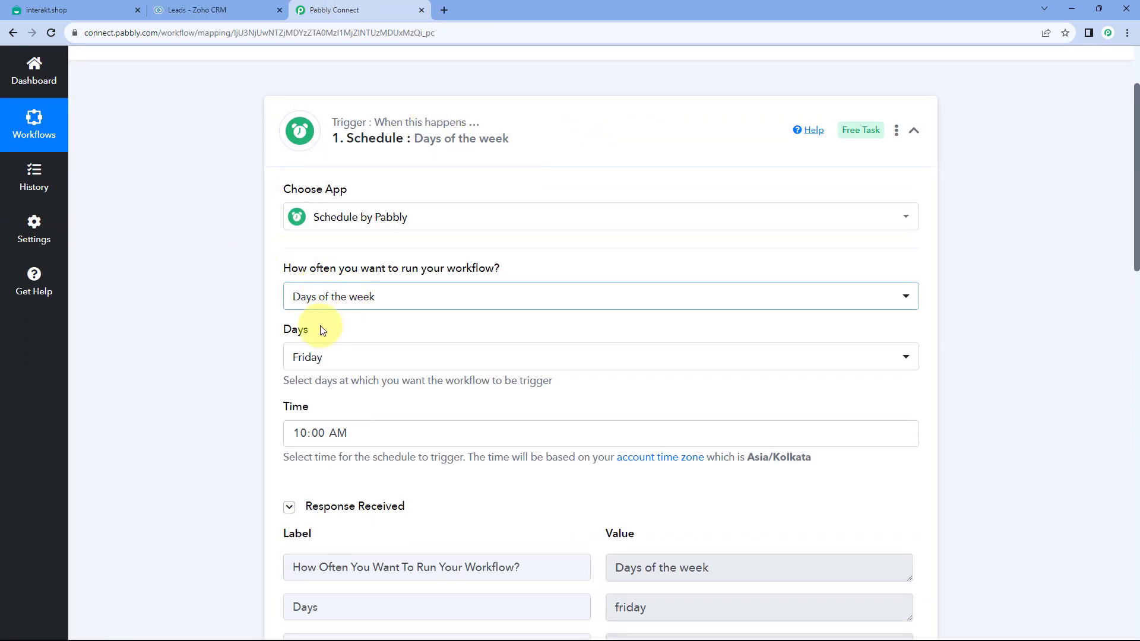
Review the day and time set in the Schedule trigger, and collapse the trigger
scroll(303, 300, "down", 1)
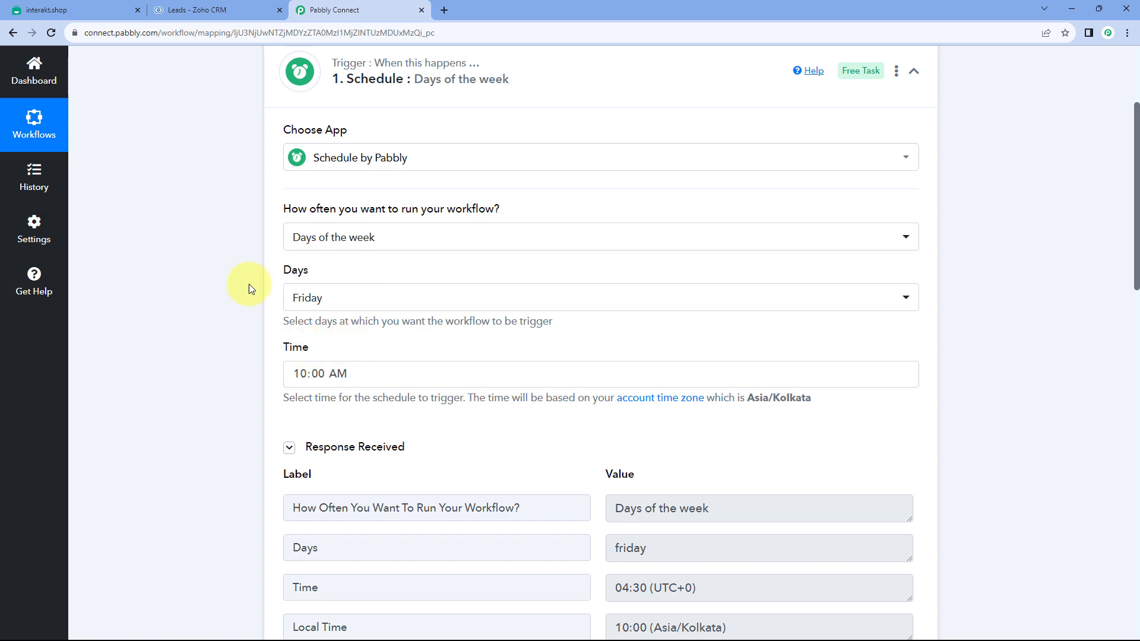
scroll(615, 168, "up", 2)
scroll(615, 168, "up", 1)
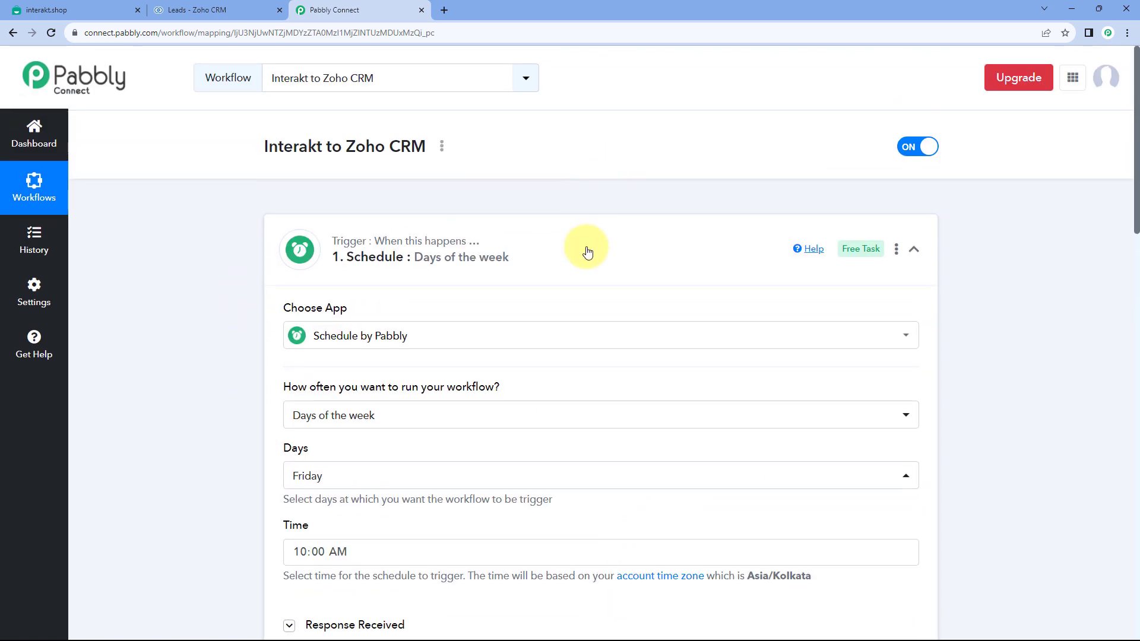
left_click(587, 240)
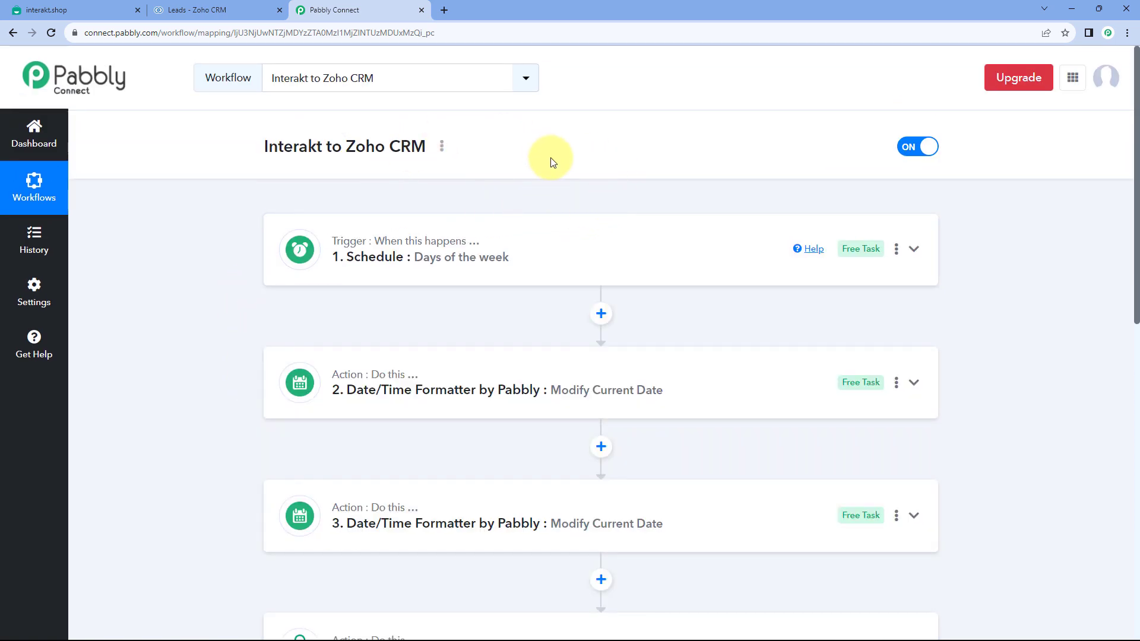
Expand the Schedule trigger again to check its run time and received response, and collapse it
scroll(558, 148, "down", 2)
left_click(583, 133)
scroll(224, 244, "down", 2)
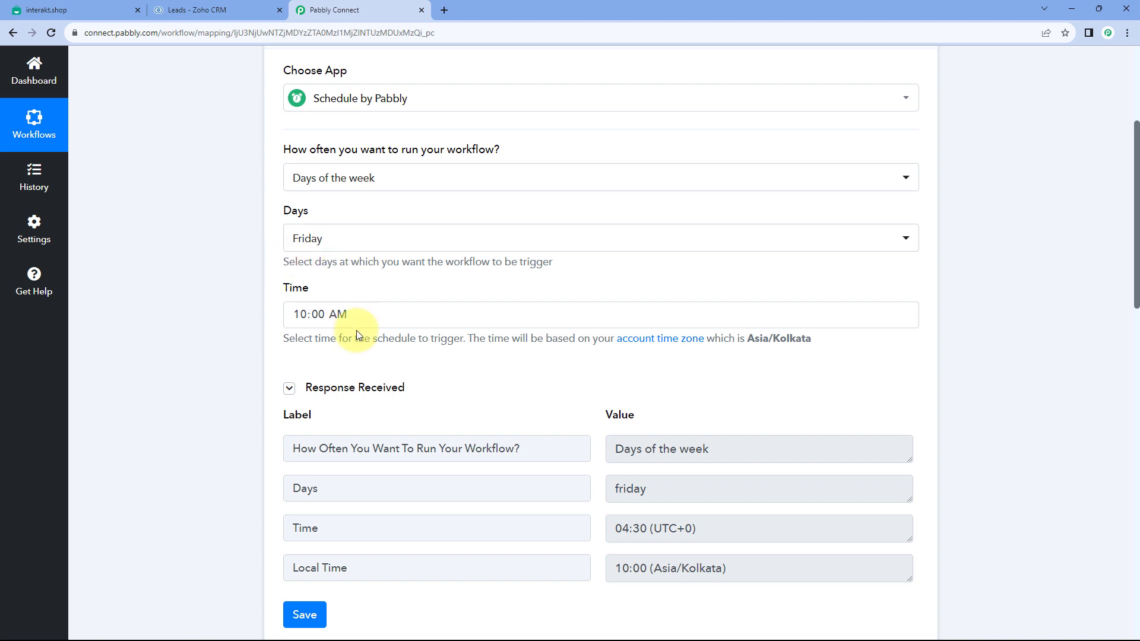
scroll(453, 275, "up", 2)
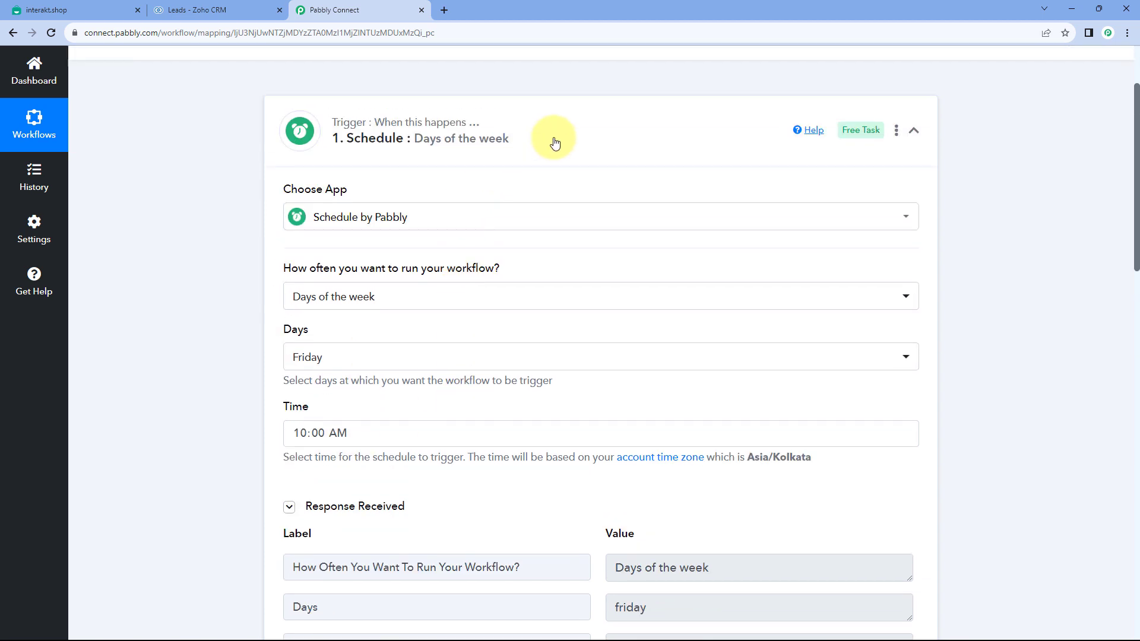
left_click(427, 135)
Expand and collapse the two Date/Time Formatter actions in turn to review their date format, time zone and operation settings
scroll(204, 196, "down", 3)
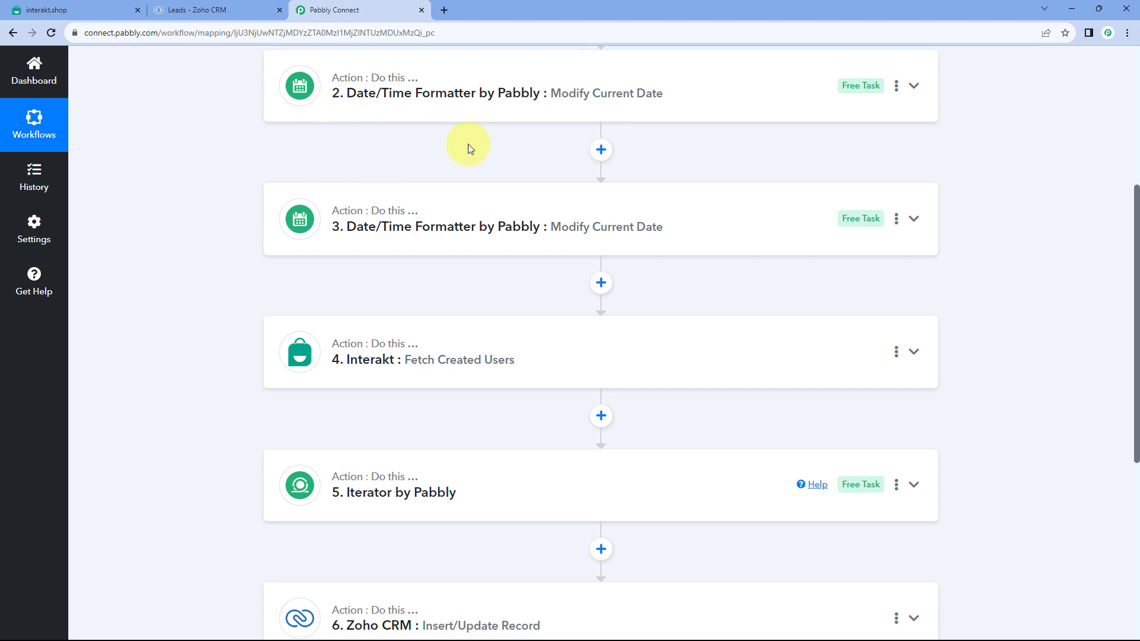
left_click(539, 94)
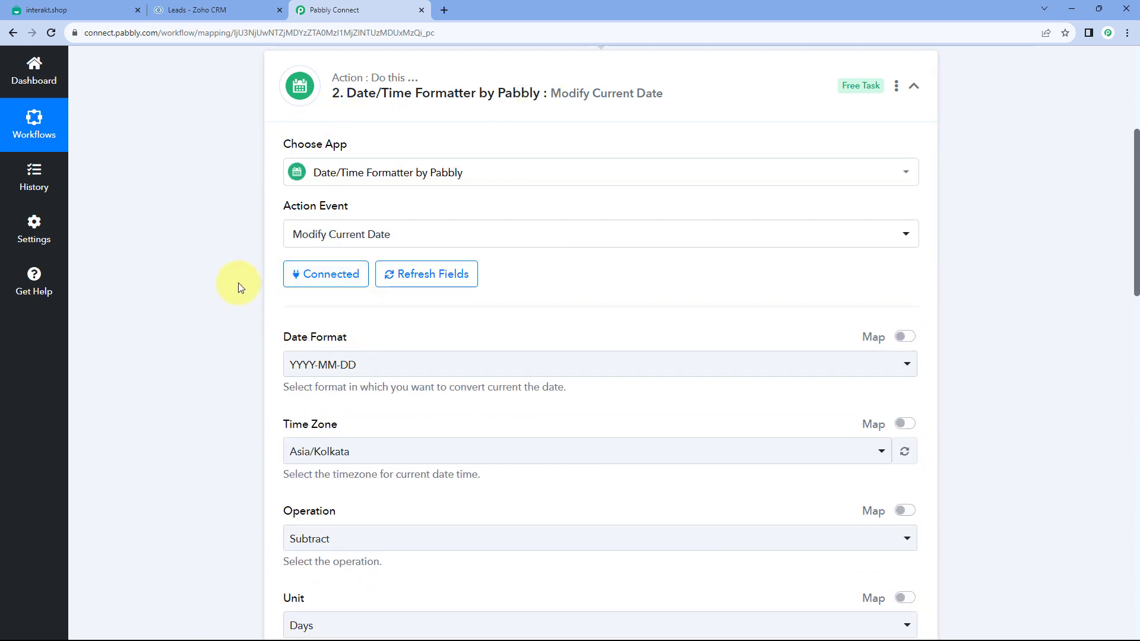
left_click(414, 84)
left_click(384, 221)
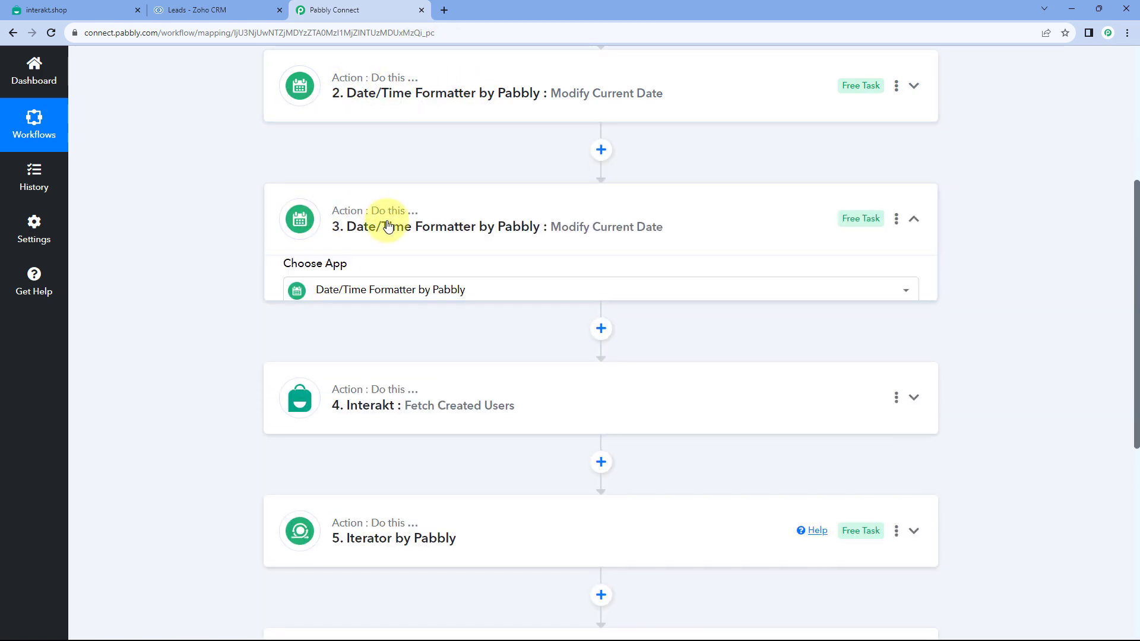
scroll(222, 316, "down", 2)
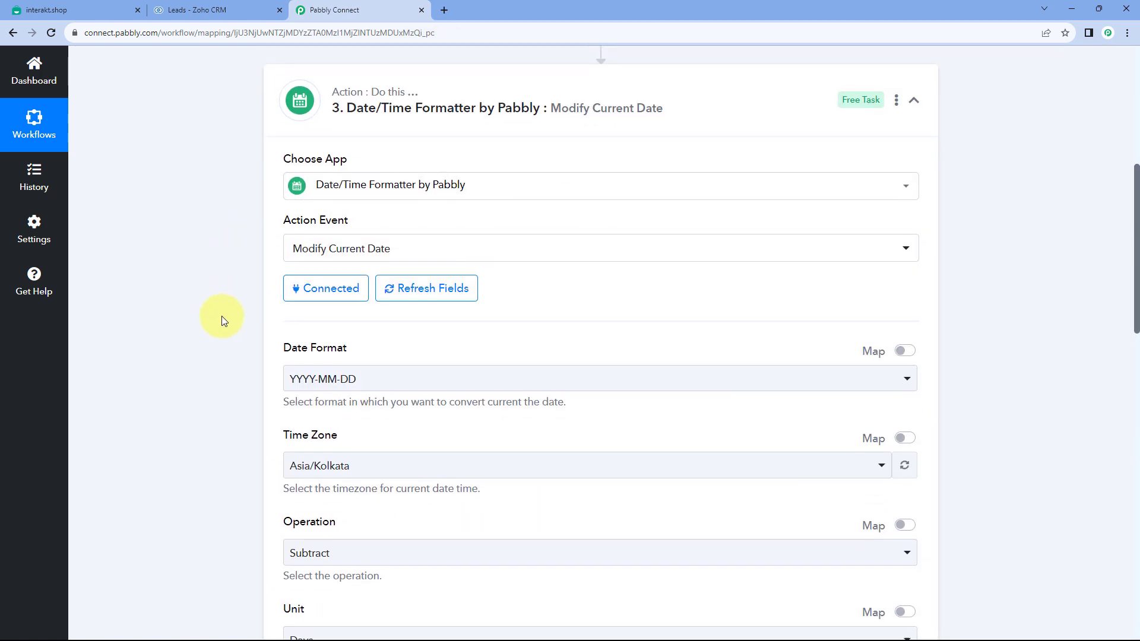
left_click(546, 99)
Expand the Interakt Fetch Created Users action to review its offset and mapped created-after and created-before dates, and collapse it
scroll(463, 173, "down", 1)
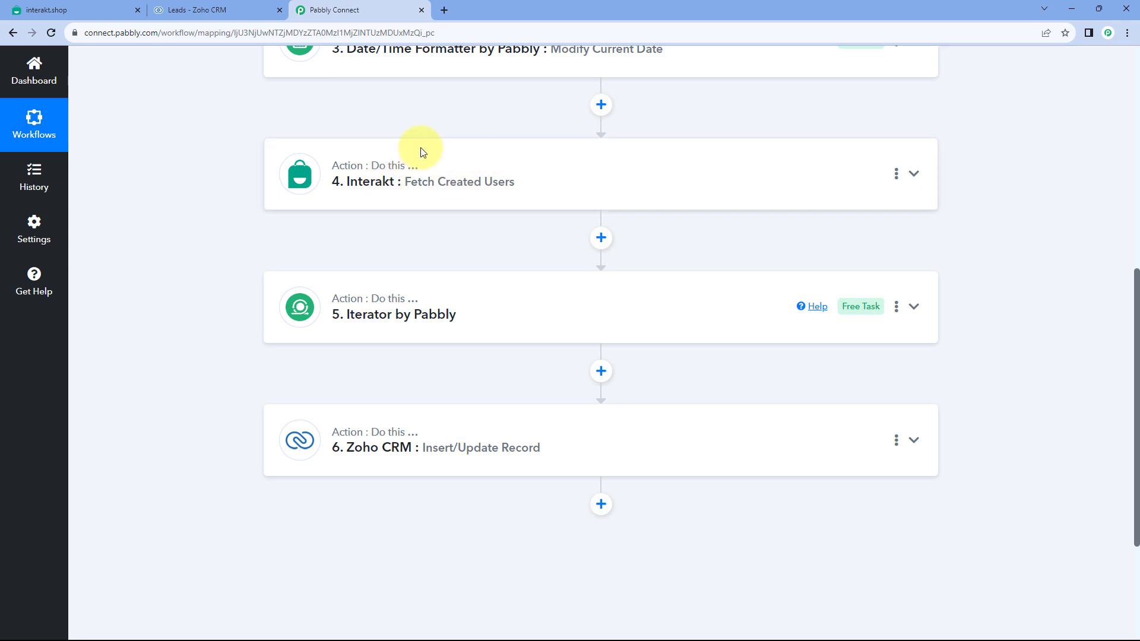
left_click(473, 173)
scroll(240, 213, "down", 3)
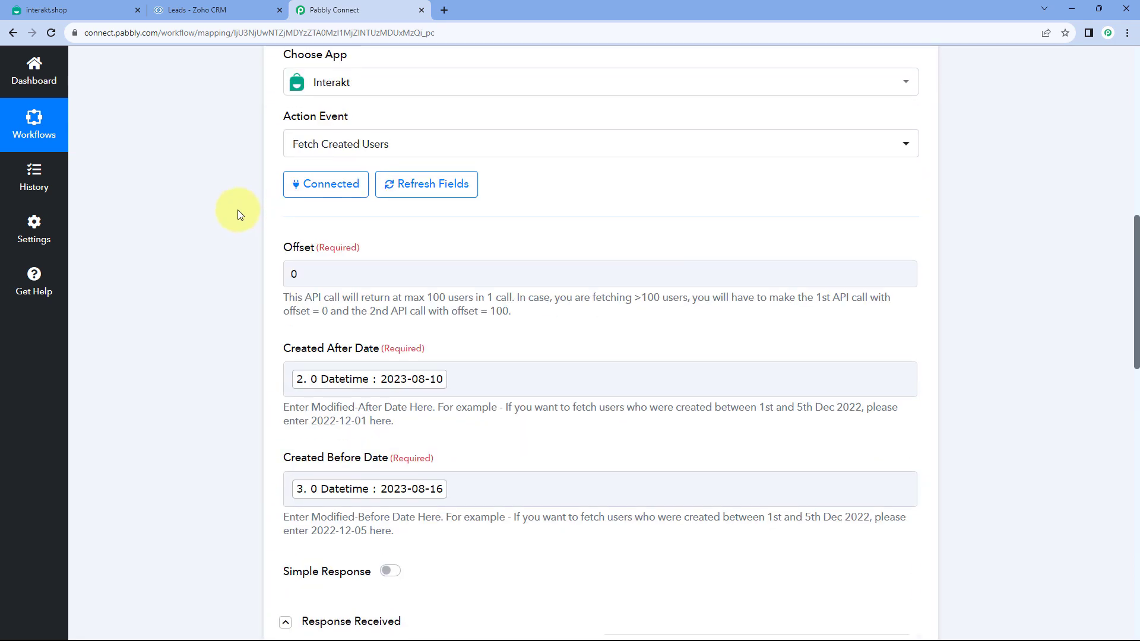
scroll(231, 250, "down", 2)
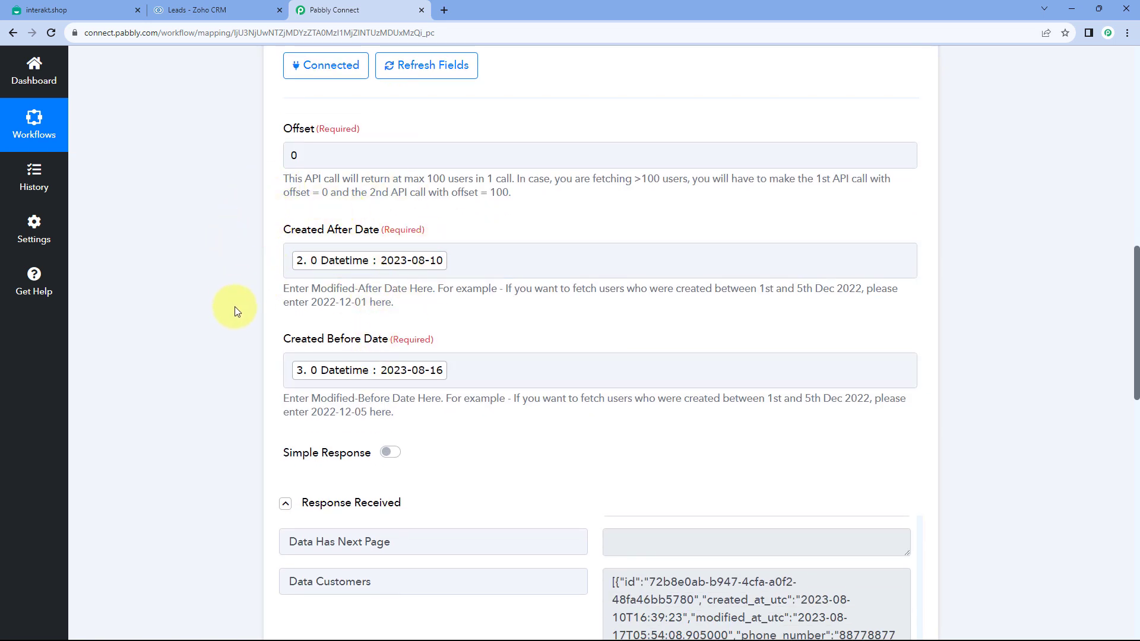
scroll(570, 203, "up", 3)
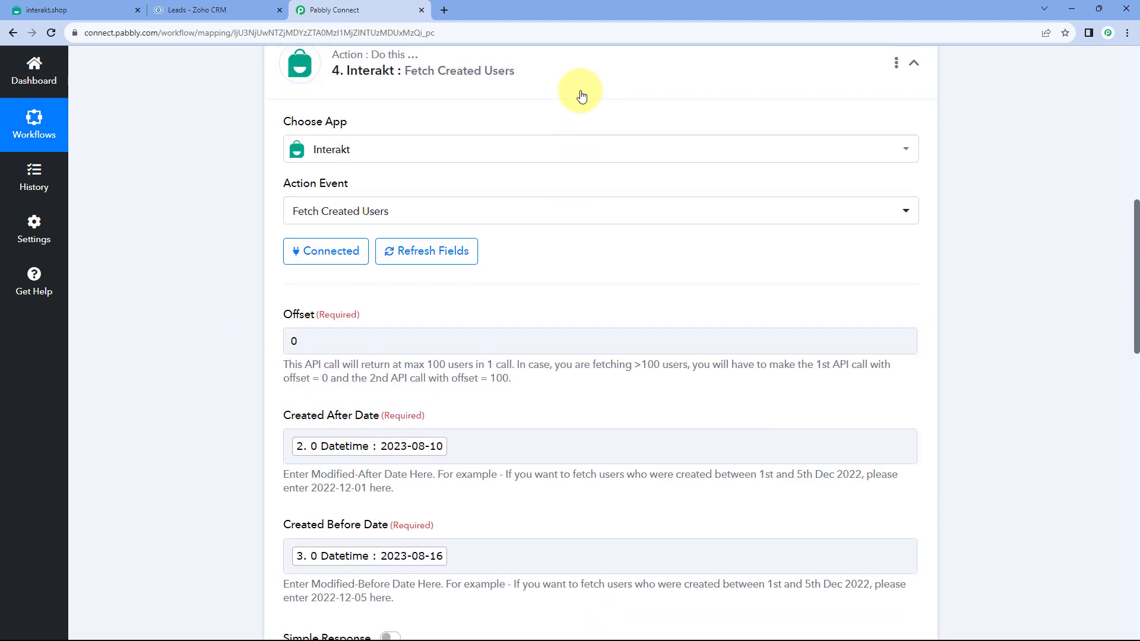
scroll(576, 131, "up", 2)
left_click(552, 170)
Reopen the Interakt action to examine the customer data in its received response, and collapse the action
scroll(499, 169, "down", 2)
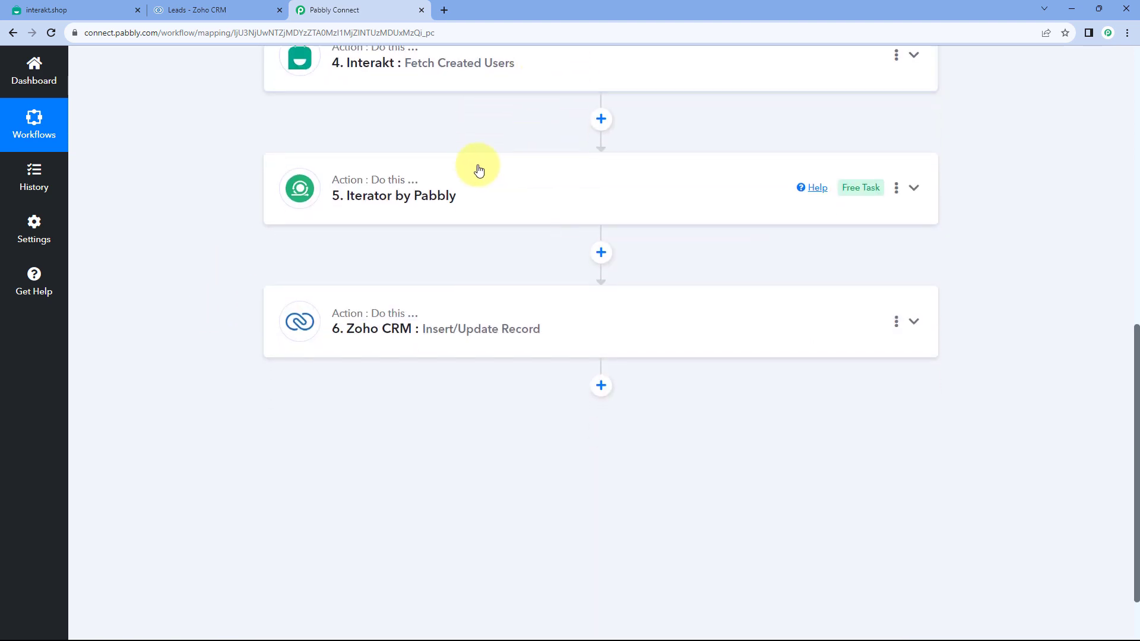
left_click(448, 79)
scroll(570, 407, "down", 5)
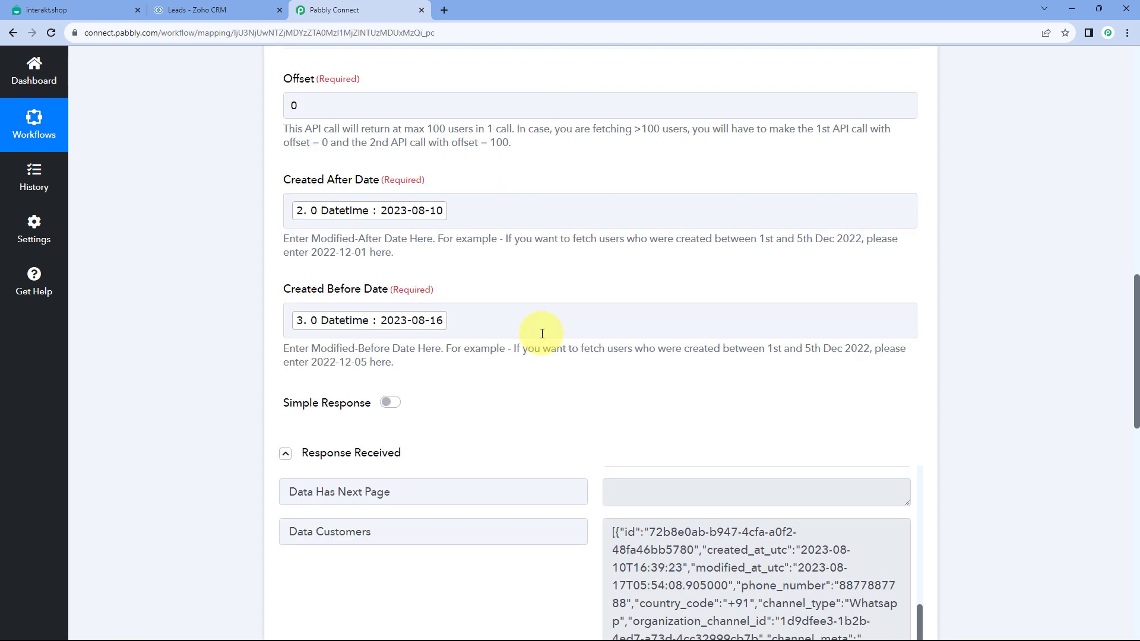
scroll(541, 333, "up", 5)
left_click(425, 160)
Expand the Iterator action to review its chosen array and received response, collapse it and return to the start of the workflow
scroll(501, 191, "down", 1)
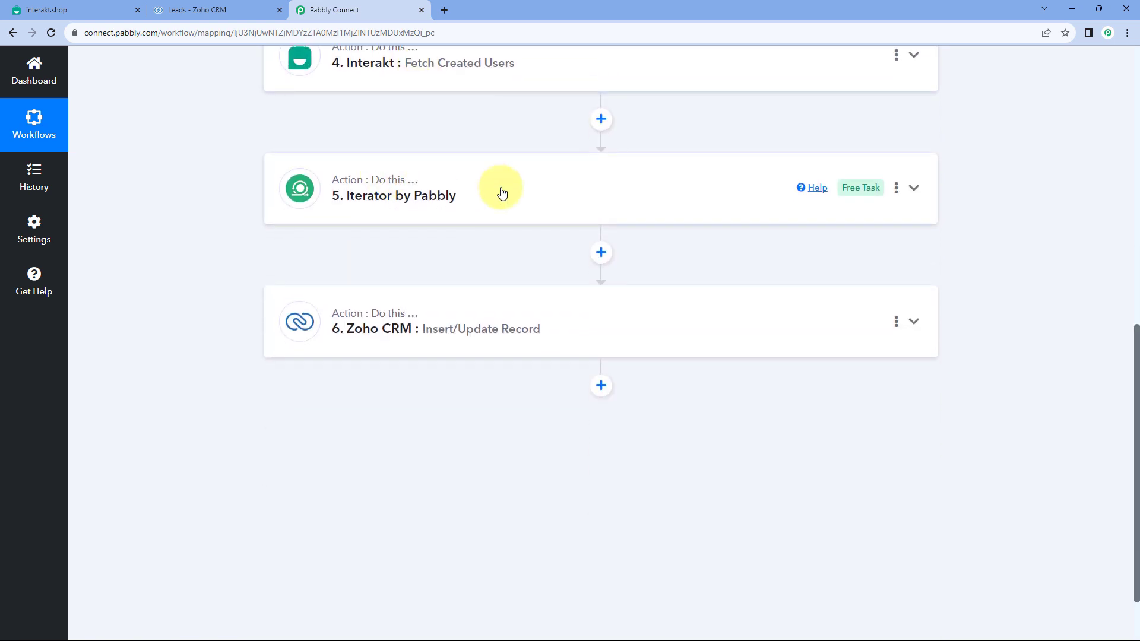
left_click(501, 191)
scroll(267, 190, "down", 4)
scroll(577, 193, "up", 1)
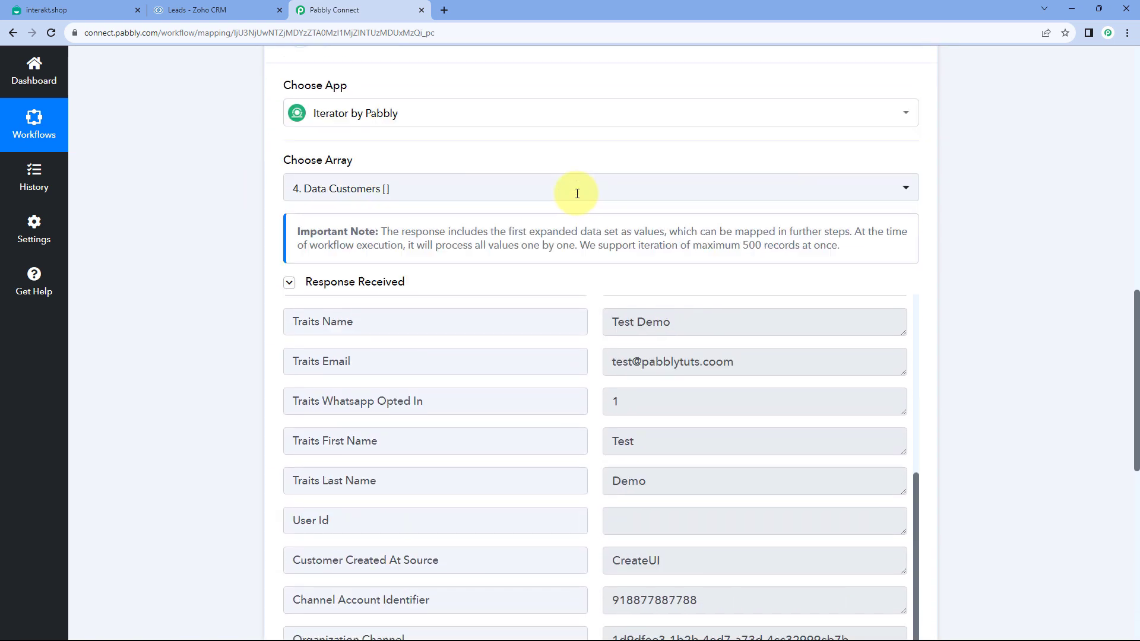
scroll(534, 190, "up", 4)
left_click(506, 191)
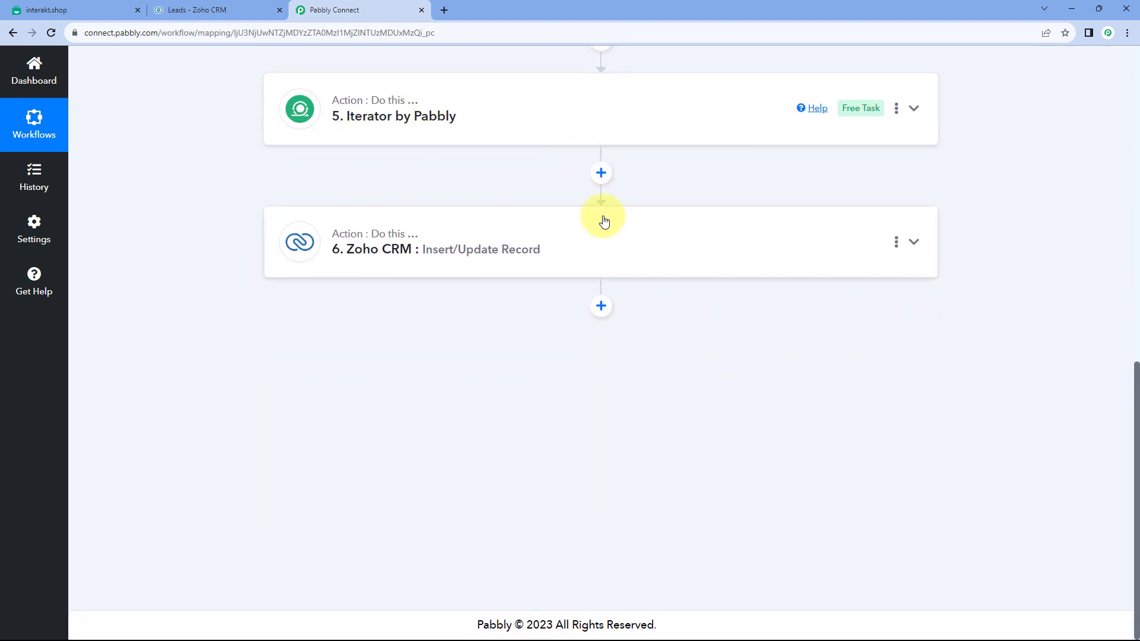
scroll(603, 221, "up", 10)
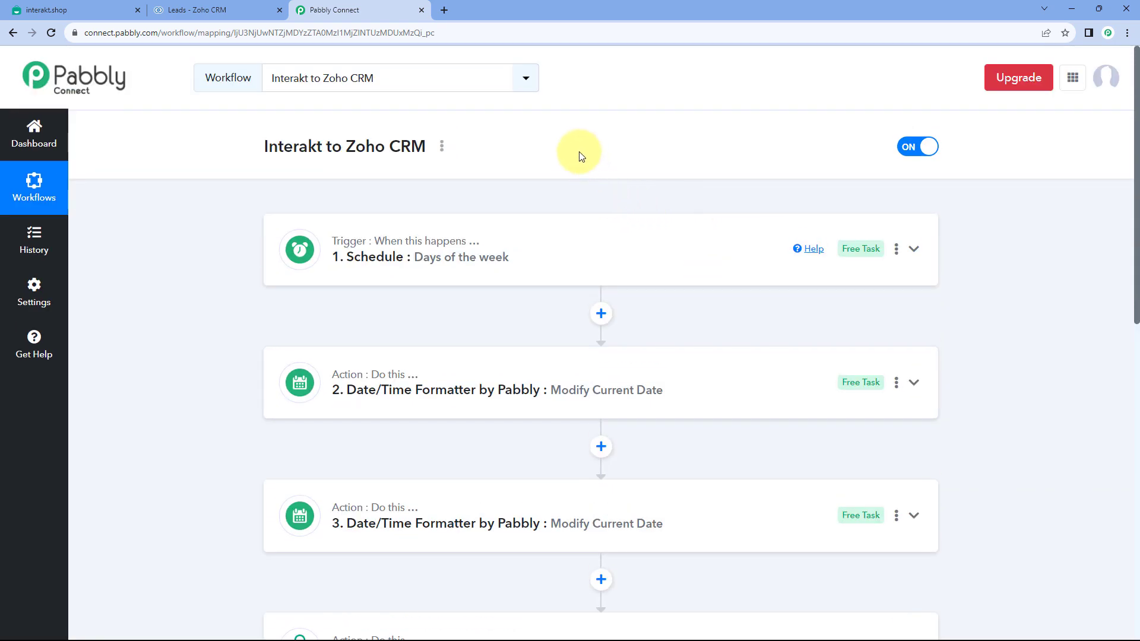